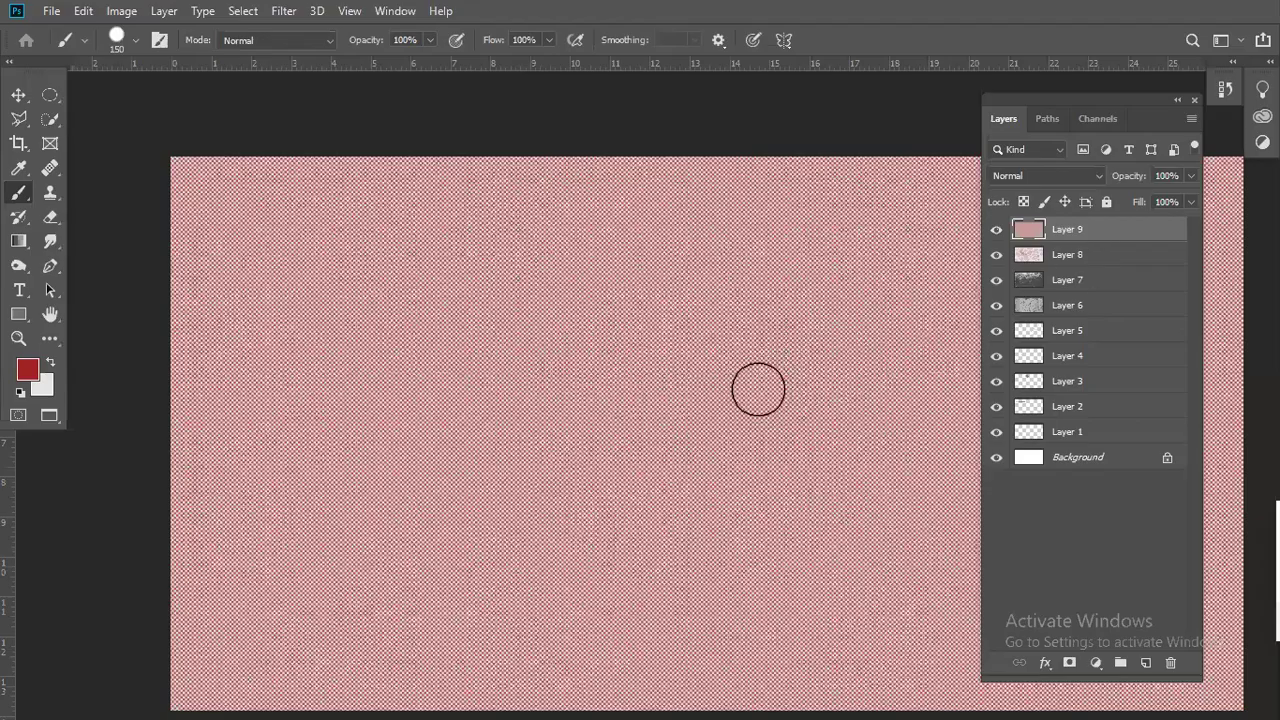
- Shrink the brush and pick Kyle's Screentones 38 from the Brush Preset picker
{"action": "key", "text": "bracketleft"}
{"action": "key", "text": "bracketleft"}
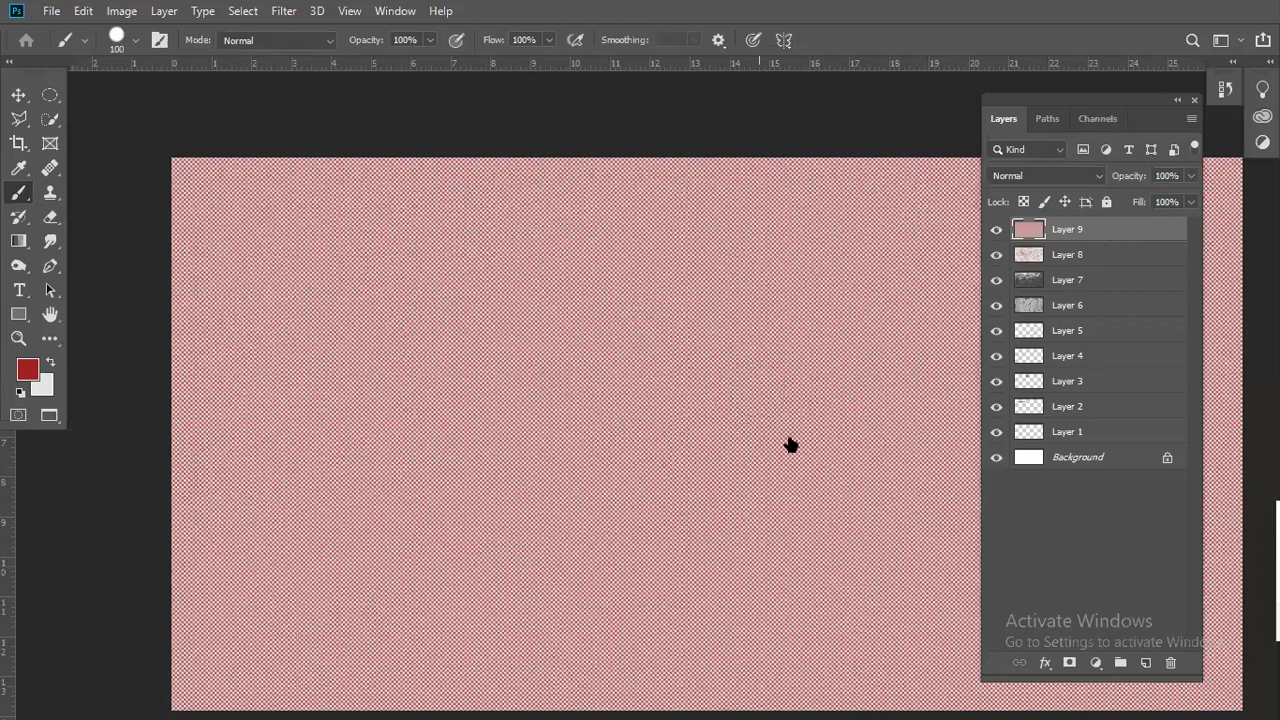
{"action": "key", "text": "ctrl+minus"}
{"action": "right_click", "coordinate": [796, 500]}
{"action": "scroll", "coordinate": [748, 500], "scroll_direction": "down", "scroll_amount": 3}
{"action": "scroll", "coordinate": [735, 508], "scroll_direction": "down", "scroll_amount": 2}
{"action": "scroll", "coordinate": [735, 510], "scroll_direction": "up", "scroll_amount": 1}
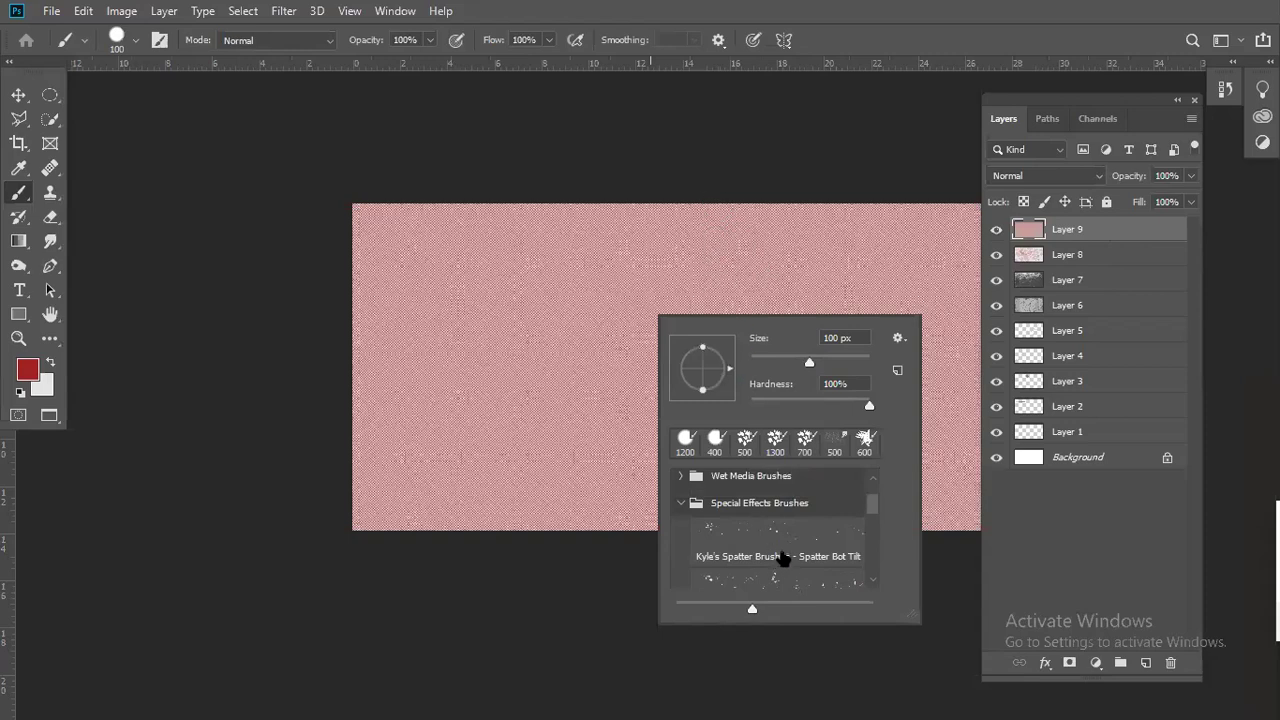
{"action": "scroll", "coordinate": [783, 558], "scroll_direction": "down", "scroll_amount": 2}
{"action": "scroll", "coordinate": [783, 556], "scroll_direction": "down", "scroll_amount": 1}
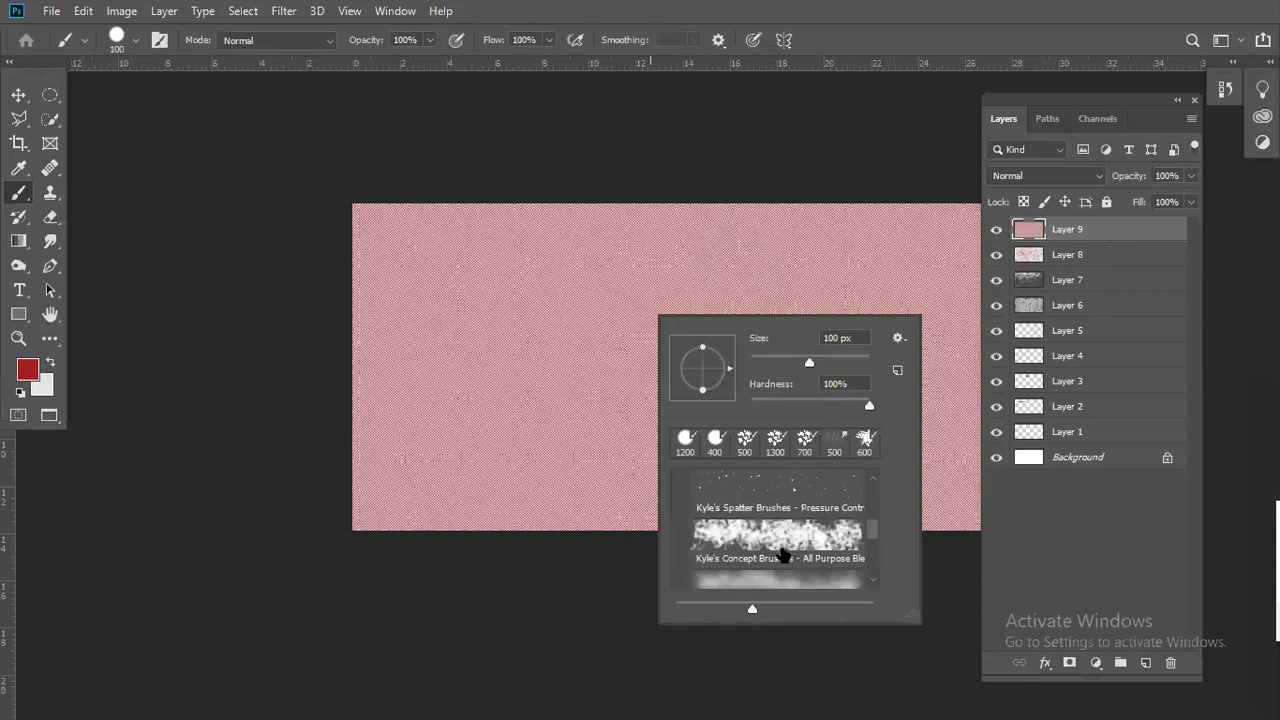
{"action": "scroll", "coordinate": [783, 556], "scroll_direction": "down", "scroll_amount": 1}
{"action": "scroll", "coordinate": [790, 548], "scroll_direction": "down", "scroll_amount": 1}
{"action": "scroll", "coordinate": [790, 545], "scroll_direction": "down", "scroll_amount": 1}
{"action": "scroll", "coordinate": [790, 545], "scroll_direction": "down", "scroll_amount": 1}
{"action": "scroll", "coordinate": [790, 543], "scroll_direction": "down", "scroll_amount": 1}
{"action": "scroll", "coordinate": [790, 542], "scroll_direction": "down", "scroll_amount": 1}
{"action": "scroll", "coordinate": [790, 543], "scroll_direction": "down", "scroll_amount": 2}
{"action": "scroll", "coordinate": [791, 540], "scroll_direction": "down", "scroll_amount": 1}
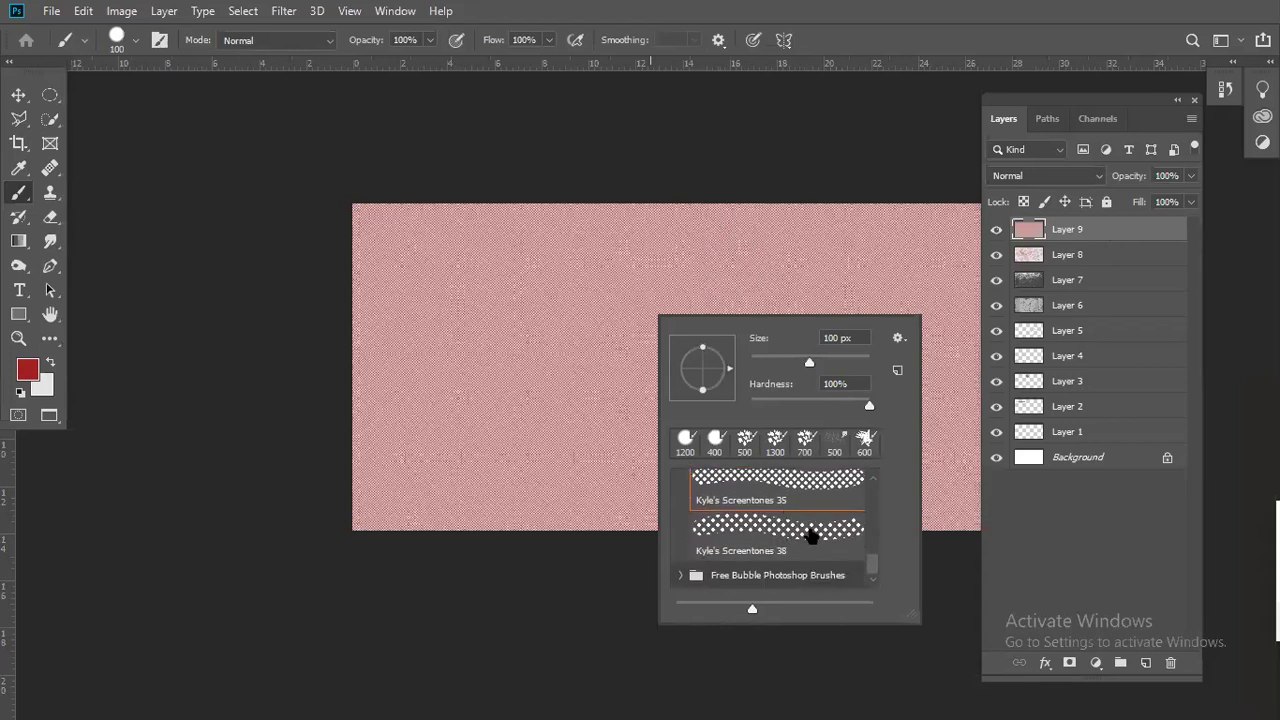
{"action": "double_click", "coordinate": [811, 537]}
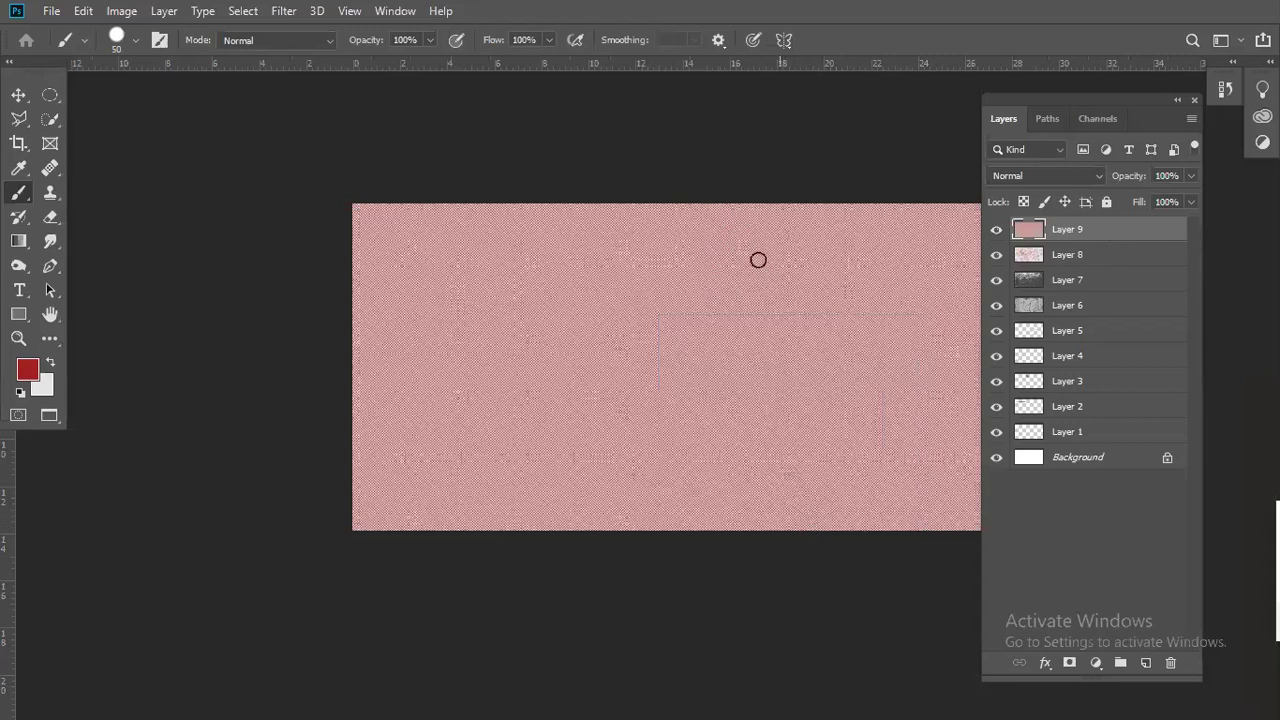
- Enlarge the brush and paint a wide dark red screentone band across the canvas
{"action": "key", "text": "bracketright"}
{"action": "key", "text": "bracketright"}
{"action": "key", "text": "bracketright"}
{"action": "key", "text": "bracketright"}
{"action": "key", "text": "bracketright"}
{"action": "key", "text": "bracketright"}
{"action": "key", "text": "bracketright"}
{"action": "key", "text": "bracketright"}
{"action": "key", "text": "bracketright"}
{"action": "key", "text": "bracketright"}
{"action": "key", "text": "bracketright"}
{"action": "left_click_drag", "start_coordinate": [462, 346], "coordinate": [797, 346]}
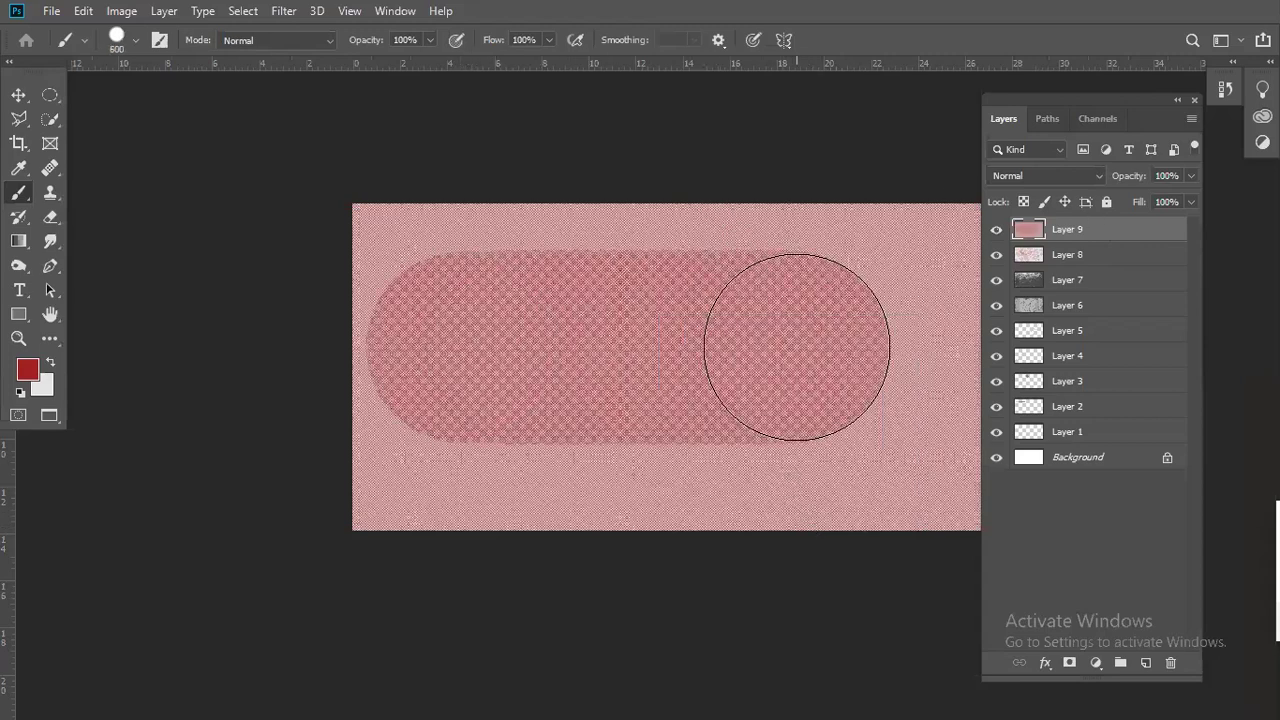
{"action": "key", "text": "bracketright"}
- Try stamping with the Clone Stamp and dismiss the missing source point errors
{"action": "key", "text": "s"}
{"action": "left_click", "coordinate": [630, 400]}
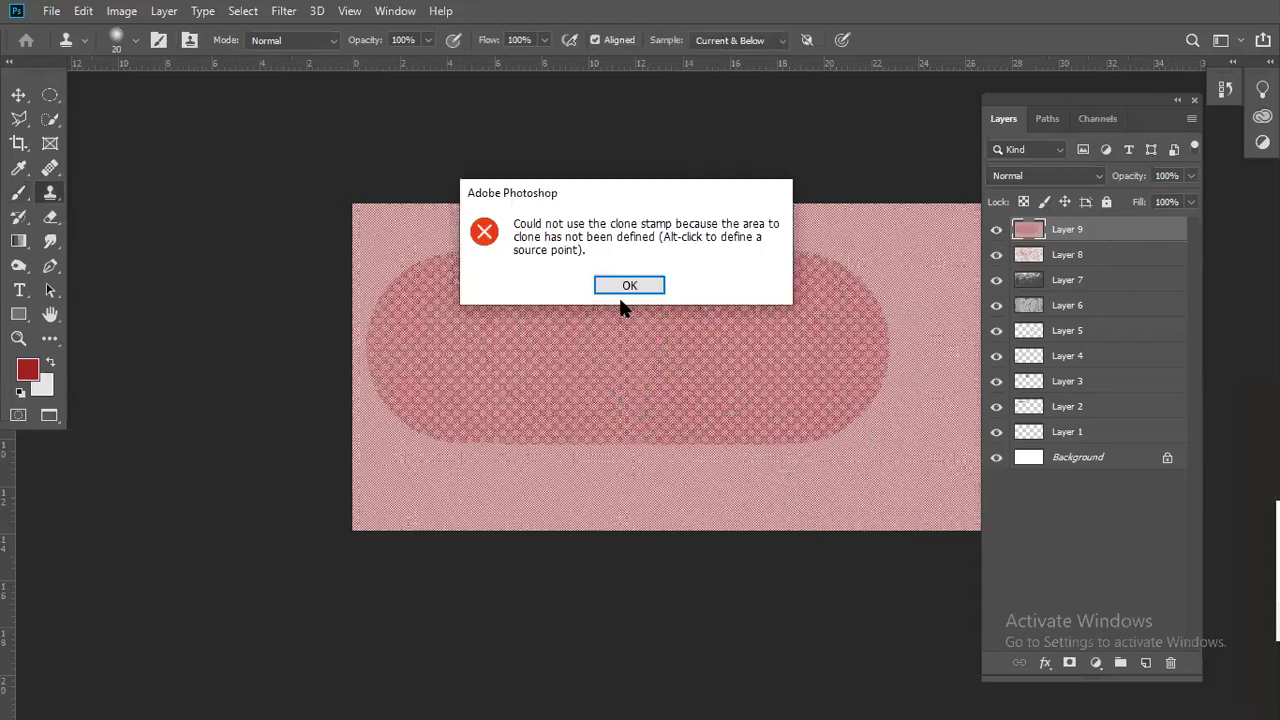
{"action": "left_click", "coordinate": [628, 283]}
{"action": "left_click", "coordinate": [645, 385]}
{"action": "left_click", "coordinate": [632, 281]}
{"action": "scroll", "coordinate": [634, 283], "scroll_direction": "up", "scroll_amount": 1}
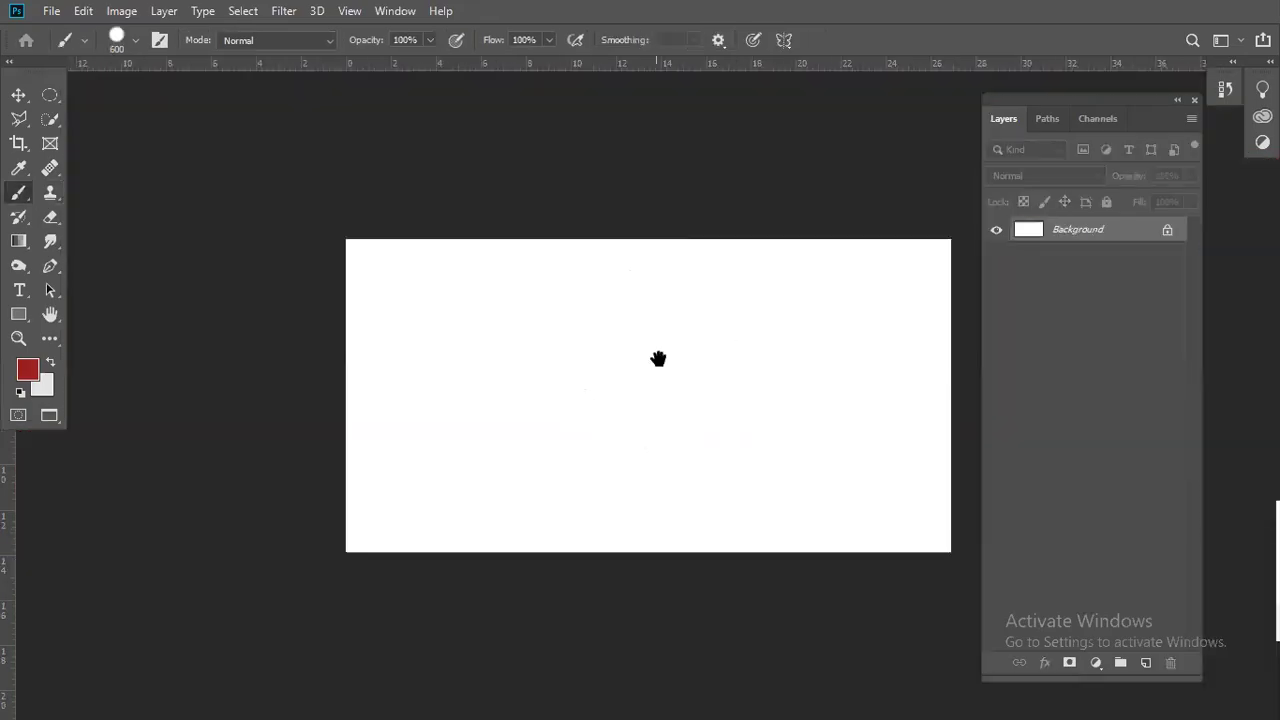
- Pan the canvas, shrink the brush to 250, and switch over to Chrome
{"action": "mouse_move", "coordinate": [658, 358]}
{"action": "left_mouse_down"}
{"action": "mouse_move", "coordinate": [543, 269]}
{"action": "mouse_move", "coordinate": [477, 240]}
{"action": "left_mouse_up"}
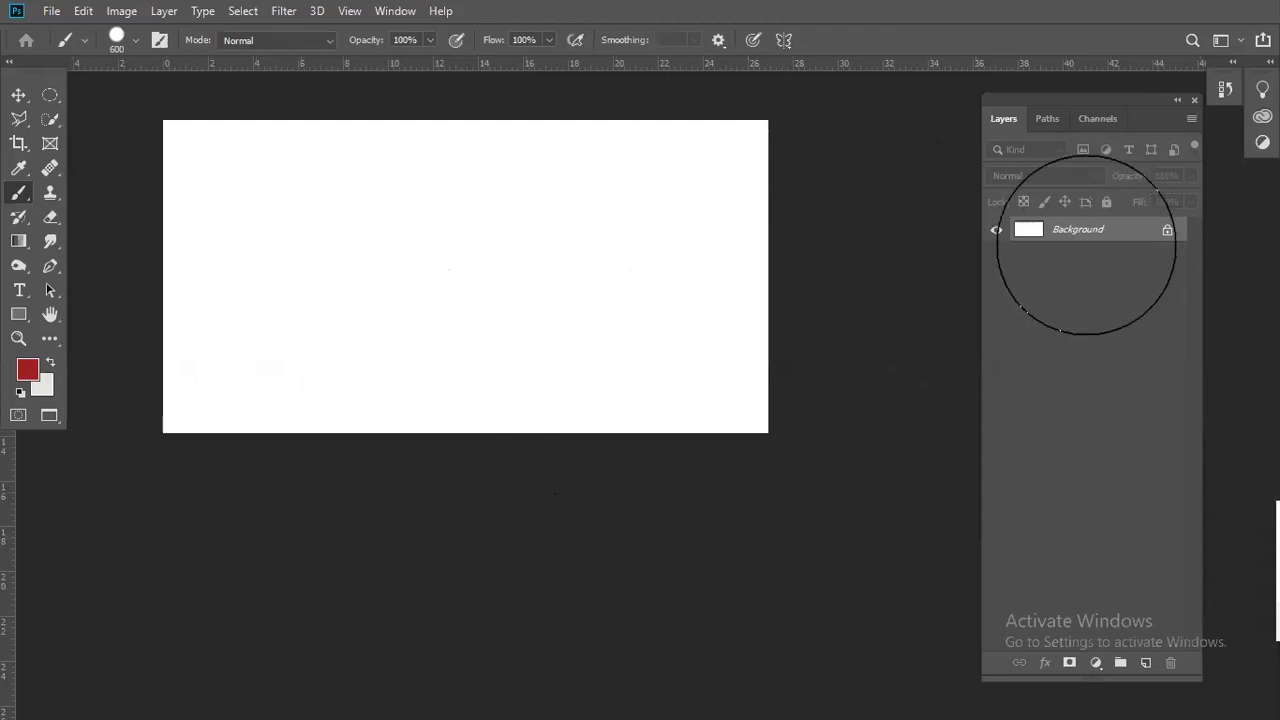
{"action": "key", "text": "bracketleft"}
{"action": "key", "text": "bracketleft"}
{"action": "key", "text": "bracketleft"}
{"action": "key", "text": "bracketleft"}
{"action": "key", "text": "bracketleft"}
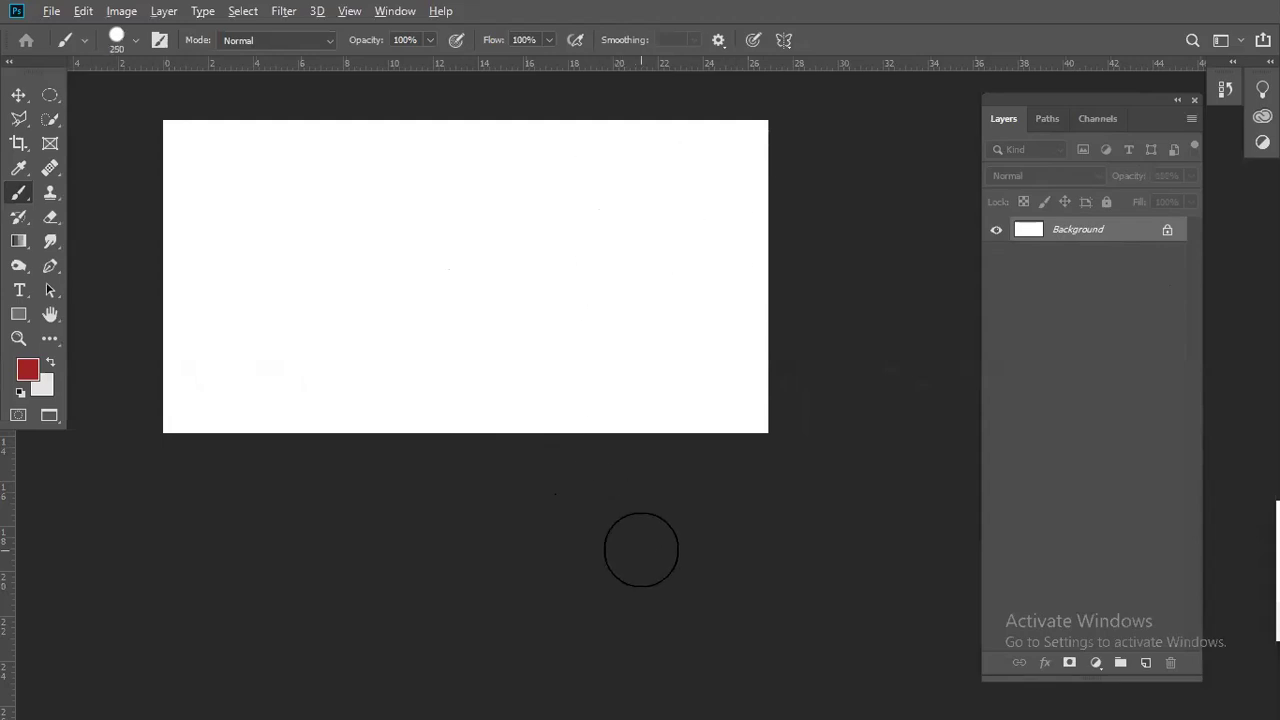
{"action": "key", "text": "alt+Tab"}
{"action": "key", "text": "Tab"}
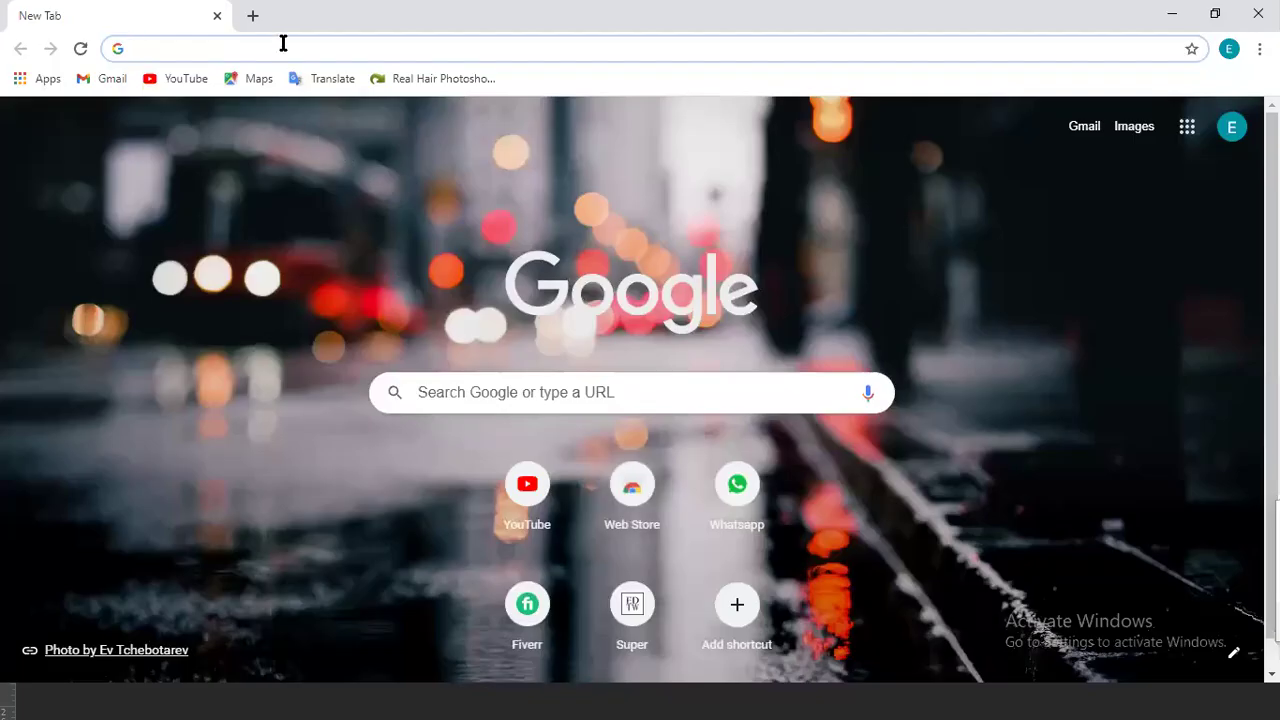
- Go to brusheezy.com from Chrome's address bar
{"action": "type", "text": "brusheezy.com"}
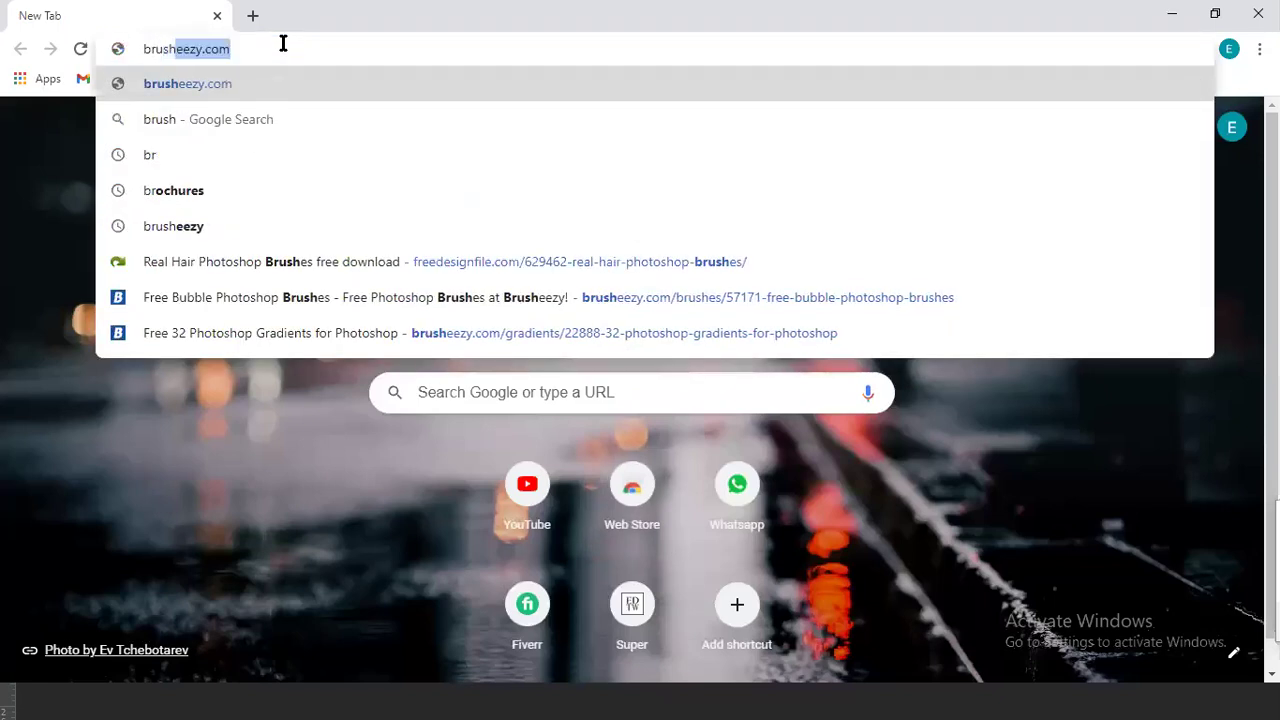
{"action": "key", "text": "Return"}
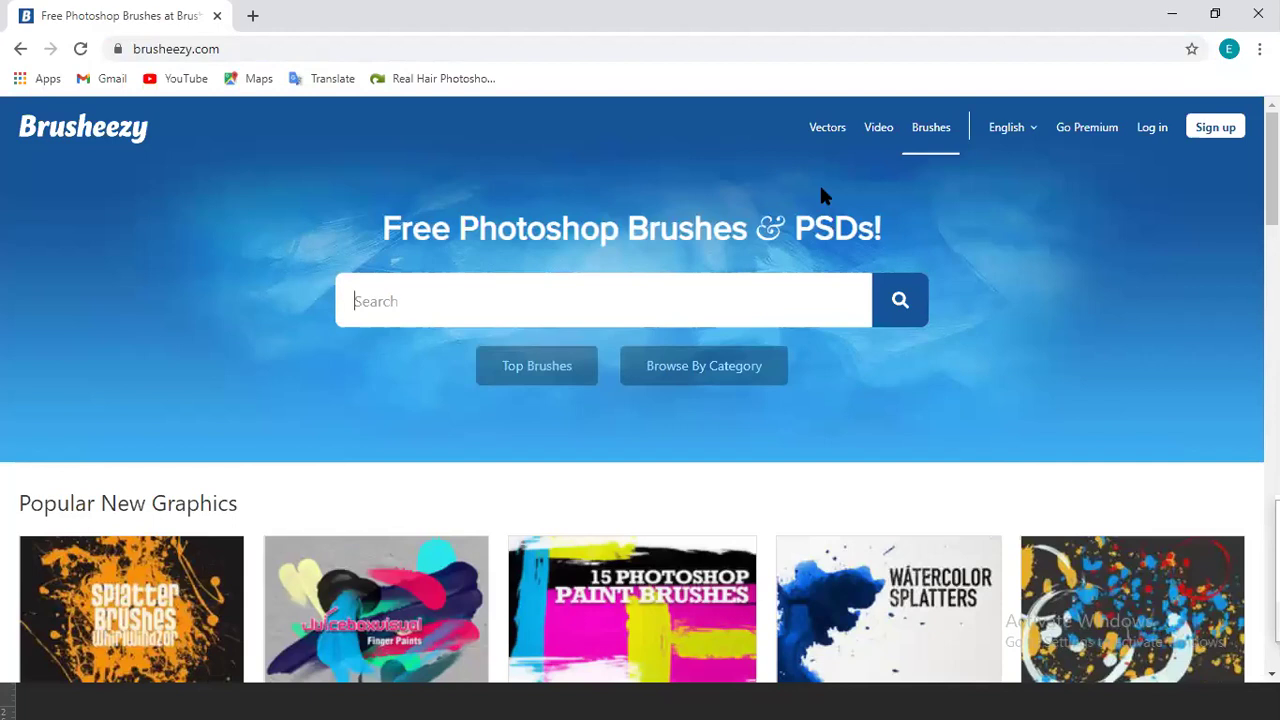
- Search Brusheezy for 'grass' and scroll through the brush results grid
{"action": "scroll", "coordinate": [585, 345], "scroll_direction": "down", "scroll_amount": 2}
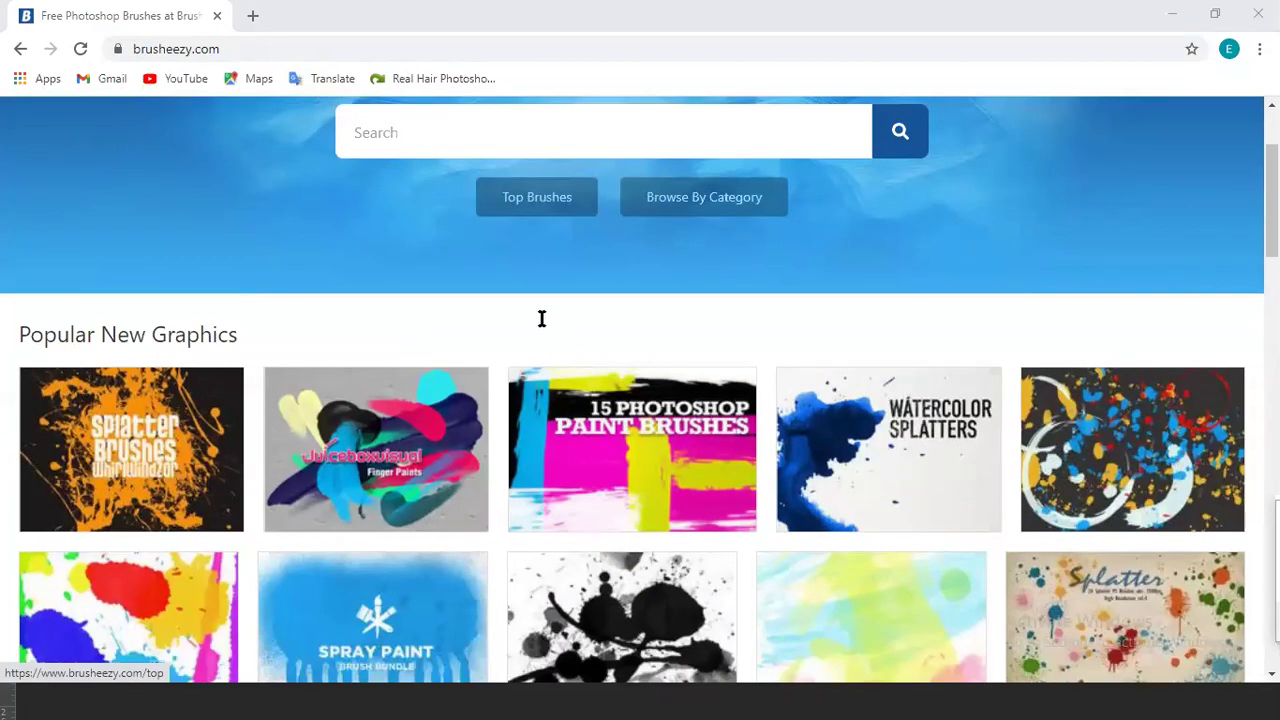
{"action": "scroll", "coordinate": [520, 303], "scroll_direction": "up", "scroll_amount": 2}
{"action": "left_click", "coordinate": [519, 303]}
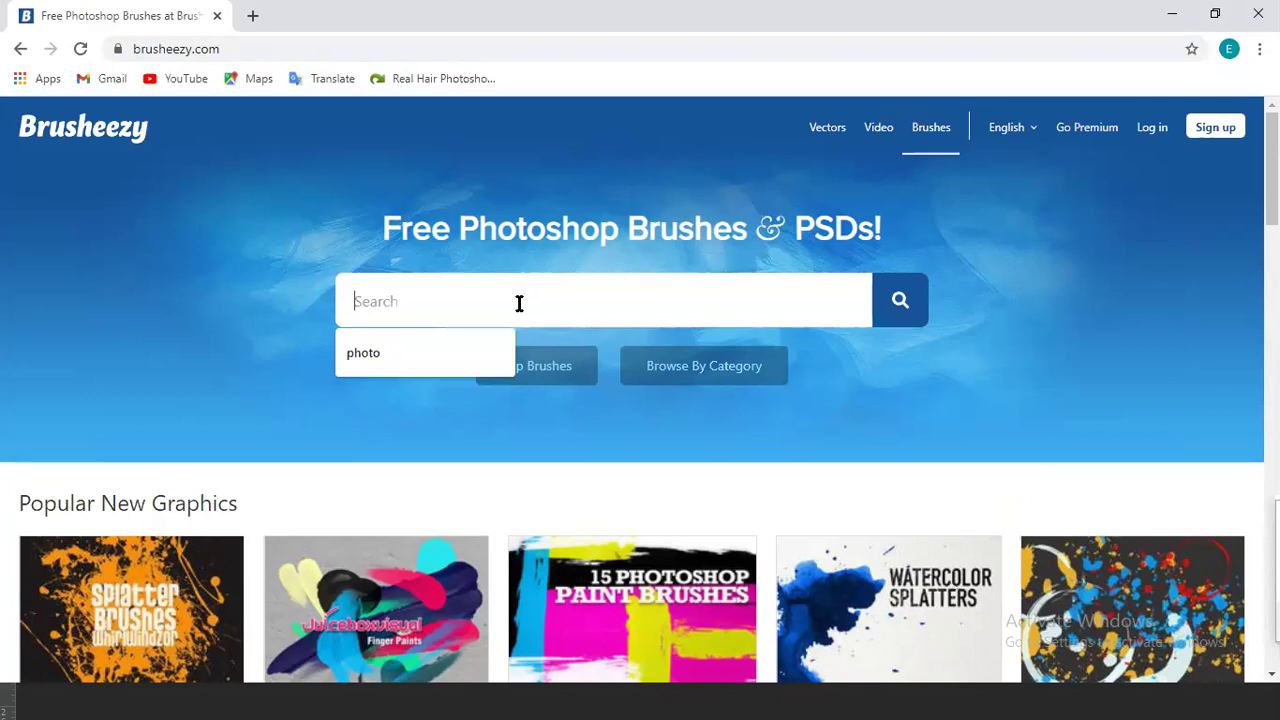
{"action": "type", "text": "gra"}
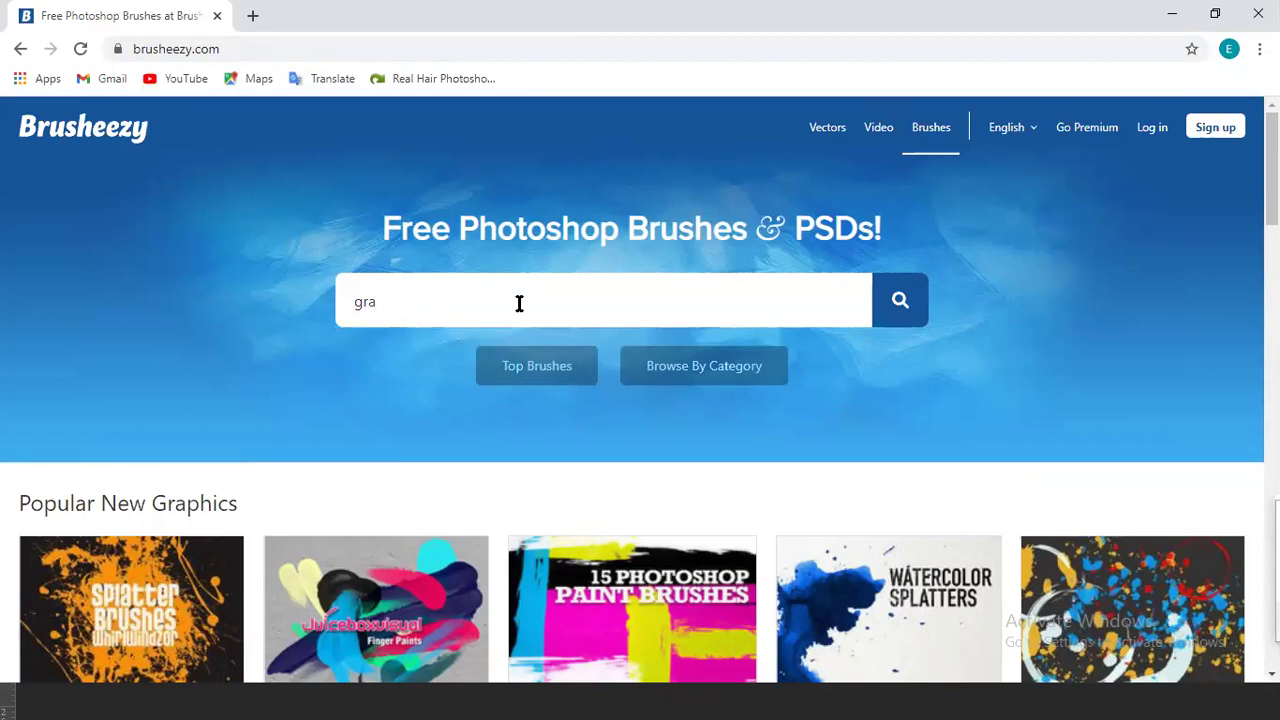
{"action": "key", "text": "Return"}
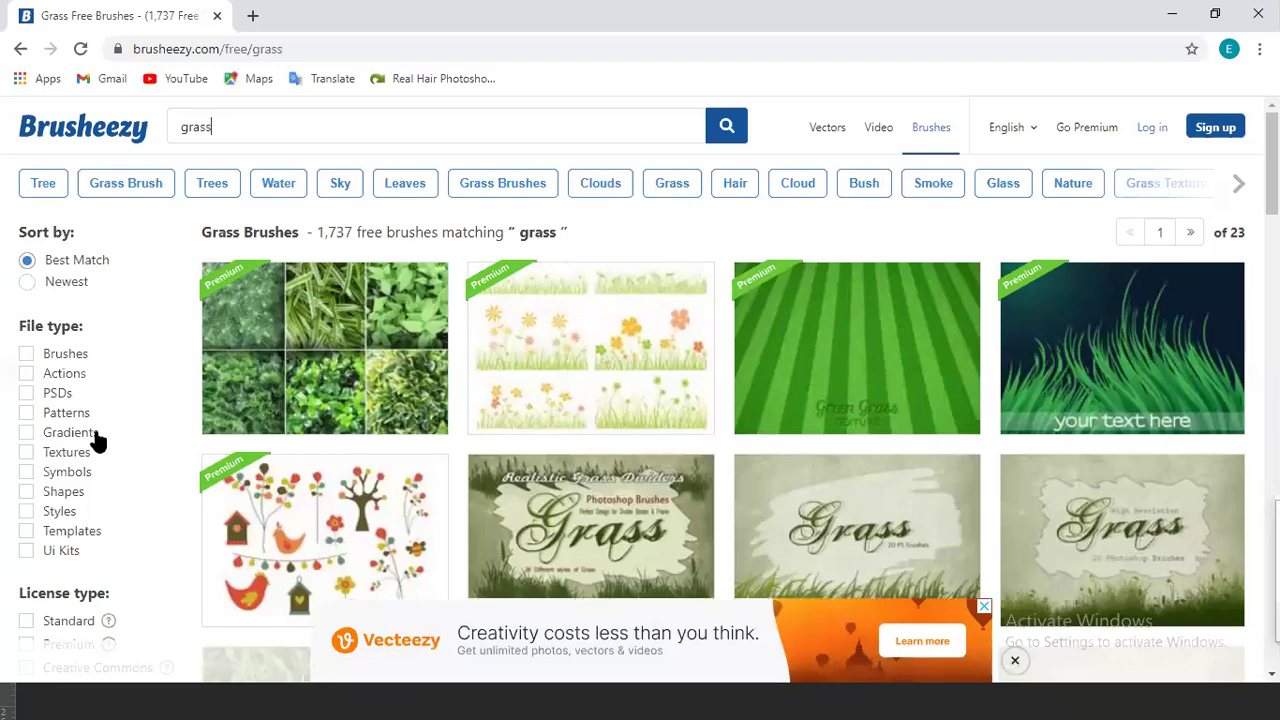
{"action": "scroll", "coordinate": [210, 475], "scroll_direction": "down", "scroll_amount": 2}
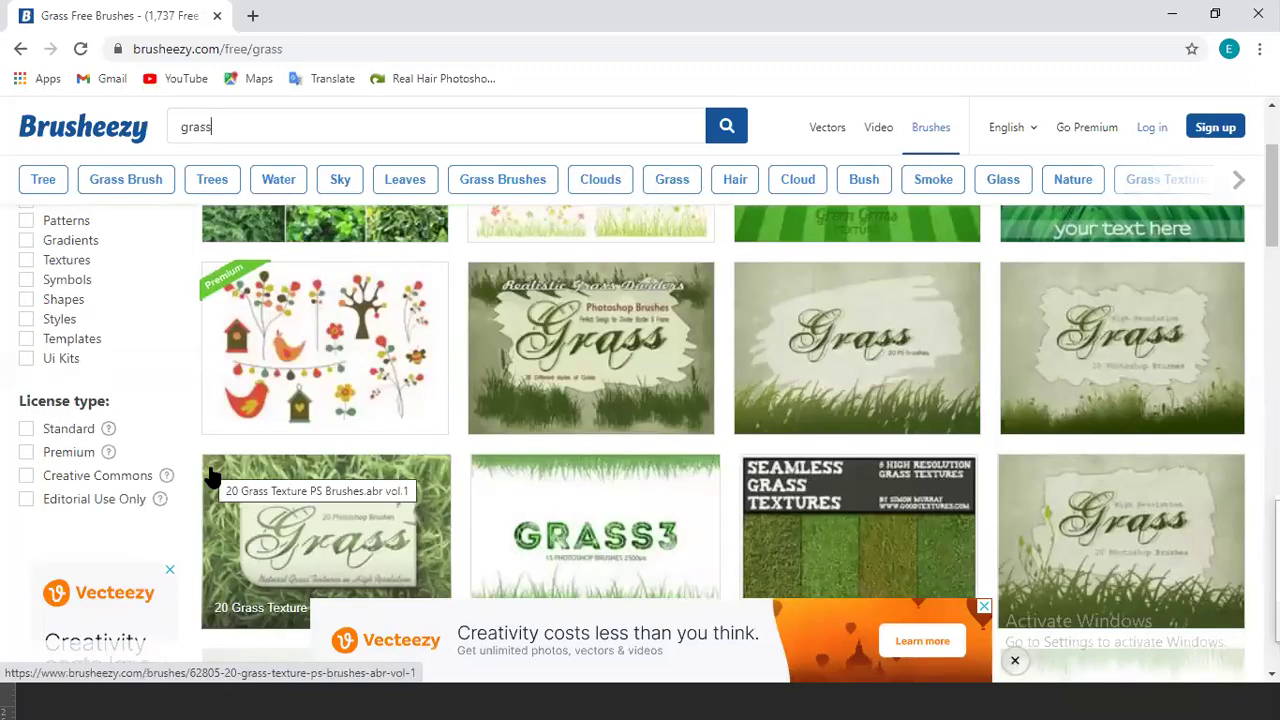
{"action": "scroll", "coordinate": [212, 478], "scroll_direction": "down", "scroll_amount": 2}
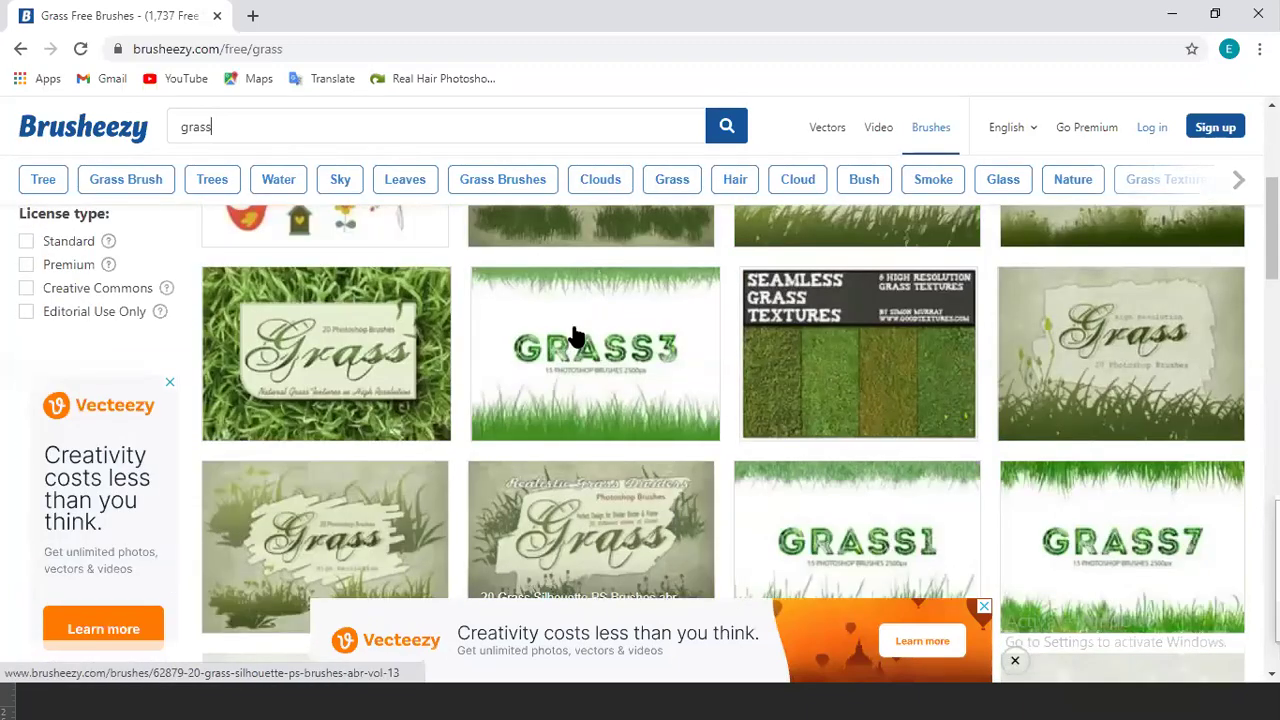
{"action": "scroll", "coordinate": [567, 587], "scroll_direction": "up", "scroll_amount": 2}
{"action": "scroll", "coordinate": [615, 570], "scroll_direction": "down", "scroll_amount": 3}
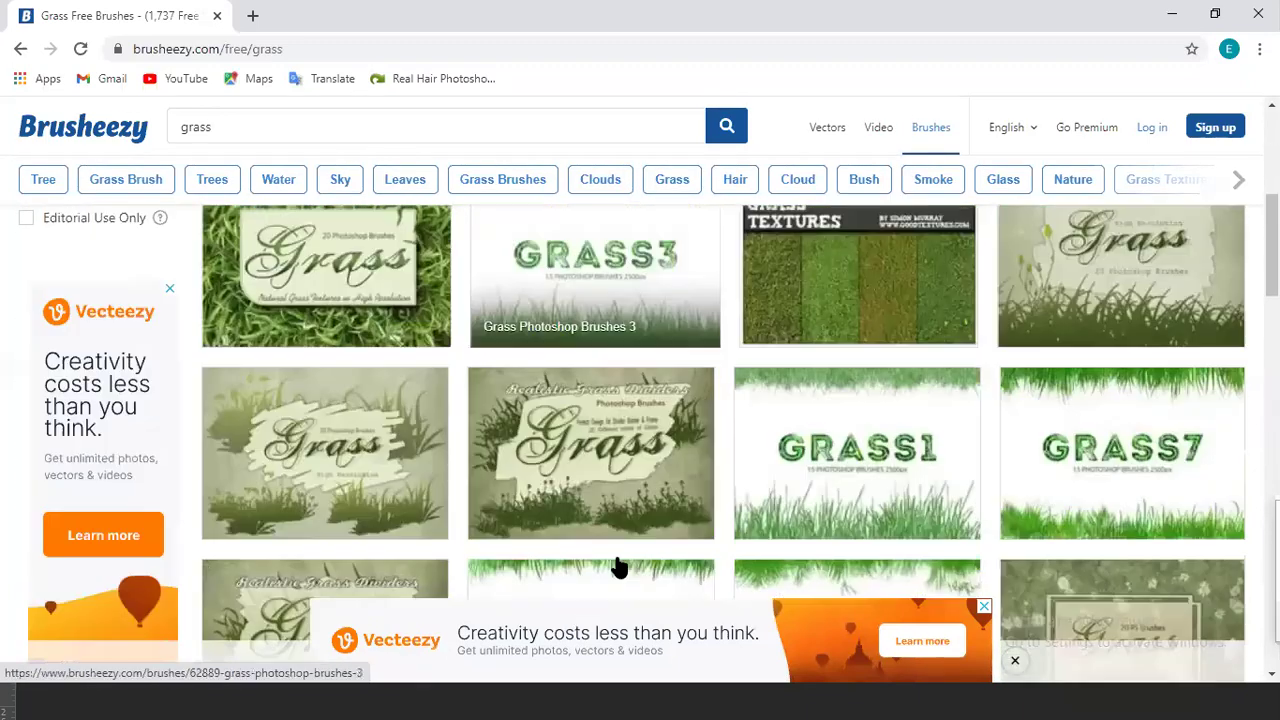
- Download the free GRASS3 brush zip and reveal it in the Downloads folder
{"action": "left_click", "coordinate": [620, 305]}
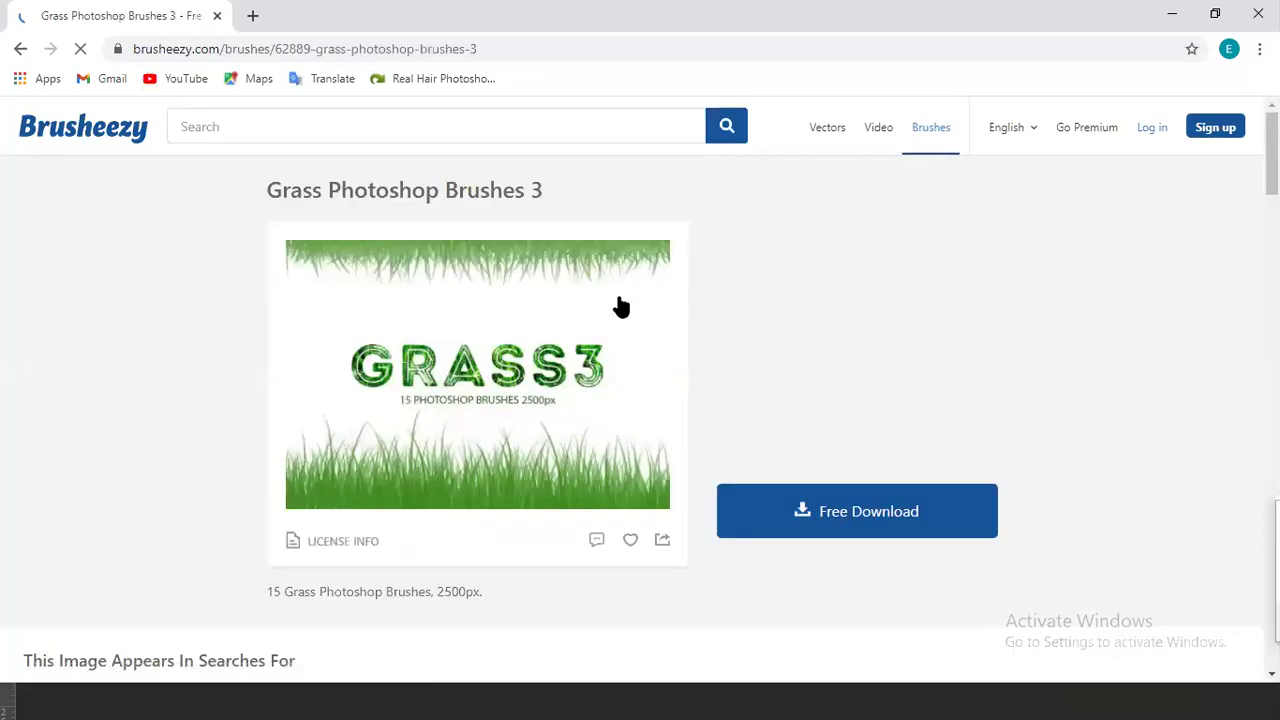
{"action": "left_click", "coordinate": [858, 522]}
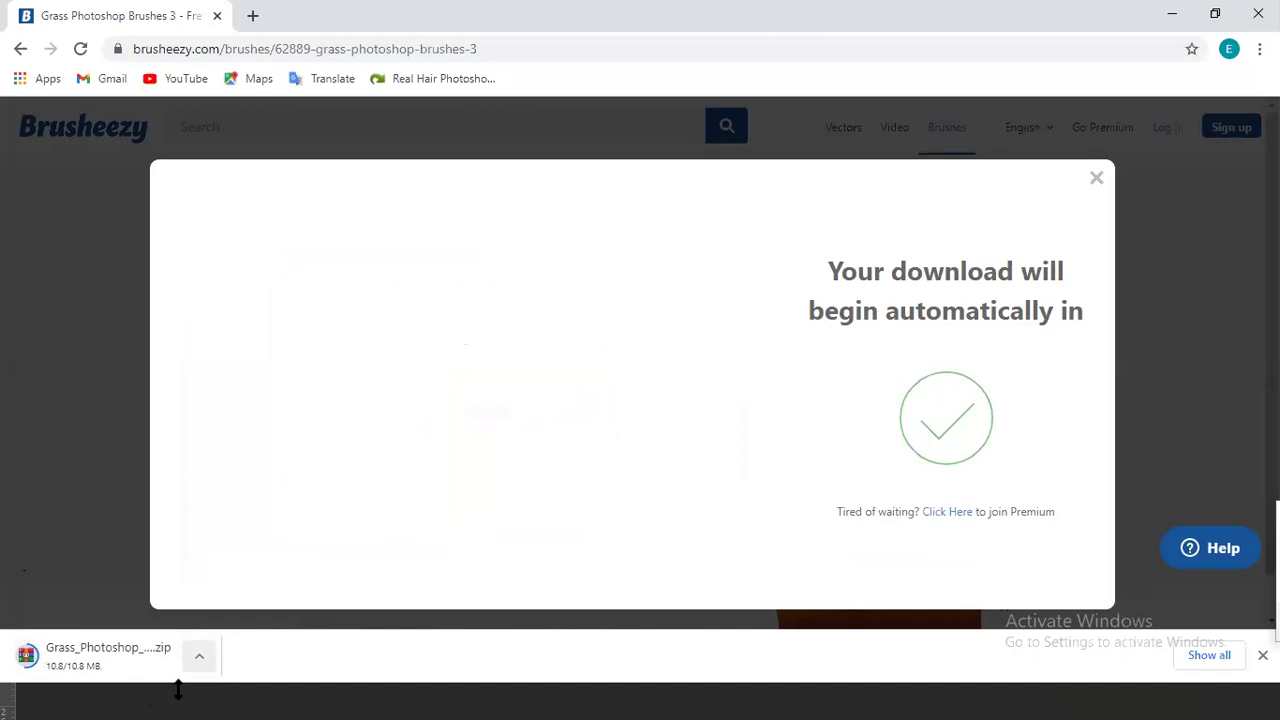
{"action": "left_click", "coordinate": [199, 656]}
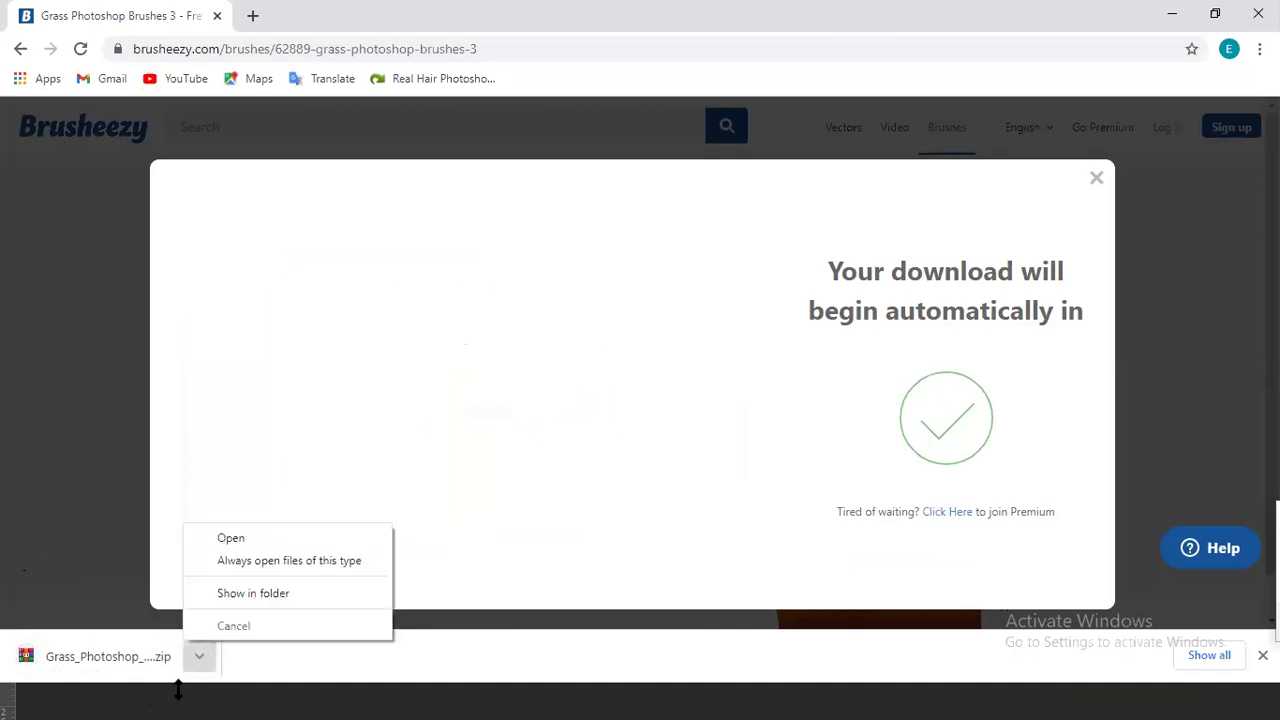
{"action": "left_click", "coordinate": [260, 592]}
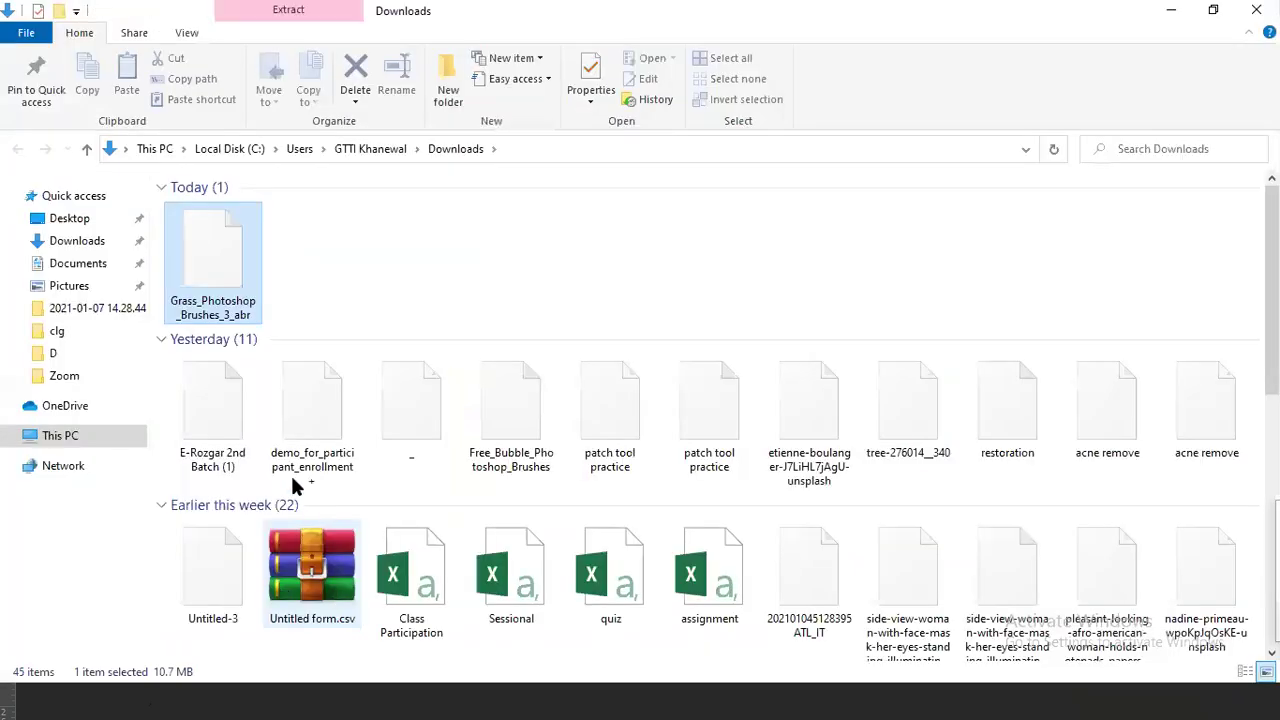
- Create a 'Brushes' folder in Downloads and move the grass zip into it
{"action": "right_click", "coordinate": [382, 265]}
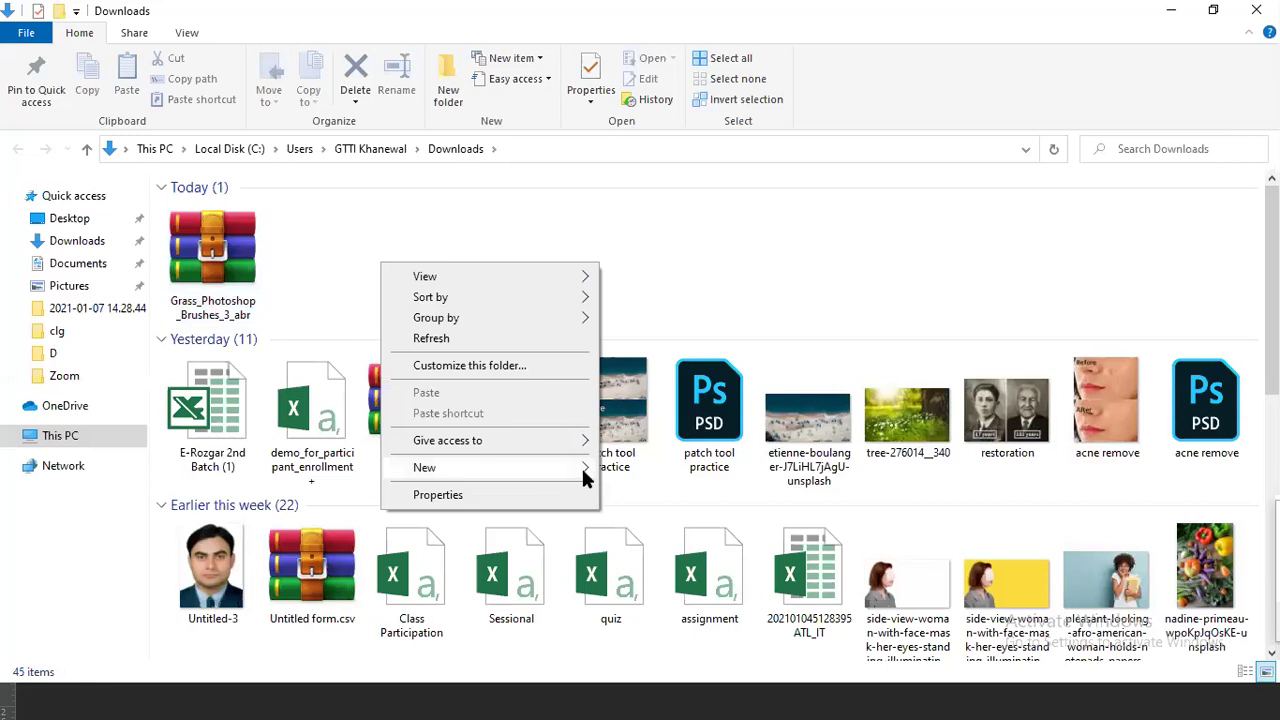
{"action": "mouse_move", "coordinate": [490, 467]}
{"action": "left_click", "coordinate": [641, 466]}
{"action": "type", "text": "Brushes"}
{"action": "key", "text": "Return"}
{"action": "left_click_drag", "start_coordinate": [212, 245], "coordinate": [316, 285]}
- Extract the zip inside Brushes, open the Grass Photoshop Brushes 3 ABR, and return to Photoshop
{"action": "double_click", "coordinate": [239, 245]}
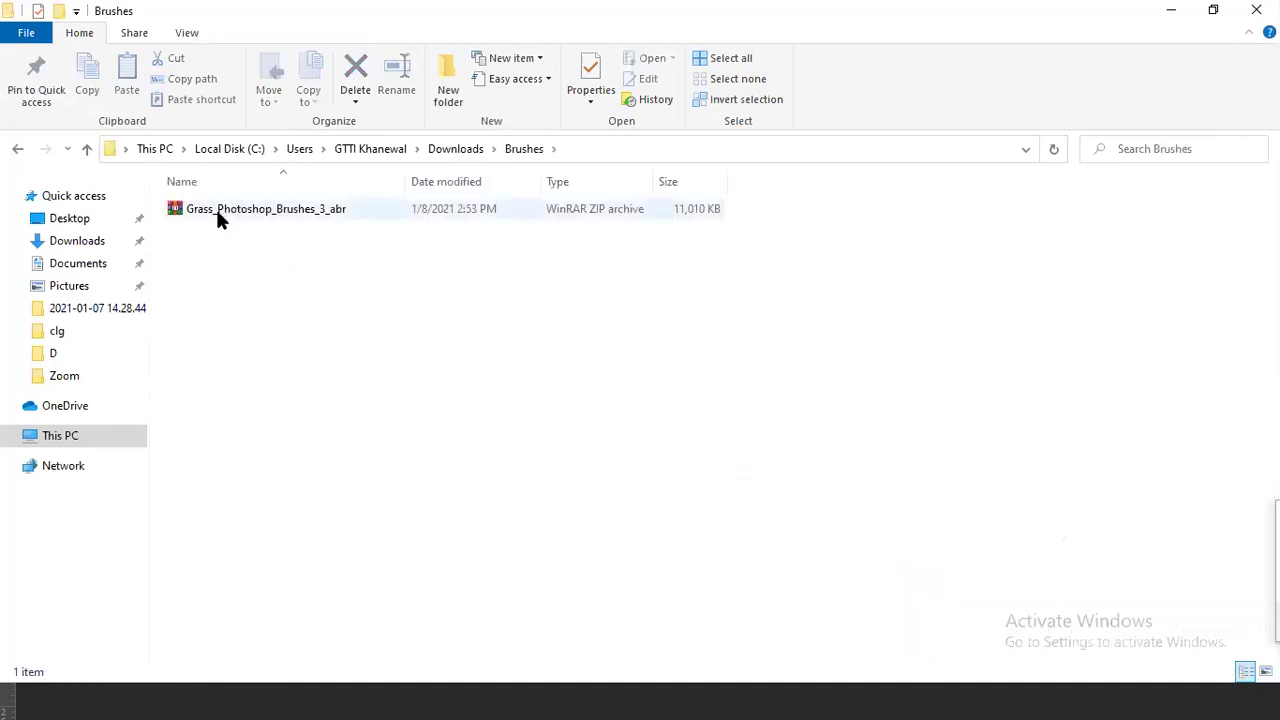
{"action": "left_click", "coordinate": [220, 214]}
{"action": "right_click", "coordinate": [220, 214]}
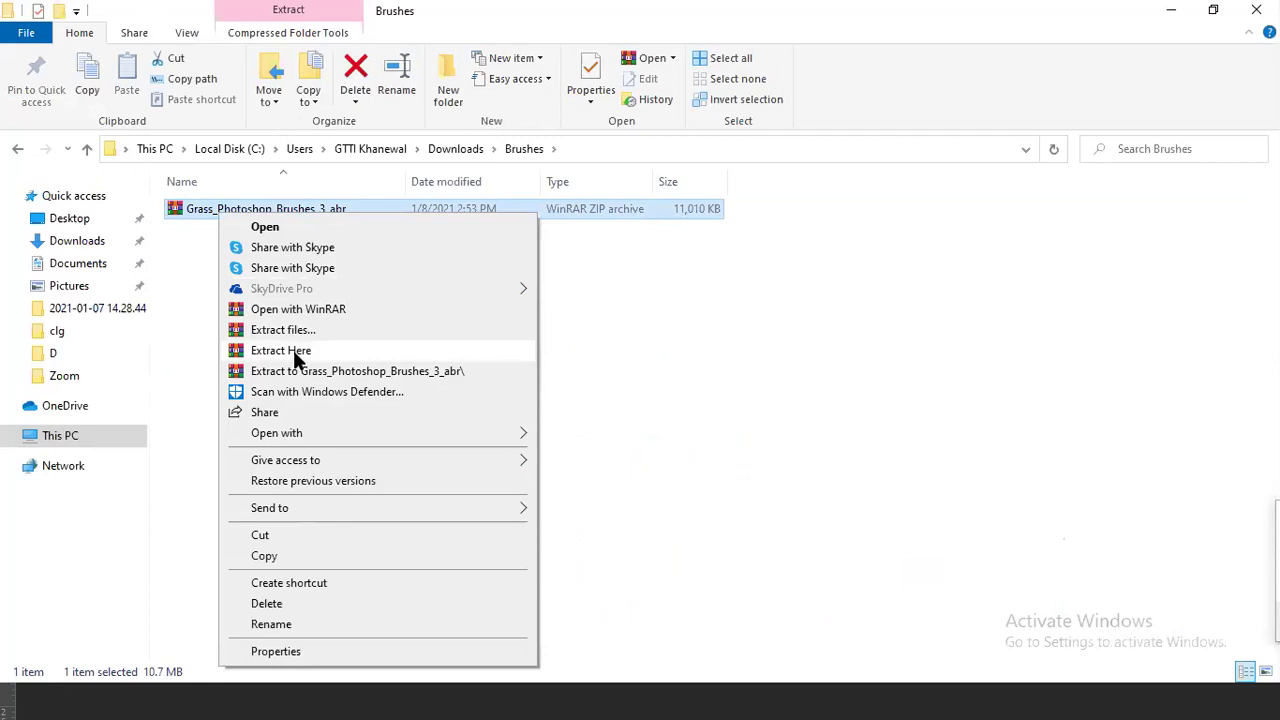
{"action": "left_click", "coordinate": [296, 356]}
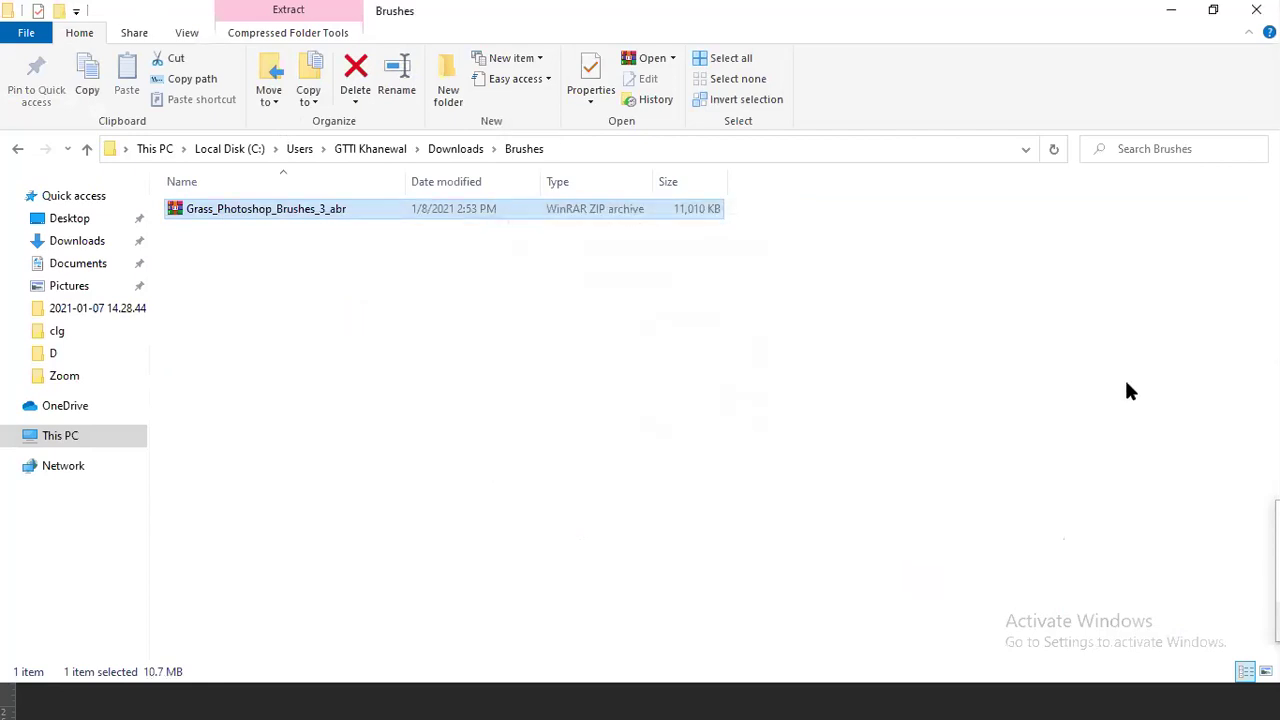
{"action": "double_click", "coordinate": [262, 230]}
{"action": "left_click", "coordinate": [355, 332]}
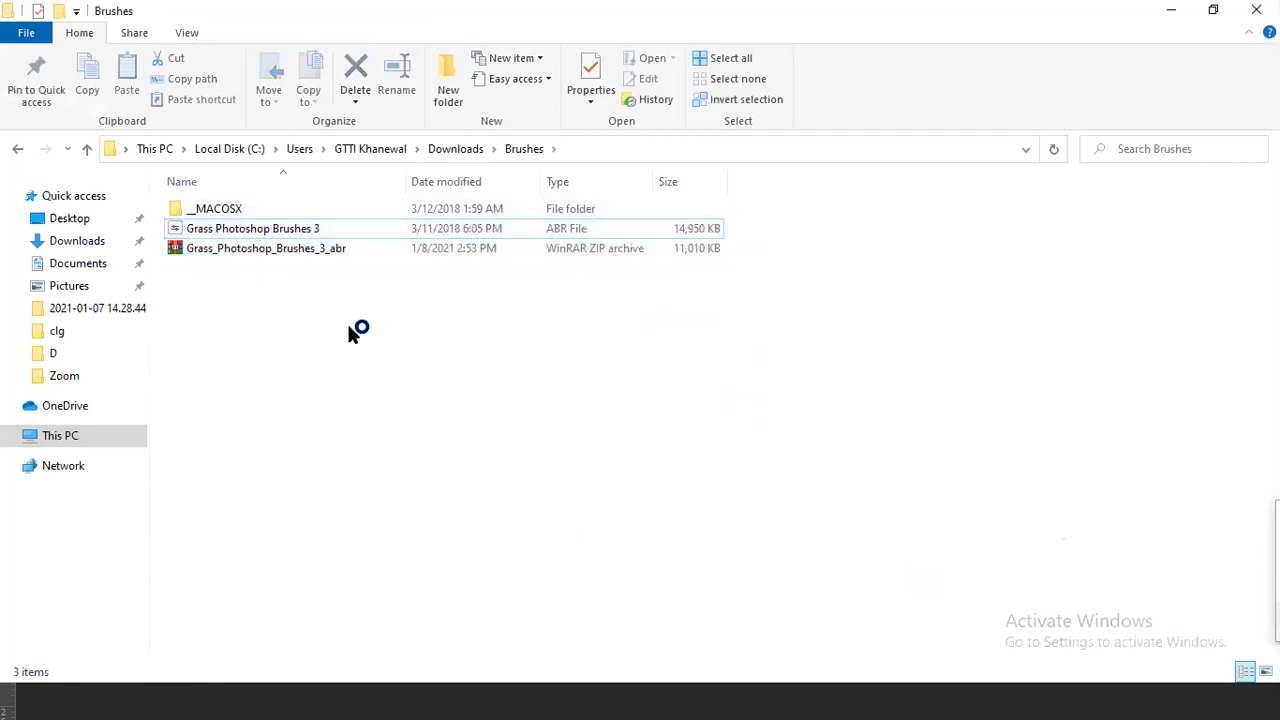
{"action": "key", "text": "alt+Tab"}
{"action": "key", "text": "Tab"}
{"action": "key", "text": "Tab"}
- Import Grass Photoshop Brushes 3 from Downloads\Brushes via the Brush Preset picker's Import Brushes
{"action": "right_click", "coordinate": [459, 244]}
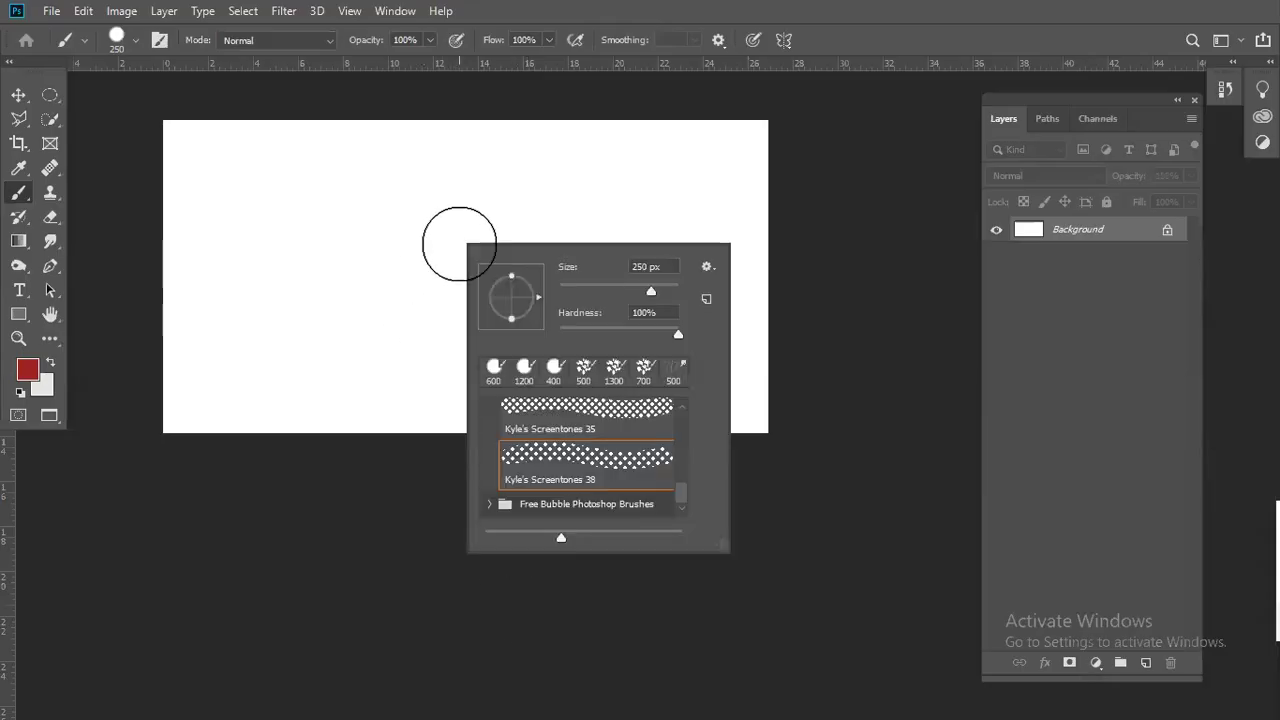
{"action": "left_click", "coordinate": [12, 196]}
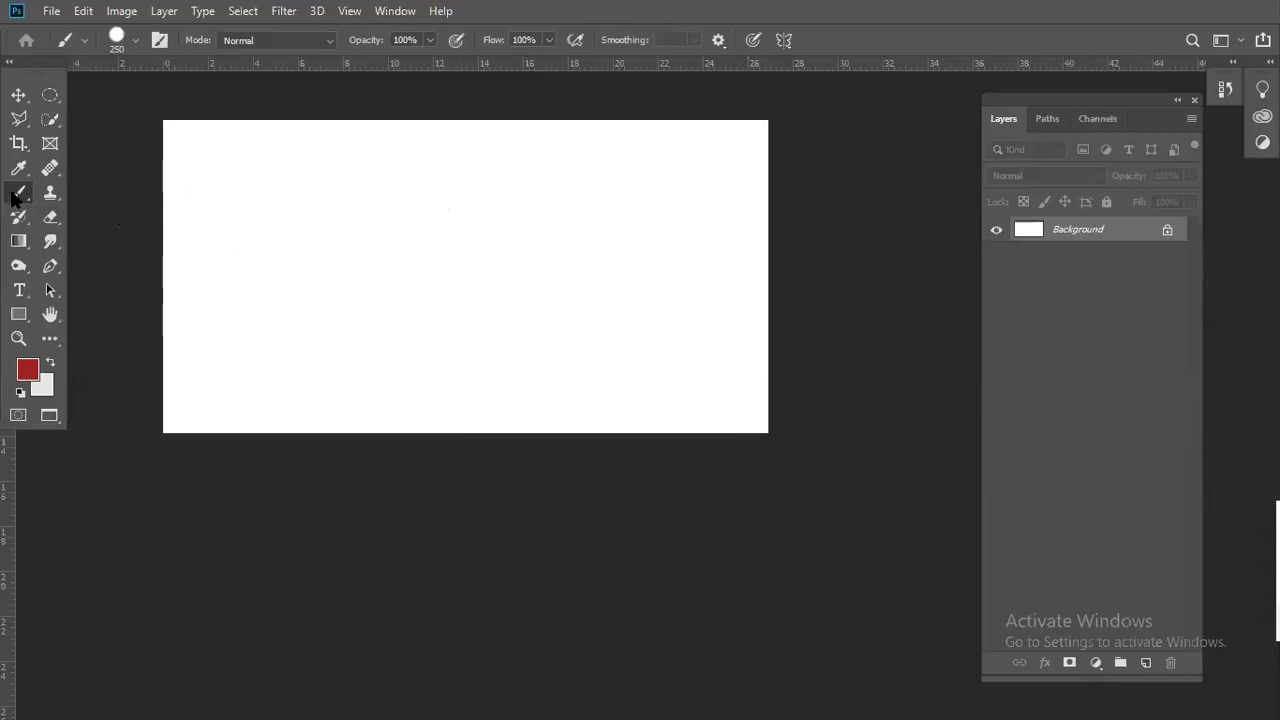
{"action": "right_click", "coordinate": [458, 229]}
{"action": "left_click", "coordinate": [698, 252]}
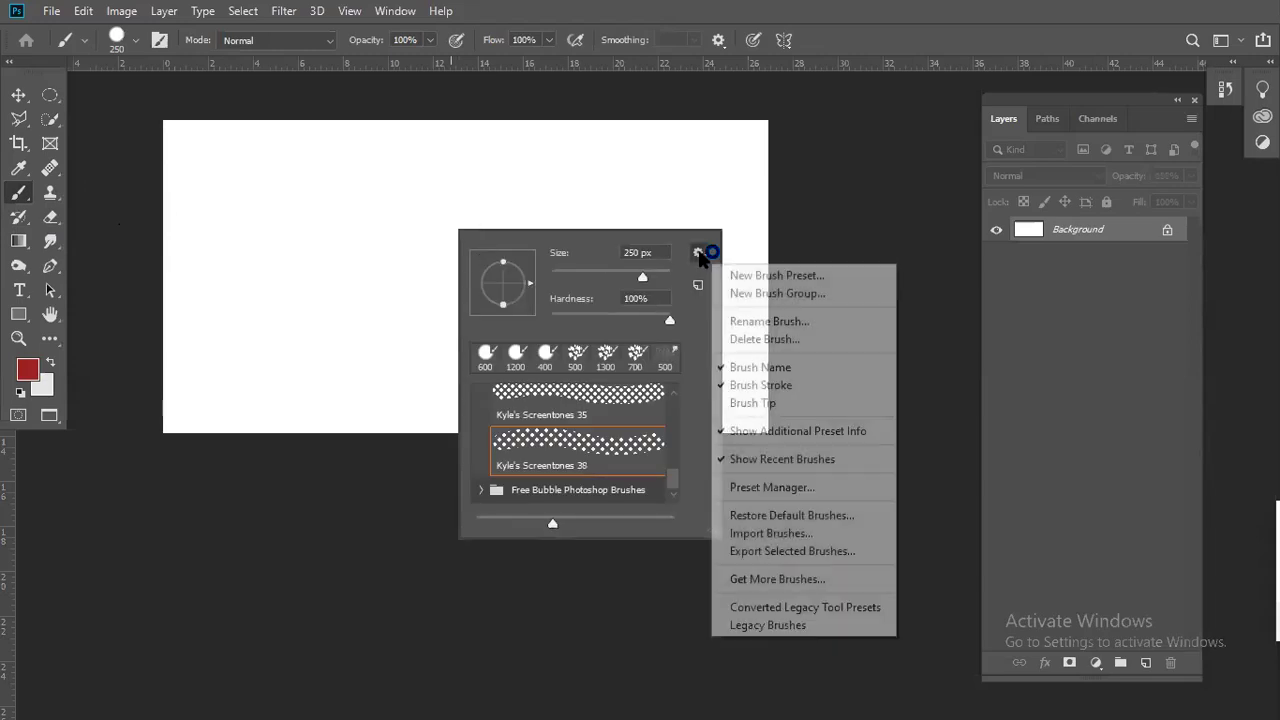
{"action": "left_click", "coordinate": [803, 534]}
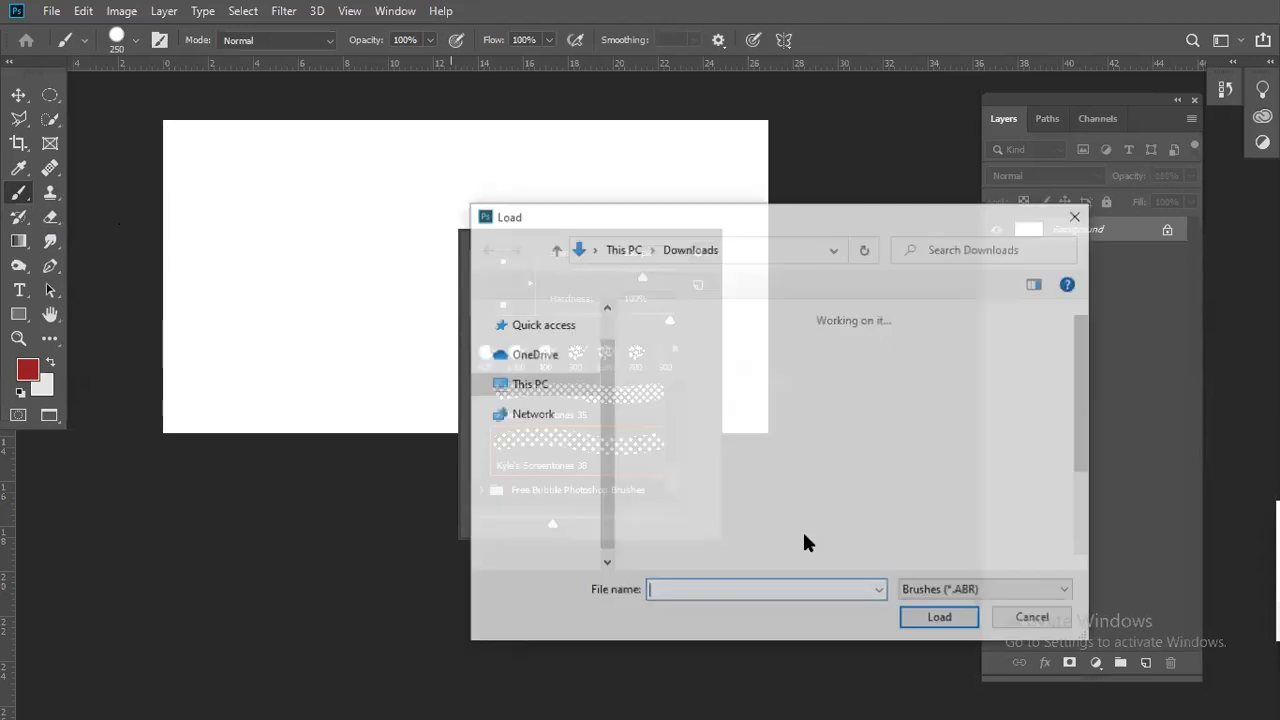
{"action": "double_click", "coordinate": [685, 388]}
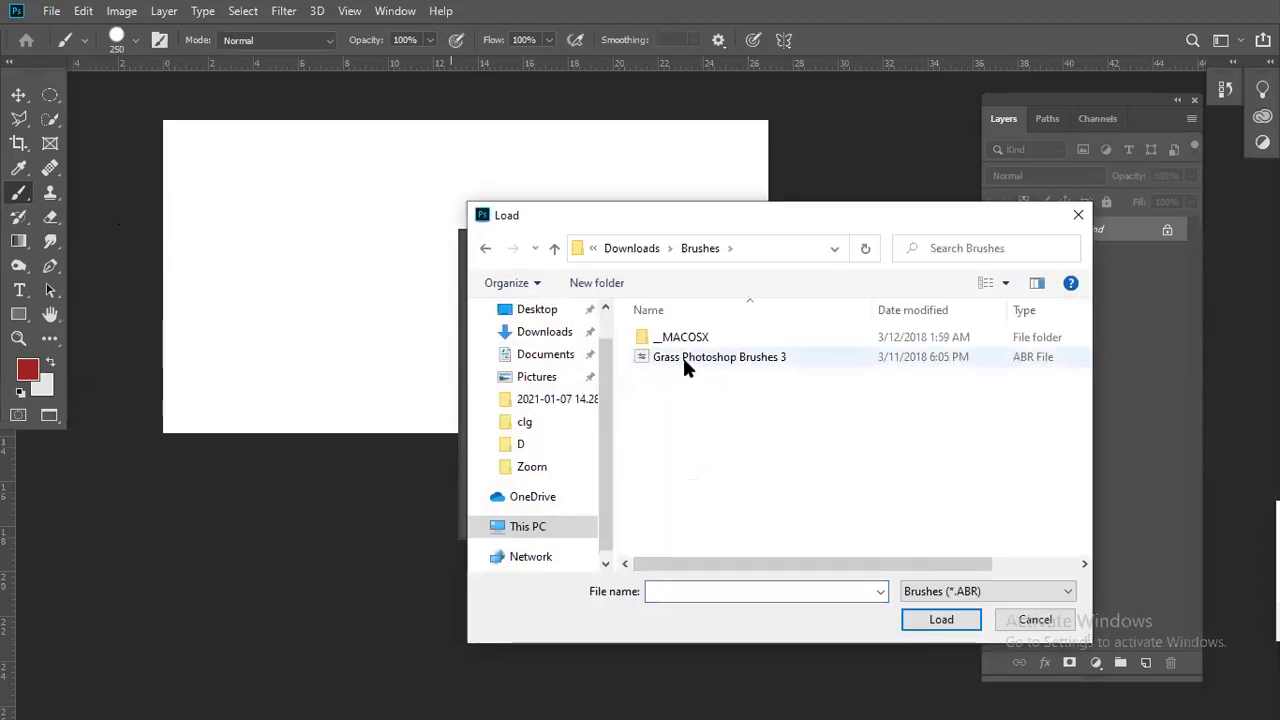
{"action": "left_click", "coordinate": [682, 355]}
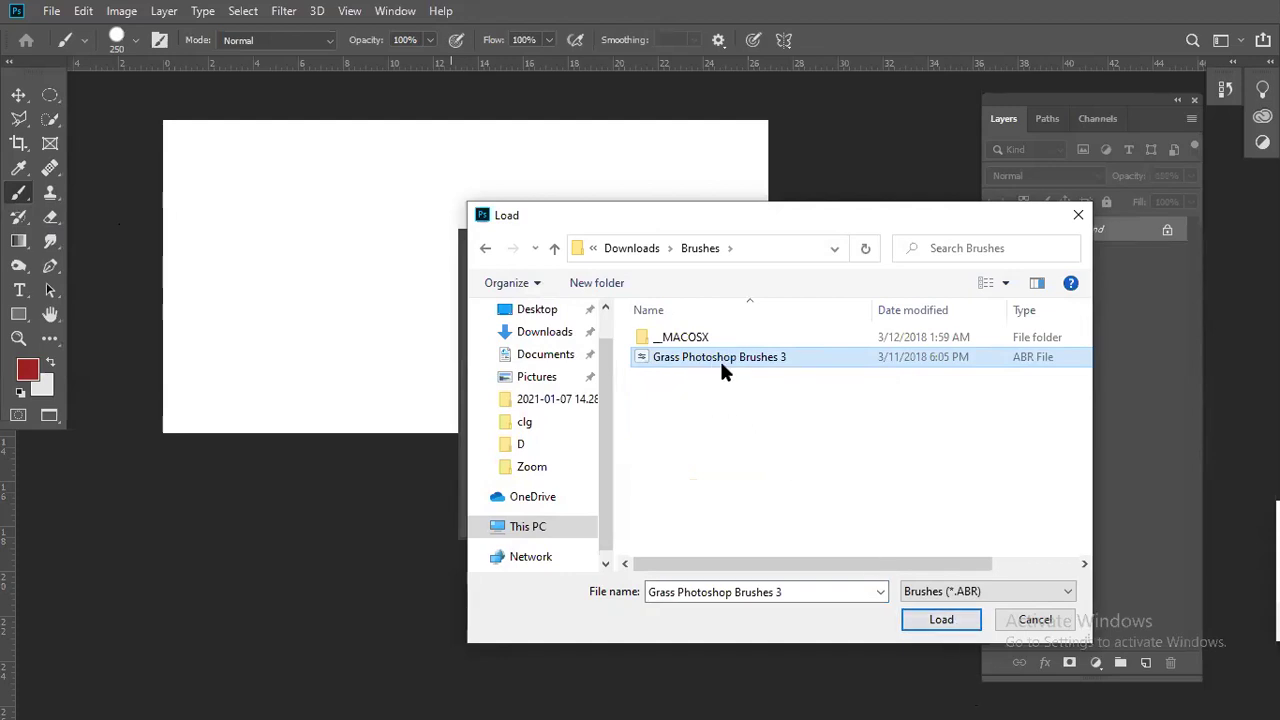
{"action": "left_click", "coordinate": [960, 618]}
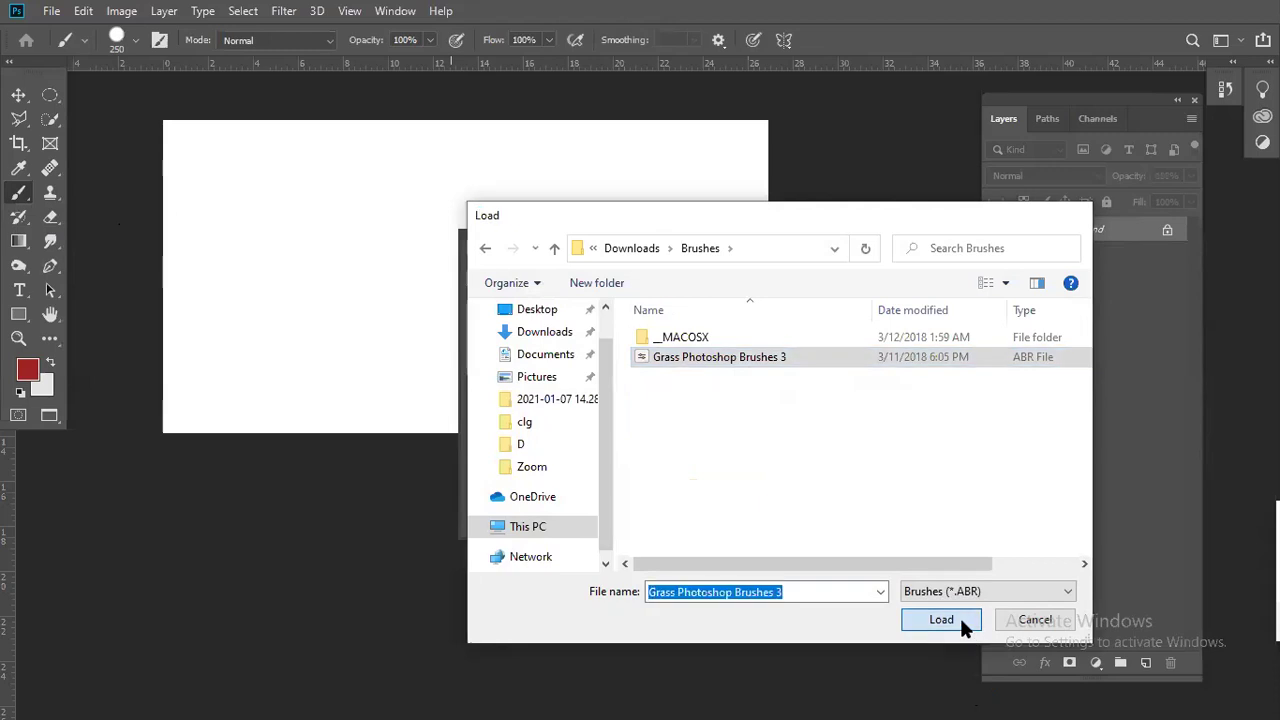
{"action": "scroll", "coordinate": [509, 428], "scroll_direction": "up", "scroll_amount": 2}
{"action": "scroll", "coordinate": [503, 434], "scroll_direction": "up", "scroll_amount": 2}
{"action": "scroll", "coordinate": [512, 437], "scroll_direction": "up", "scroll_amount": 2}
{"action": "scroll", "coordinate": [513, 437], "scroll_direction": "up", "scroll_amount": 2}
- Expand the Grass Photoshop Brushes 3 set and choose a grass brush
{"action": "scroll", "coordinate": [510, 440], "scroll_direction": "up", "scroll_amount": 2}
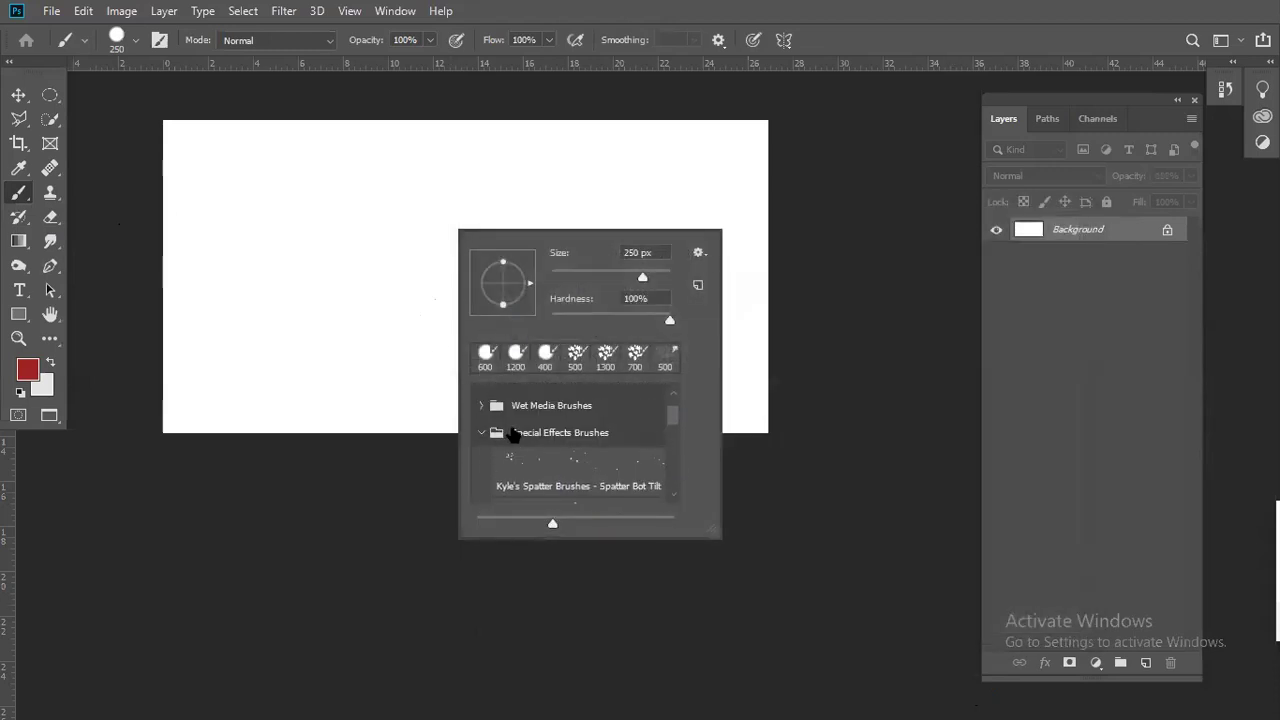
{"action": "scroll", "coordinate": [510, 445], "scroll_direction": "up", "scroll_amount": 2}
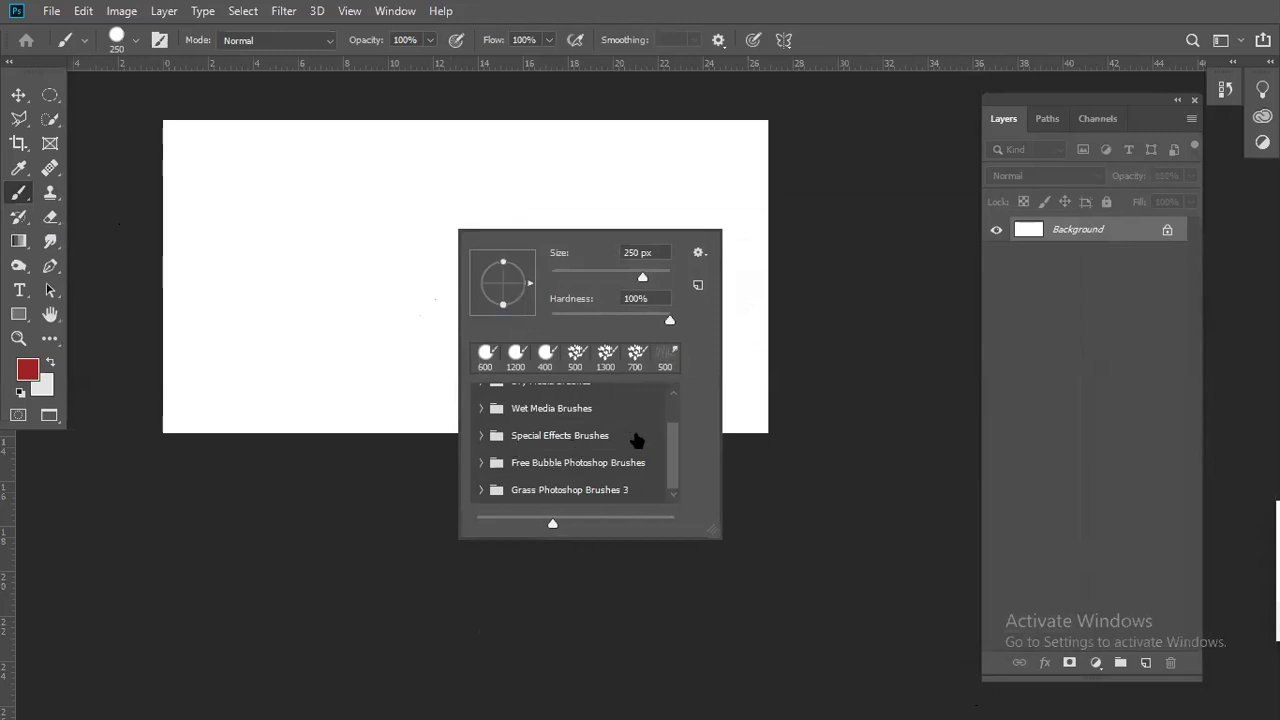
{"action": "left_click", "coordinate": [573, 488]}
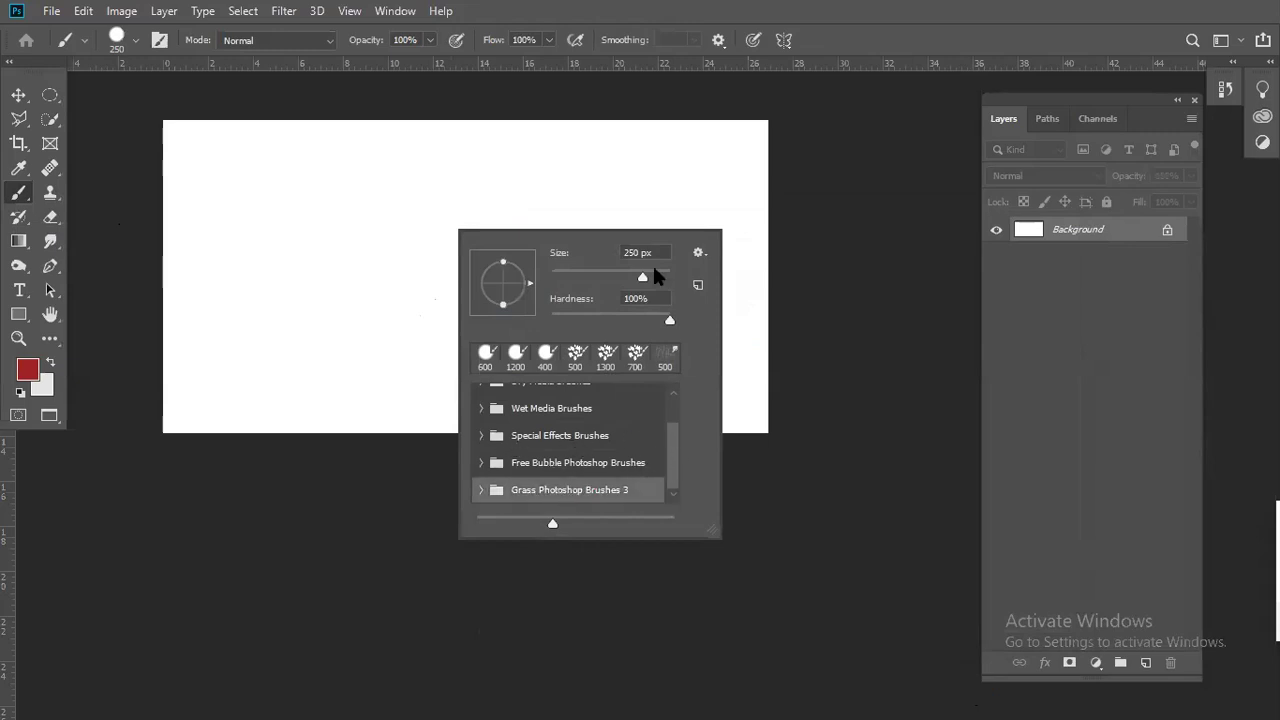
{"action": "left_click", "coordinate": [576, 490]}
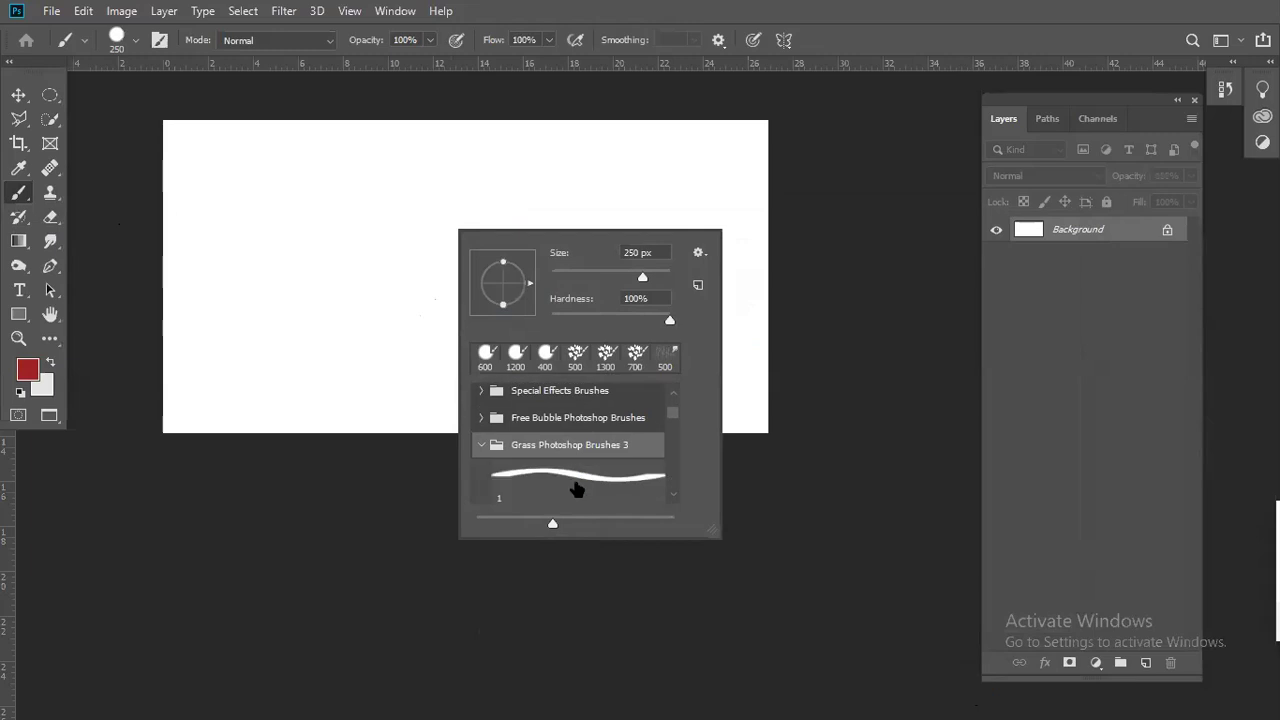
{"action": "mouse_move", "coordinate": [552, 521]}
{"action": "left_mouse_down"}
{"action": "mouse_move", "coordinate": [510, 521]}
{"action": "mouse_move", "coordinate": [578, 521]}
{"action": "left_mouse_up"}
{"action": "scroll", "coordinate": [586, 480], "scroll_direction": "down", "scroll_amount": 2}
{"action": "scroll", "coordinate": [593, 480], "scroll_direction": "down", "scroll_amount": 1}
{"action": "scroll", "coordinate": [593, 480], "scroll_direction": "up", "scroll_amount": 1}
{"action": "scroll", "coordinate": [593, 480], "scroll_direction": "down", "scroll_amount": 1}
{"action": "scroll", "coordinate": [593, 480], "scroll_direction": "up", "scroll_amount": 1}
{"action": "scroll", "coordinate": [593, 480], "scroll_direction": "up", "scroll_amount": 1}
{"action": "scroll", "coordinate": [593, 480], "scroll_direction": "up", "scroll_amount": 1}
{"action": "scroll", "coordinate": [590, 472], "scroll_direction": "down", "scroll_amount": 1}
{"action": "scroll", "coordinate": [587, 472], "scroll_direction": "up", "scroll_amount": 2}
{"action": "left_click", "coordinate": [577, 451]}
{"action": "left_click", "coordinate": [577, 451]}
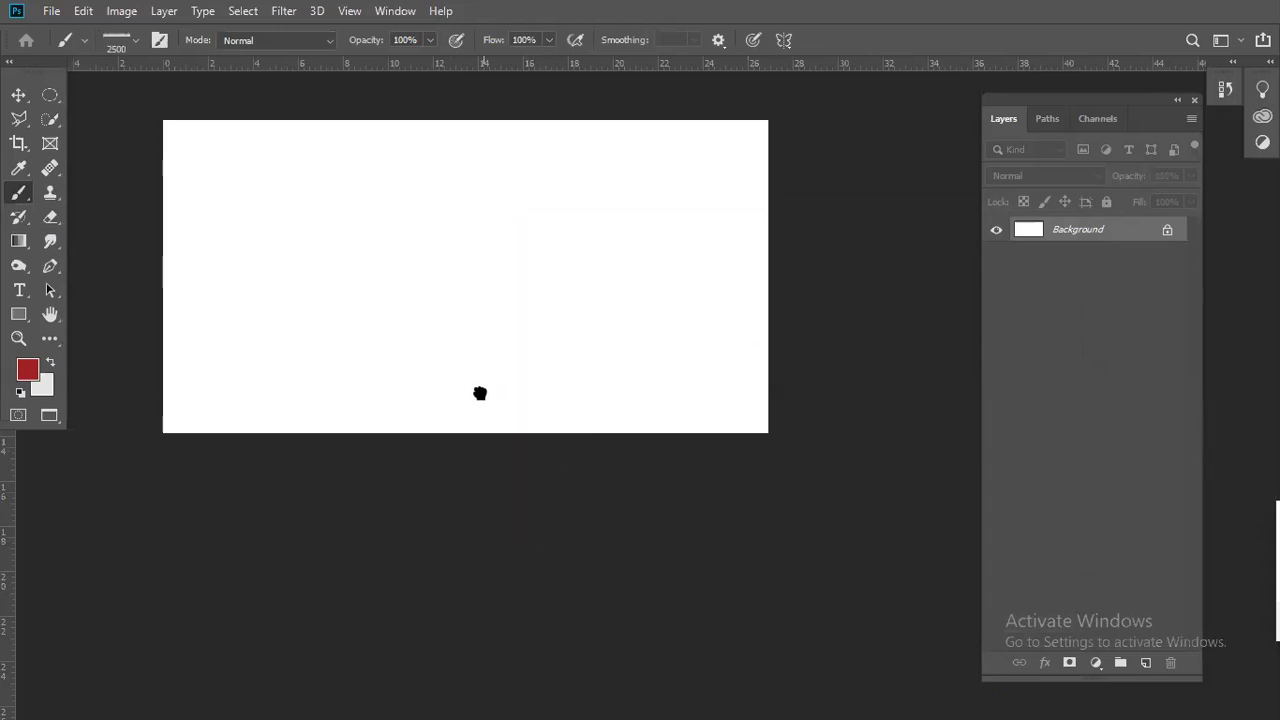
- Set the foreground colour to dark green (077619)
{"action": "left_click", "coordinate": [27, 370]}
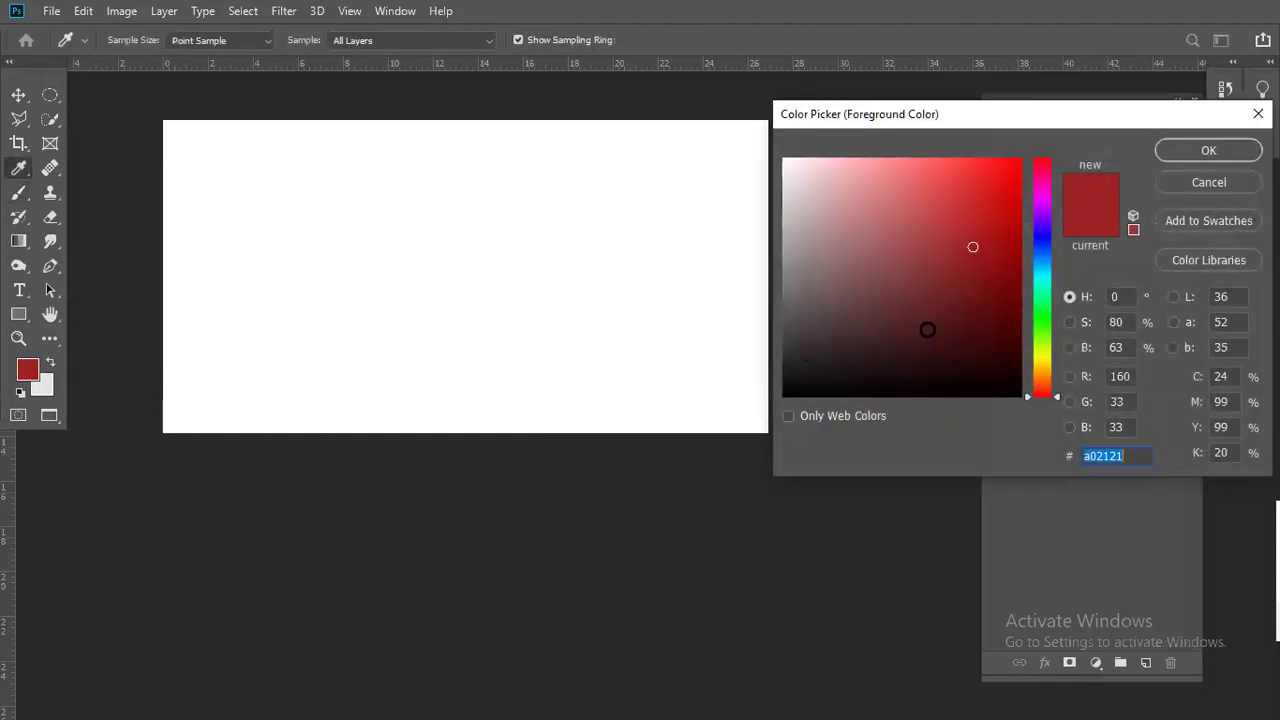
{"action": "left_click", "coordinate": [1042, 316]}
{"action": "left_click", "coordinate": [1005, 287]}
{"action": "left_click", "coordinate": [1209, 150]}
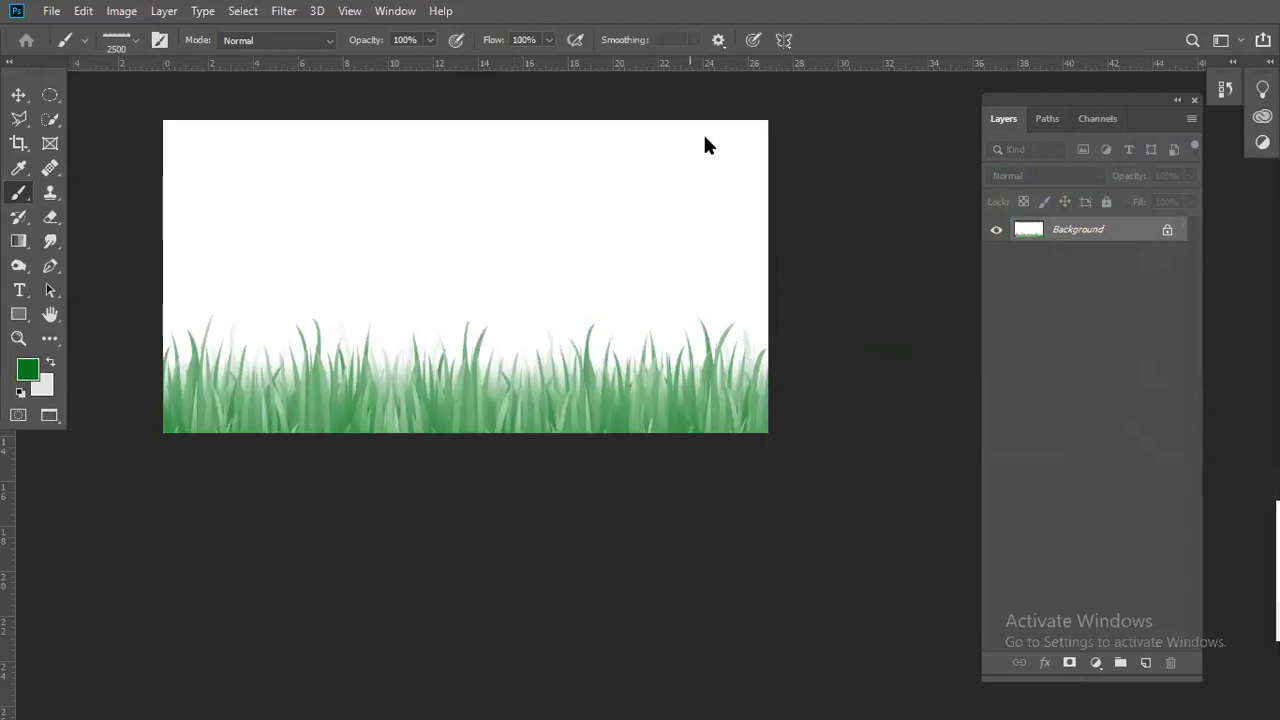
- Zoom in on the grass band along the bottom of the canvas
{"action": "key", "text": "z"}
{"action": "left_click", "coordinate": [489, 371]}
{"action": "scroll", "coordinate": [506, 423], "scroll_direction": "down", "scroll_amount": 2}
{"action": "scroll", "coordinate": [590, 378], "scroll_direction": "down", "scroll_amount": 2}
{"action": "scroll", "coordinate": [590, 378], "scroll_direction": "up", "scroll_amount": 1}
{"action": "scroll", "coordinate": [660, 403], "scroll_direction": "down", "scroll_amount": 1}
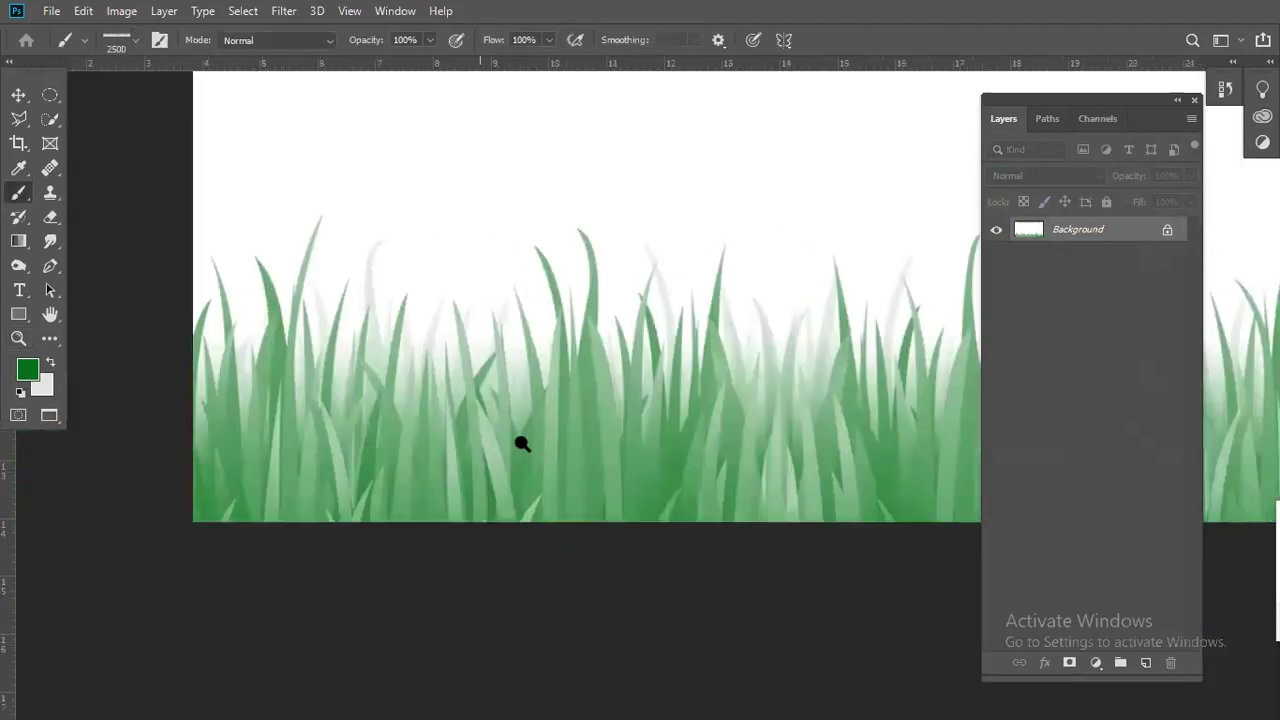
{"action": "scroll", "coordinate": [523, 443], "scroll_direction": "up", "scroll_amount": 3}
{"action": "scroll", "coordinate": [484, 445], "scroll_direction": "down", "scroll_amount": 5}
- Paint a darker grass stroke across the canvas, then undo it
{"action": "scroll", "coordinate": [483, 437], "scroll_direction": "up", "scroll_amount": 1}
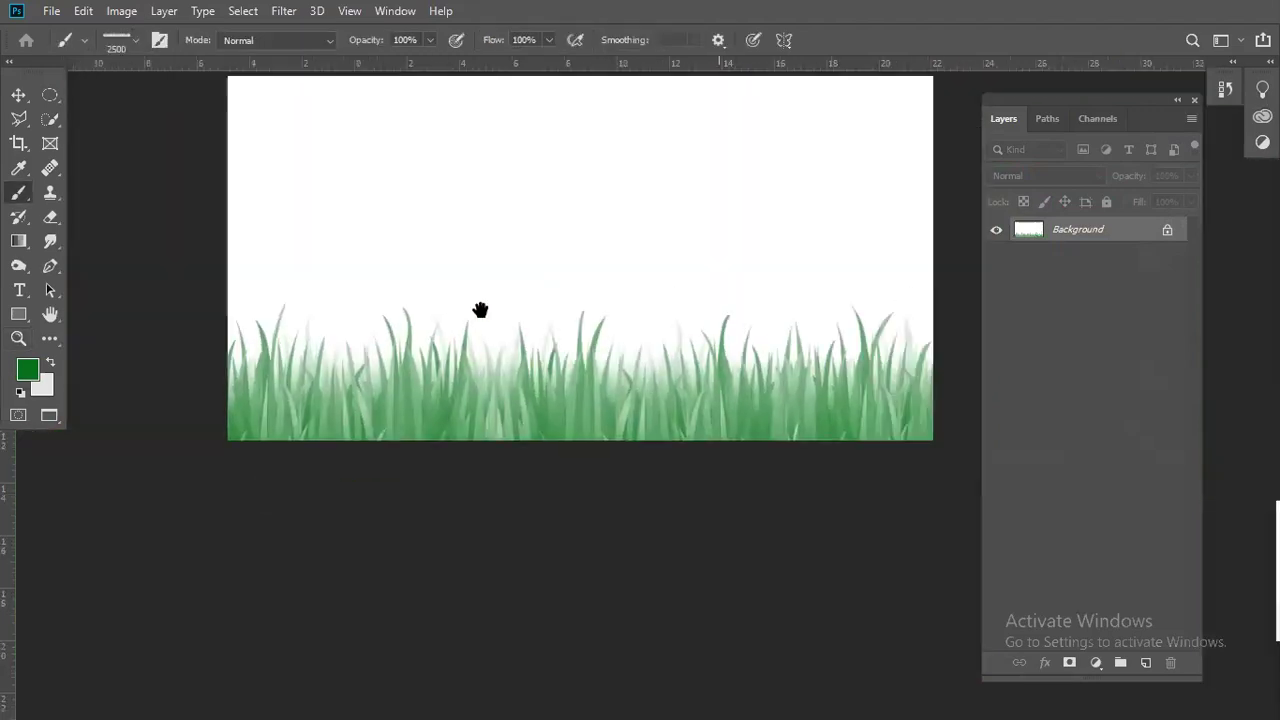
{"action": "scroll", "coordinate": [478, 340], "scroll_direction": "right", "scroll_amount": 2}
{"action": "left_click", "coordinate": [512, 344]}
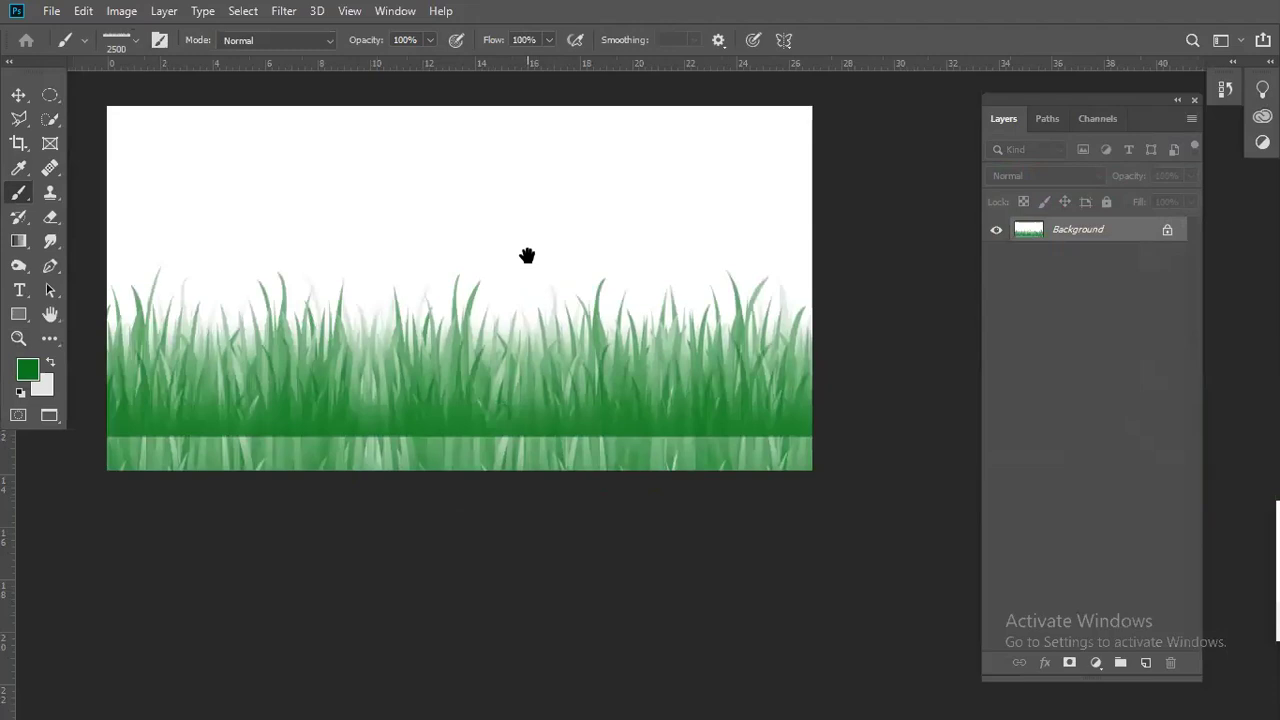
{"action": "key", "text": "ctrl+z"}
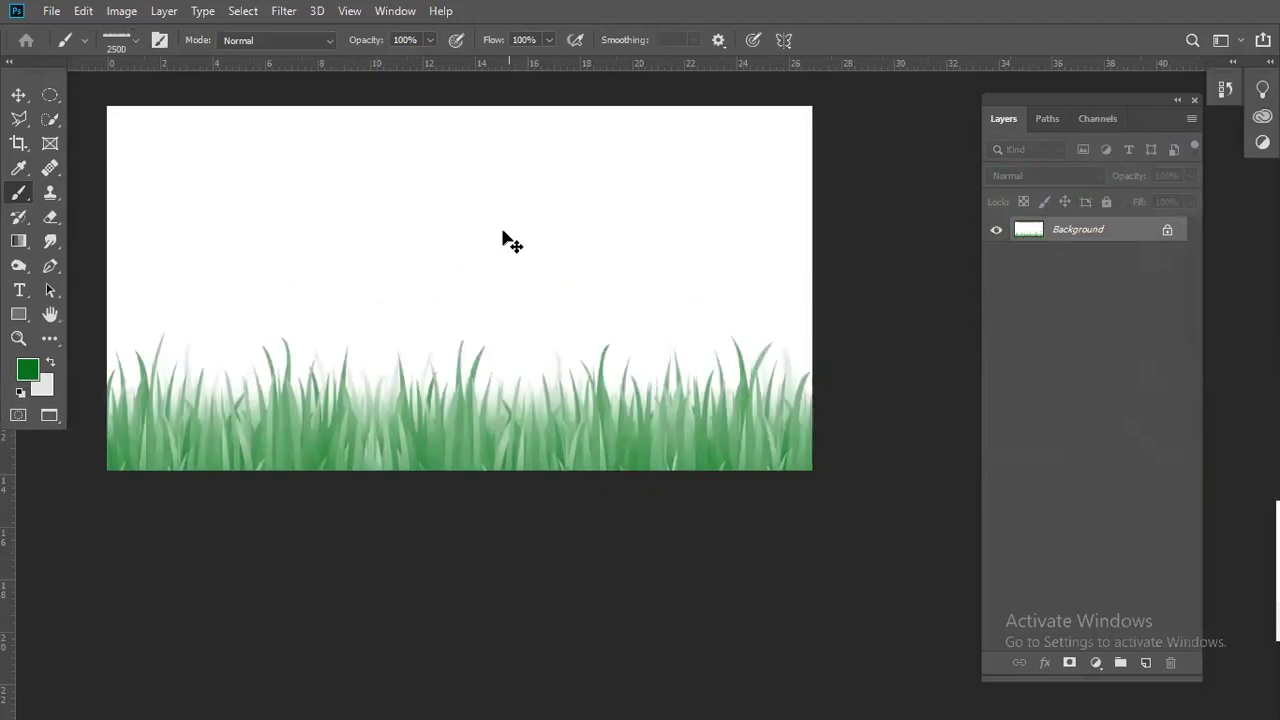
- Rotate the brush tip so grass hangs downward and stamp it along the canvas top
{"action": "right_click", "coordinate": [486, 172]}
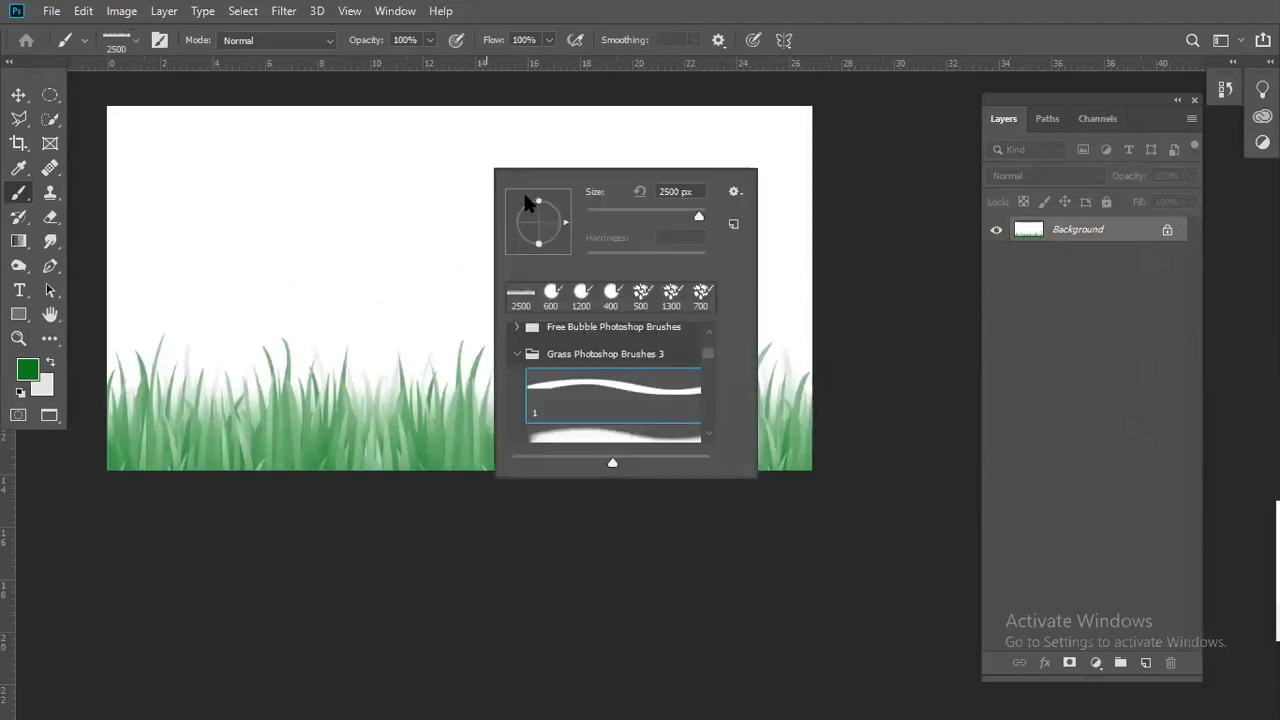
{"action": "left_click_drag", "start_coordinate": [520, 232], "coordinate": [514, 226]}
{"action": "key", "text": "Return"}
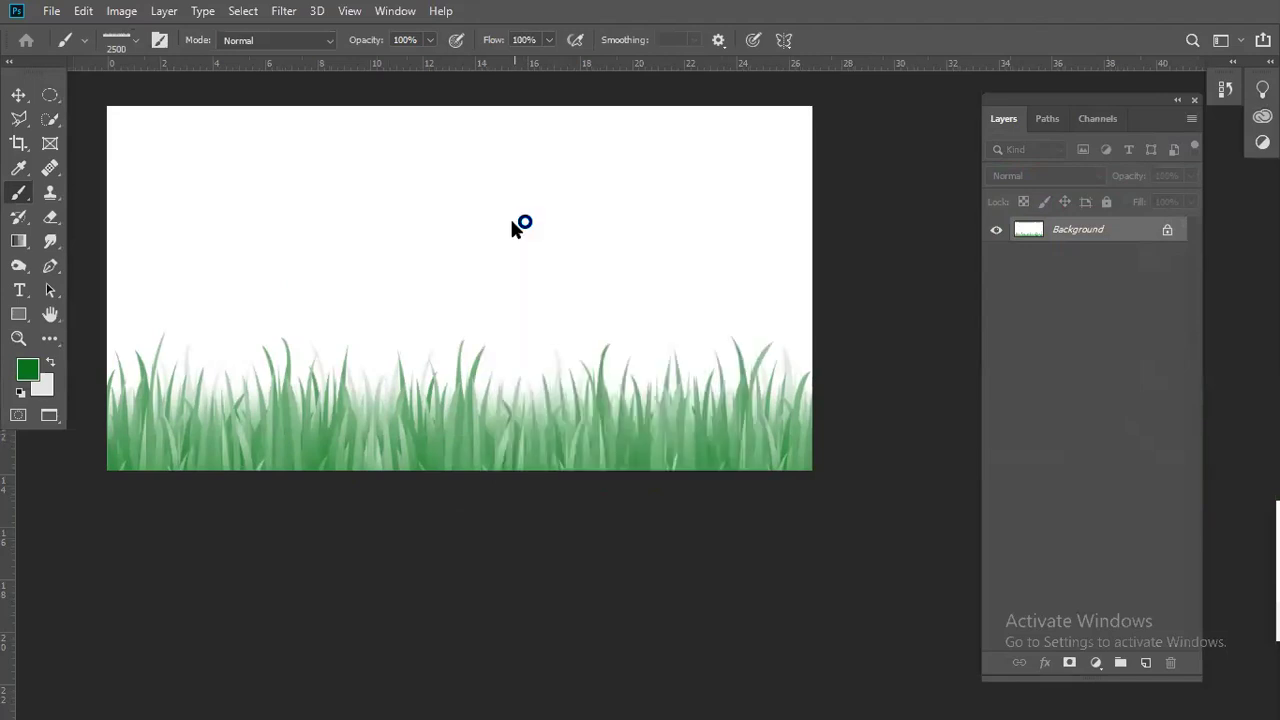
{"action": "left_click", "coordinate": [508, 176]}
{"action": "key", "text": "z"}
{"action": "mouse_move", "coordinate": [423, 491]}
{"action": "left_mouse_down"}
{"action": "mouse_move", "coordinate": [322, 502]}
{"action": "mouse_move", "coordinate": [380, 517]}
{"action": "left_mouse_up"}
{"action": "key", "text": "b"}
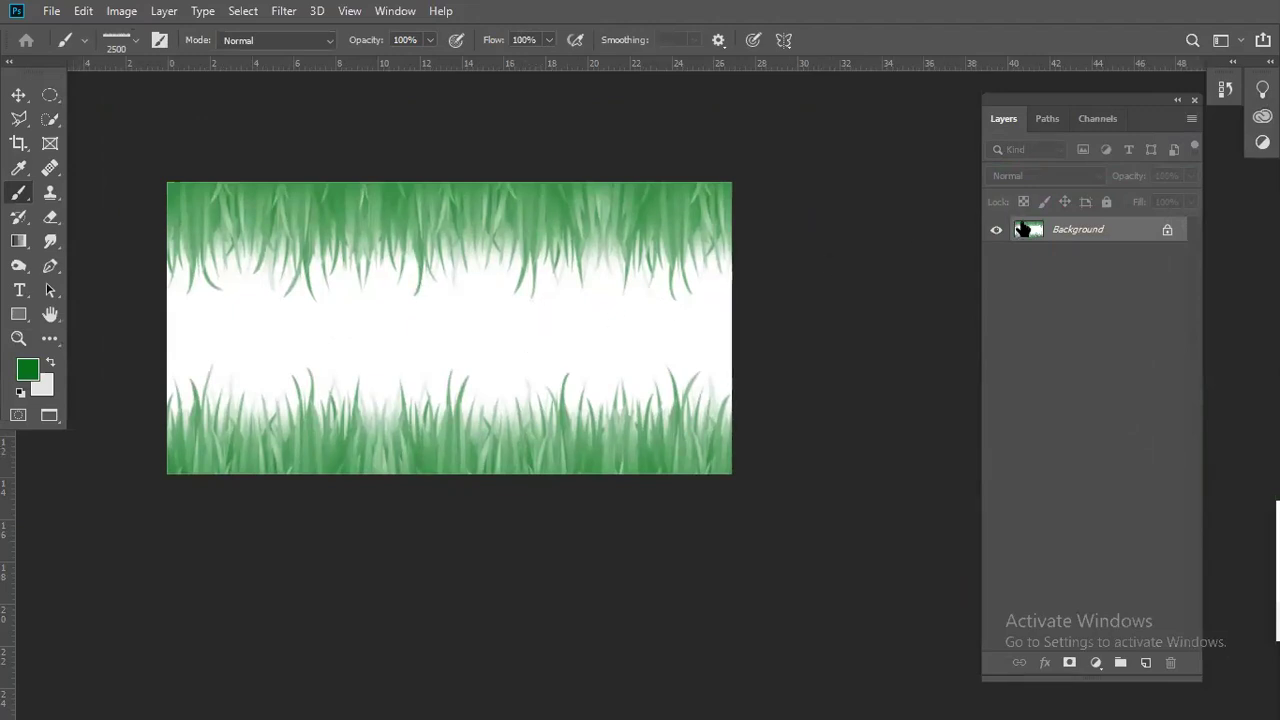
{"action": "key", "text": "v"}
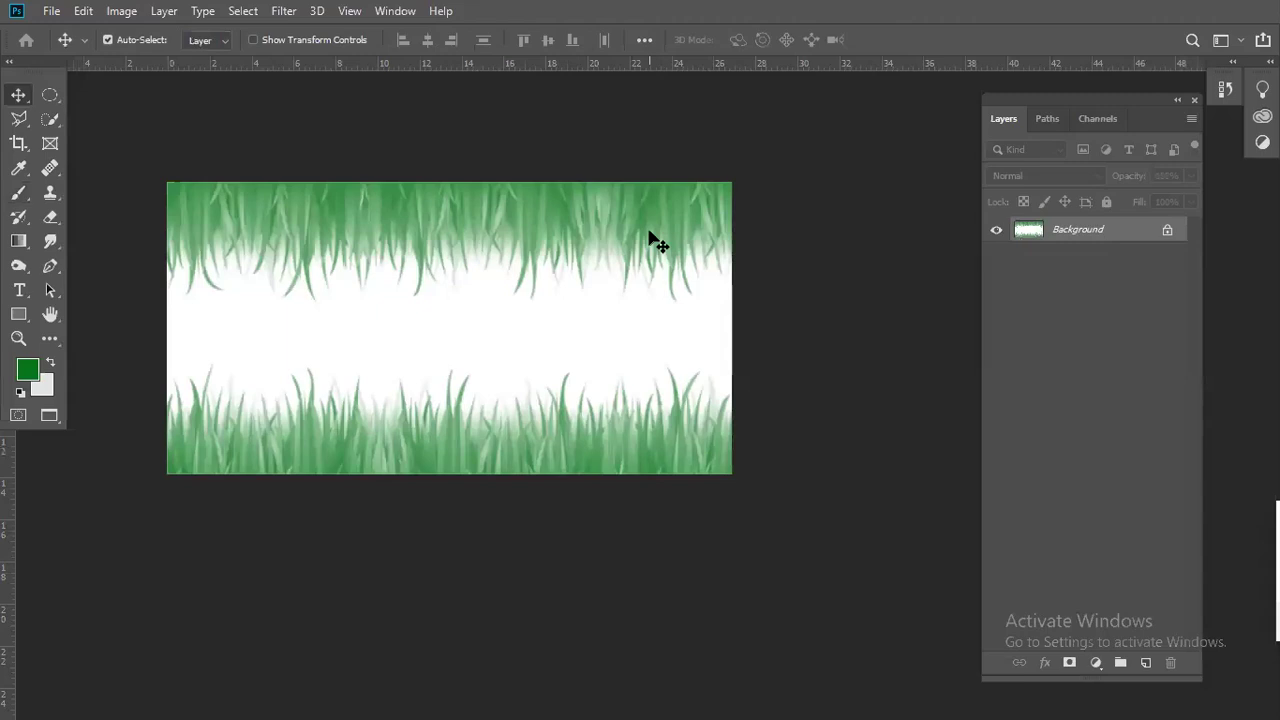
{"action": "key", "text": "z"}
{"action": "left_click", "coordinate": [346, 243]}
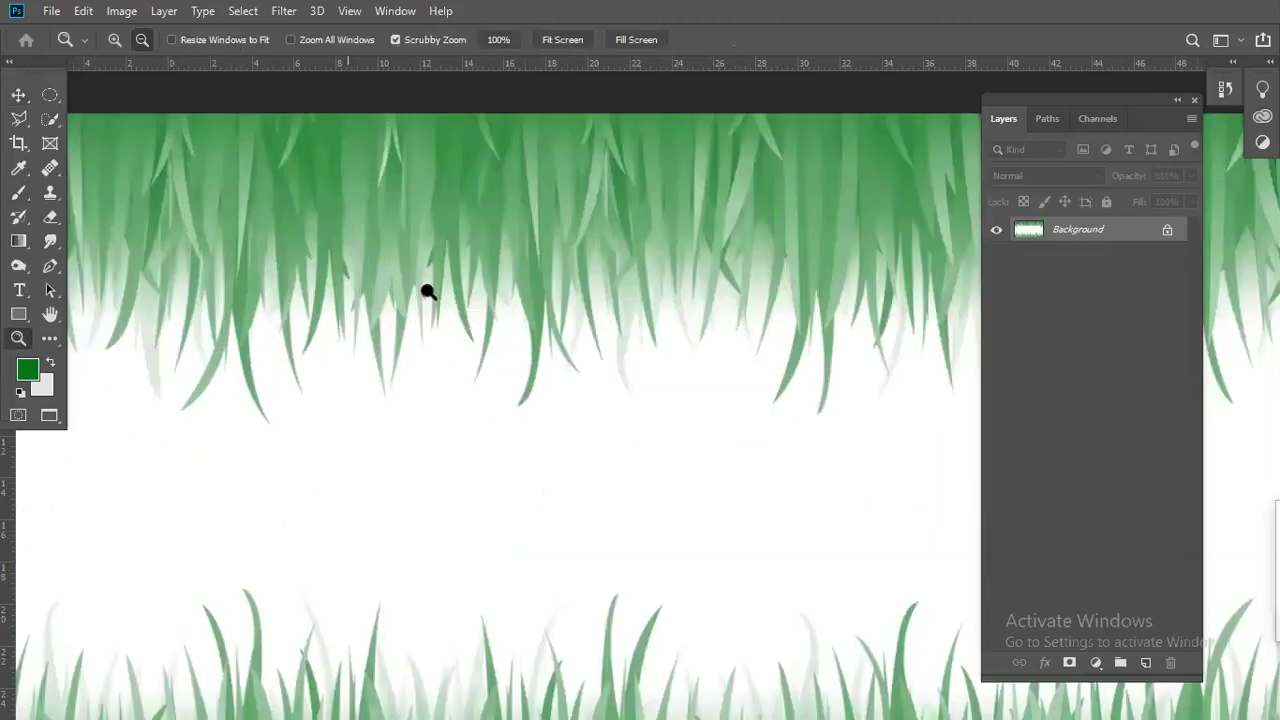
{"action": "left_click", "coordinate": [395, 295], "text": "alt"}
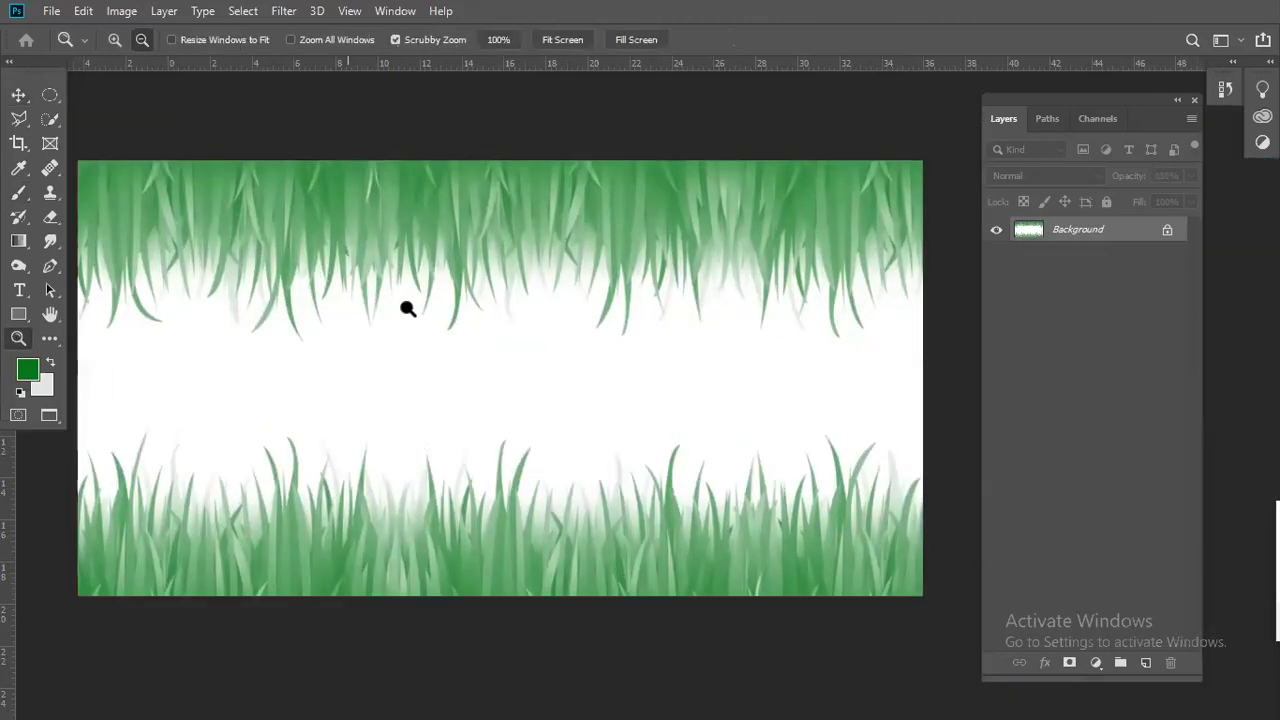
{"action": "left_click", "coordinate": [403, 309]}
{"action": "left_click", "coordinate": [378, 308]}
{"action": "left_click", "coordinate": [437, 330]}
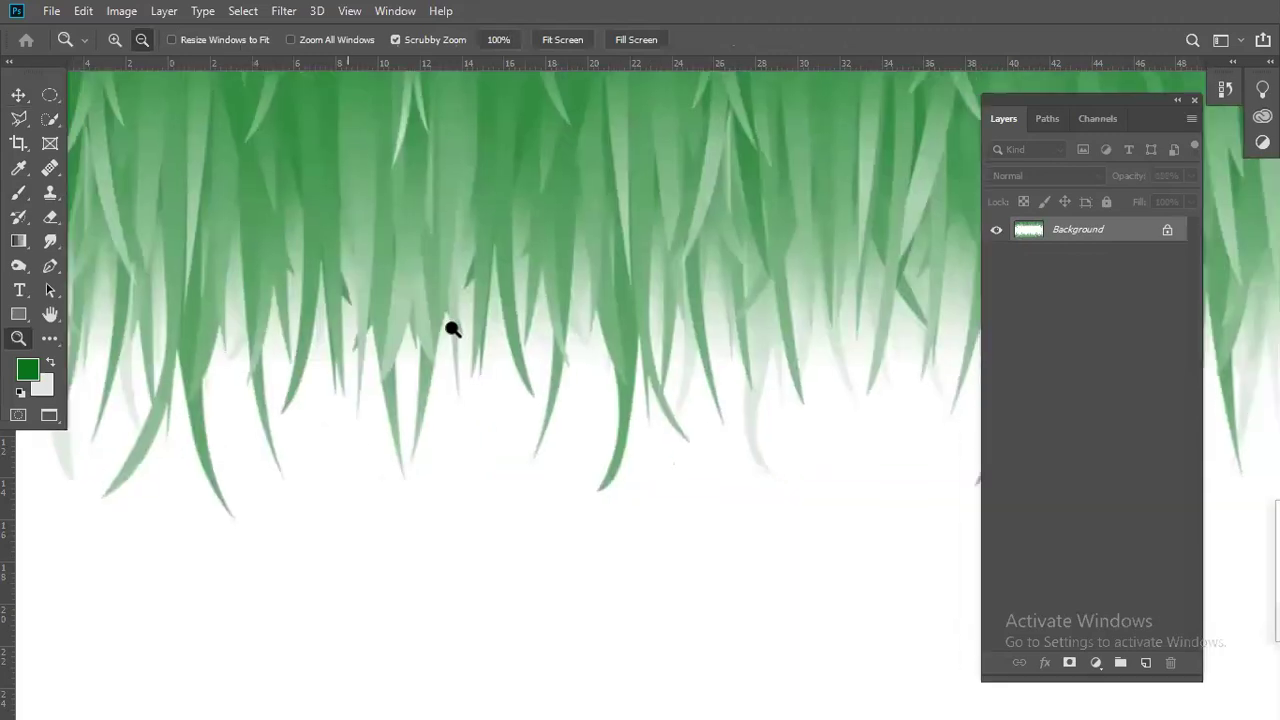
{"action": "left_click", "coordinate": [441, 331], "text": "alt"}
{"action": "left_click", "coordinate": [400, 340], "text": "alt"}
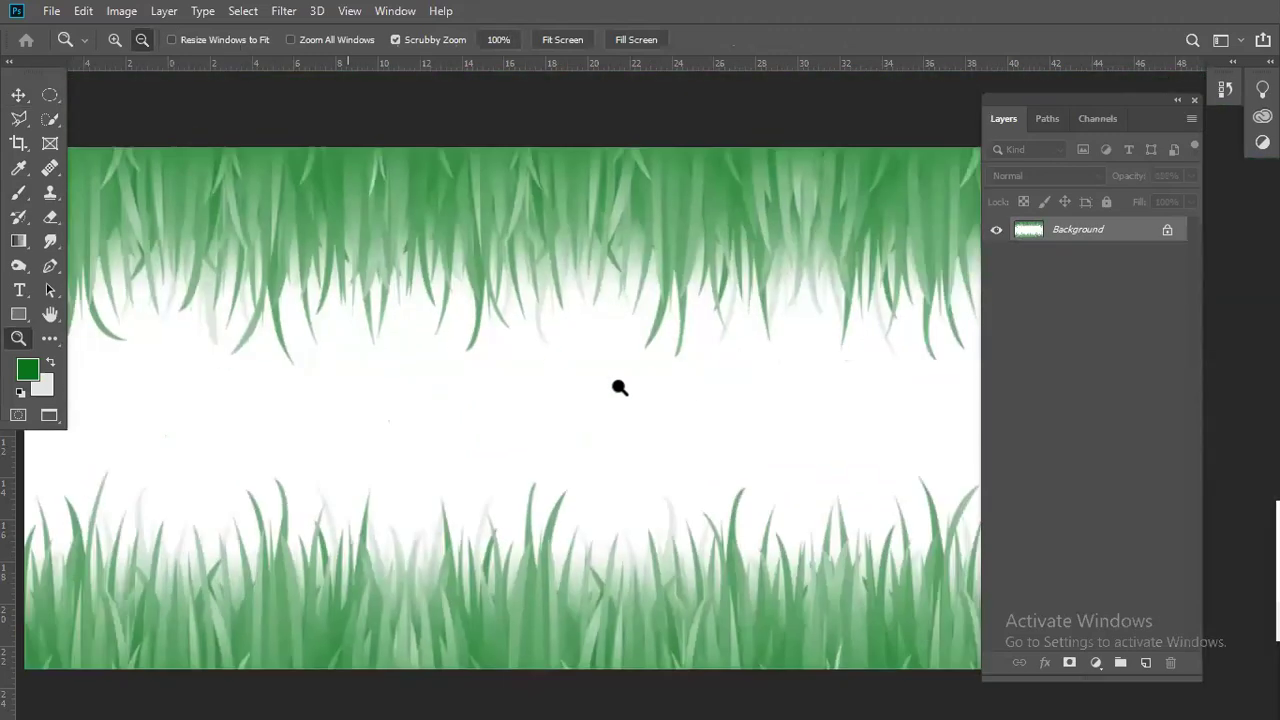
{"action": "left_click", "coordinate": [625, 386], "text": "alt"}
{"action": "key", "text": "v"}
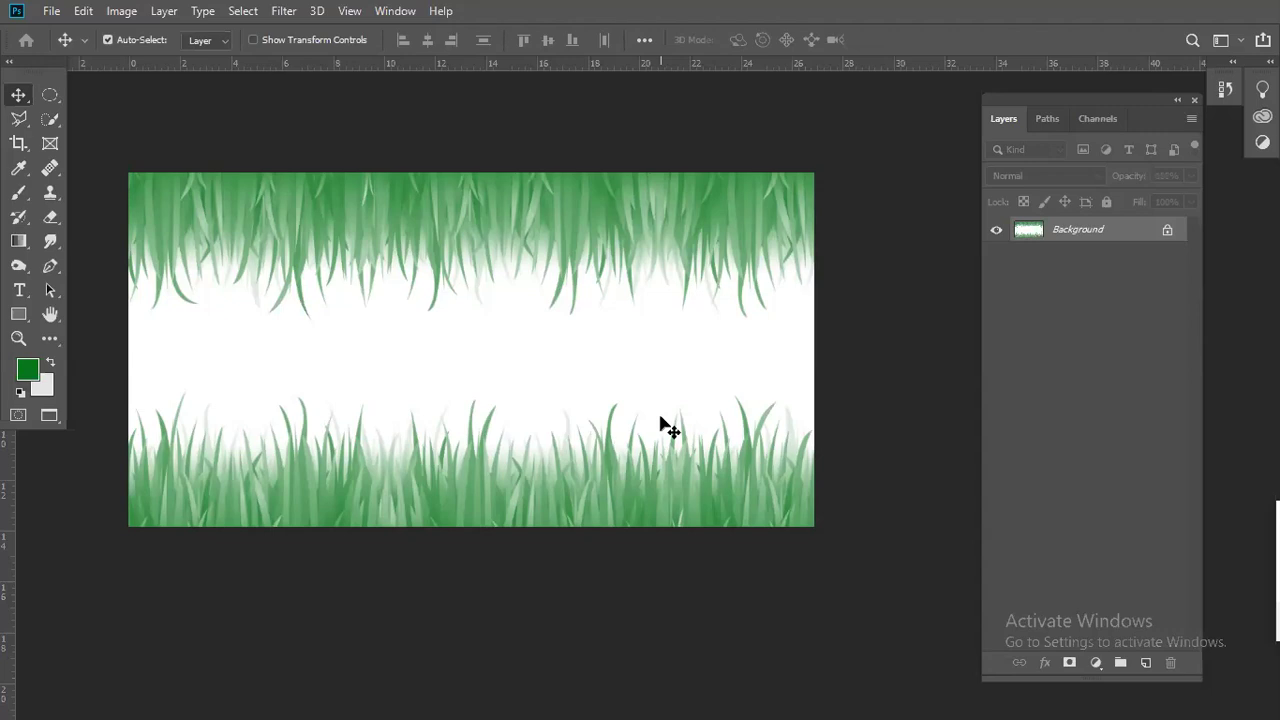
- Back in Chrome, close Brusheezy's download popup and search the site for 'water splash'
{"action": "key", "text": "alt+Tab"}
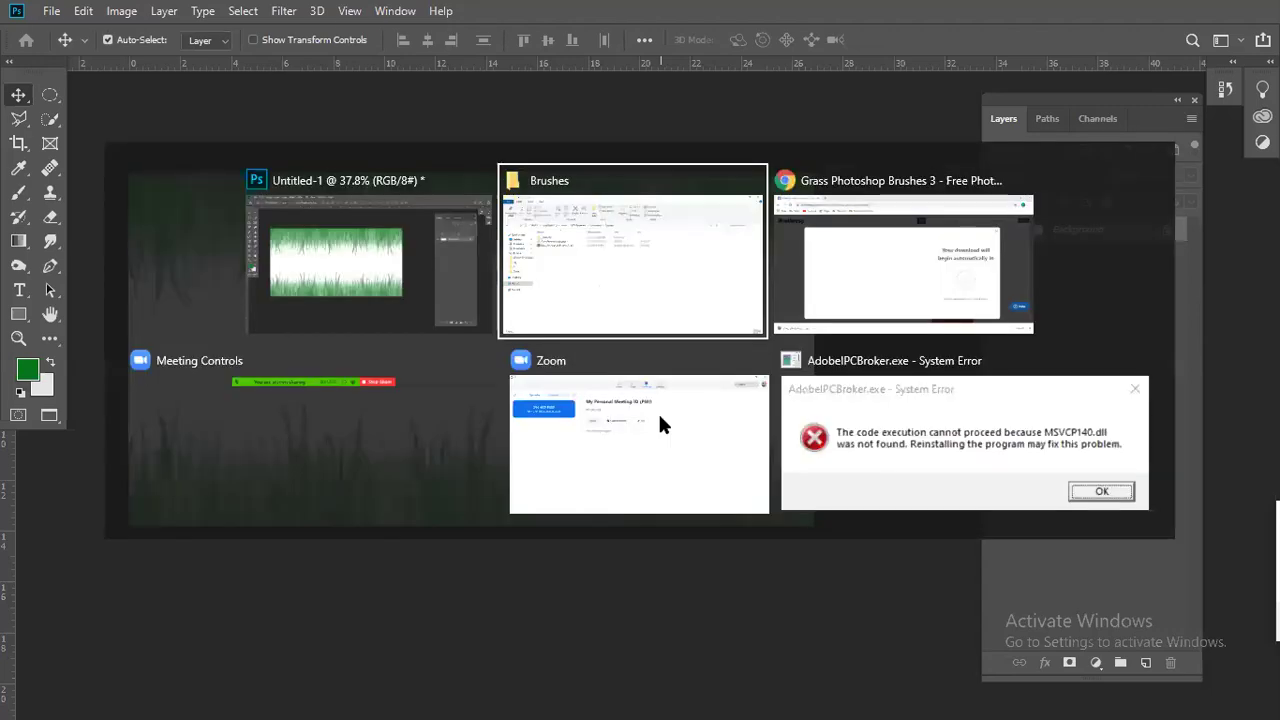
{"action": "key", "text": "alt+Tab"}
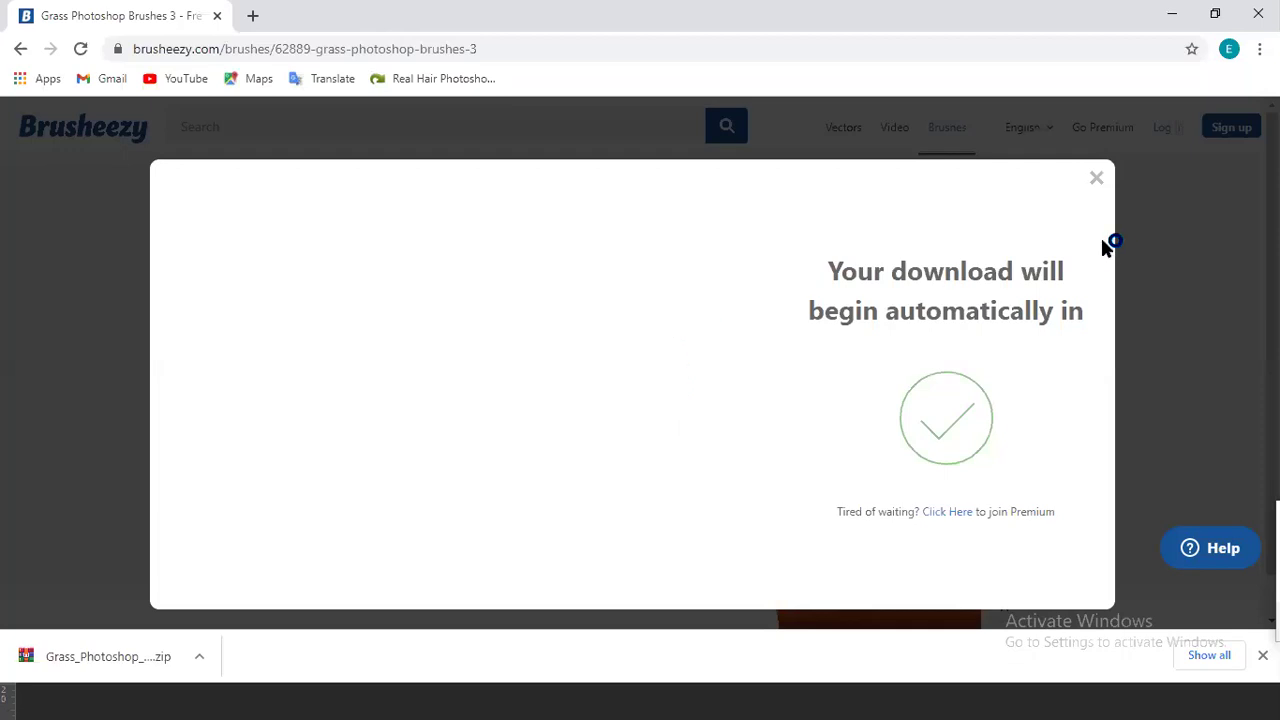
{"action": "left_click", "coordinate": [1096, 178]}
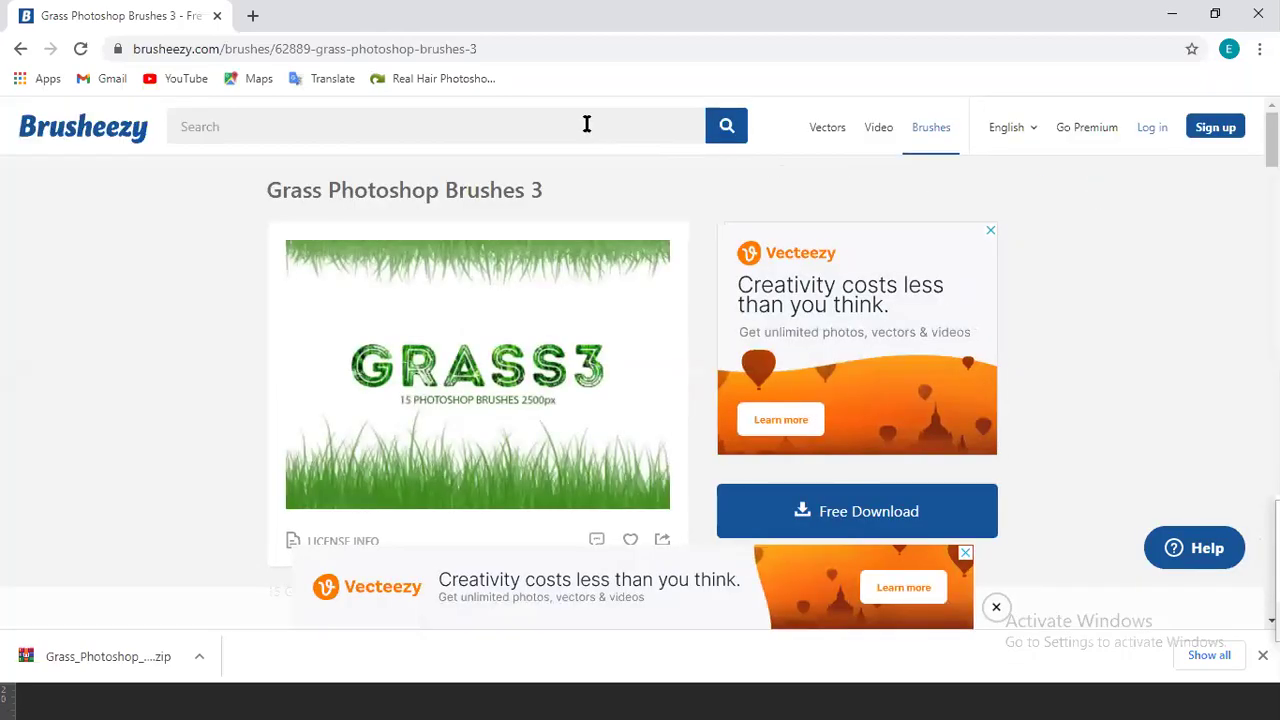
{"action": "left_click", "coordinate": [587, 124]}
{"action": "type", "text": "water p"}
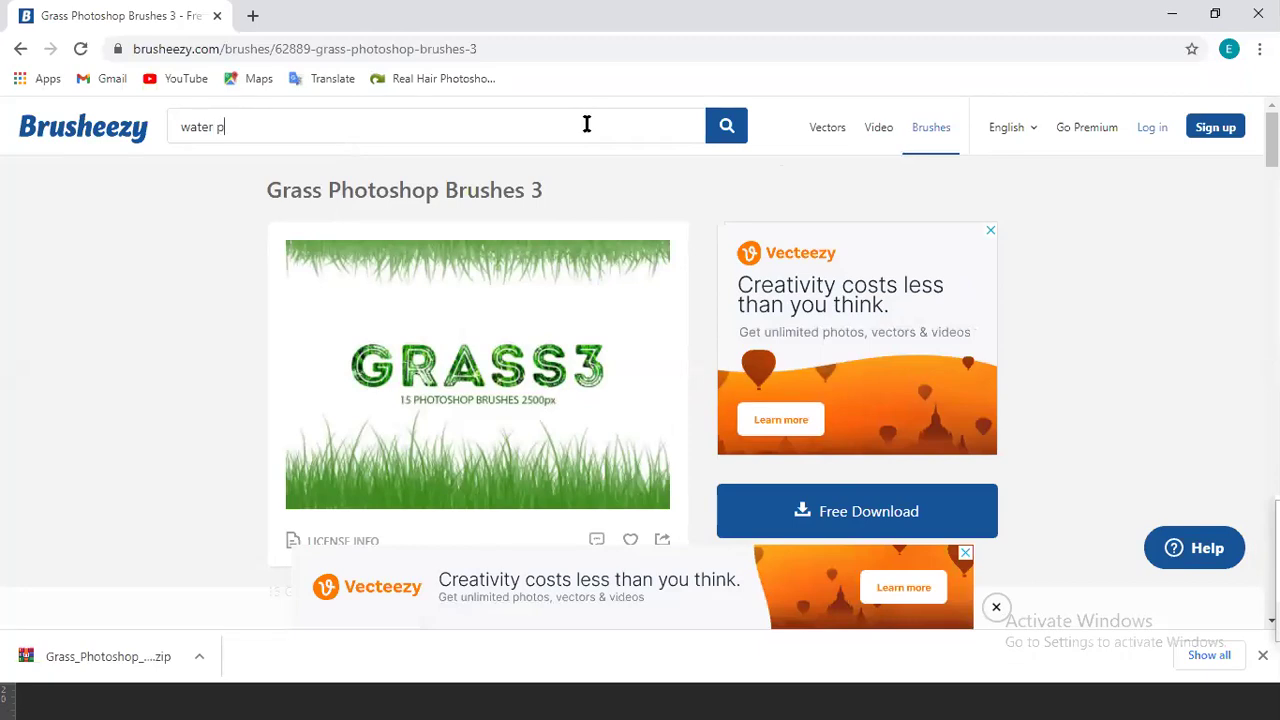
{"action": "key", "text": "BackSpace"}
{"action": "type", "text": "splash"}
{"action": "key", "text": "Return"}
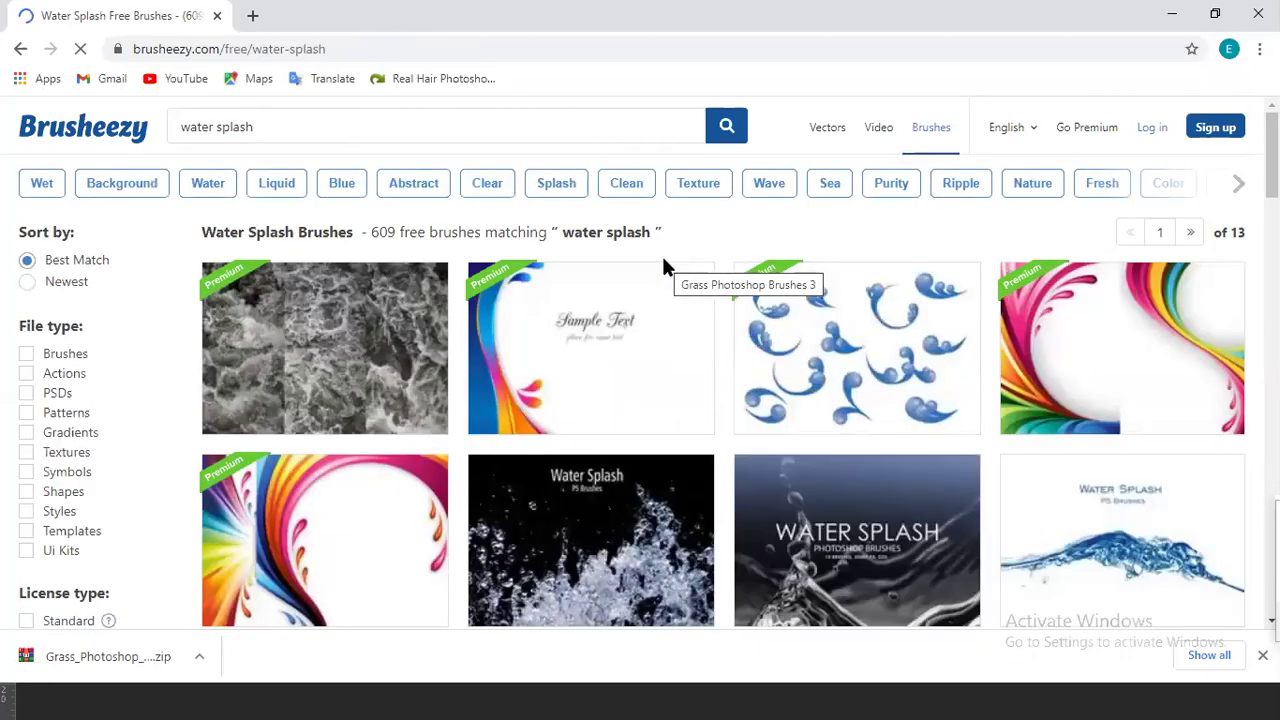
- Scroll the water splash search results and open one of the splash brush results
{"action": "scroll", "coordinate": [668, 272], "scroll_direction": "down", "scroll_amount": 2}
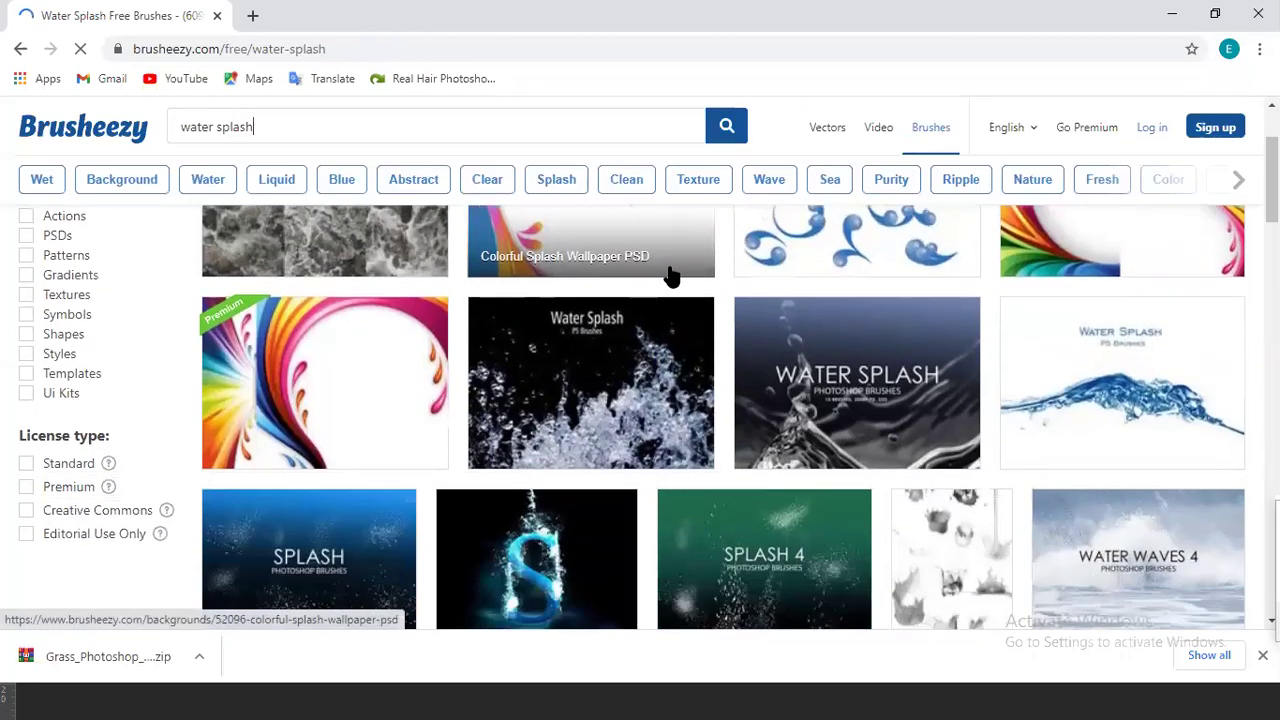
{"action": "scroll", "coordinate": [850, 212], "scroll_direction": "down", "scroll_amount": 1}
{"action": "scroll", "coordinate": [860, 218], "scroll_direction": "down", "scroll_amount": 2}
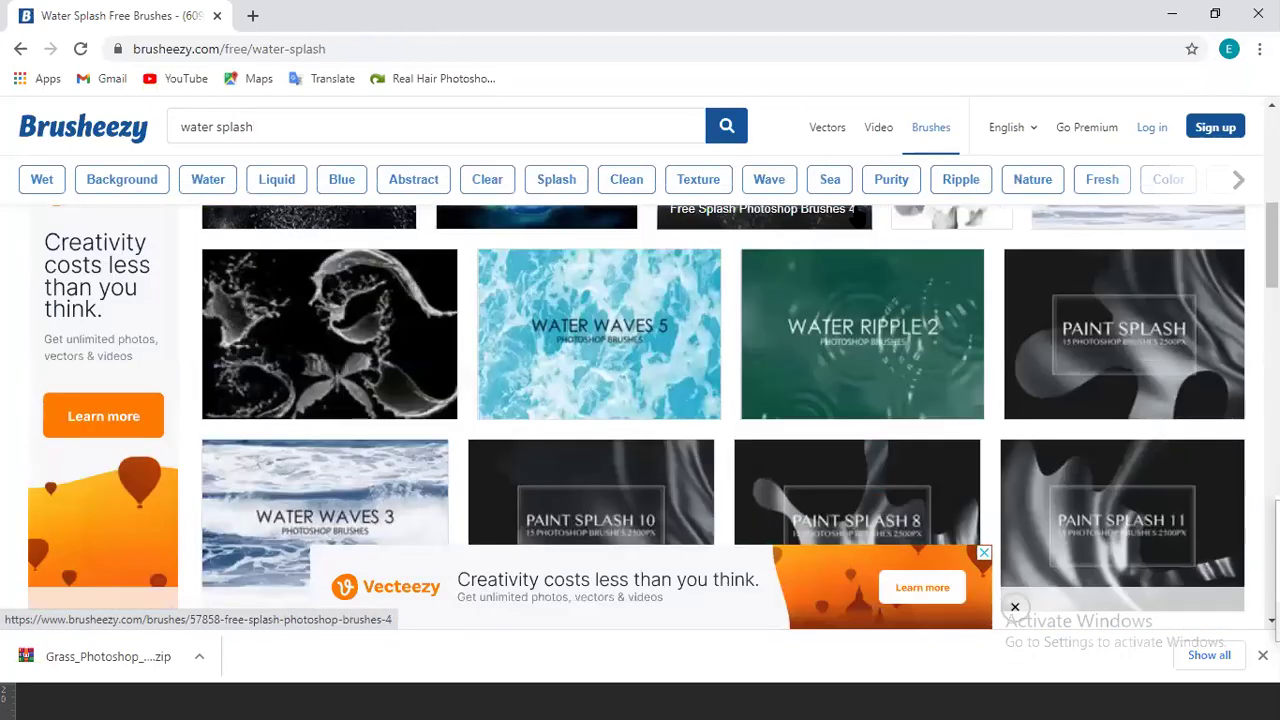
{"action": "left_click", "coordinate": [860, 218]}
- Browse further down the results and open the 20 Water Splash Brushes.Abr Vol.1 pack page
{"action": "scroll", "coordinate": [657, 370], "scroll_direction": "down", "scroll_amount": 3}
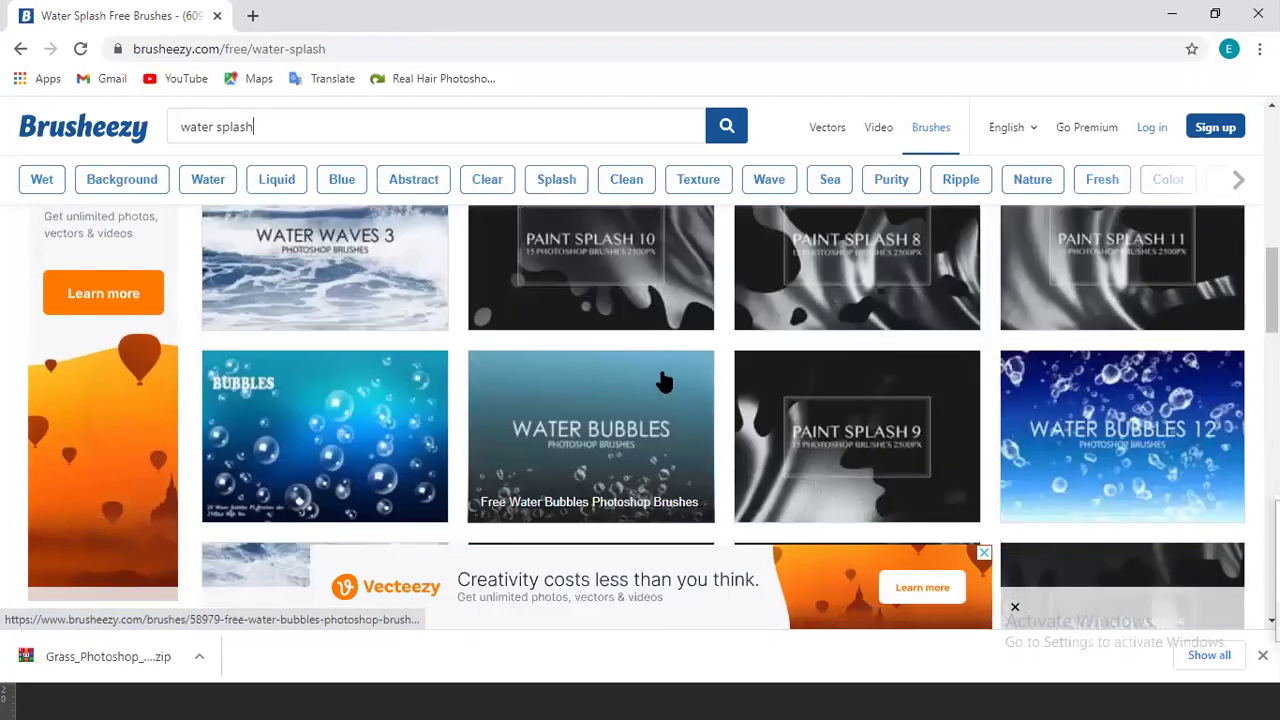
{"action": "scroll", "coordinate": [662, 381], "scroll_direction": "down", "scroll_amount": 3}
{"action": "scroll", "coordinate": [330, 318], "scroll_direction": "up", "scroll_amount": 2}
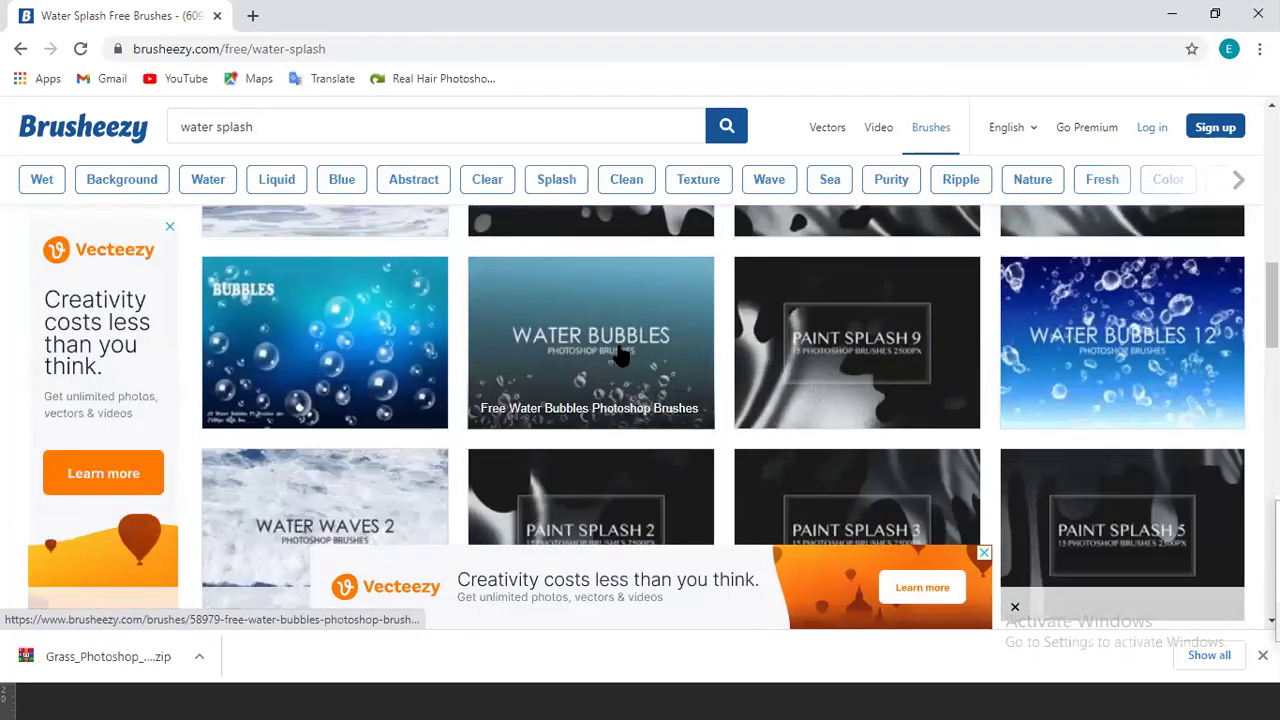
{"action": "scroll", "coordinate": [620, 357], "scroll_direction": "down", "scroll_amount": 2}
{"action": "scroll", "coordinate": [629, 300], "scroll_direction": "up", "scroll_amount": 2}
{"action": "scroll", "coordinate": [629, 349], "scroll_direction": "up", "scroll_amount": 3}
{"action": "scroll", "coordinate": [632, 350], "scroll_direction": "up", "scroll_amount": 3}
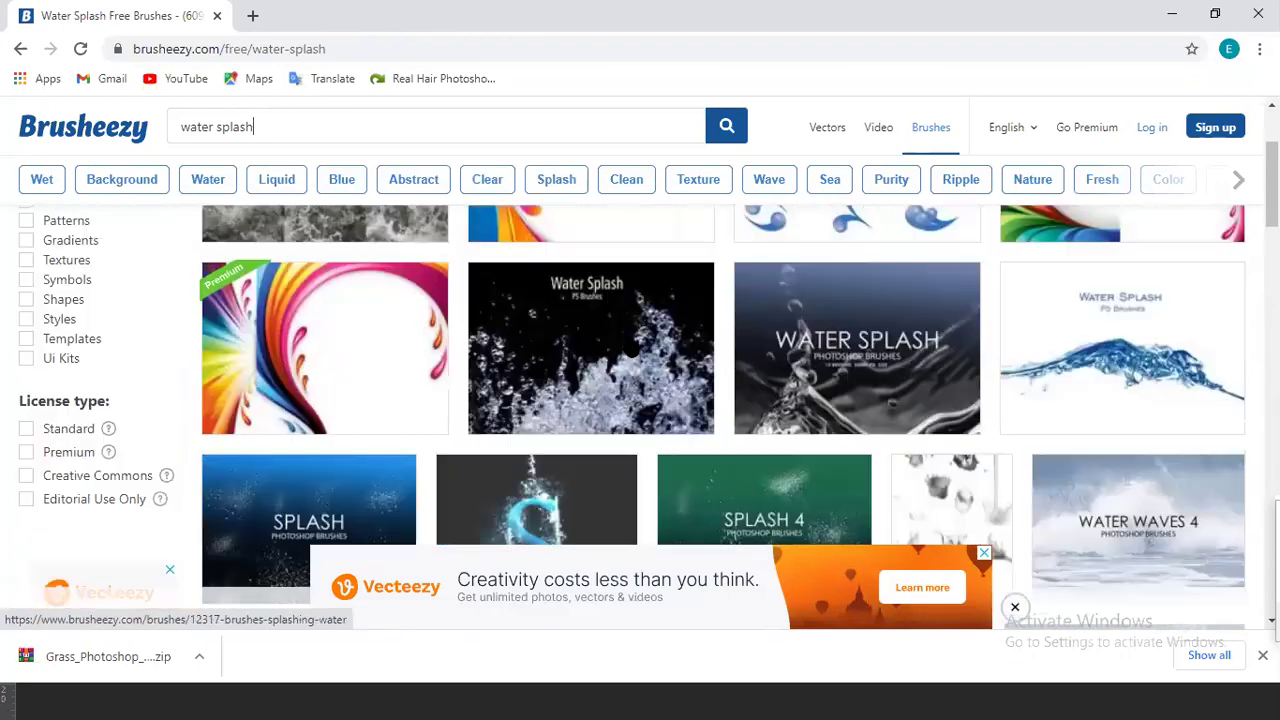
{"action": "scroll", "coordinate": [632, 350], "scroll_direction": "up", "scroll_amount": 1}
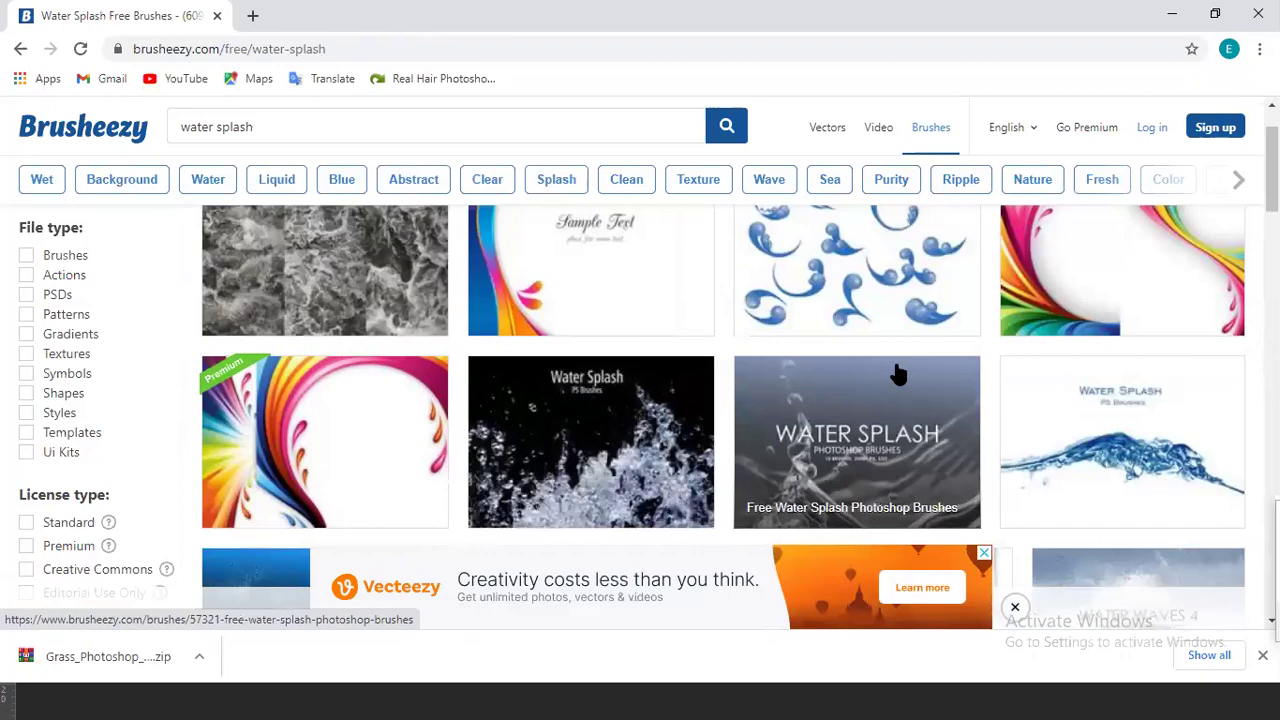
{"action": "scroll", "coordinate": [930, 388], "scroll_direction": "down", "scroll_amount": 1}
{"action": "scroll", "coordinate": [935, 388], "scroll_direction": "down", "scroll_amount": 1}
{"action": "scroll", "coordinate": [935, 388], "scroll_direction": "down", "scroll_amount": 1}
{"action": "scroll", "coordinate": [935, 390], "scroll_direction": "down", "scroll_amount": 2}
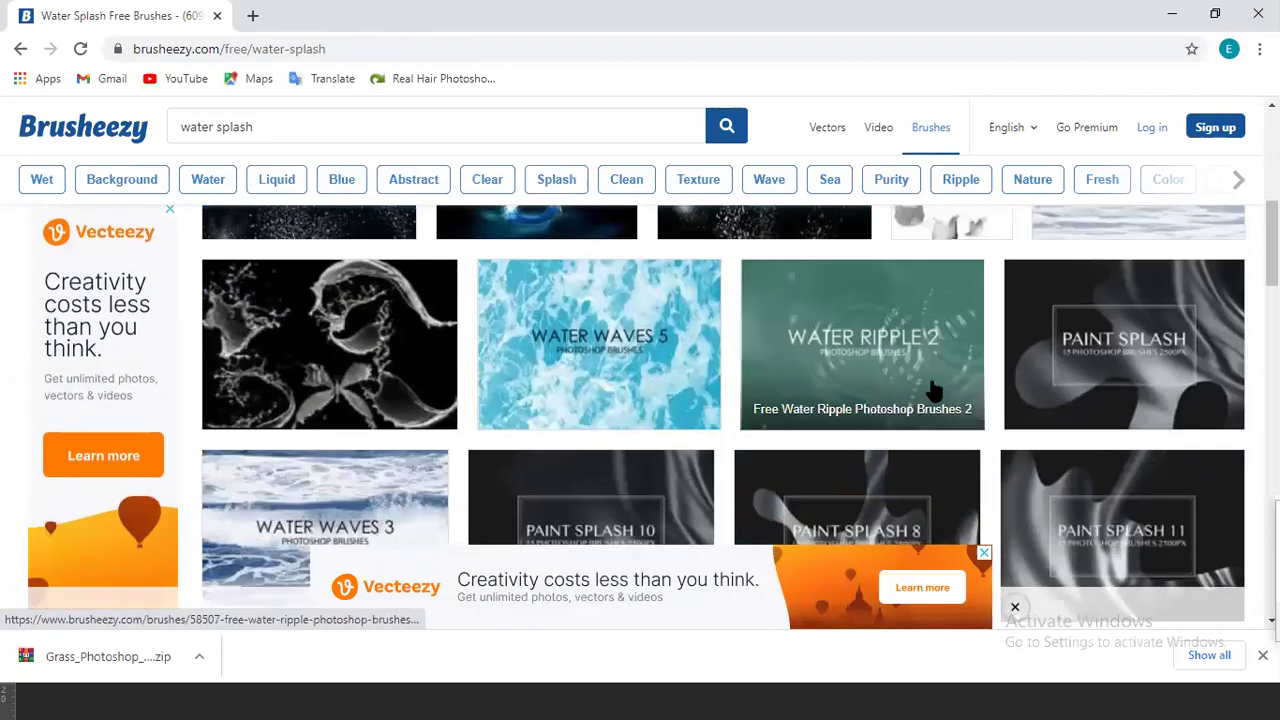
{"action": "scroll", "coordinate": [935, 393], "scroll_direction": "down", "scroll_amount": 1}
{"action": "scroll", "coordinate": [935, 394], "scroll_direction": "down", "scroll_amount": 1}
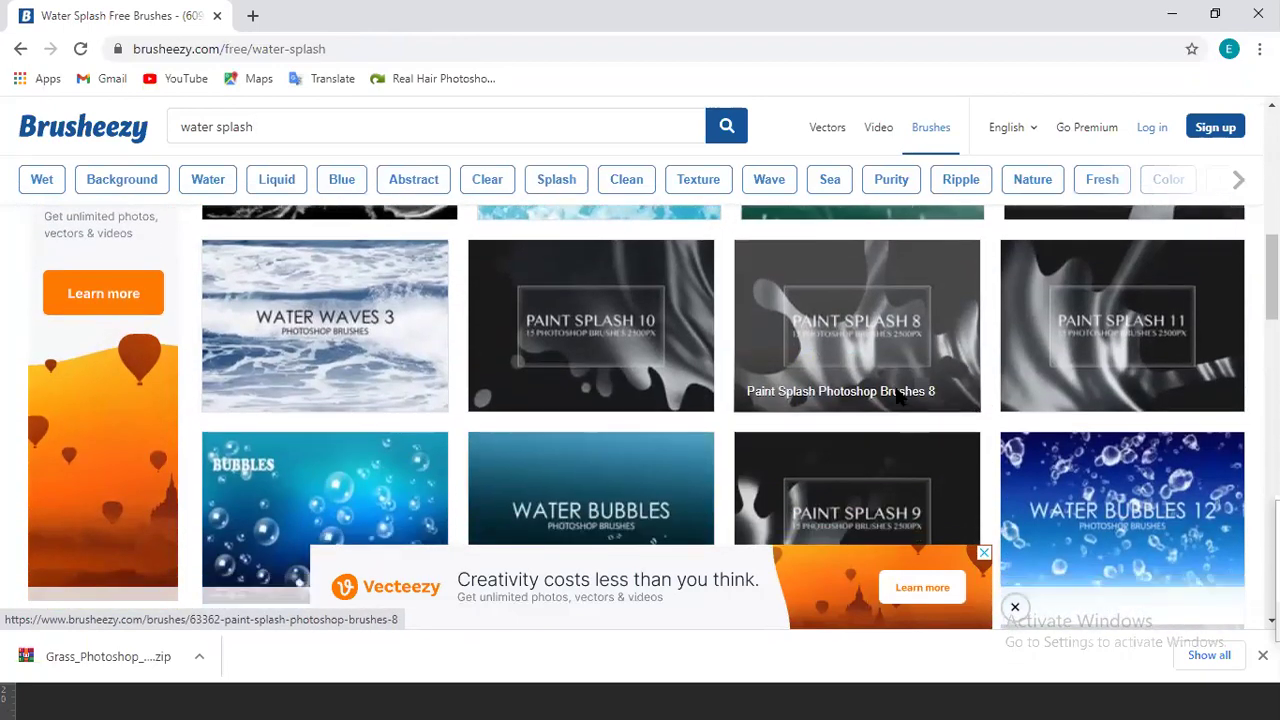
{"action": "scroll", "coordinate": [900, 398], "scroll_direction": "down", "scroll_amount": 2}
{"action": "scroll", "coordinate": [898, 398], "scroll_direction": "down", "scroll_amount": 1}
{"action": "scroll", "coordinate": [898, 398], "scroll_direction": "down", "scroll_amount": 1}
{"action": "scroll", "coordinate": [900, 397], "scroll_direction": "down", "scroll_amount": 2}
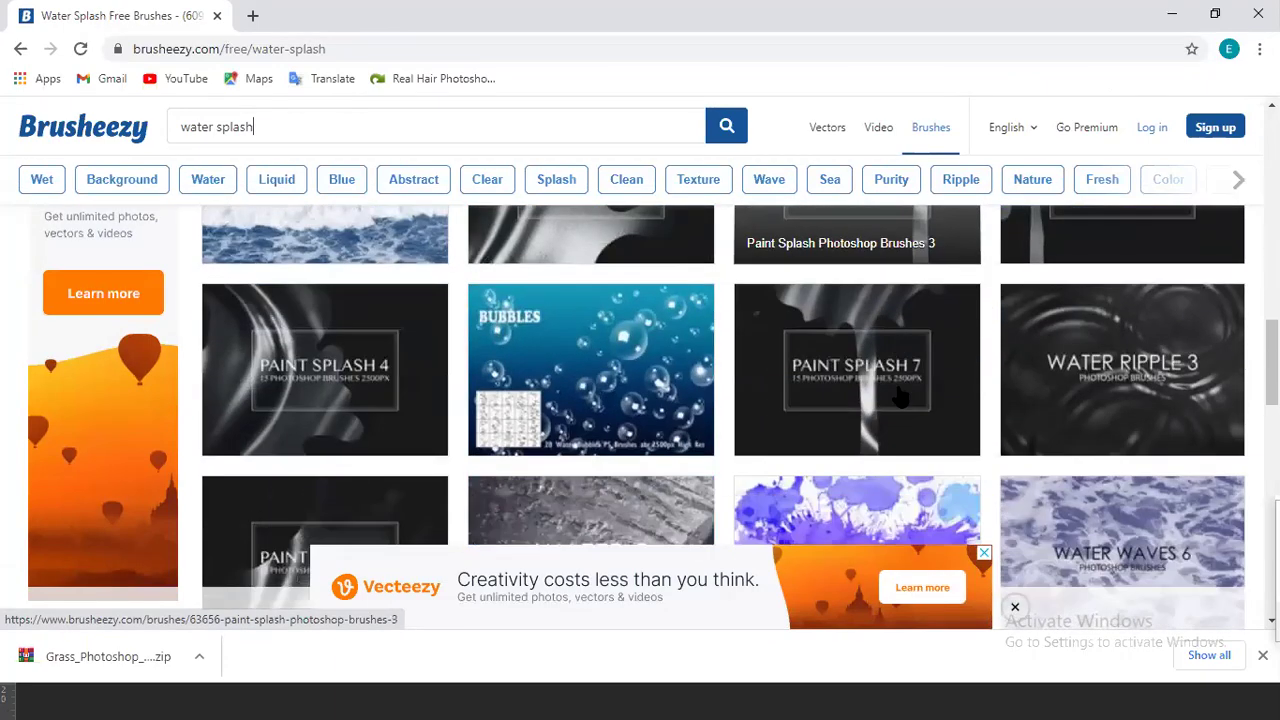
{"action": "scroll", "coordinate": [900, 396], "scroll_direction": "down", "scroll_amount": 1}
{"action": "scroll", "coordinate": [900, 397], "scroll_direction": "down", "scroll_amount": 1}
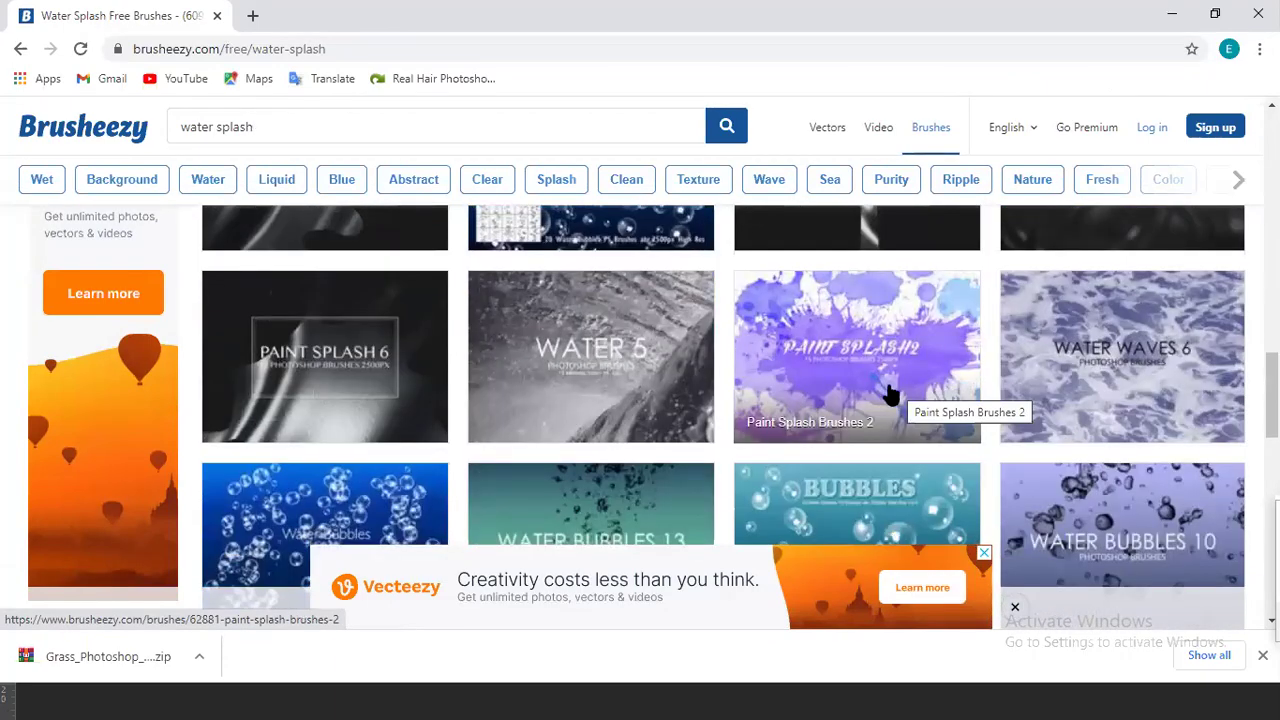
{"action": "scroll", "coordinate": [900, 397], "scroll_direction": "down", "scroll_amount": 3}
{"action": "scroll", "coordinate": [895, 396], "scroll_direction": "down", "scroll_amount": 1}
{"action": "scroll", "coordinate": [886, 395], "scroll_direction": "down", "scroll_amount": 1}
{"action": "scroll", "coordinate": [886, 395], "scroll_direction": "down", "scroll_amount": 2}
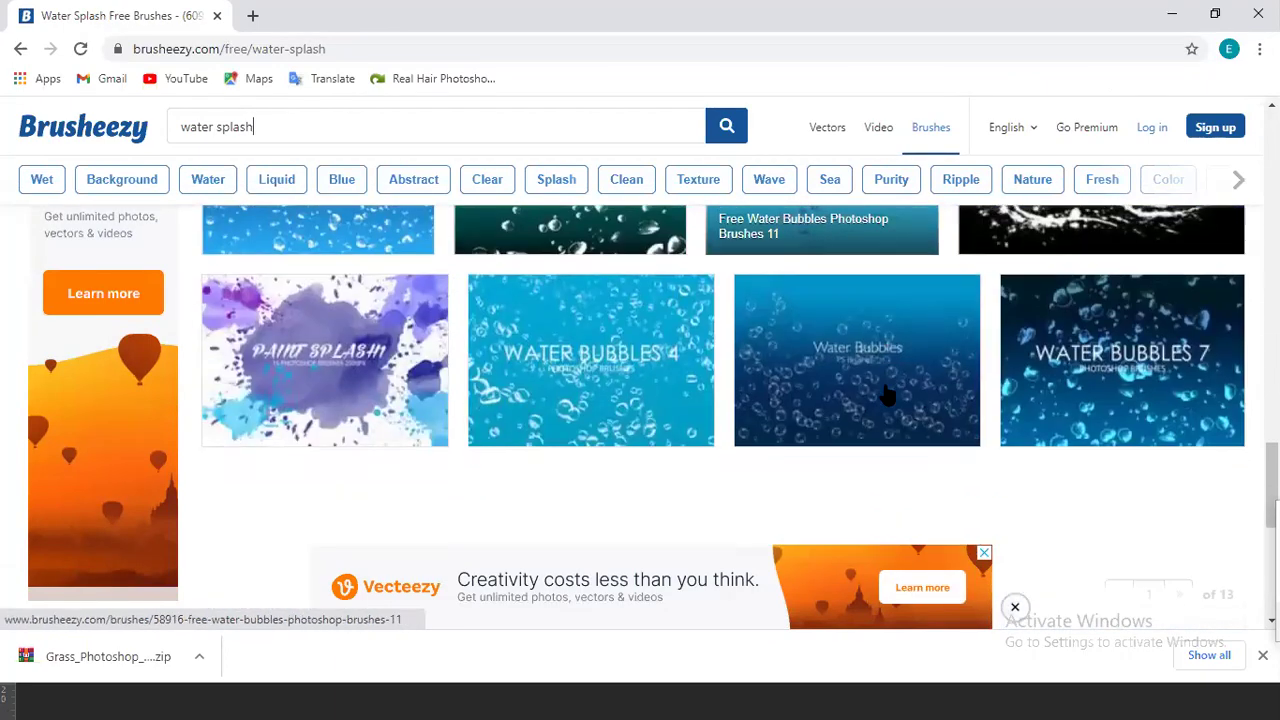
{"action": "scroll", "coordinate": [886, 395], "scroll_direction": "up", "scroll_amount": 3}
{"action": "scroll", "coordinate": [884, 395], "scroll_direction": "up", "scroll_amount": 5}
{"action": "scroll", "coordinate": [884, 395], "scroll_direction": "up", "scroll_amount": 3}
{"action": "scroll", "coordinate": [883, 390], "scroll_direction": "up", "scroll_amount": 5}
{"action": "scroll", "coordinate": [883, 388], "scroll_direction": "up", "scroll_amount": 2}
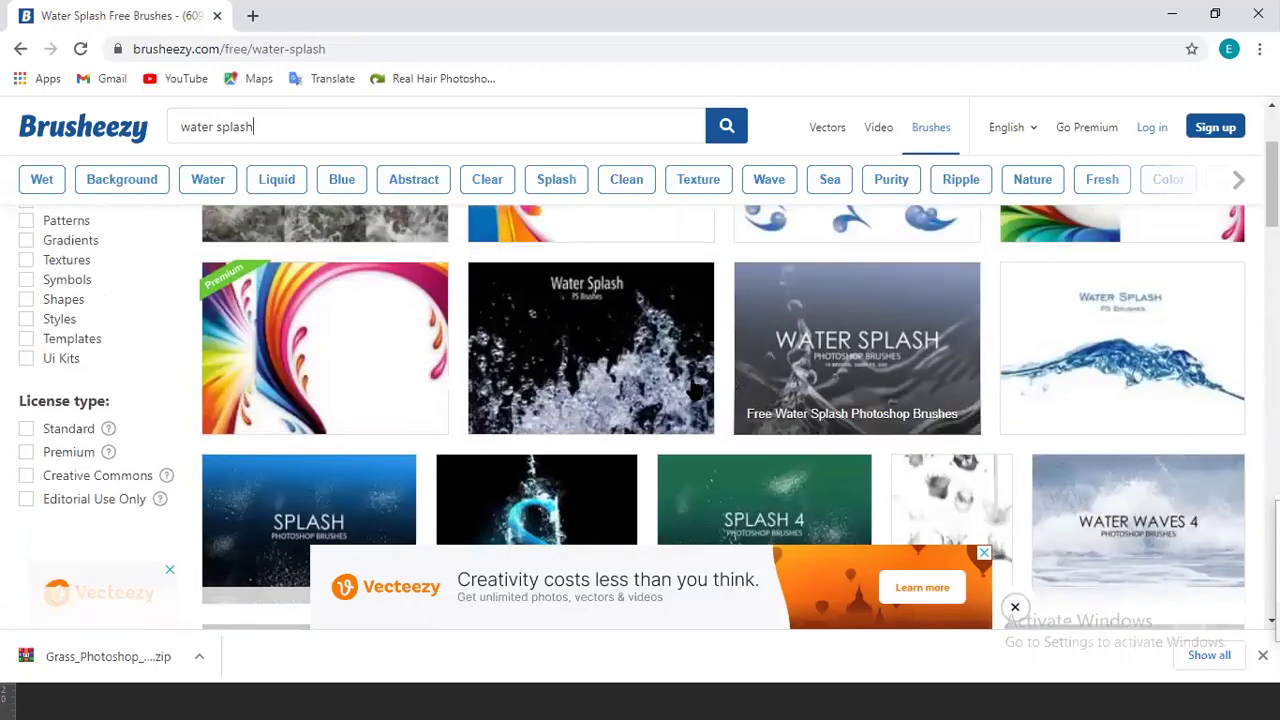
{"action": "left_click", "coordinate": [677, 370]}
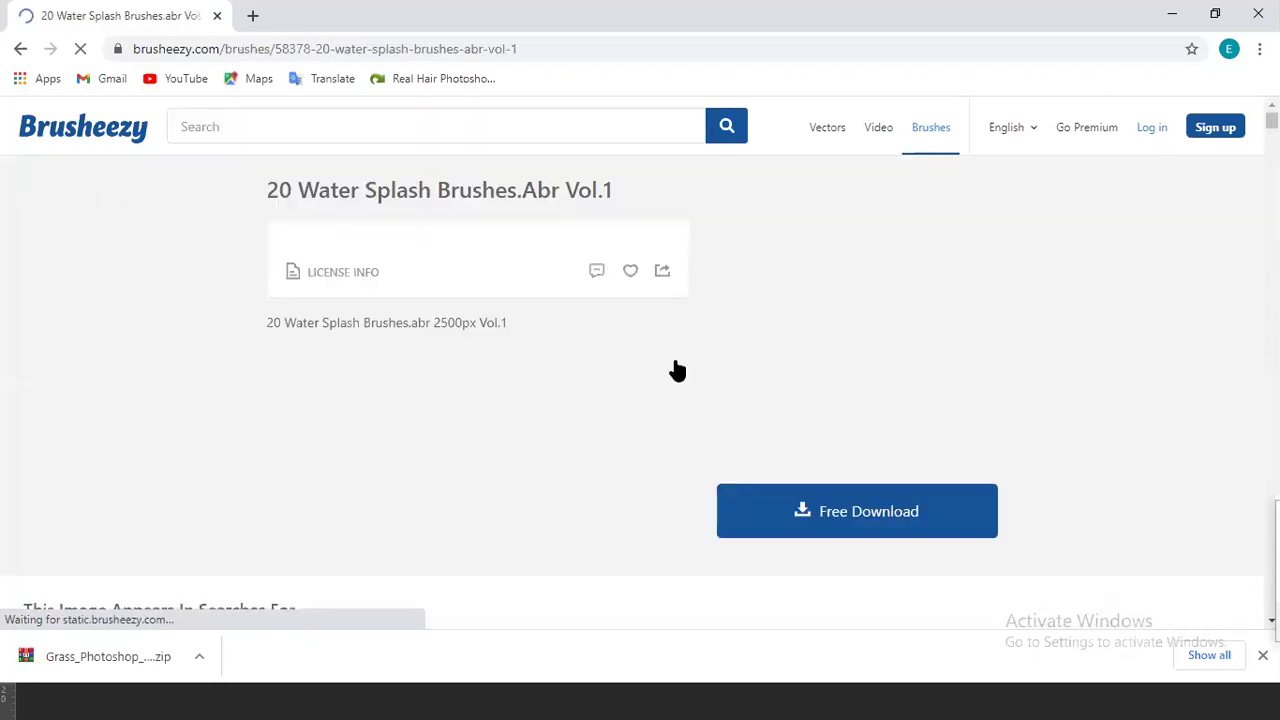
- Start the Free Download of the 20 Water Splash Brushes.Abr Vol.1 pack
{"action": "left_click", "coordinate": [836, 525]}
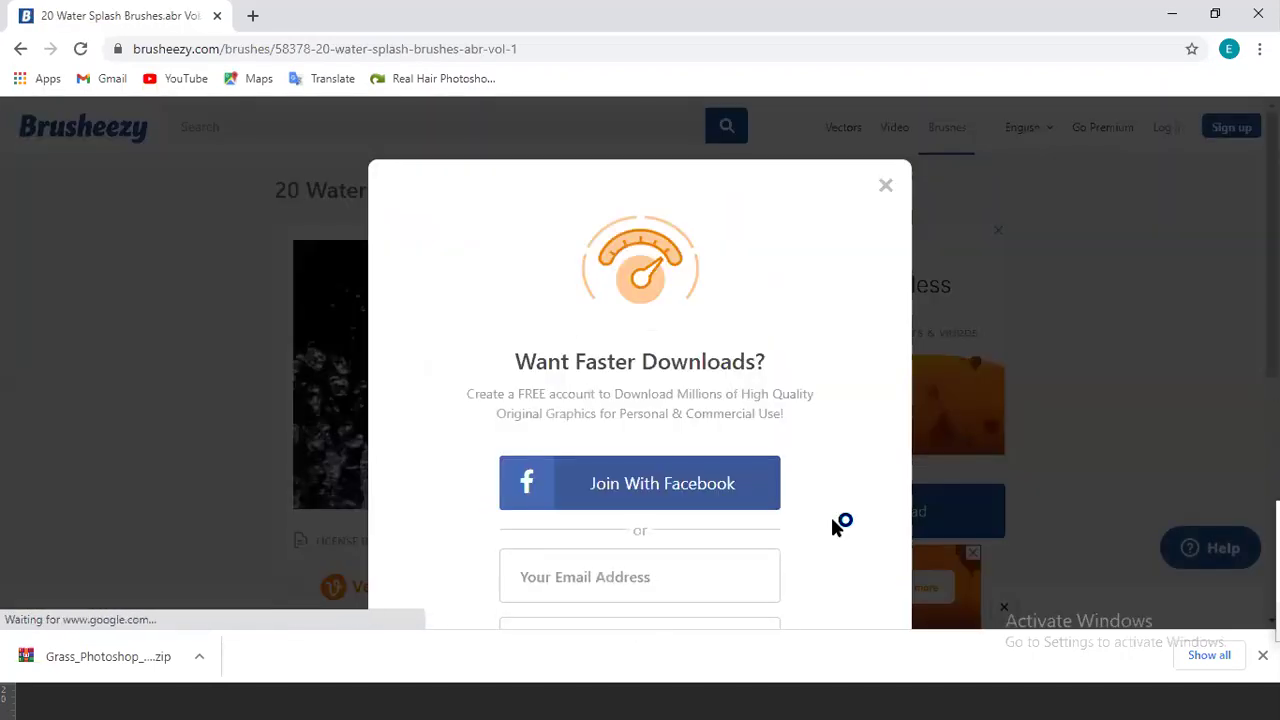
{"action": "scroll", "coordinate": [831, 517], "scroll_direction": "down", "scroll_amount": 2}
{"action": "scroll", "coordinate": [822, 518], "scroll_direction": "down", "scroll_amount": 2}
{"action": "scroll", "coordinate": [820, 518], "scroll_direction": "up", "scroll_amount": 2}
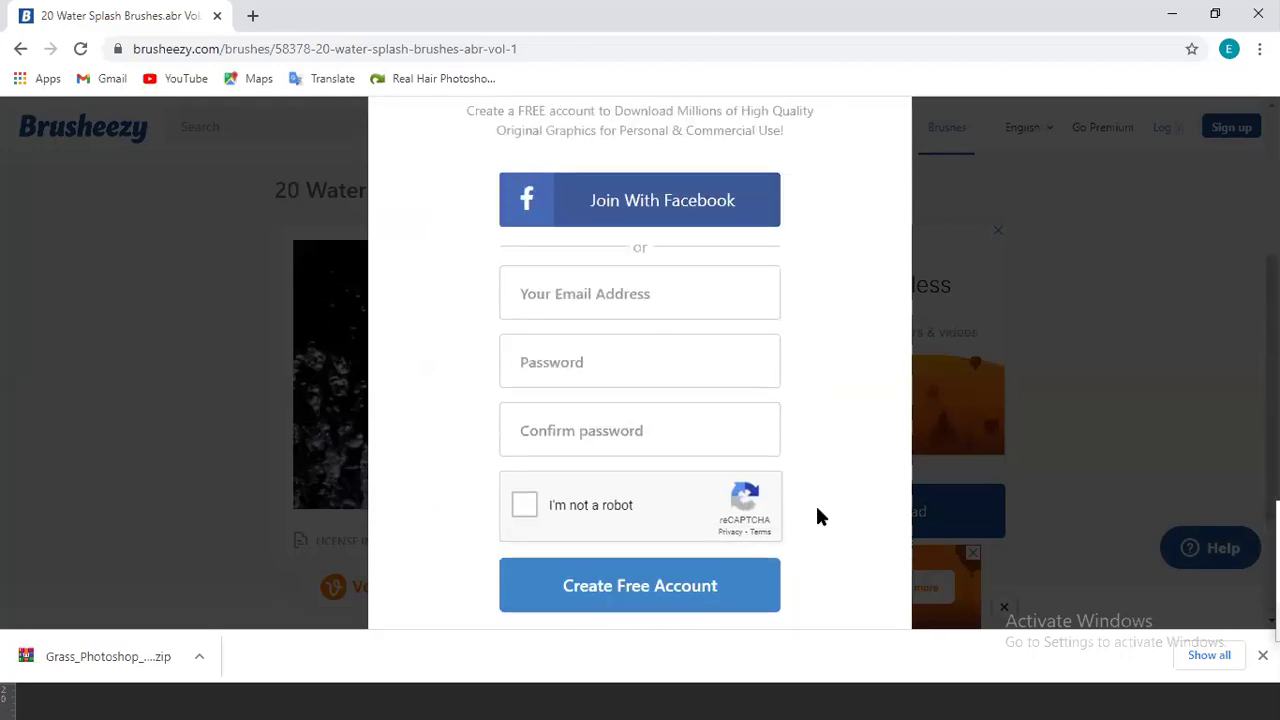
{"action": "scroll", "coordinate": [817, 514], "scroll_direction": "up", "scroll_amount": 2}
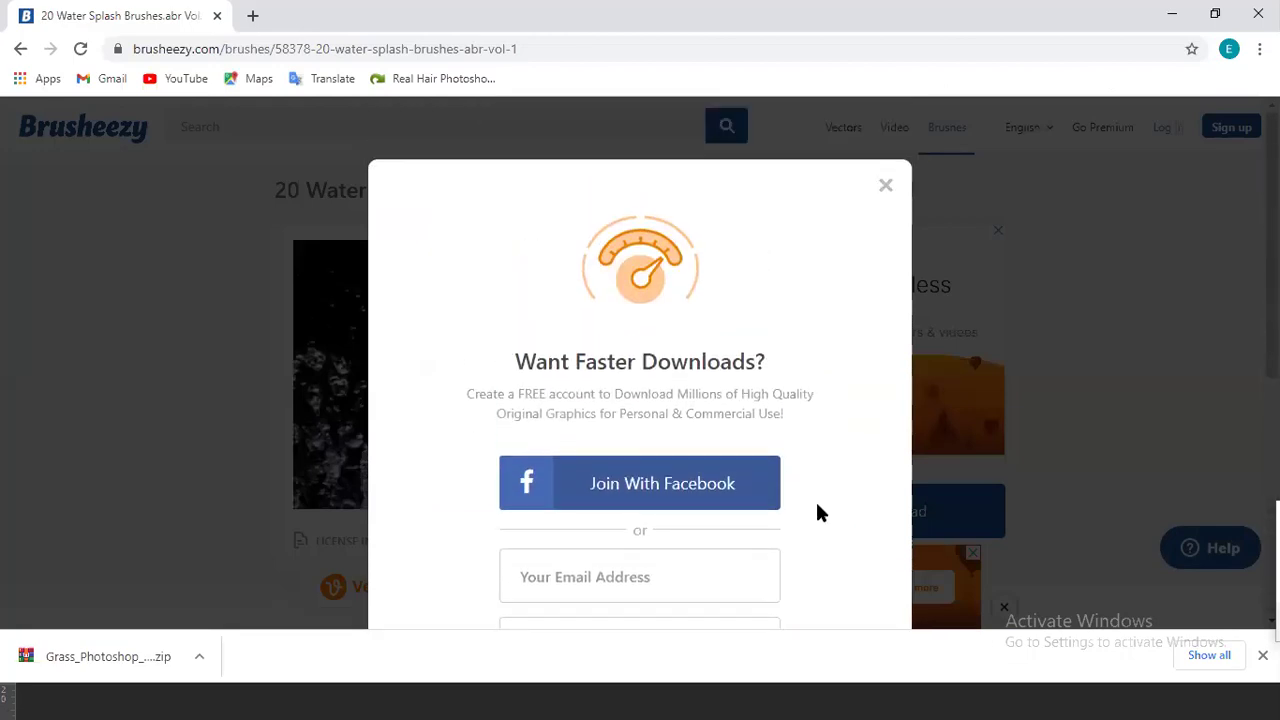
{"action": "scroll", "coordinate": [817, 513], "scroll_direction": "down", "scroll_amount": 3}
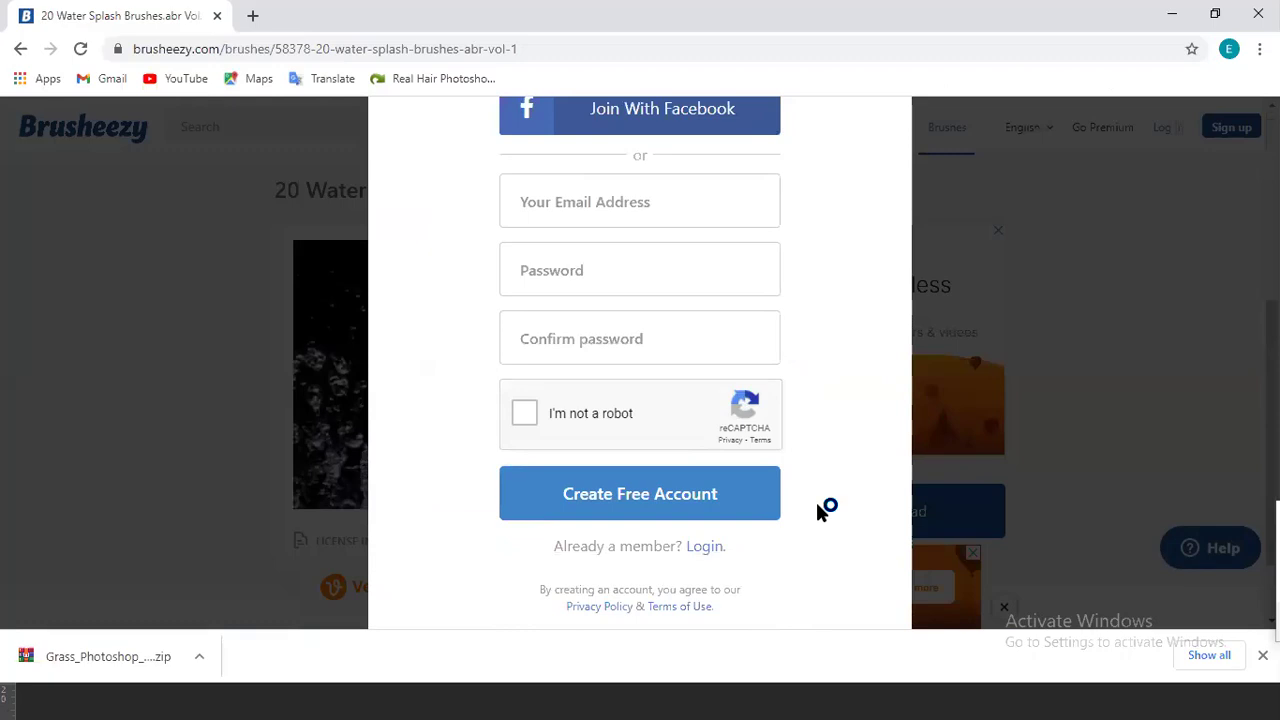
- Get past the Create Free Account prompt and return to Brusheezy's home page via its logo
{"action": "left_click", "coordinate": [725, 494]}
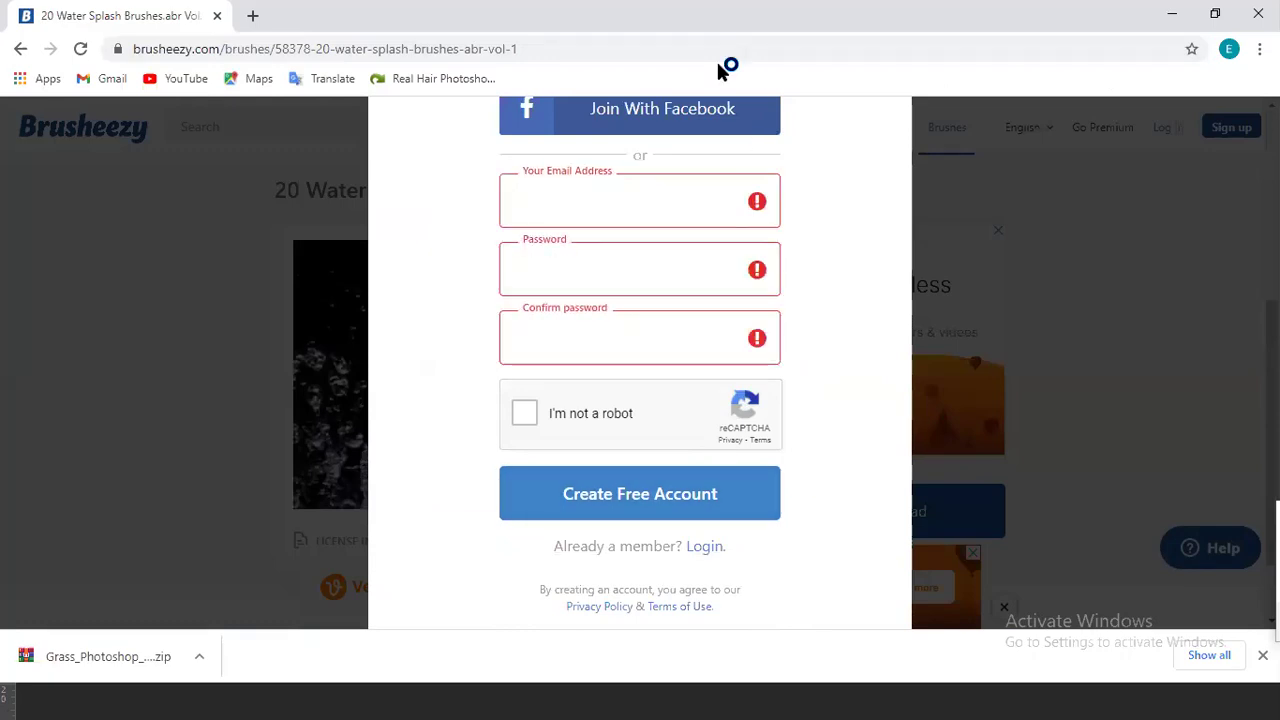
{"action": "scroll", "coordinate": [628, 403], "scroll_direction": "up", "scroll_amount": 3}
{"action": "scroll", "coordinate": [637, 391], "scroll_direction": "up", "scroll_amount": 1}
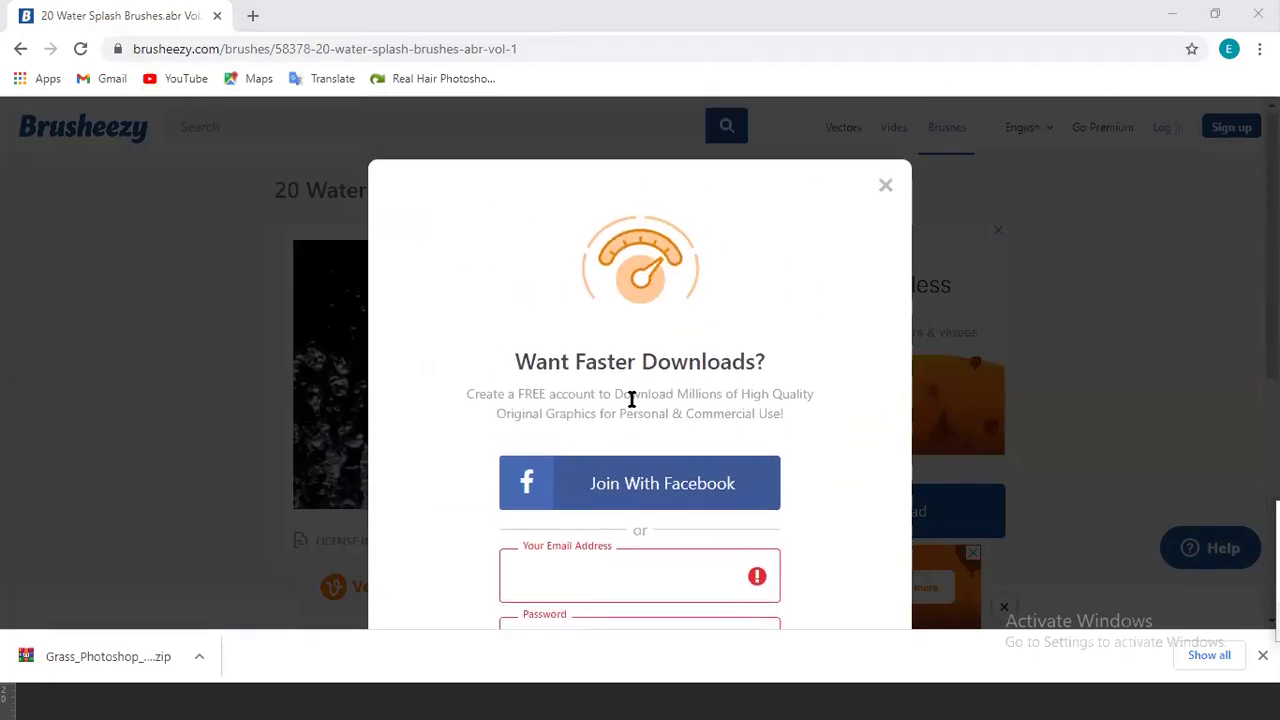
{"action": "left_click", "coordinate": [886, 189]}
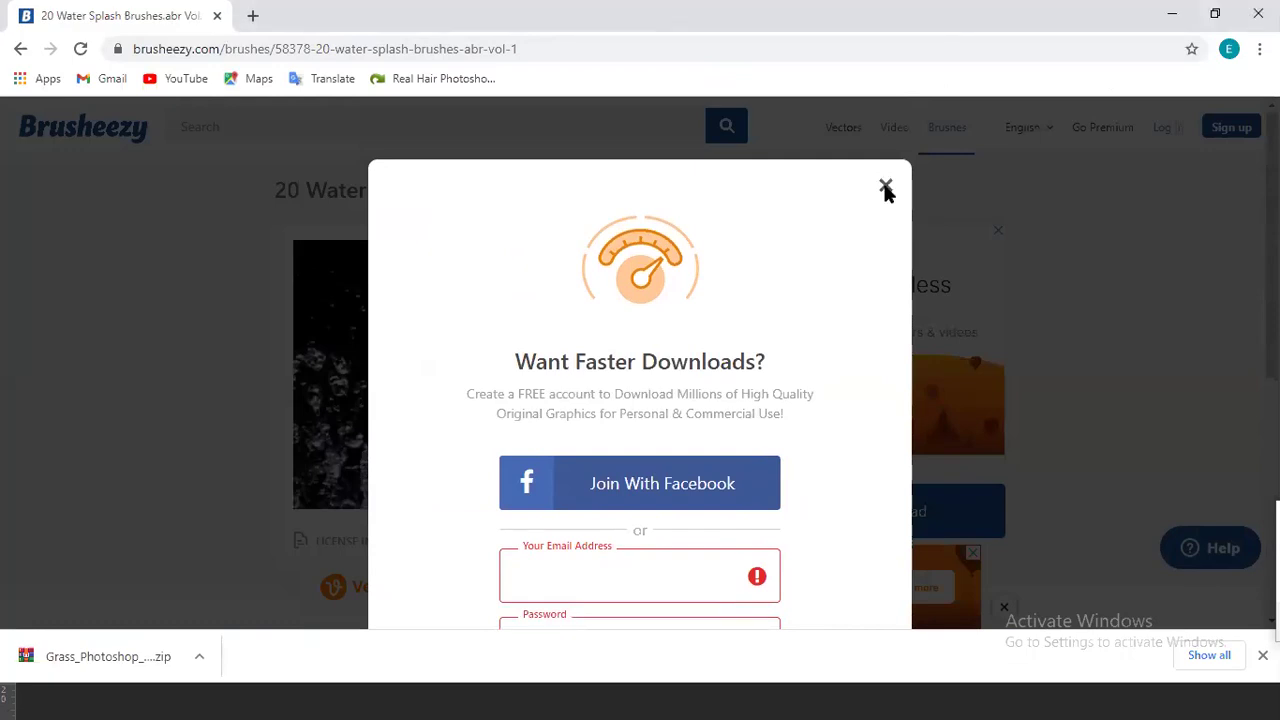
{"action": "scroll", "coordinate": [890, 249], "scroll_direction": "down", "scroll_amount": 4}
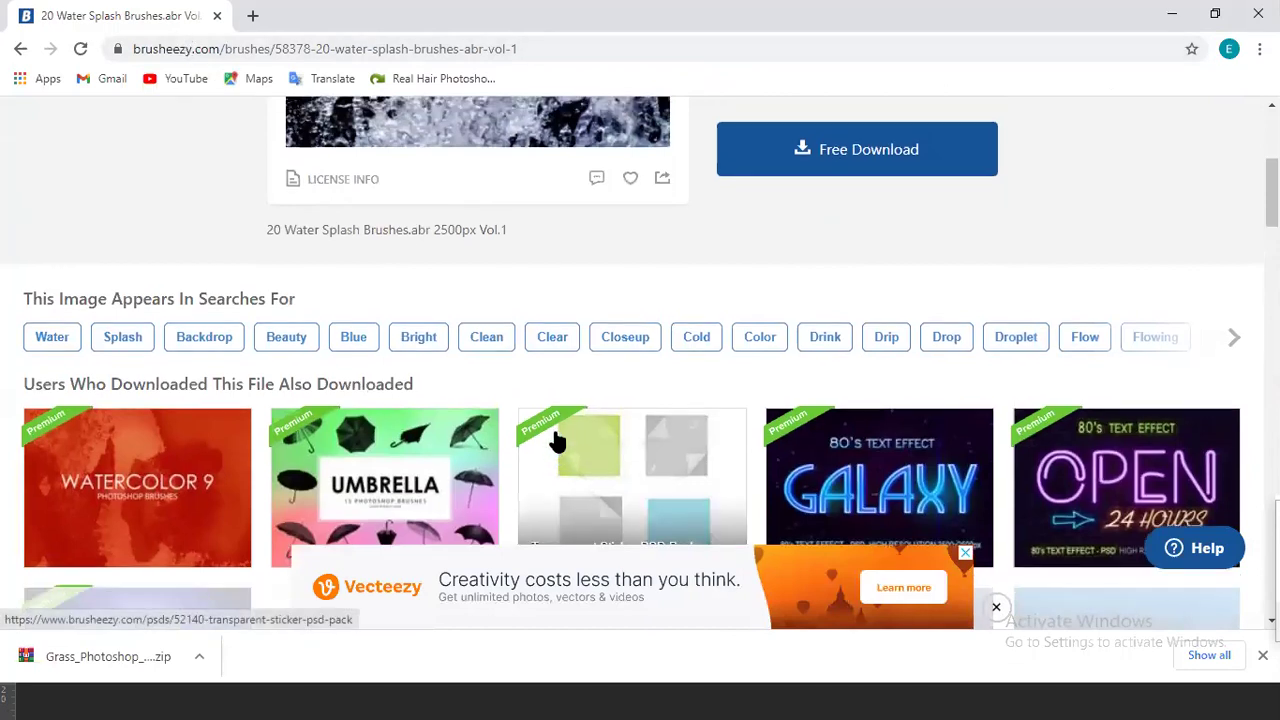
{"action": "scroll", "coordinate": [551, 437], "scroll_direction": "up", "scroll_amount": 5}
{"action": "left_click", "coordinate": [80, 136]}
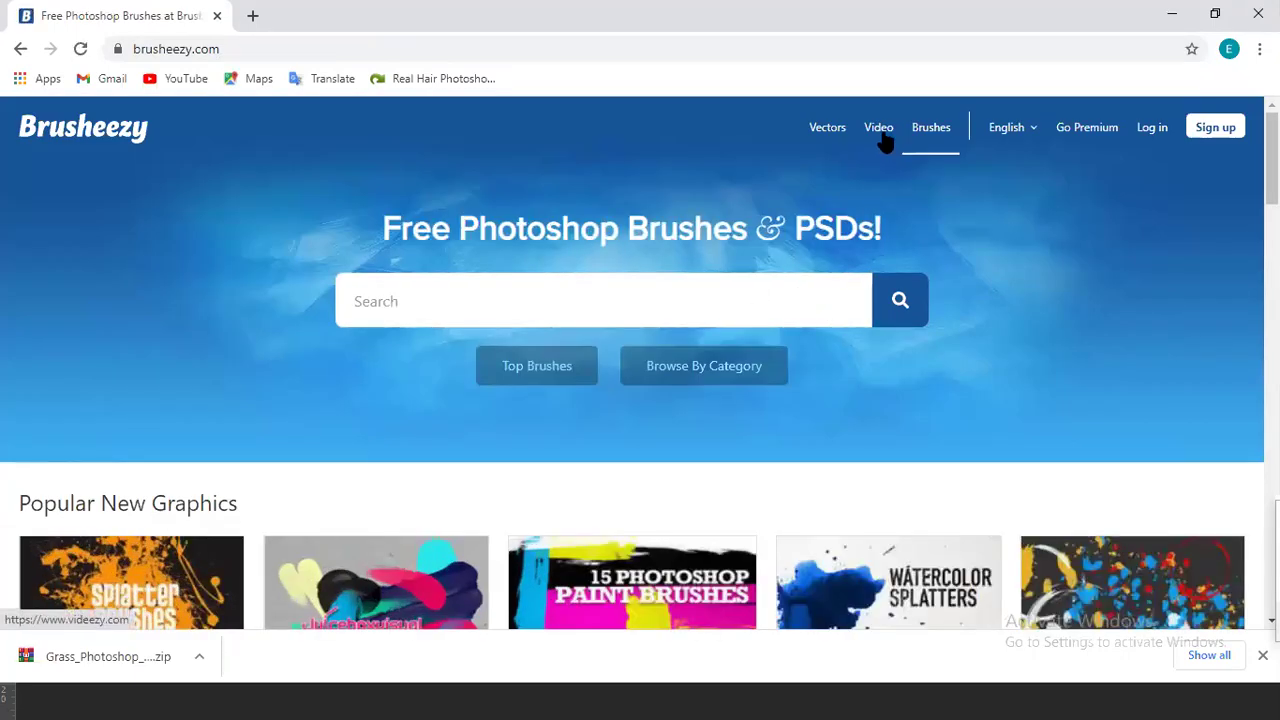
- Open the Vecteezy site in a new Chrome tab and scroll its page
{"action": "left_click", "coordinate": [826, 129]}
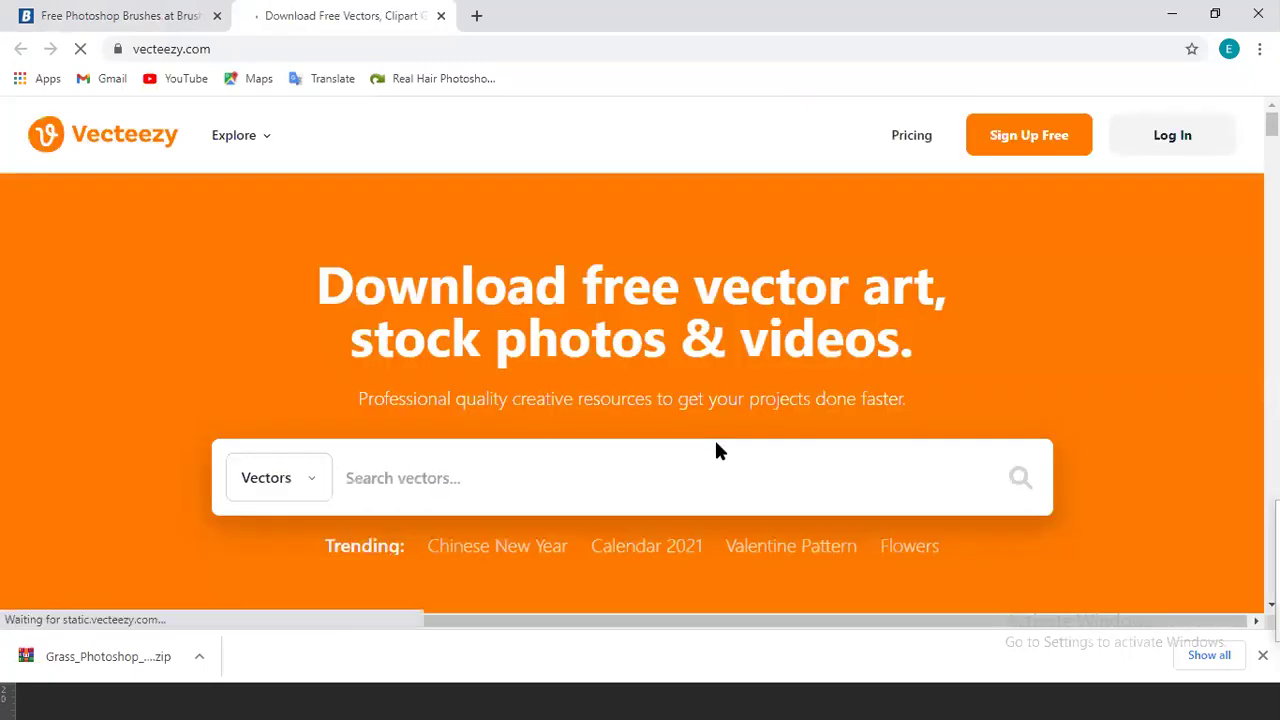
{"action": "scroll", "coordinate": [716, 450], "scroll_direction": "down", "scroll_amount": 5}
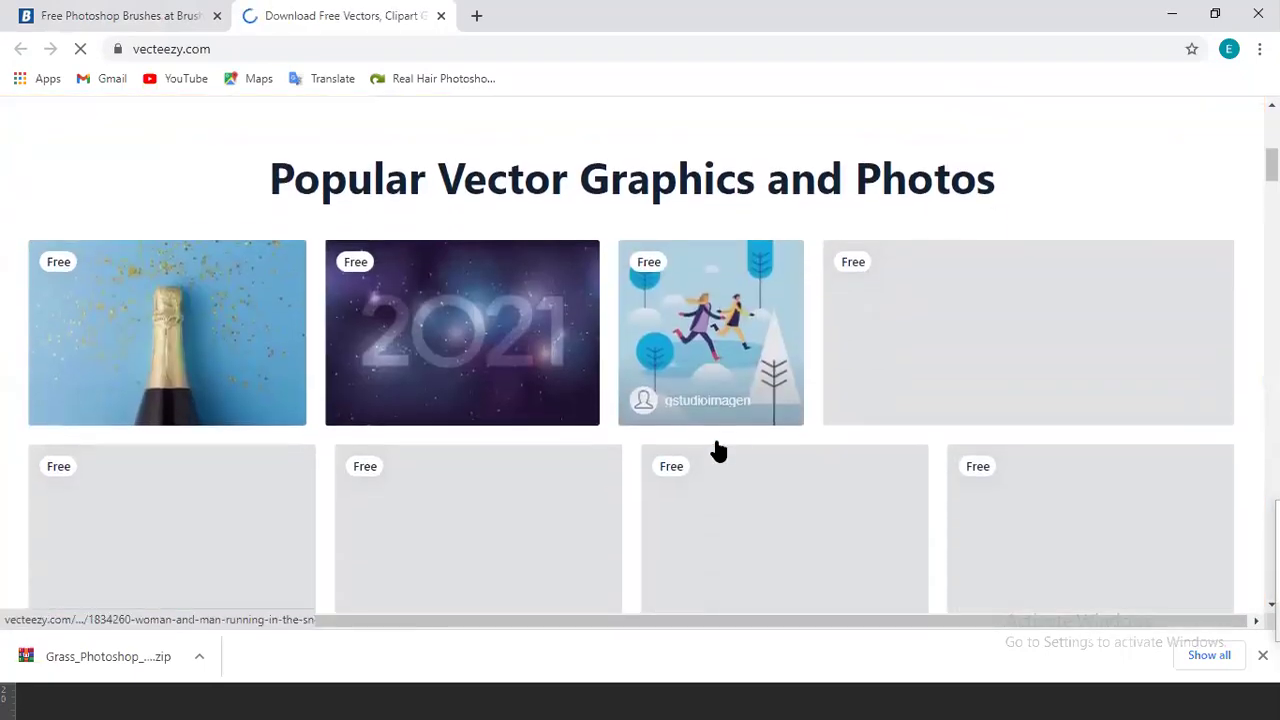
{"action": "scroll", "coordinate": [716, 450], "scroll_direction": "down", "scroll_amount": 3}
{"action": "scroll", "coordinate": [717, 449], "scroll_direction": "down", "scroll_amount": 2}
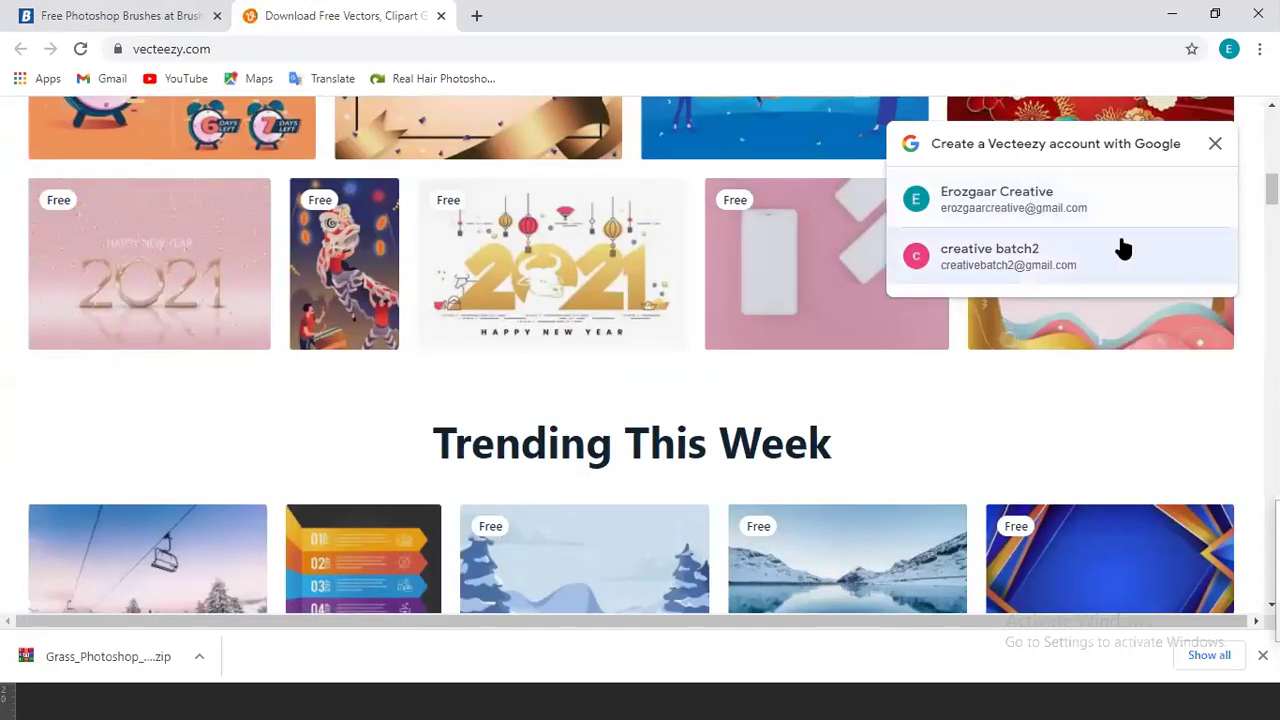
- Create a Vecteezy account through a Google account, selecting professional design work as the use
{"action": "left_click", "coordinate": [1051, 204]}
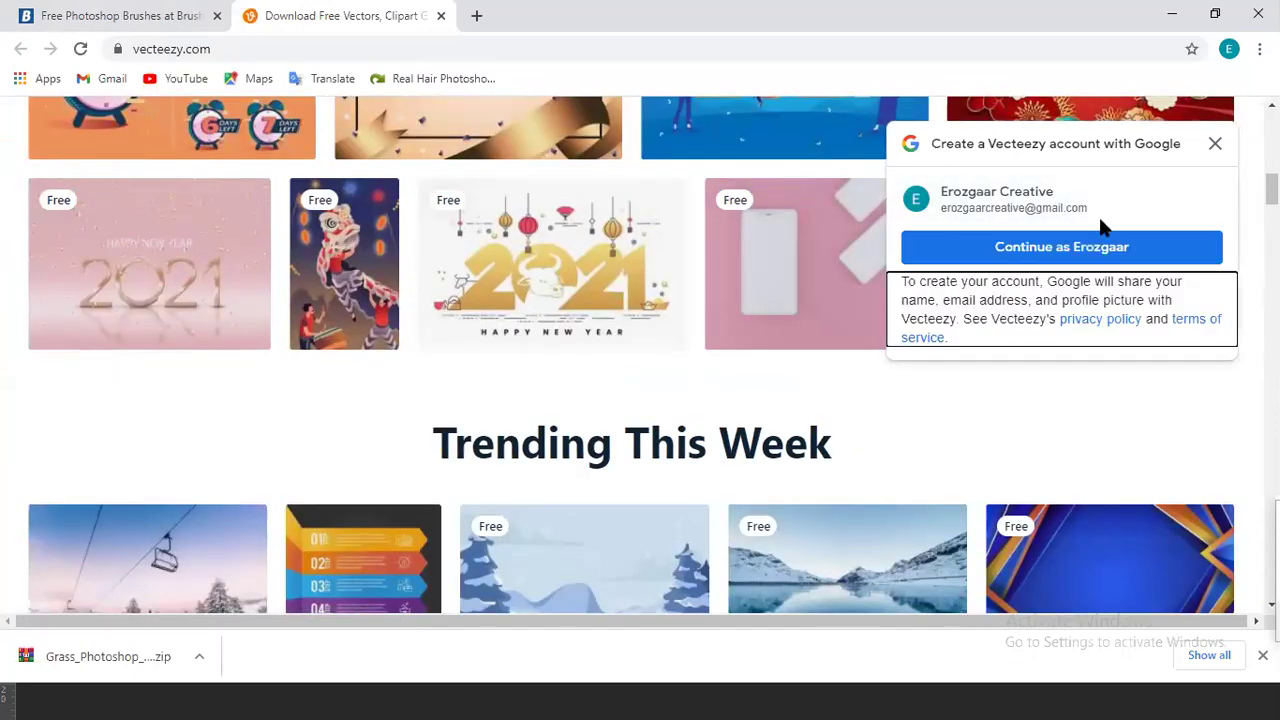
{"action": "left_click", "coordinate": [1043, 248]}
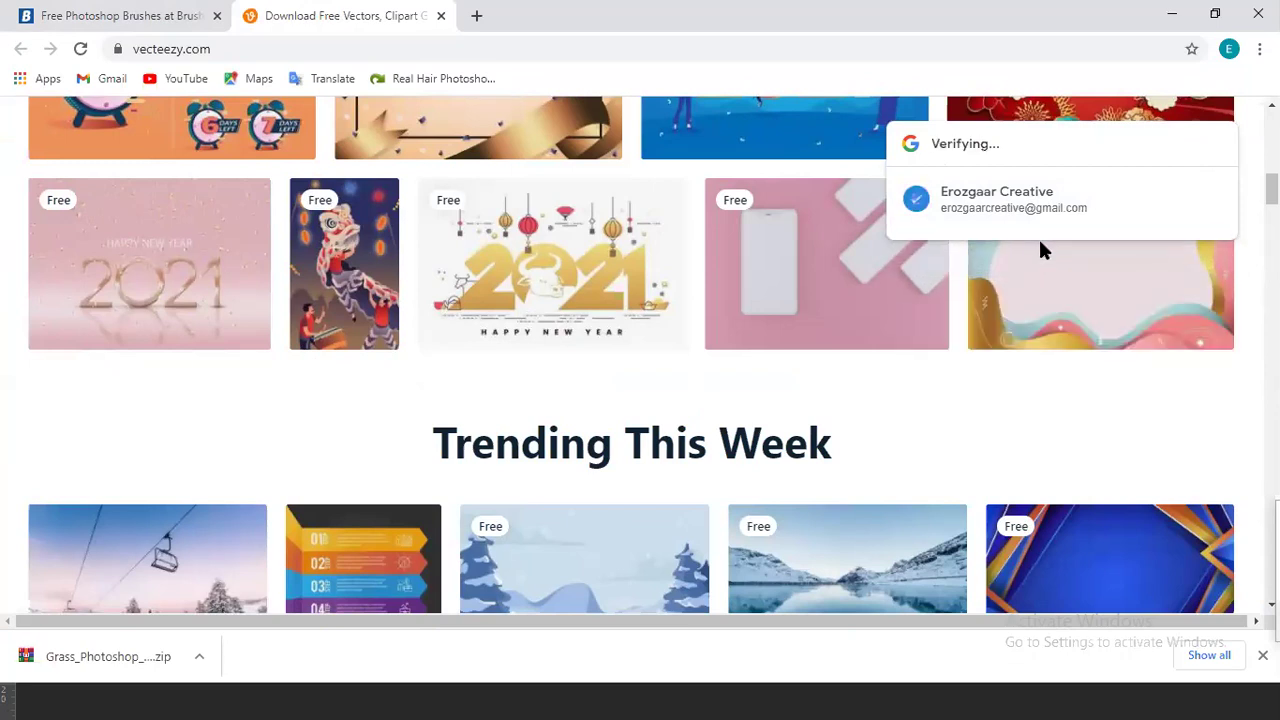
{"action": "scroll", "coordinate": [808, 314], "scroll_direction": "down", "scroll_amount": 3}
{"action": "scroll", "coordinate": [800, 351], "scroll_direction": "down", "scroll_amount": 2}
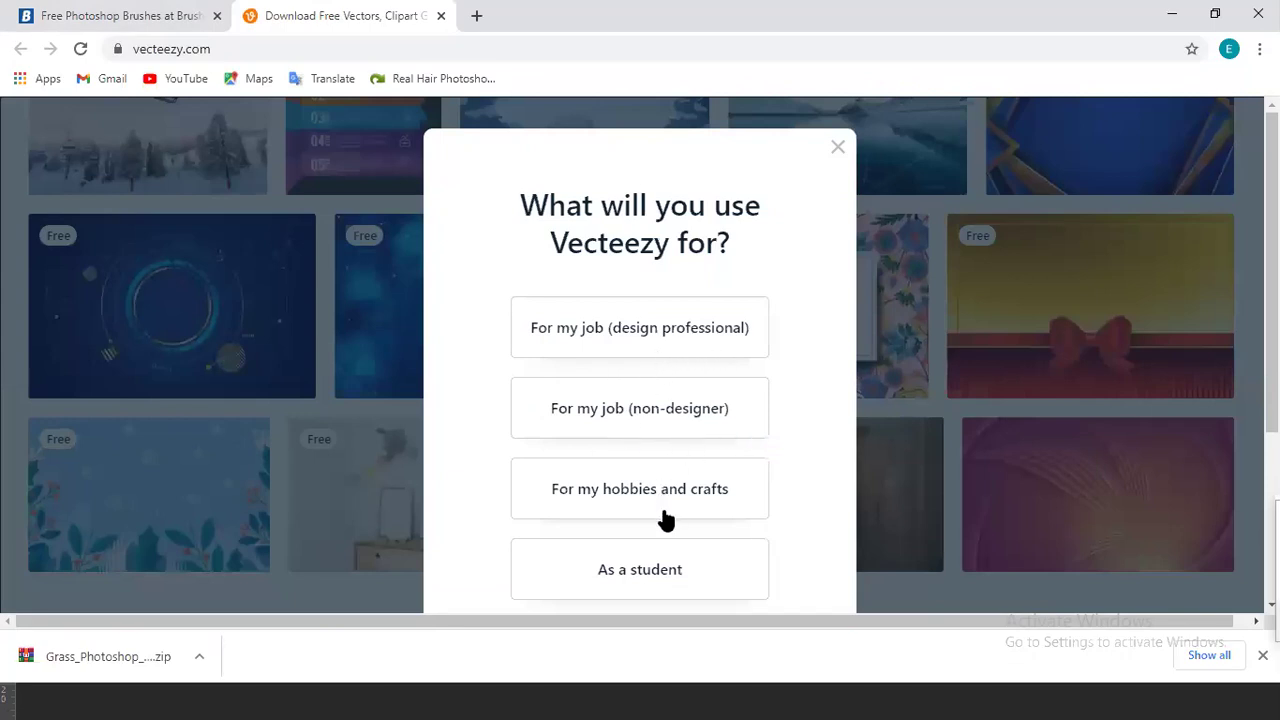
{"action": "left_click", "coordinate": [700, 336]}
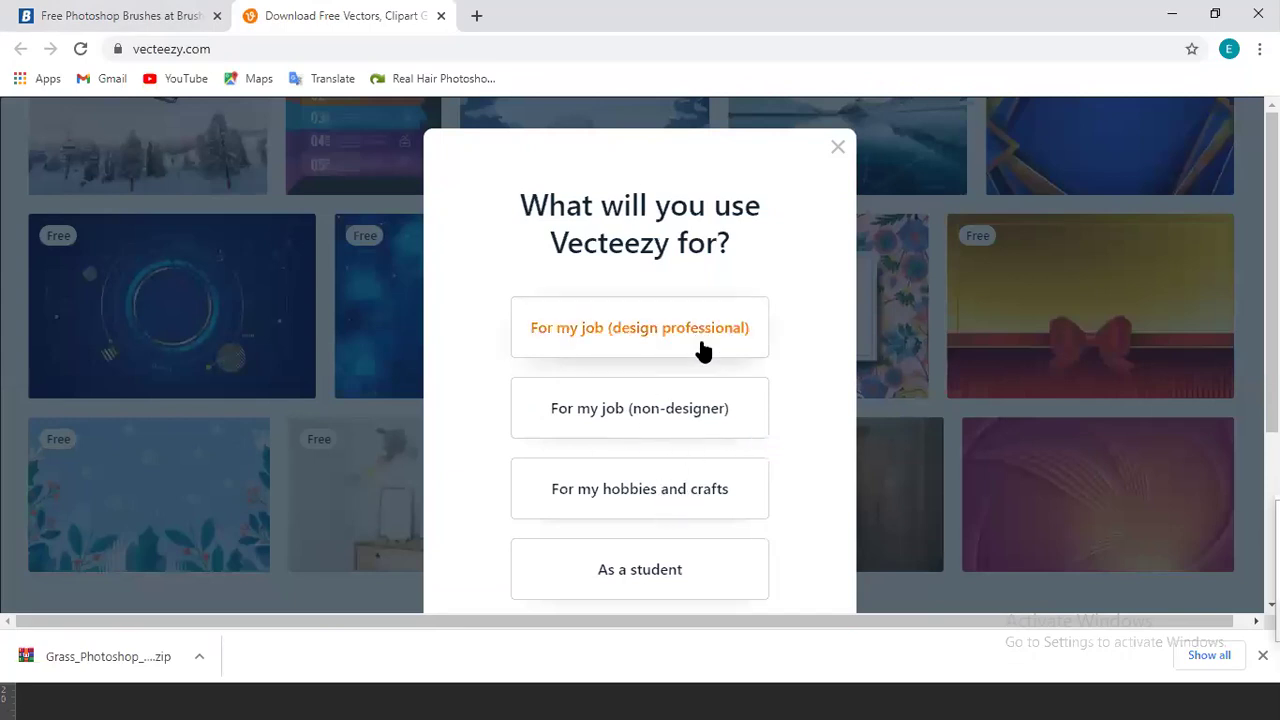
{"action": "scroll", "coordinate": [766, 354], "scroll_direction": "down", "scroll_amount": 2}
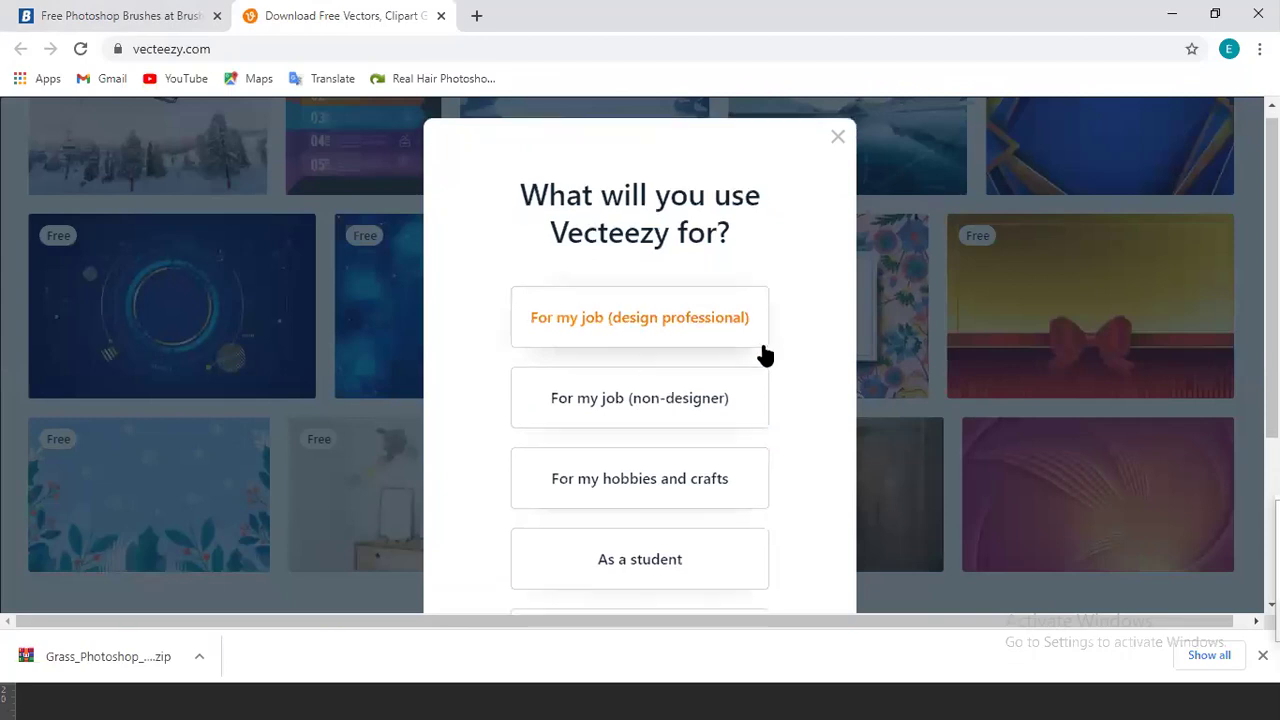
{"action": "left_click", "coordinate": [681, 563]}
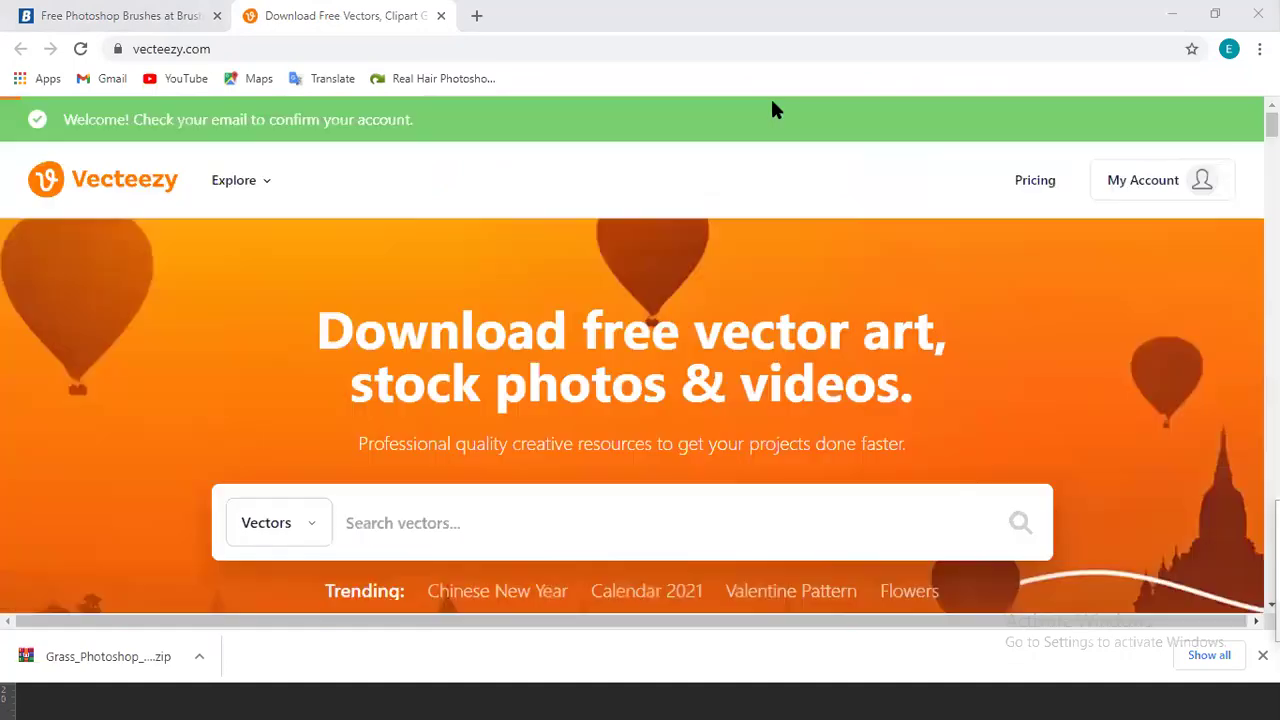
- Scroll the Vecteezy homepage past Curated Team Favorites and back up to Trending This Week
{"action": "scroll", "coordinate": [678, 414], "scroll_direction": "down", "scroll_amount": 5}
{"action": "scroll", "coordinate": [678, 414], "scroll_direction": "down", "scroll_amount": 1}
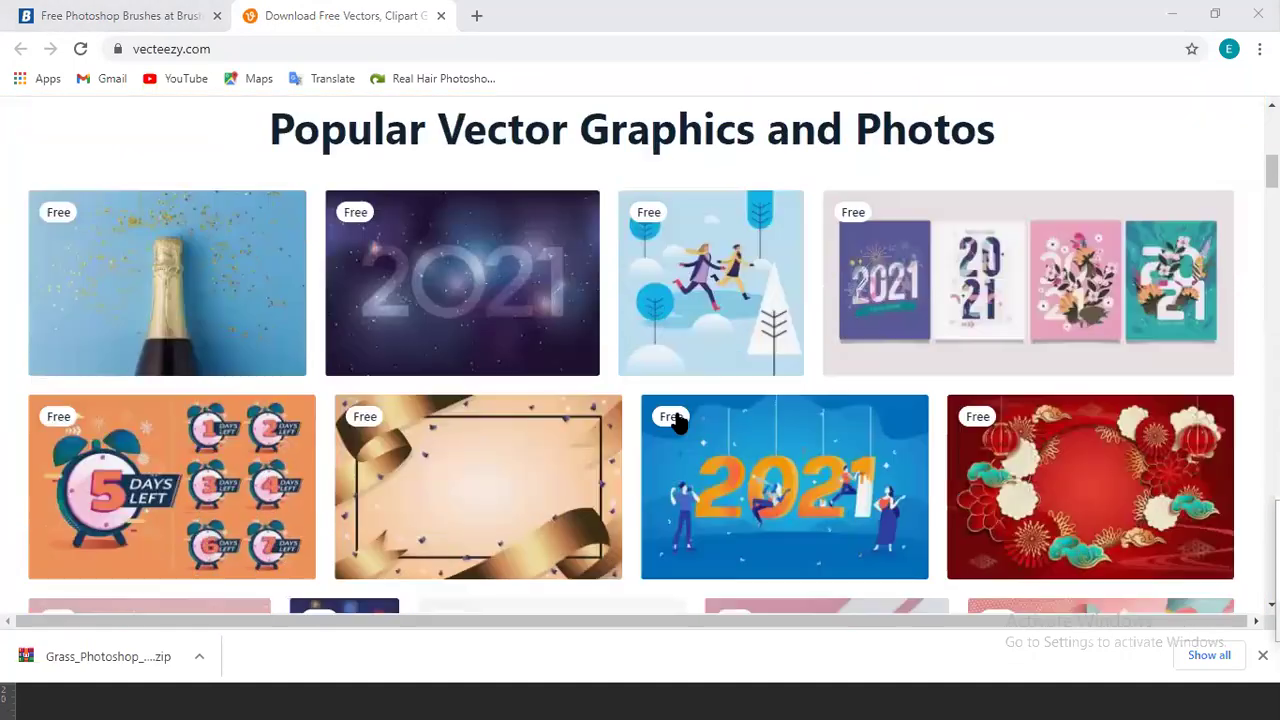
{"action": "scroll", "coordinate": [678, 420], "scroll_direction": "down", "scroll_amount": 4}
{"action": "scroll", "coordinate": [678, 424], "scroll_direction": "down", "scroll_amount": 1}
{"action": "scroll", "coordinate": [678, 424], "scroll_direction": "down", "scroll_amount": 3}
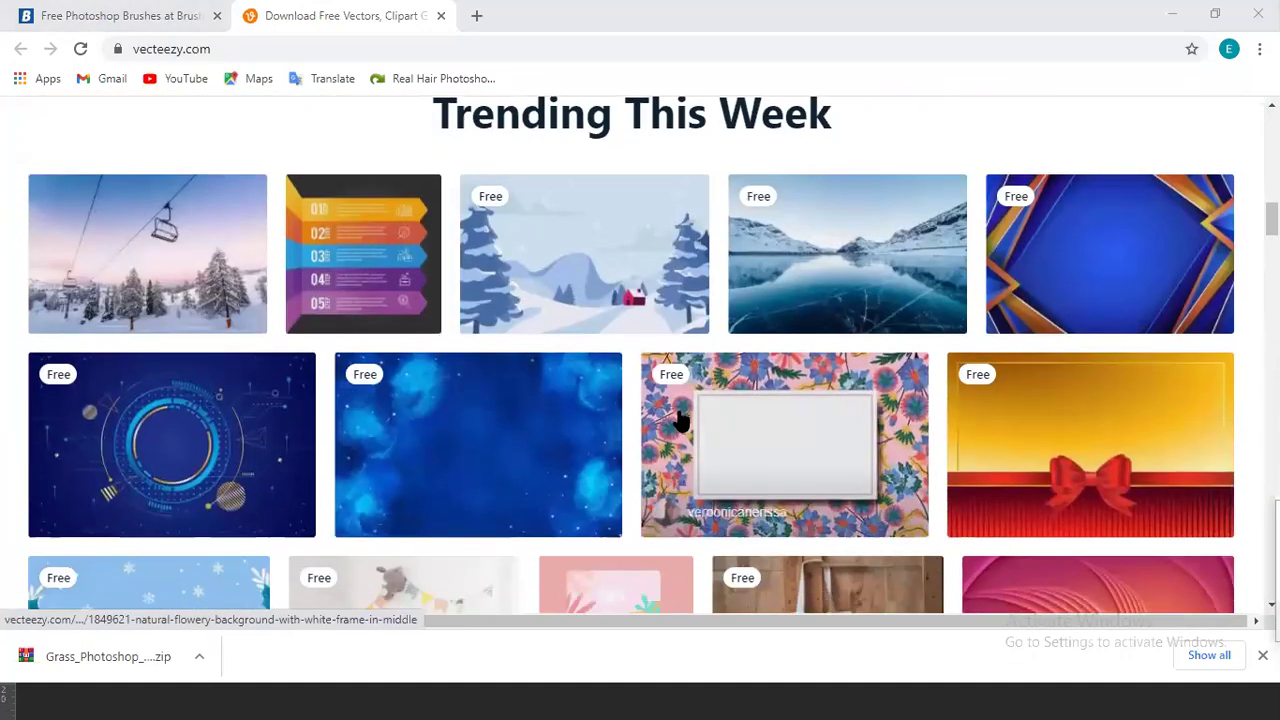
{"action": "scroll", "coordinate": [680, 426], "scroll_direction": "down", "scroll_amount": 1}
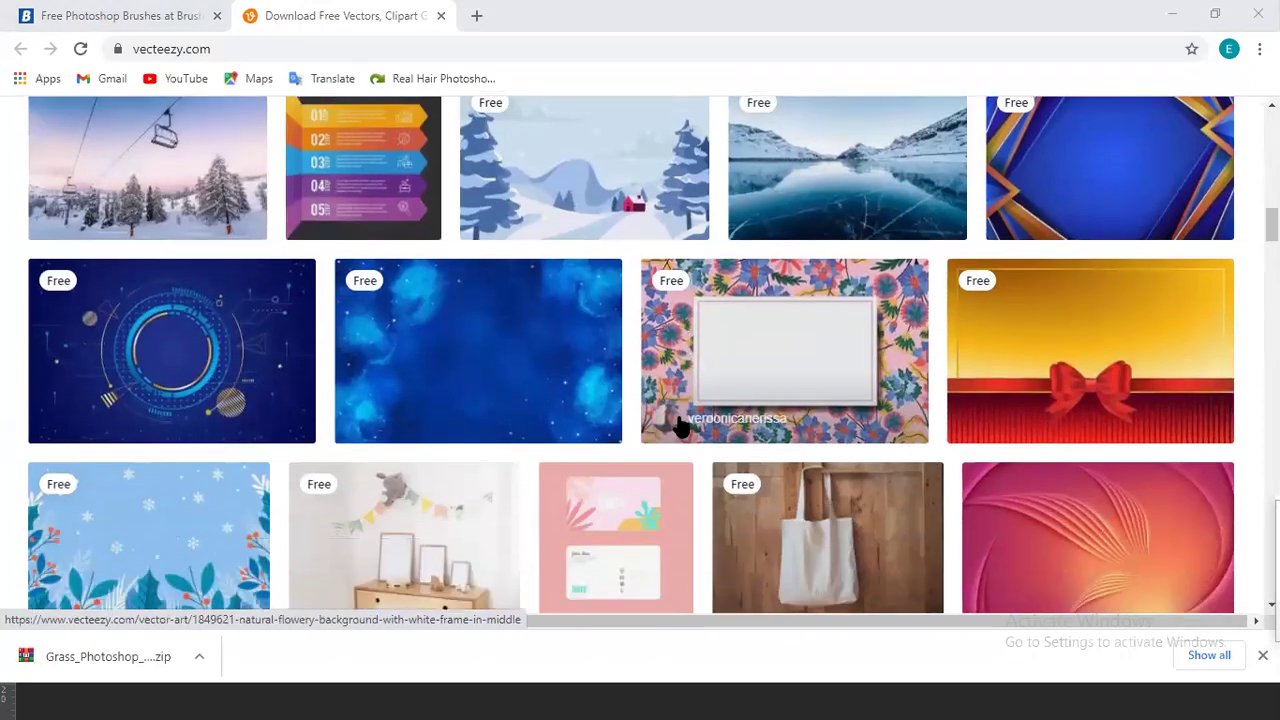
{"action": "scroll", "coordinate": [678, 426], "scroll_direction": "down", "scroll_amount": 3}
{"action": "scroll", "coordinate": [678, 426], "scroll_direction": "down", "scroll_amount": 2}
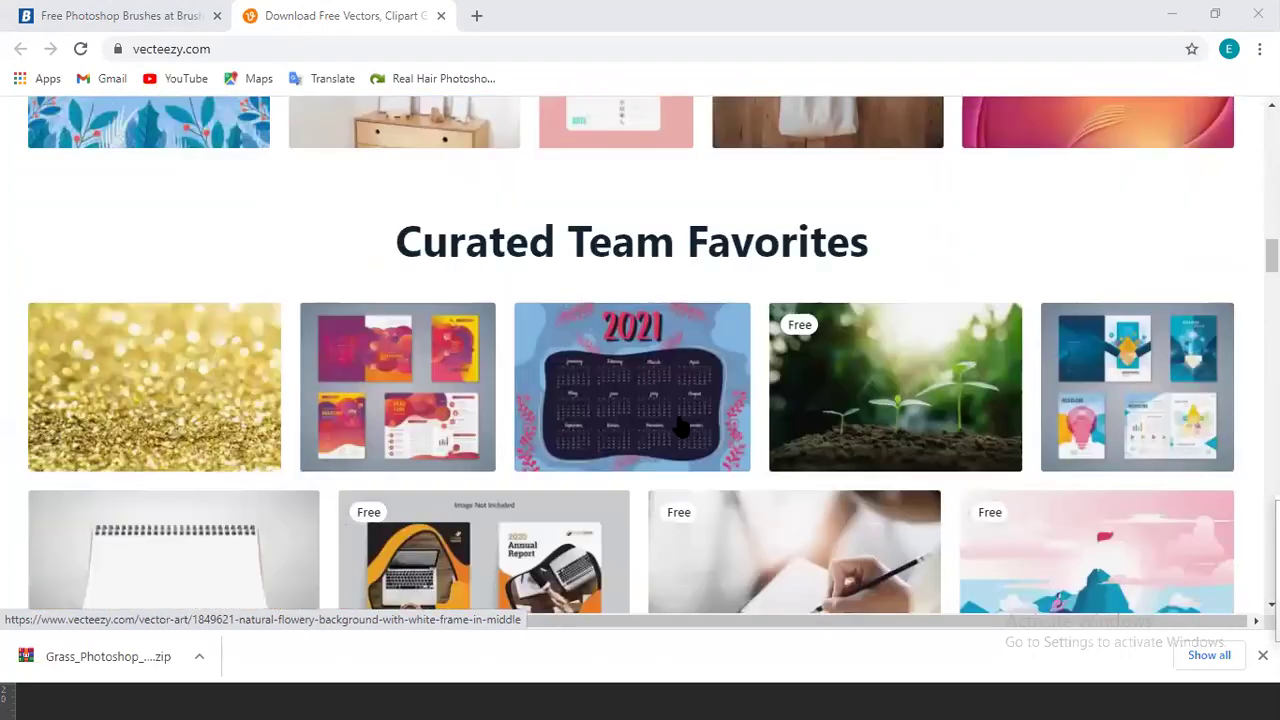
{"action": "scroll", "coordinate": [676, 425], "scroll_direction": "down", "scroll_amount": 2}
{"action": "scroll", "coordinate": [669, 420], "scroll_direction": "down", "scroll_amount": 1}
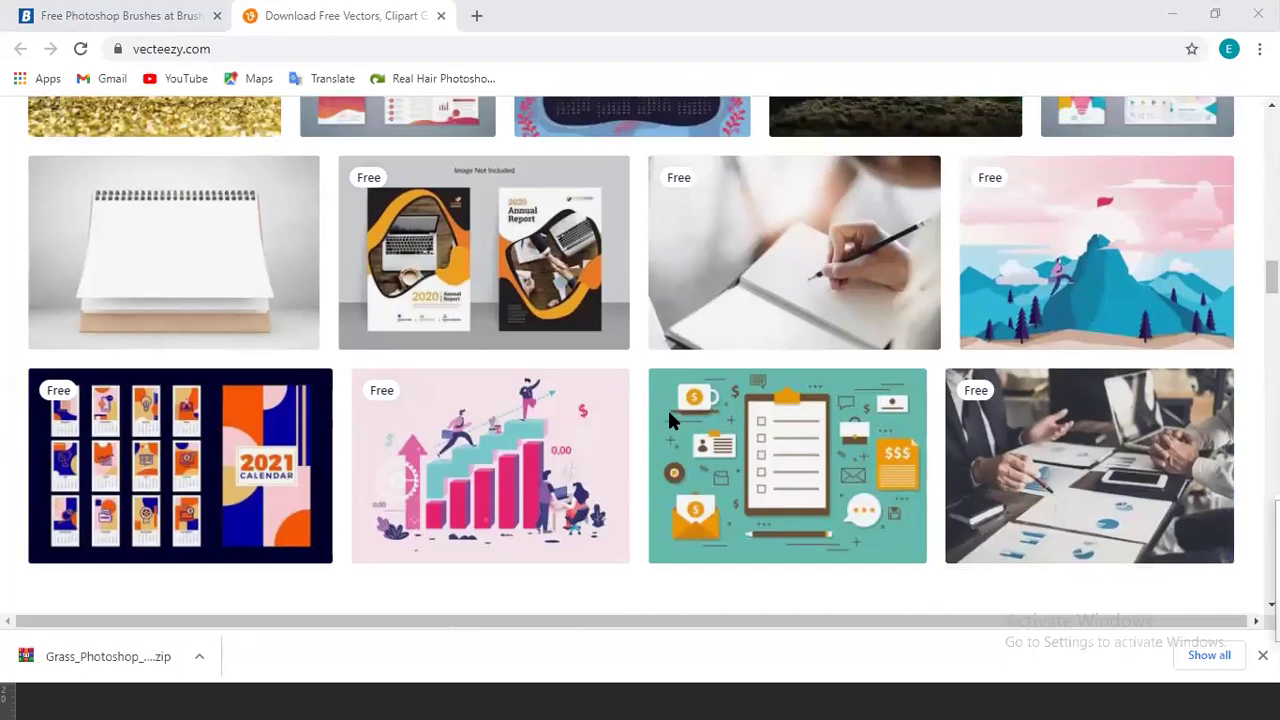
{"action": "scroll", "coordinate": [669, 420], "scroll_direction": "down", "scroll_amount": 1}
{"action": "scroll", "coordinate": [674, 398], "scroll_direction": "up", "scroll_amount": 5}
{"action": "scroll", "coordinate": [671, 398], "scroll_direction": "up", "scroll_amount": 3}
{"action": "scroll", "coordinate": [671, 396], "scroll_direction": "up", "scroll_amount": 1}
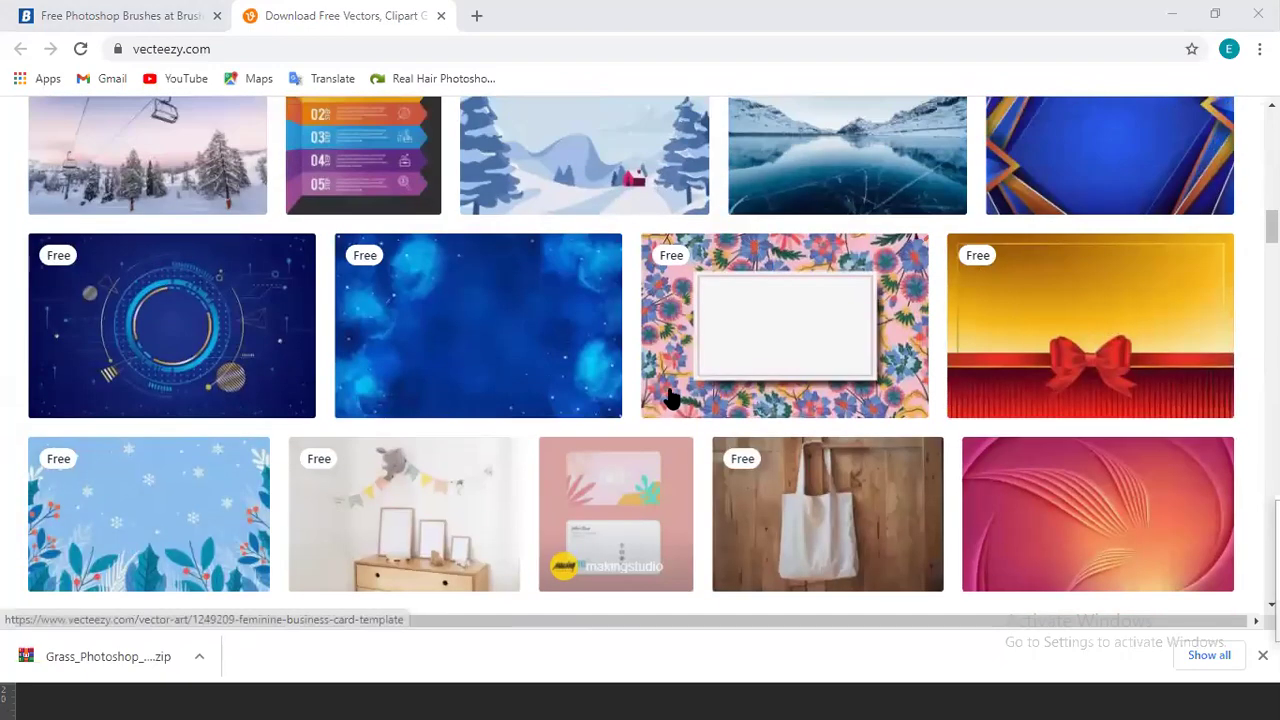
{"action": "scroll", "coordinate": [640, 410], "scroll_direction": "up", "scroll_amount": 2}
{"action": "scroll", "coordinate": [625, 455], "scroll_direction": "down", "scroll_amount": 1}
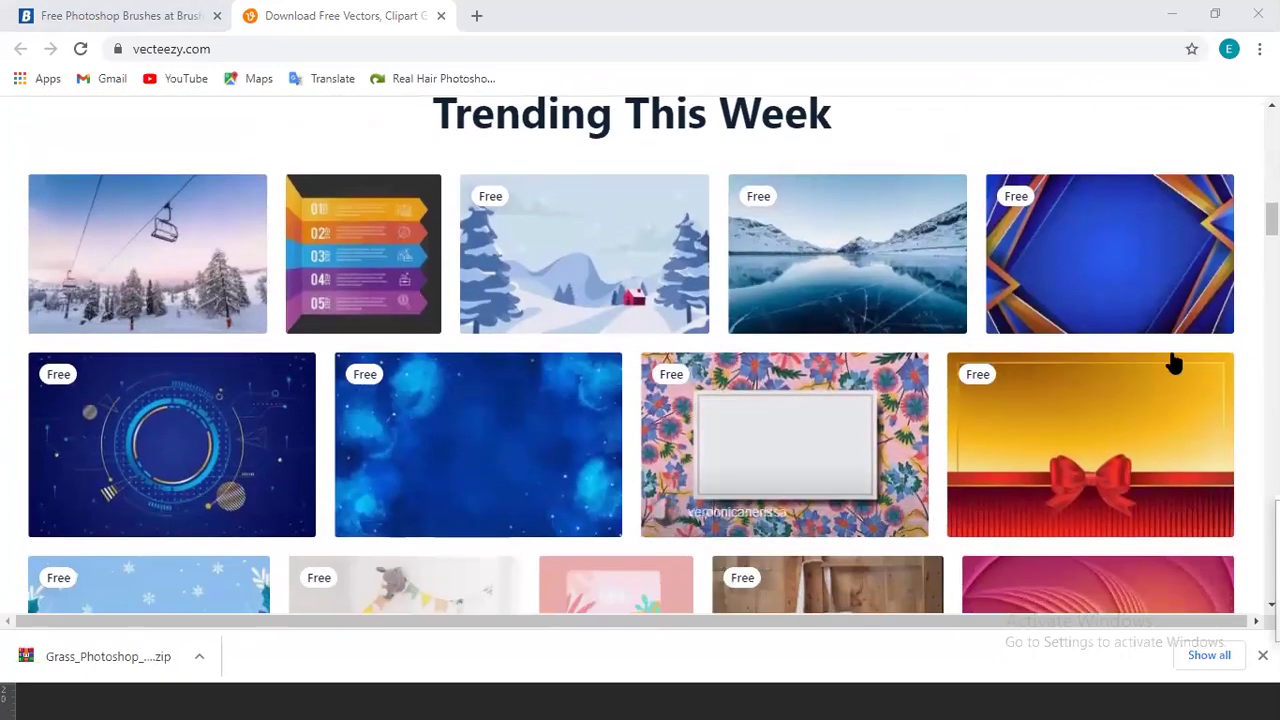
{"action": "scroll", "coordinate": [1170, 360], "scroll_direction": "up", "scroll_amount": 1}
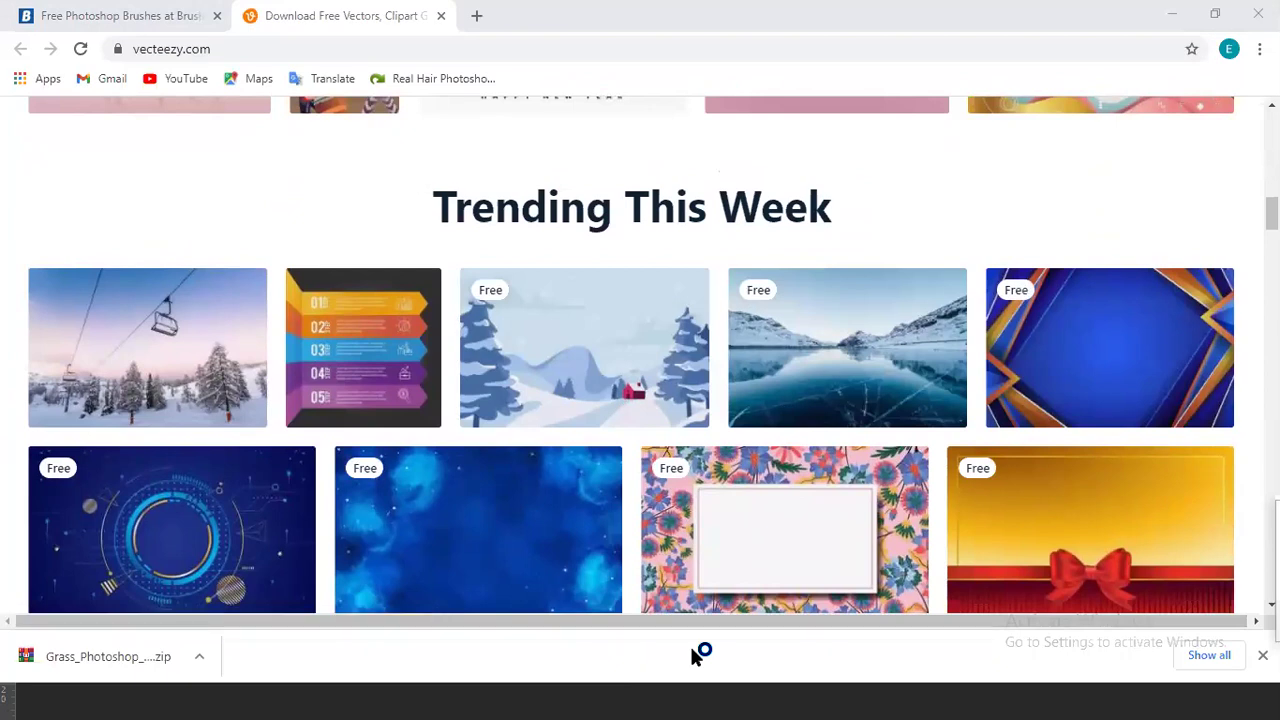
- Return to Photoshop and choose the Pencil Tool from the Brush tool group
{"action": "key", "text": "alt+Tab"}
{"action": "key", "text": "alt+Tab"}
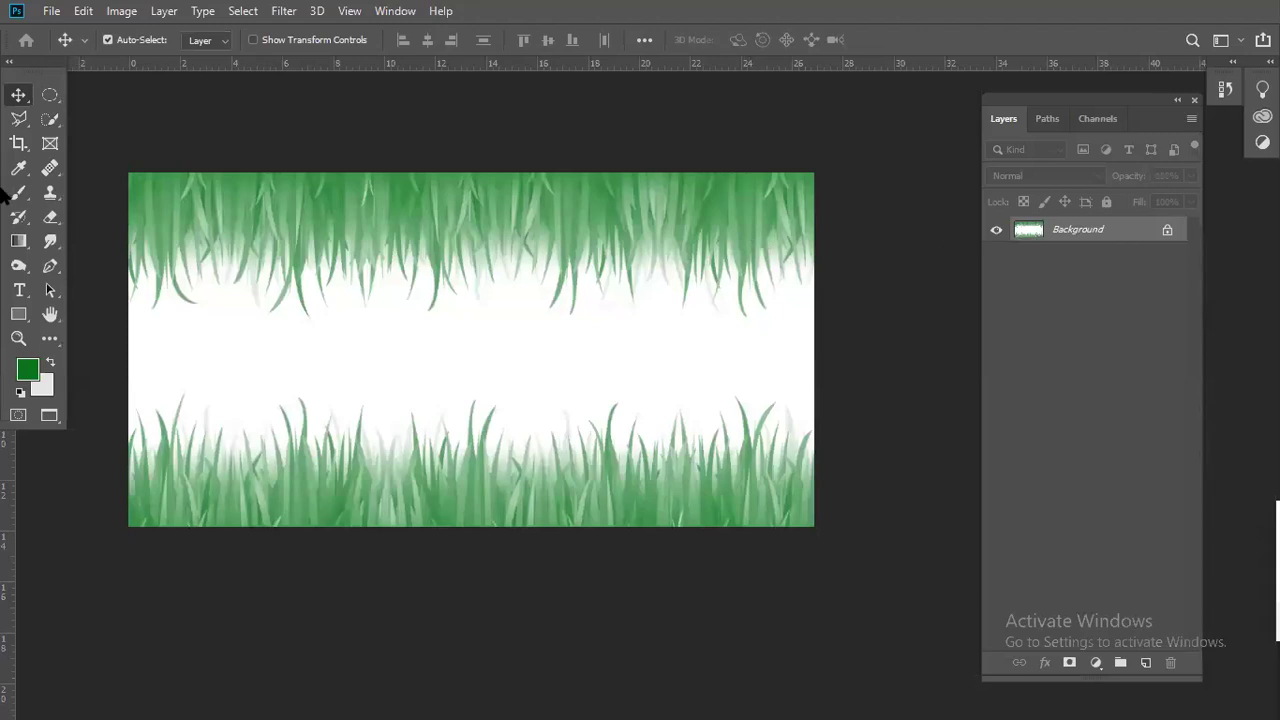
{"action": "left_click", "coordinate": [17, 170]}
{"action": "right_click", "coordinate": [15, 177]}
{"action": "left_click", "coordinate": [17, 193]}
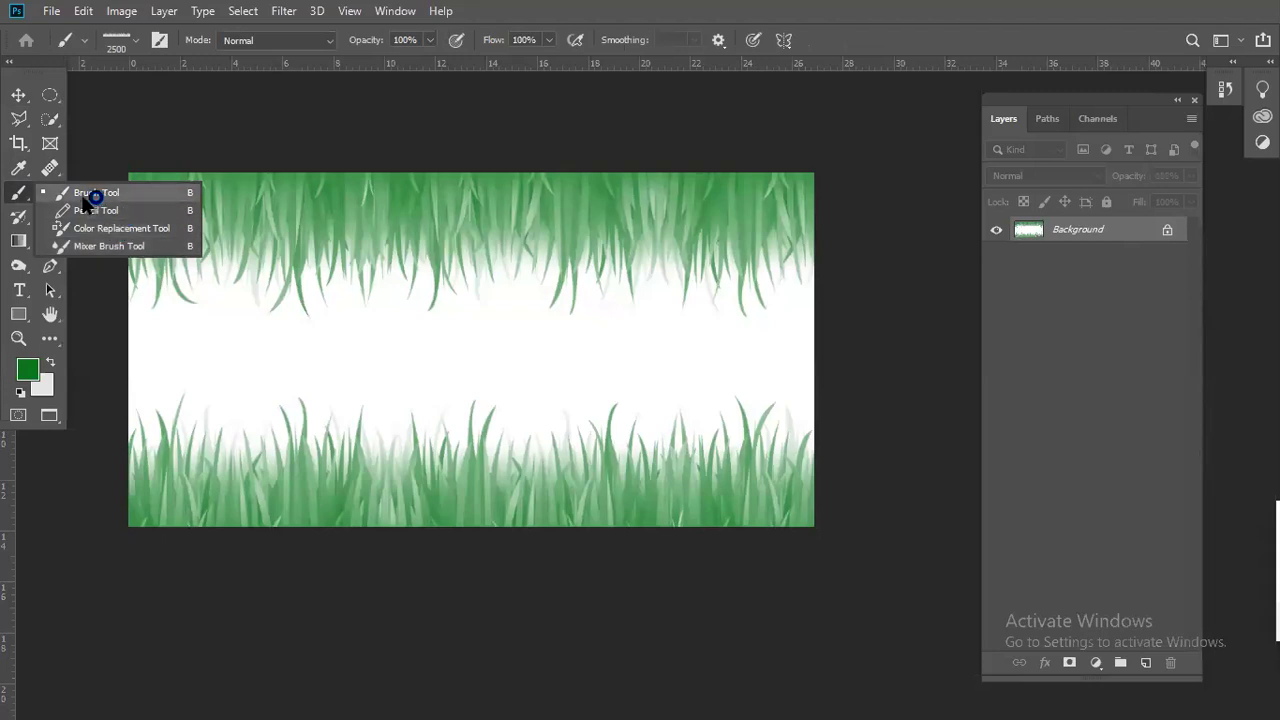
{"action": "left_click", "coordinate": [123, 246]}
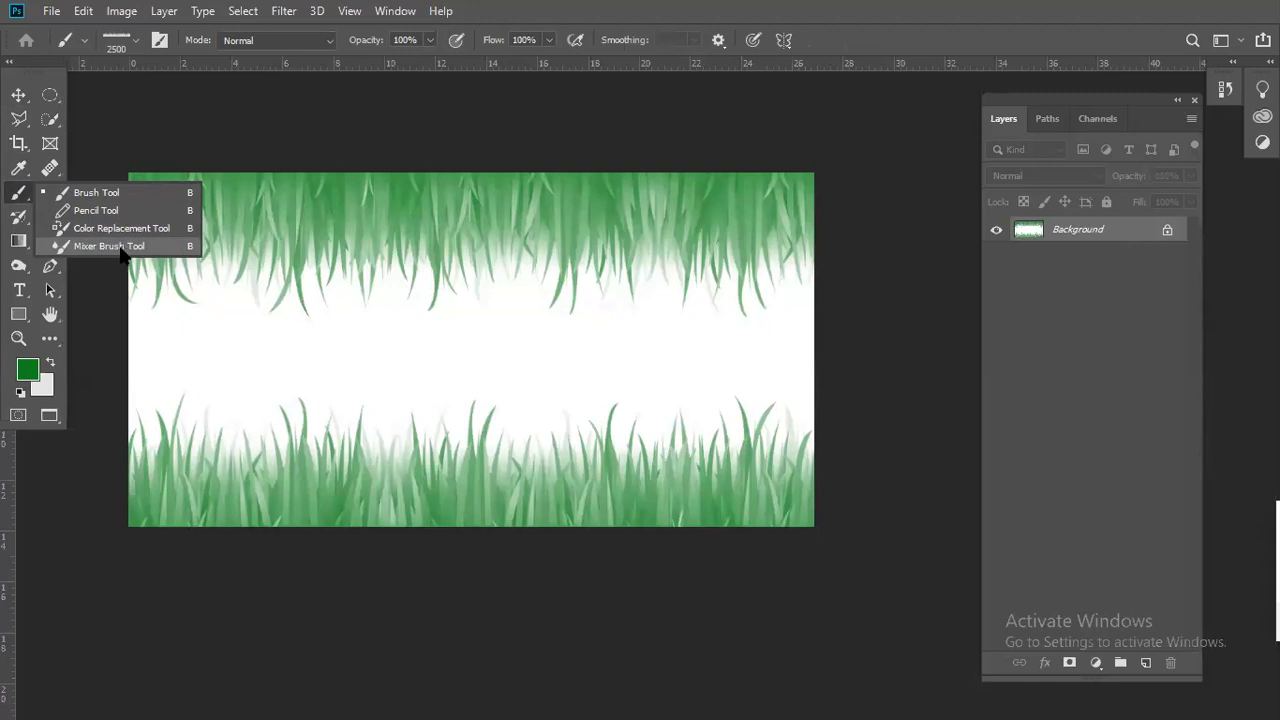
{"action": "left_click", "coordinate": [105, 193]}
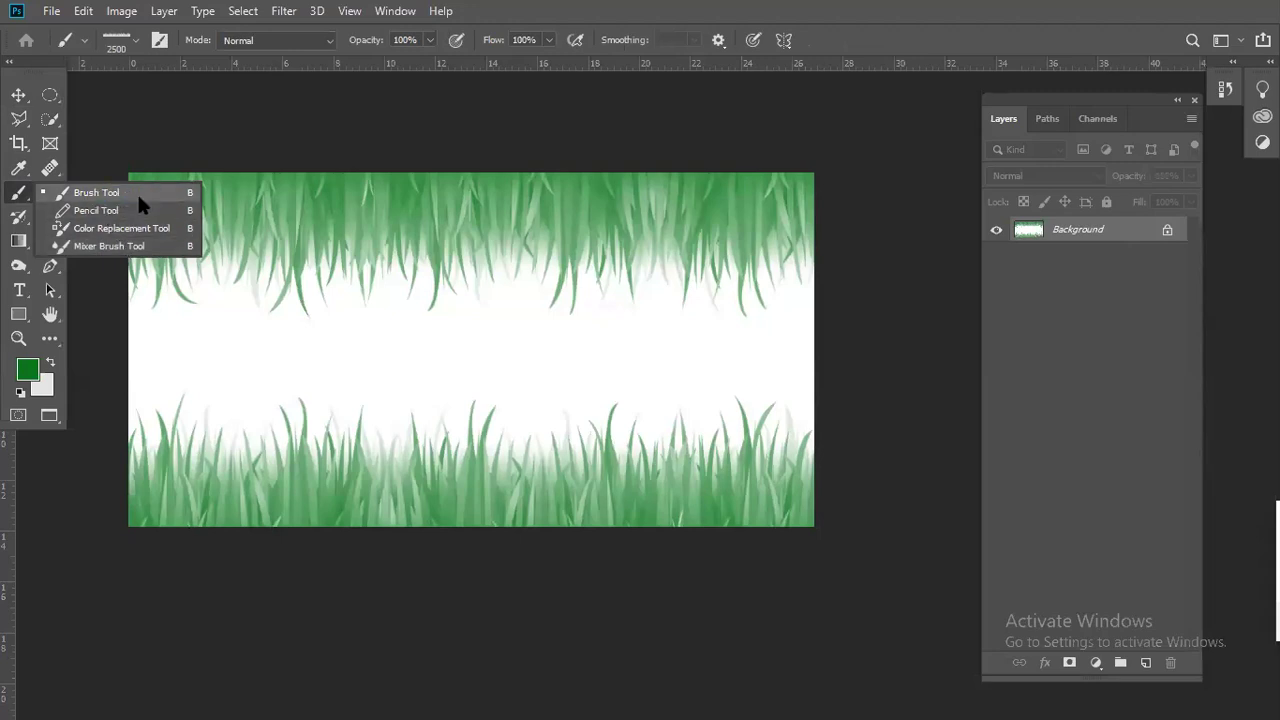
{"action": "left_click", "coordinate": [120, 210]}
- Draw a test pencil scribble and zoom in to inspect it at pixel level
{"action": "mouse_move", "coordinate": [262, 325]}
{"action": "left_mouse_down"}
{"action": "mouse_move", "coordinate": [549, 337]}
{"action": "mouse_move", "coordinate": [500, 389]}
{"action": "mouse_move", "coordinate": [686, 343]}
{"action": "mouse_move", "coordinate": [696, 355]}
{"action": "mouse_move", "coordinate": [589, 289]}
{"action": "mouse_move", "coordinate": [491, 337]}
{"action": "mouse_move", "coordinate": [331, 371]}
{"action": "left_mouse_up"}
{"action": "key", "text": "z"}
{"action": "left_click", "coordinate": [537, 351]}
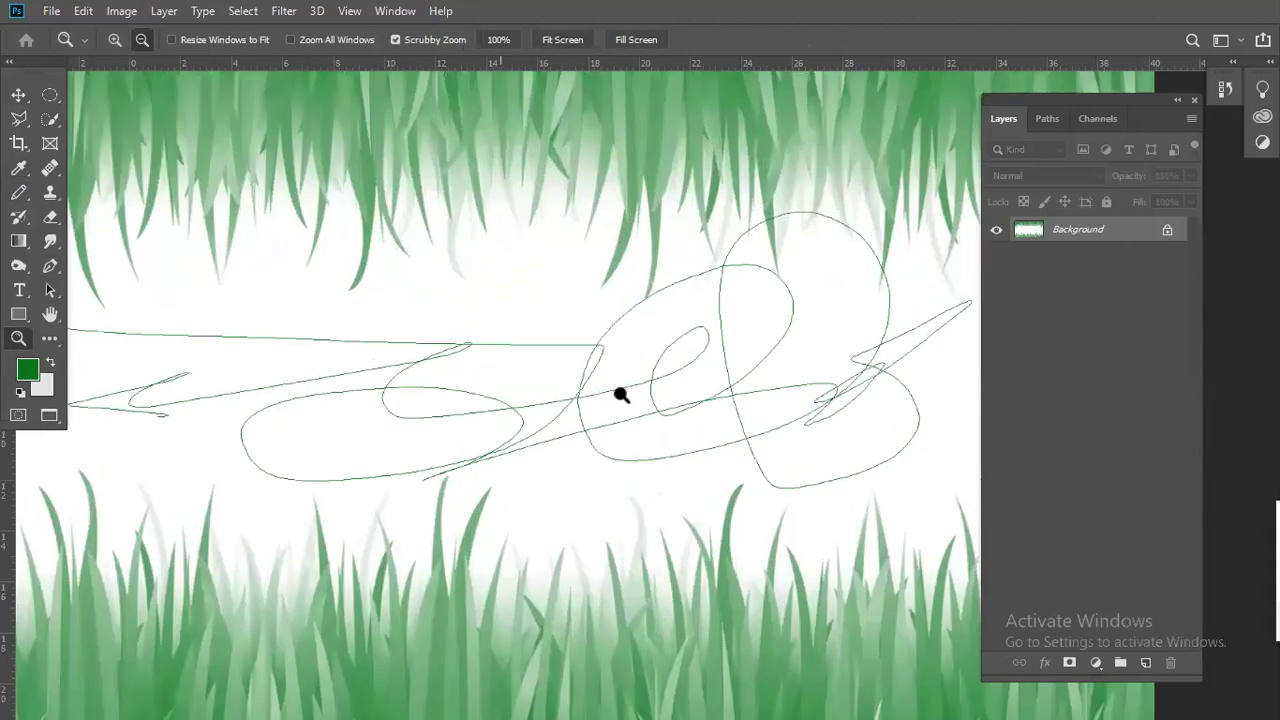
{"action": "left_click_drag", "start_coordinate": [654, 411], "coordinate": [734, 437]}
{"action": "key", "text": "b"}
{"action": "mouse_move", "coordinate": [137, 482]}
{"action": "left_mouse_down"}
{"action": "mouse_move", "coordinate": [483, 451]}
{"action": "mouse_move", "coordinate": [403, 403]}
{"action": "left_mouse_up"}
{"action": "key", "text": "x"}
{"action": "key", "text": "z"}
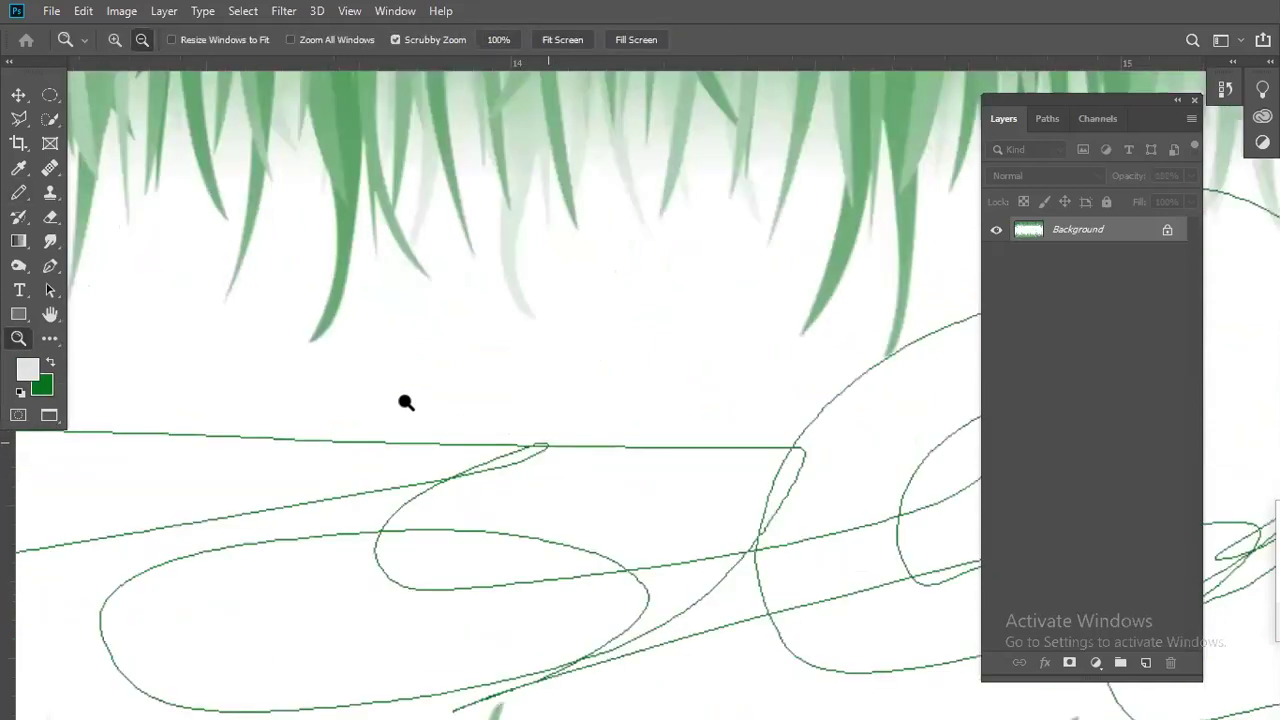
{"action": "key", "text": "ctrl+minus"}
{"action": "key", "text": "b"}
{"action": "key", "text": "ctrl+plus"}
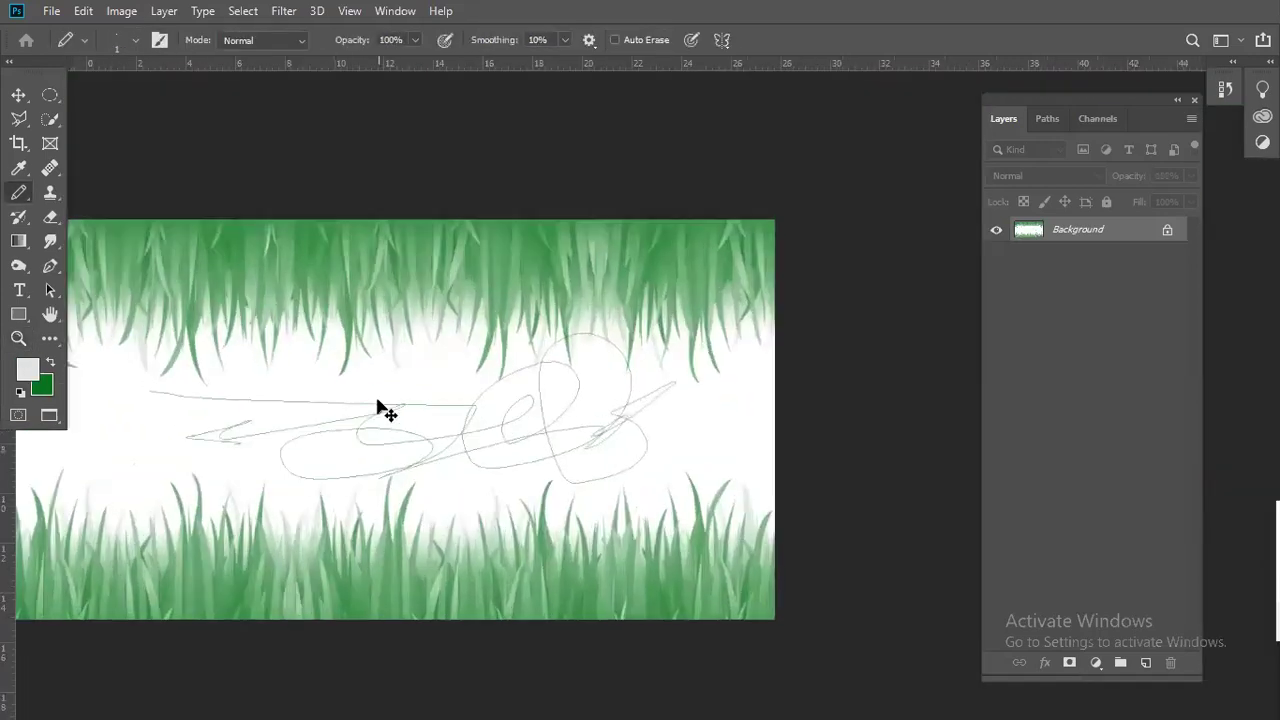
- Draw grey test strokes with a 6 px Hard Round tip, then fill the canvas light grey
{"action": "right_click", "coordinate": [277, 400]}
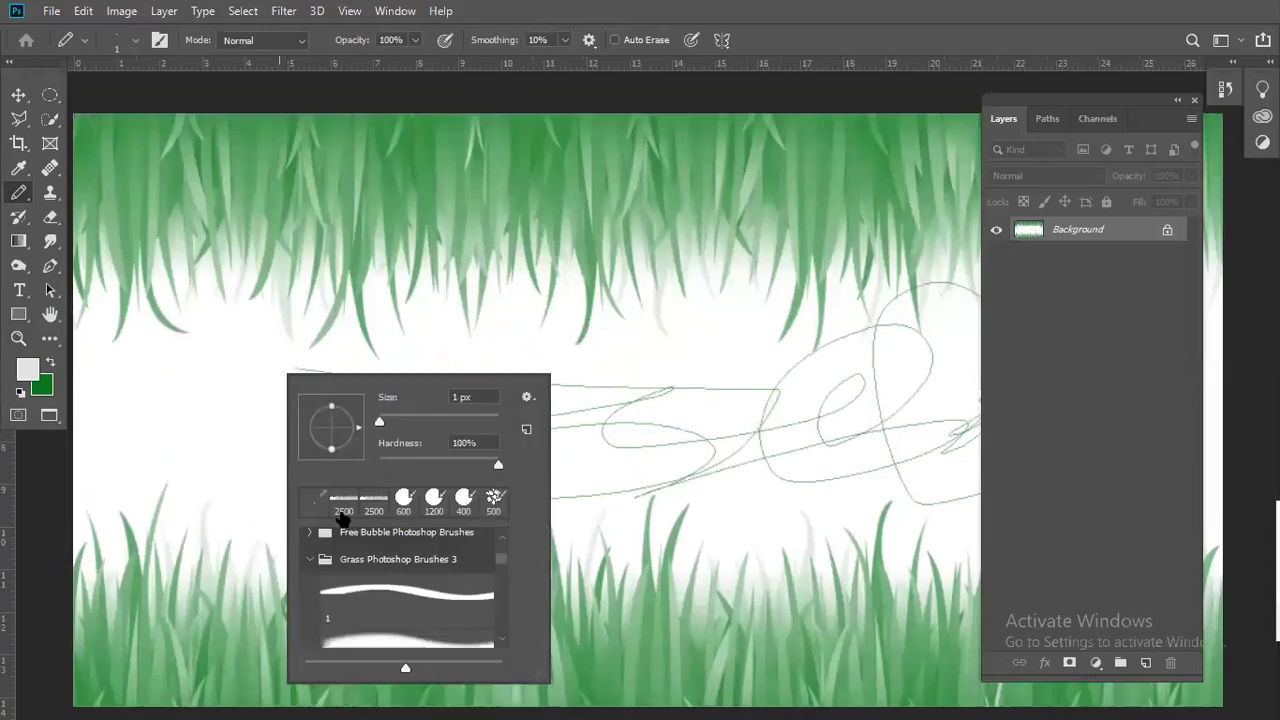
{"action": "scroll", "coordinate": [323, 520], "scroll_direction": "up", "scroll_amount": 5}
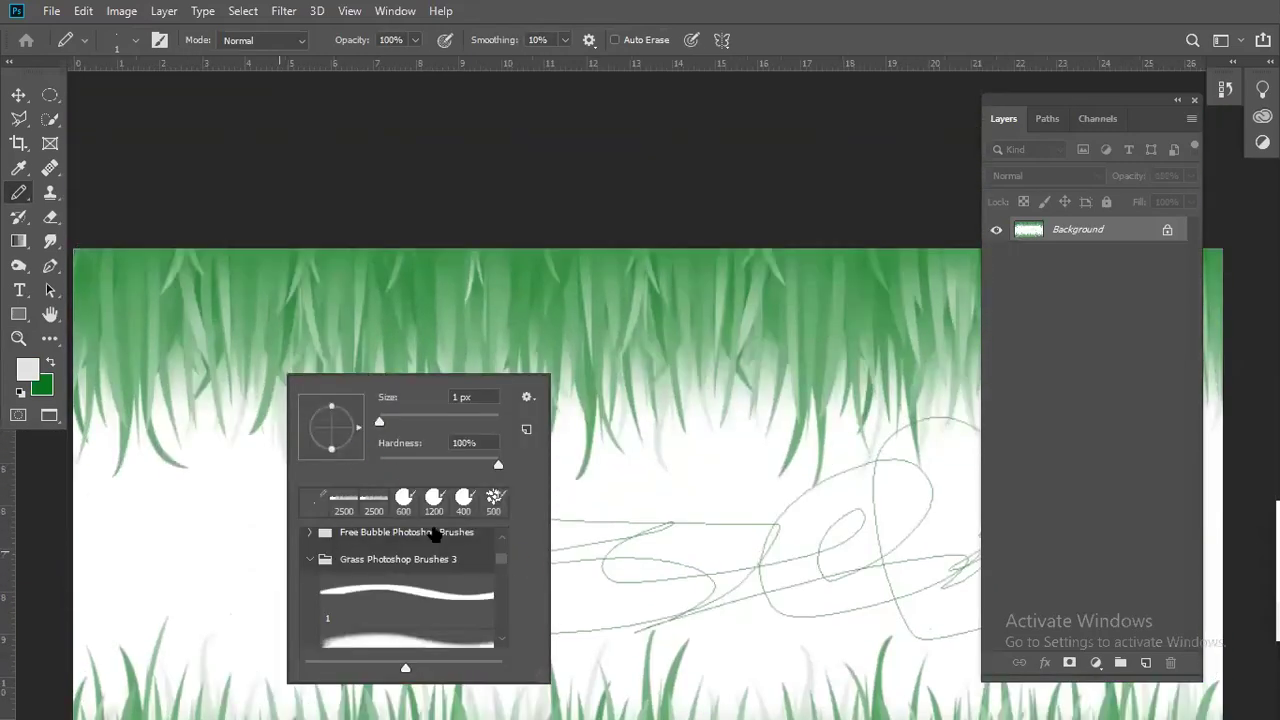
{"action": "scroll", "coordinate": [330, 545], "scroll_direction": "up", "scroll_amount": 5}
{"action": "left_click", "coordinate": [392, 612]}
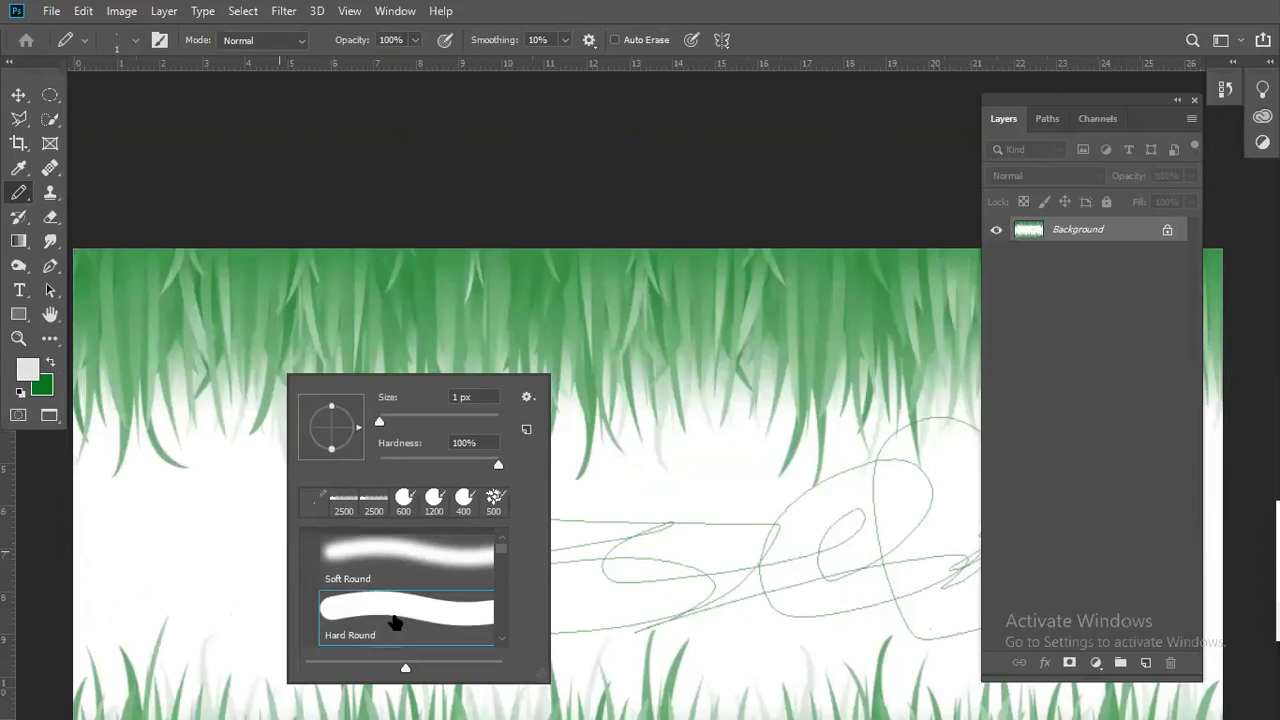
{"action": "double_click", "coordinate": [400, 608]}
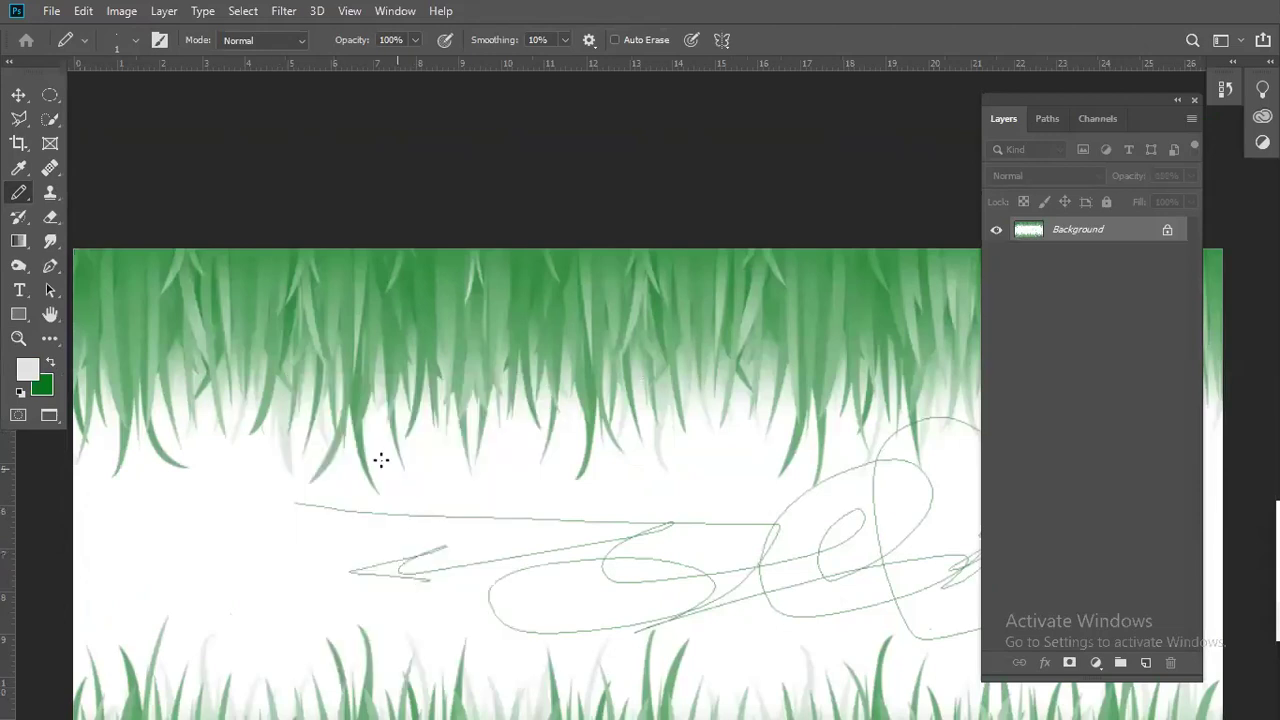
{"action": "key", "text": "bracketright"}
{"action": "key", "text": "bracketright"}
{"action": "key", "text": "bracketright"}
{"action": "mouse_move", "coordinate": [445, 466]}
{"action": "left_mouse_down"}
{"action": "mouse_move", "coordinate": [674, 486]}
{"action": "mouse_move", "coordinate": [548, 491]}
{"action": "left_mouse_up"}
{"action": "left_click_drag", "start_coordinate": [641, 460], "coordinate": [530, 518]}
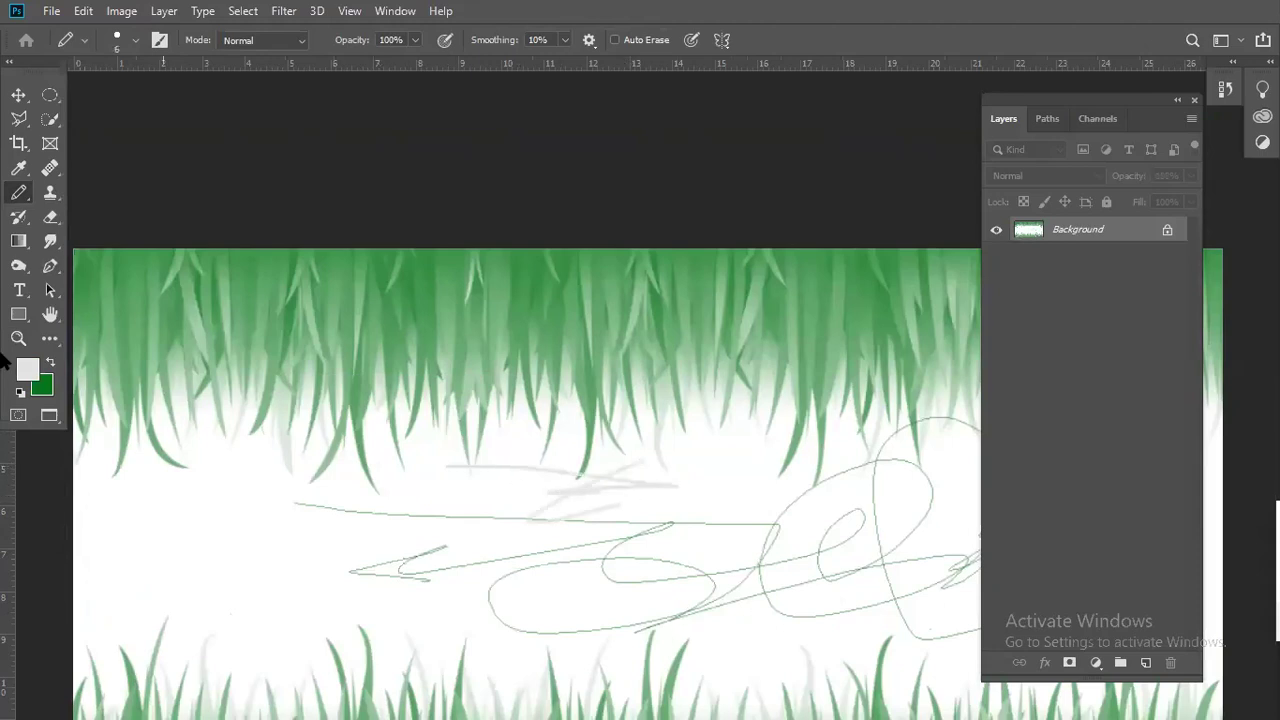
{"action": "key", "text": "x"}
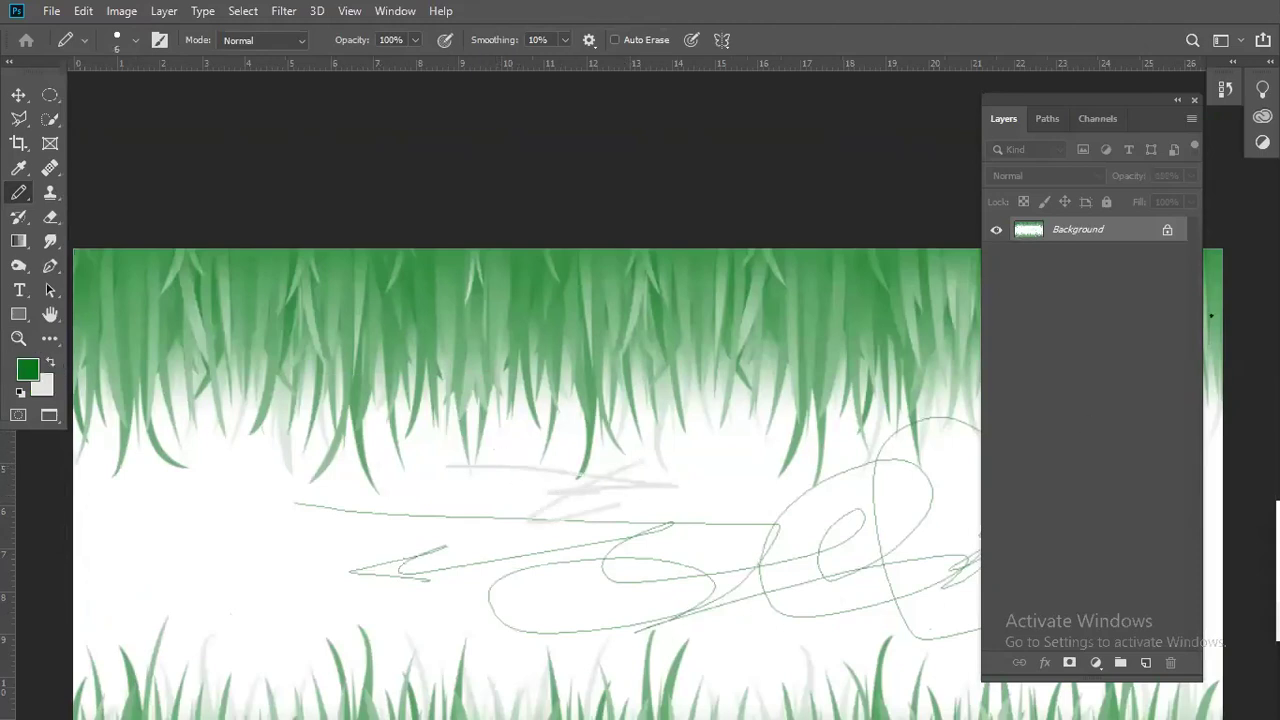
{"action": "key", "text": "ctrl+BackSpace"}
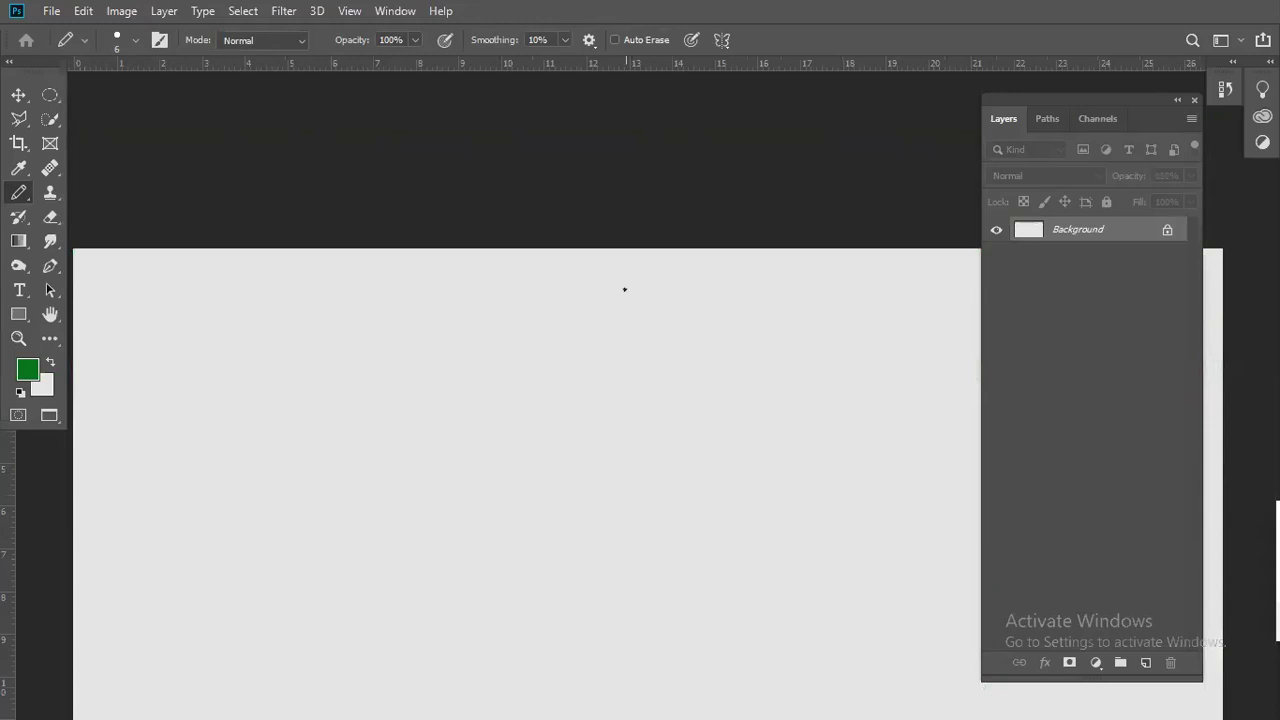
{"action": "mouse_move", "coordinate": [231, 317]}
{"action": "left_mouse_down"}
{"action": "mouse_move", "coordinate": [400, 537]}
{"action": "mouse_move", "coordinate": [911, 431]}
{"action": "mouse_move", "coordinate": [541, 420]}
{"action": "left_mouse_up"}
{"action": "left_click", "coordinate": [571, 457], "text": "alt"}
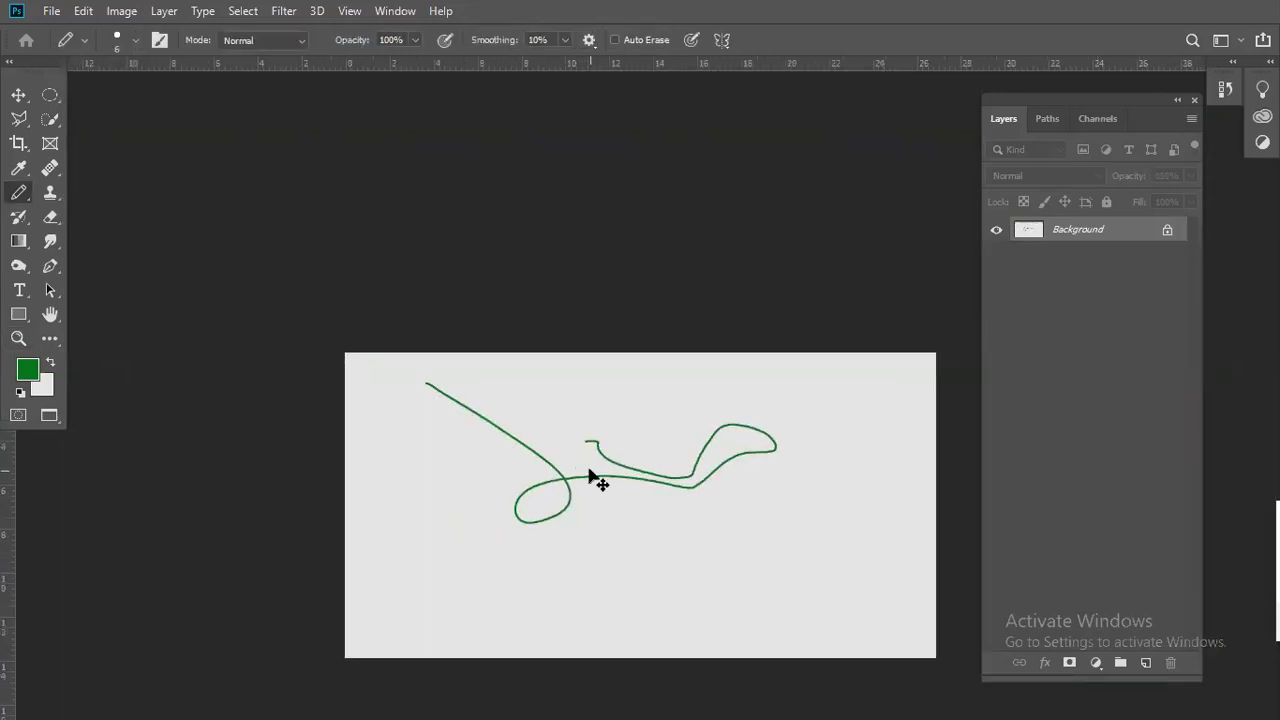
{"action": "key", "text": "ctrl+BackSpace"}
{"action": "mouse_move", "coordinate": [494, 471]}
{"action": "left_mouse_down"}
{"action": "mouse_move", "coordinate": [563, 357]}
{"action": "mouse_move", "coordinate": [613, 540]}
{"action": "mouse_move", "coordinate": [786, 506]}
{"action": "left_mouse_up"}
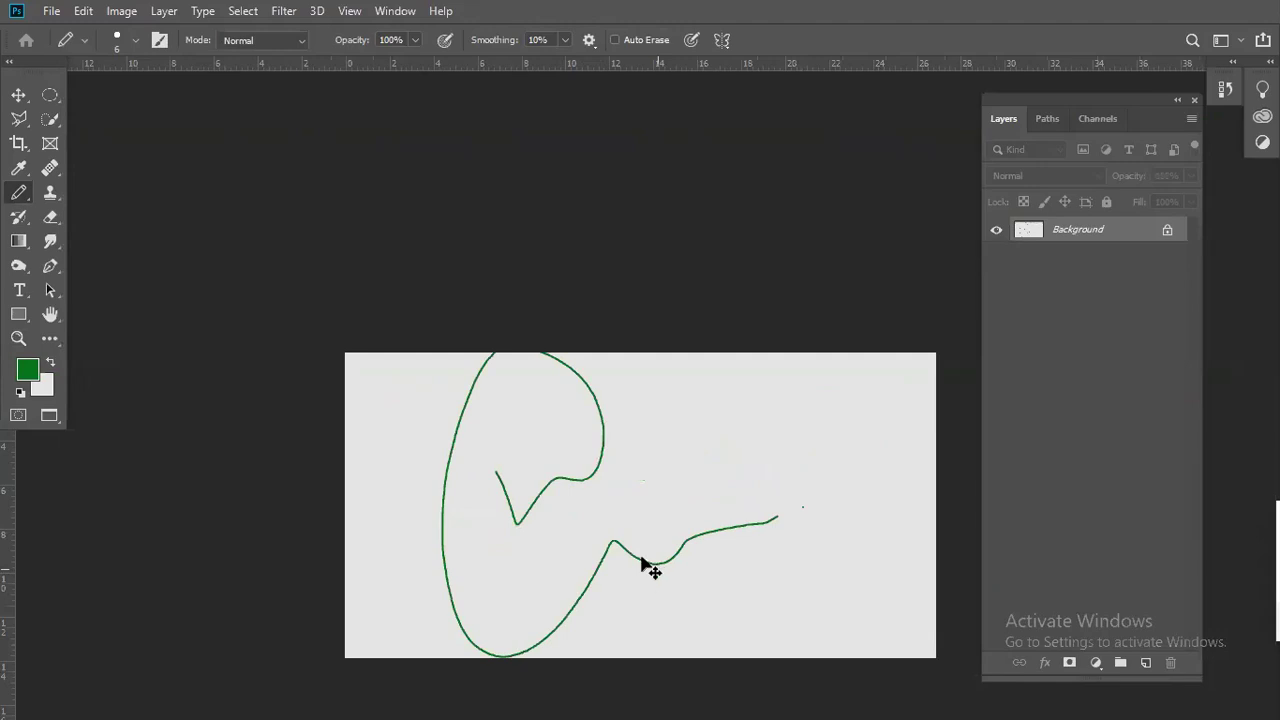
{"action": "key", "text": "ctrl+z"}
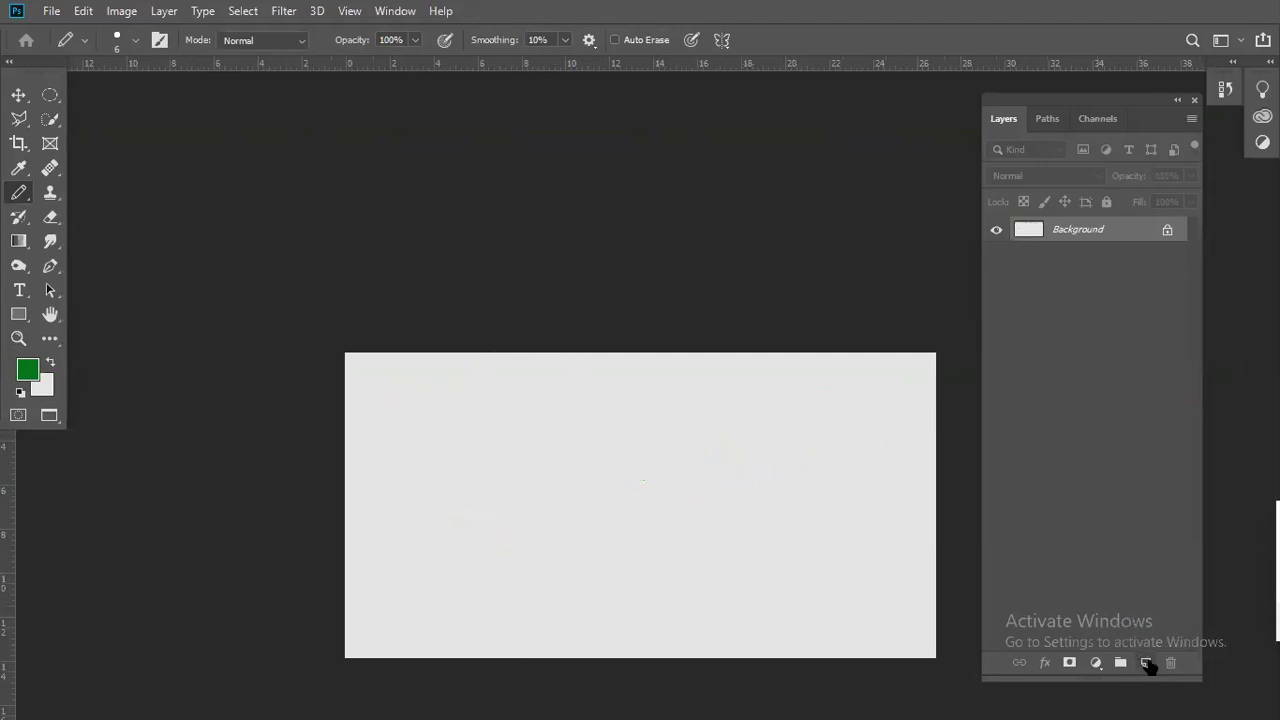
{"action": "left_click", "coordinate": [1146, 662]}
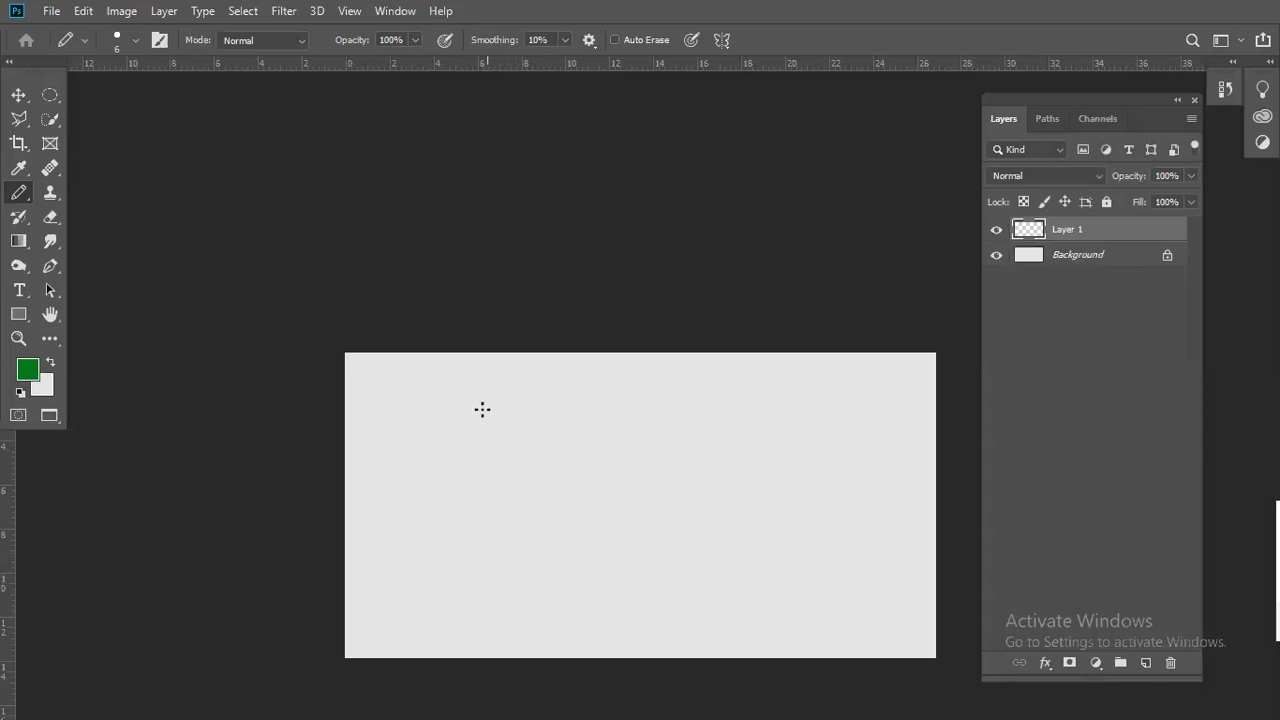
{"action": "mouse_move", "coordinate": [469, 397]}
{"action": "left_mouse_down"}
{"action": "mouse_move", "coordinate": [531, 377]}
{"action": "mouse_move", "coordinate": [466, 457]}
{"action": "mouse_move", "coordinate": [596, 543]}
{"action": "left_mouse_up"}
{"action": "key", "text": "ctrl+z"}
{"action": "left_click_drag", "start_coordinate": [536, 401], "coordinate": [560, 593]}
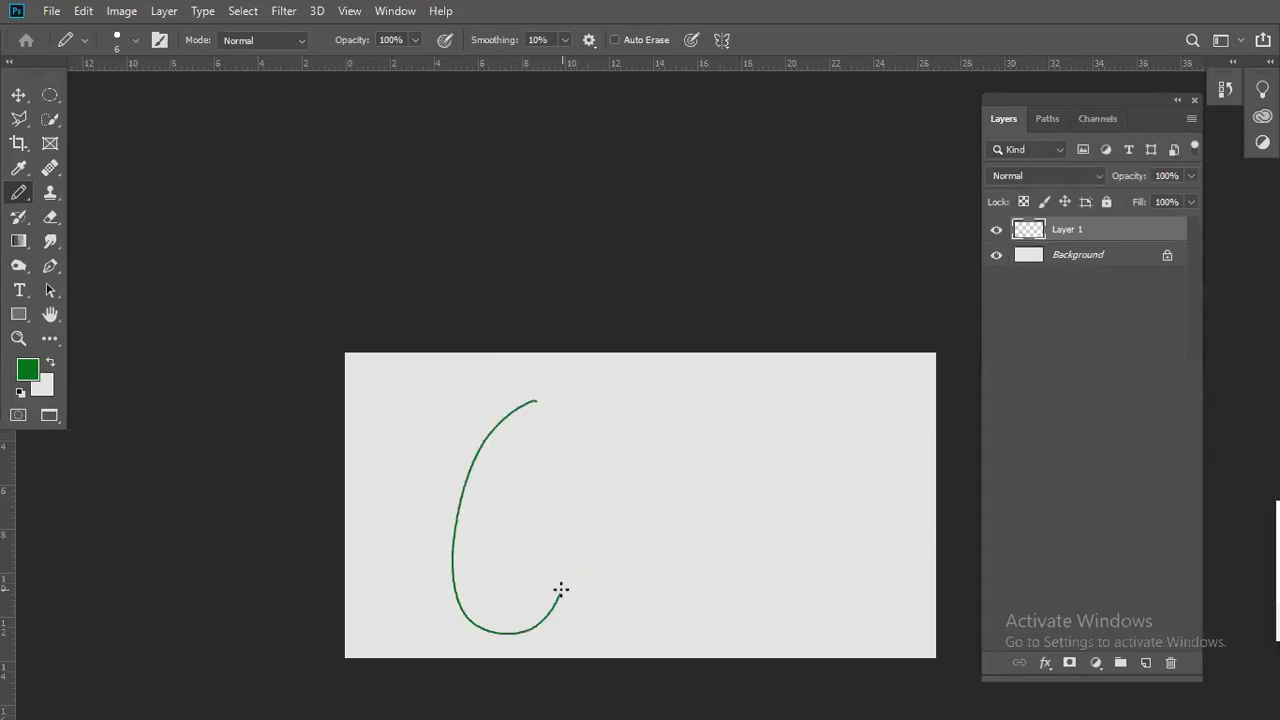
{"action": "left_click_drag", "start_coordinate": [571, 536], "coordinate": [557, 574]}
{"action": "mouse_move", "coordinate": [547, 537]}
{"action": "left_mouse_down"}
{"action": "mouse_move", "coordinate": [560, 557]}
{"action": "mouse_move", "coordinate": [612, 575]}
{"action": "mouse_move", "coordinate": [651, 536]}
{"action": "mouse_move", "coordinate": [662, 576]}
{"action": "left_mouse_up"}
{"action": "left_click_drag", "start_coordinate": [669, 466], "coordinate": [710, 590]}
{"action": "left_click_drag", "start_coordinate": [663, 531], "coordinate": [696, 545]}
{"action": "left_click_drag", "start_coordinate": [715, 534], "coordinate": [722, 552]}
{"action": "mouse_move", "coordinate": [726, 506]}
{"action": "left_mouse_down"}
{"action": "mouse_move", "coordinate": [786, 586]}
{"action": "mouse_move", "coordinate": [842, 553]}
{"action": "left_mouse_up"}
{"action": "left_click", "coordinate": [888, 509]}
{"action": "key", "text": "ctrl+z"}
{"action": "key", "text": "ctrl+z"}
{"action": "key", "text": "ctrl+z"}
{"action": "key", "text": "ctrl+z"}
{"action": "key", "text": "ctrl+z"}
{"action": "key", "text": "ctrl+z"}
{"action": "key", "text": "ctrl+z"}
{"action": "key", "text": "ctrl+z"}
{"action": "key", "text": "ctrl+z"}
{"action": "key", "text": "ctrl+z"}
{"action": "key", "text": "ctrl+z"}
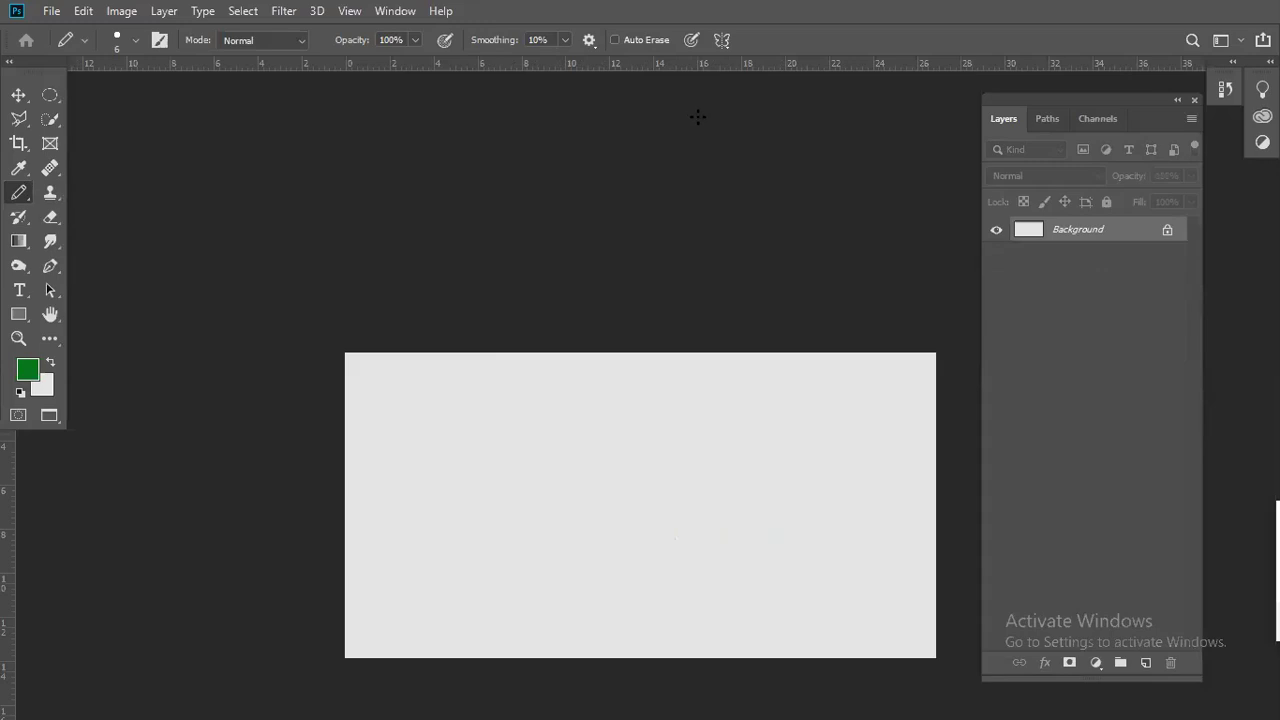
- Select the Spot Healing Brush Tool and reset colours to default black and white
{"action": "right_click", "coordinate": [24, 194]}
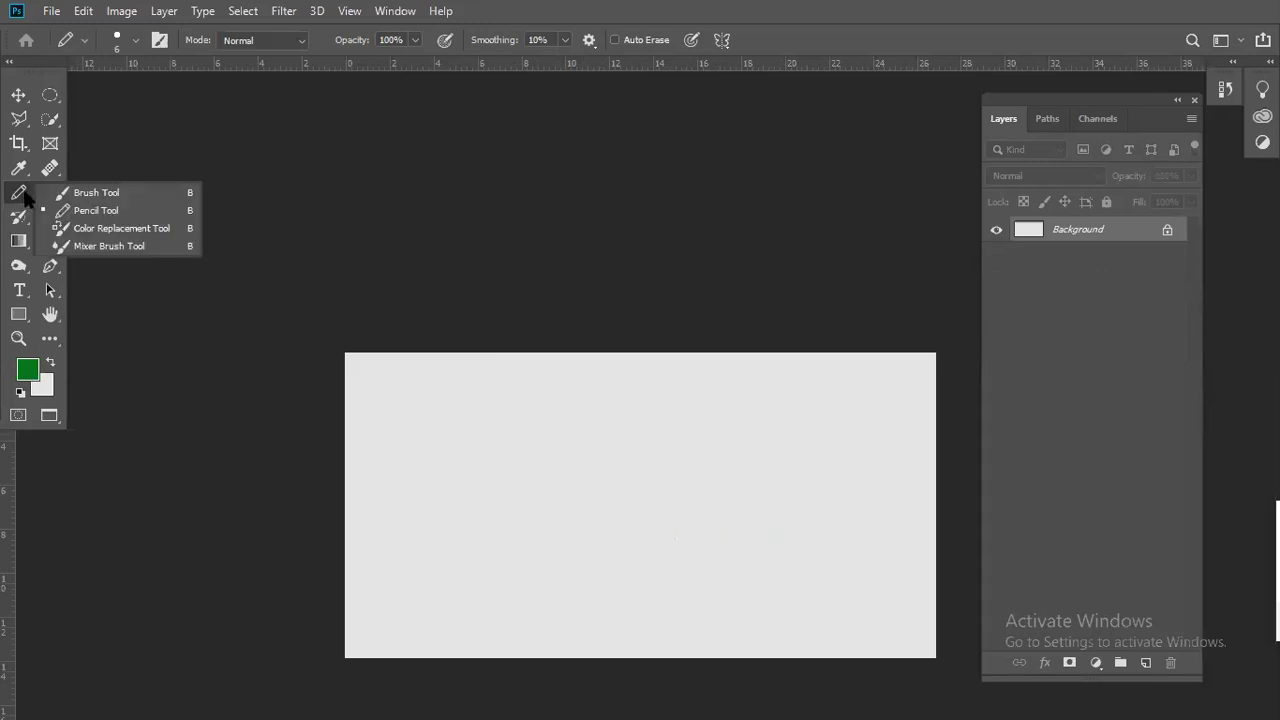
{"action": "left_click", "coordinate": [80, 192]}
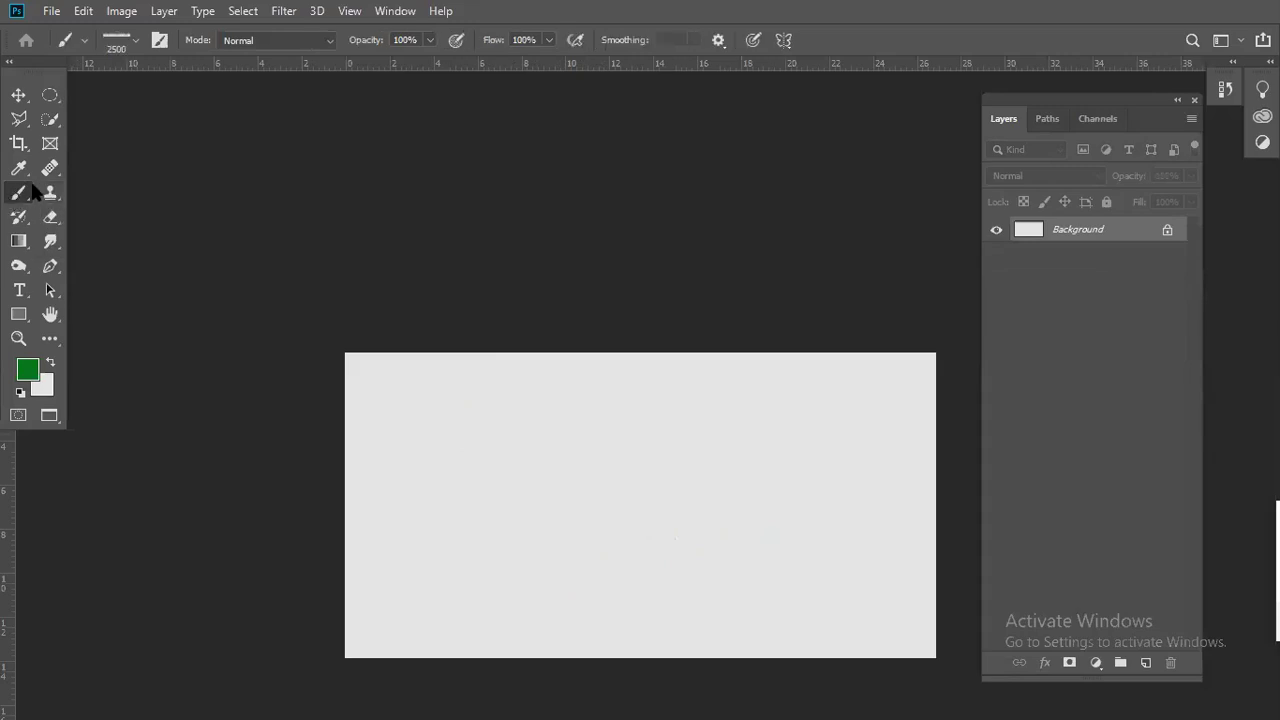
{"action": "left_click", "coordinate": [50, 168]}
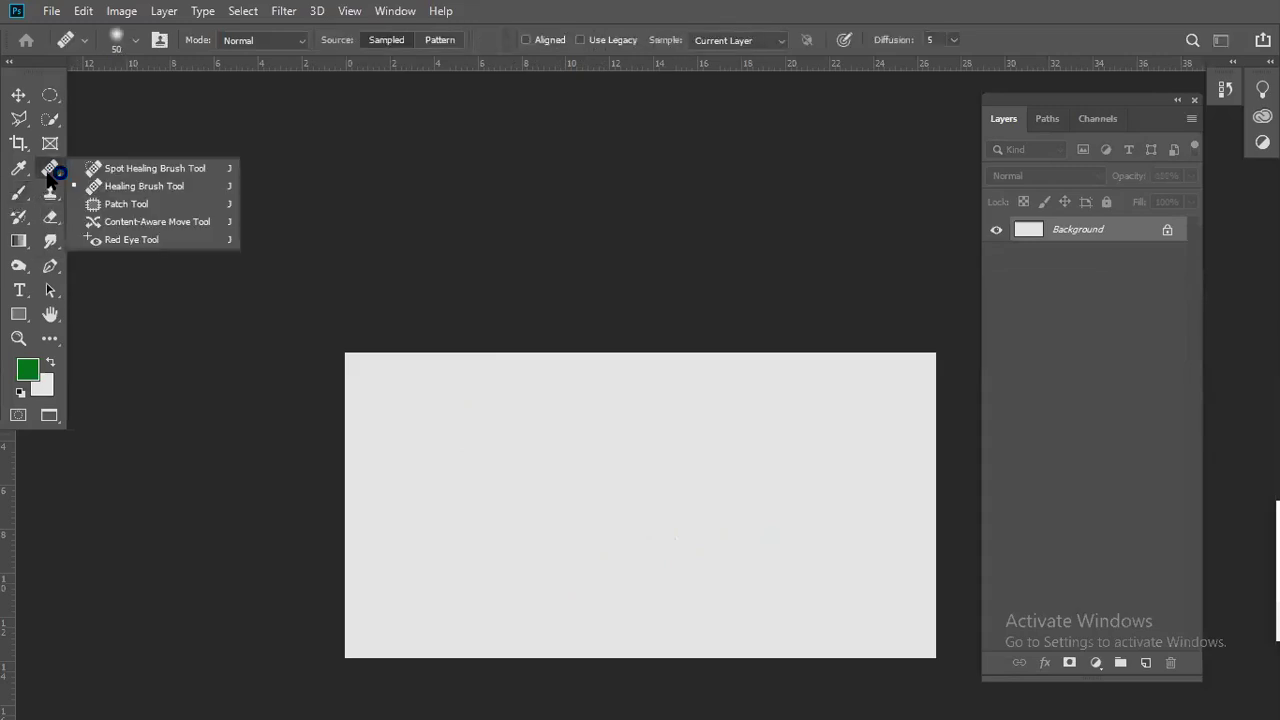
{"action": "left_click", "coordinate": [166, 170]}
{"action": "right_click", "coordinate": [56, 169]}
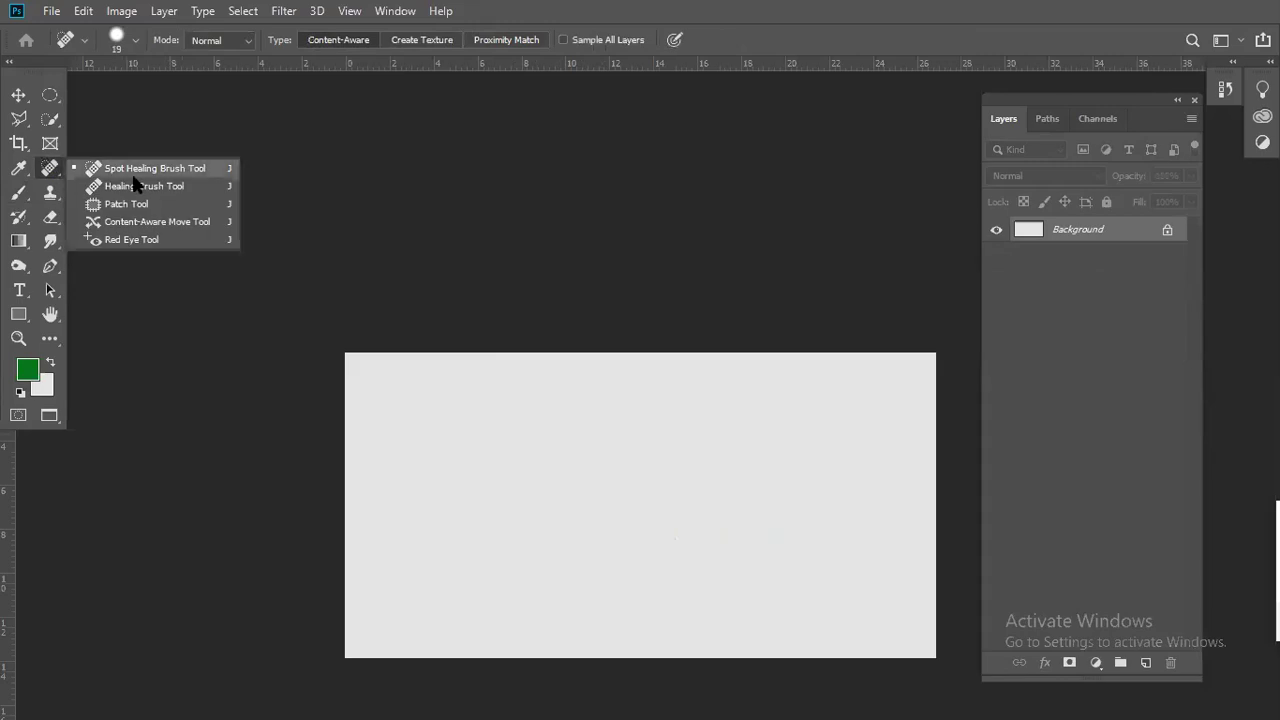
{"action": "left_click", "coordinate": [965, 35]}
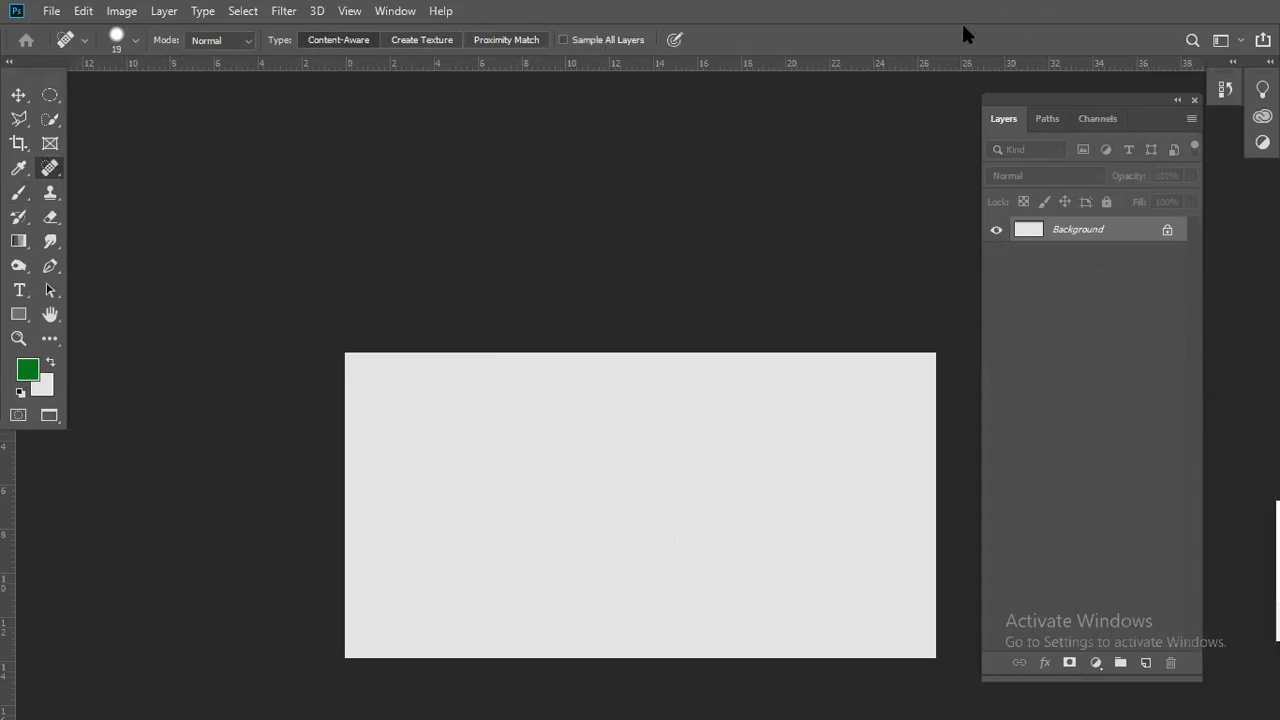
{"action": "key", "text": "d"}
{"action": "right_click", "coordinate": [51, 168]}
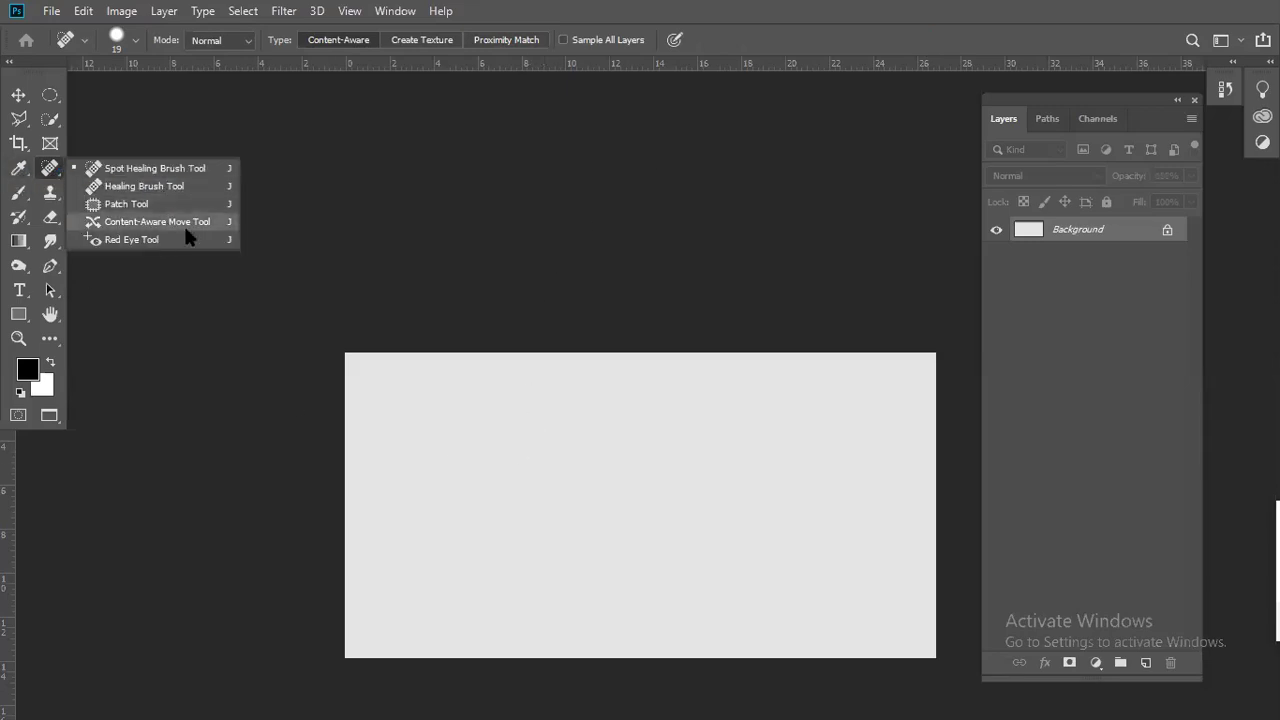
- Close the open healing tools list, leaving the tool unchanged
{"action": "left_click", "coordinate": [1140, 236]}
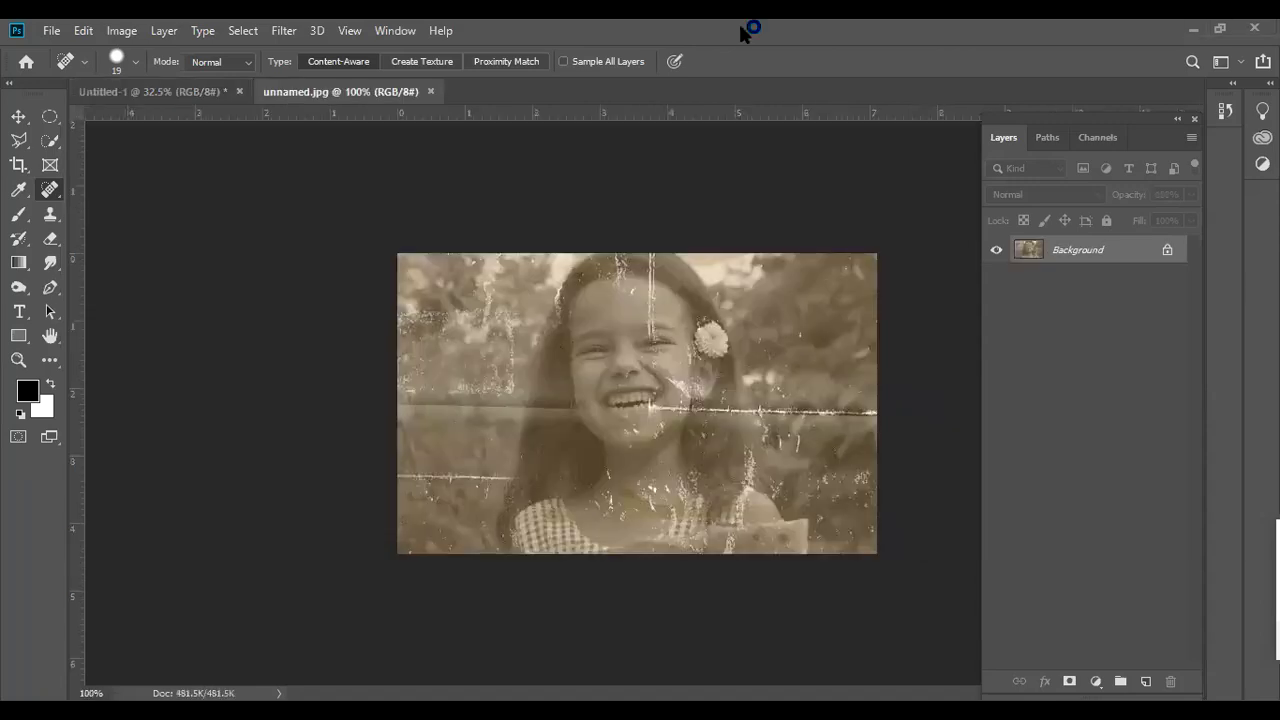
- Zoom in on the girl's eye and keep the Spot Healing Brush Tool selected
{"action": "key", "text": "z"}
{"action": "left_click_drag", "start_coordinate": [634, 326], "coordinate": [730, 343]}
{"action": "left_click_drag", "start_coordinate": [580, 354], "coordinate": [470, 362]}
{"action": "key", "text": "j"}
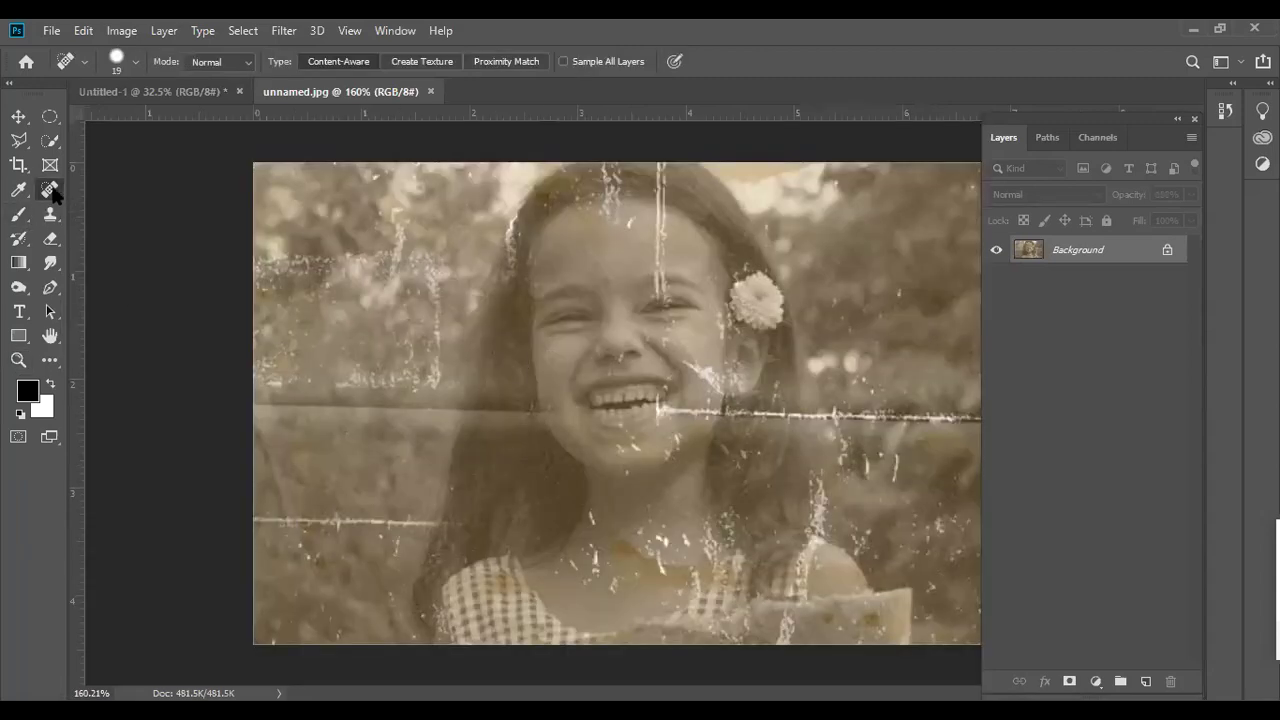
{"action": "right_click", "coordinate": [52, 192]}
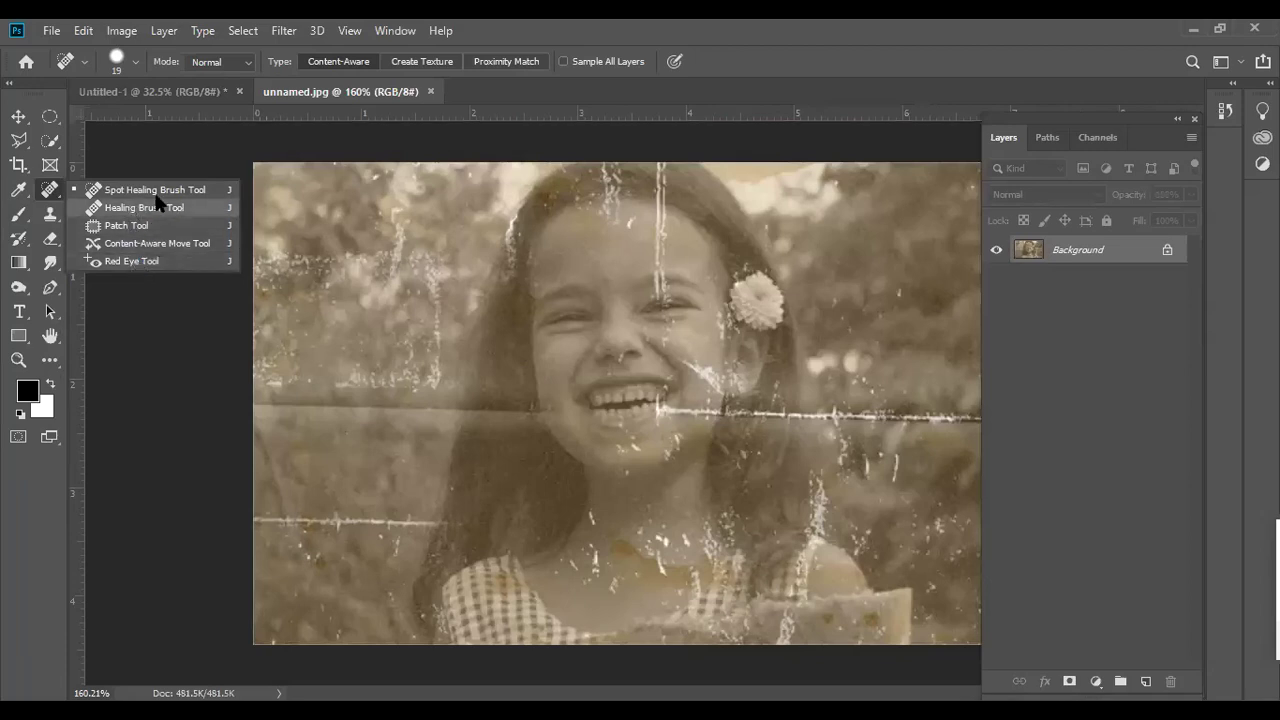
{"action": "left_click", "coordinate": [156, 192]}
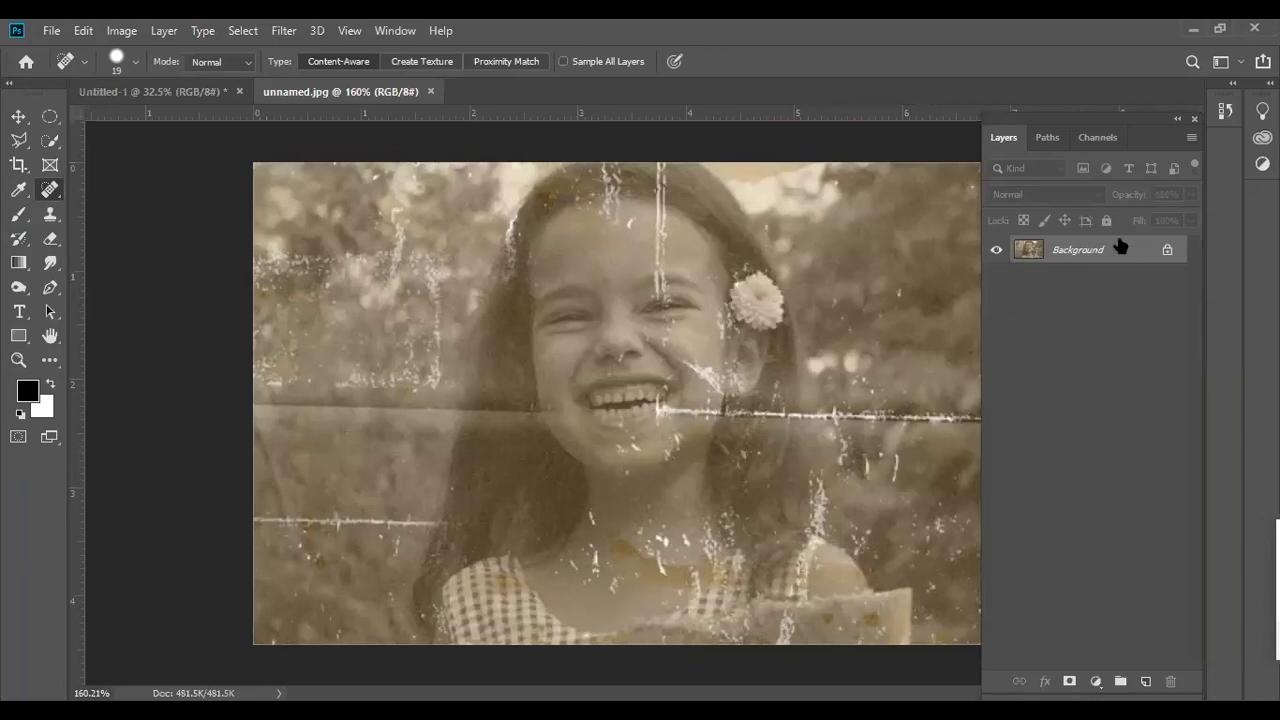
- Duplicate Background to Layer 1 and spot-heal four scratches on the photo's right side
{"action": "key", "text": "ctrl+j"}
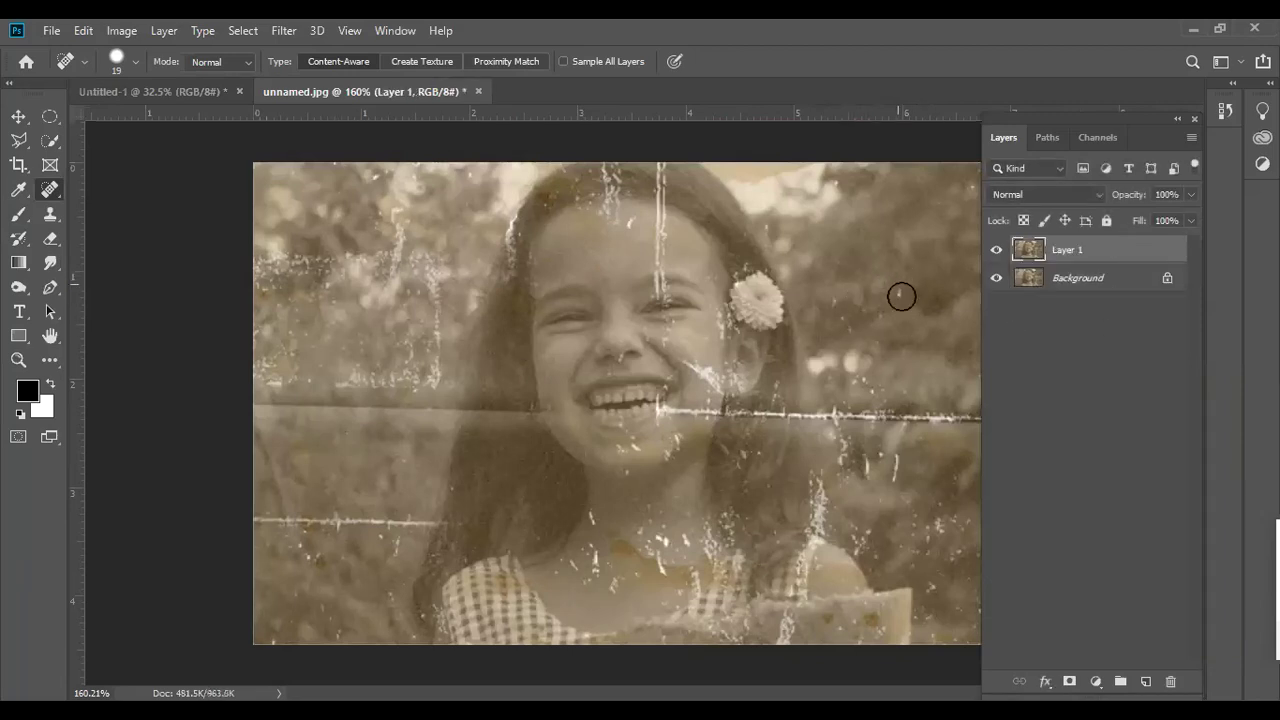
{"action": "left_click_drag", "start_coordinate": [828, 295], "coordinate": [853, 346]}
{"action": "mouse_move", "coordinate": [906, 460]}
{"action": "left_mouse_down"}
{"action": "mouse_move", "coordinate": [894, 495]}
{"action": "mouse_move", "coordinate": [922, 545]}
{"action": "mouse_move", "coordinate": [958, 535]}
{"action": "mouse_move", "coordinate": [922, 612]}
{"action": "left_mouse_up"}
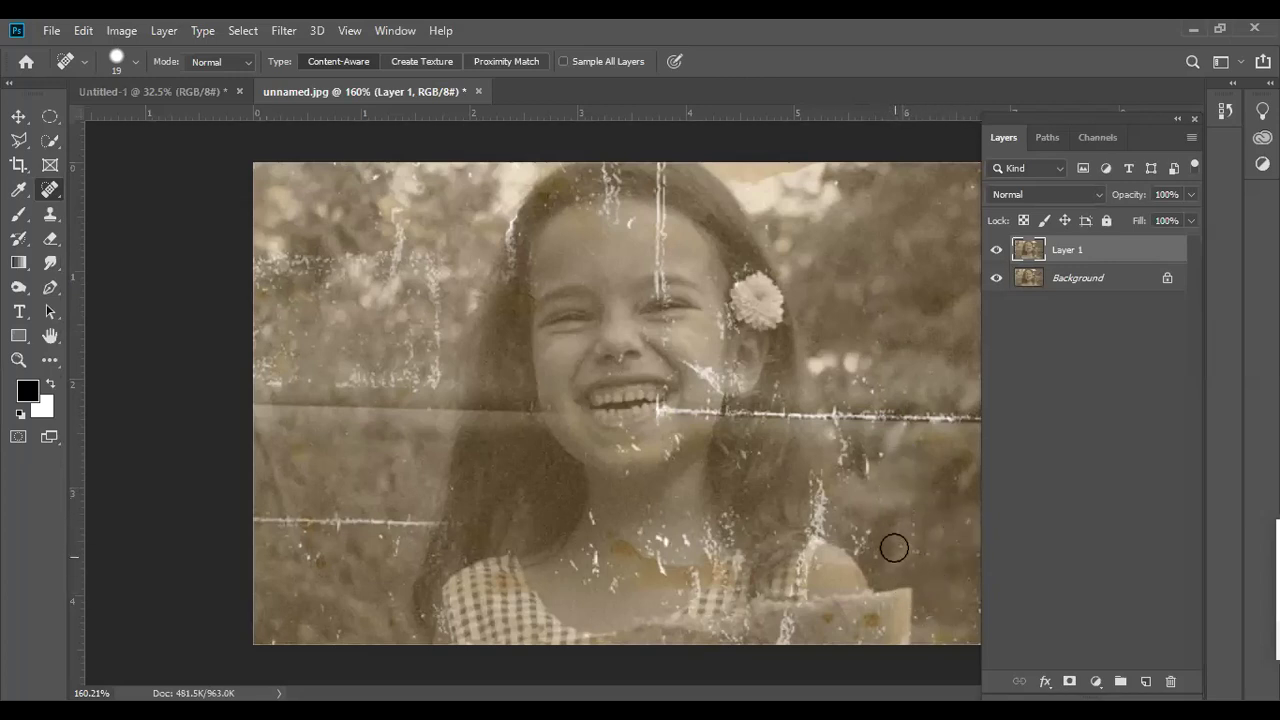
{"action": "left_click_drag", "start_coordinate": [863, 534], "coordinate": [866, 550]}
{"action": "left_click_drag", "start_coordinate": [866, 463], "coordinate": [846, 425]}
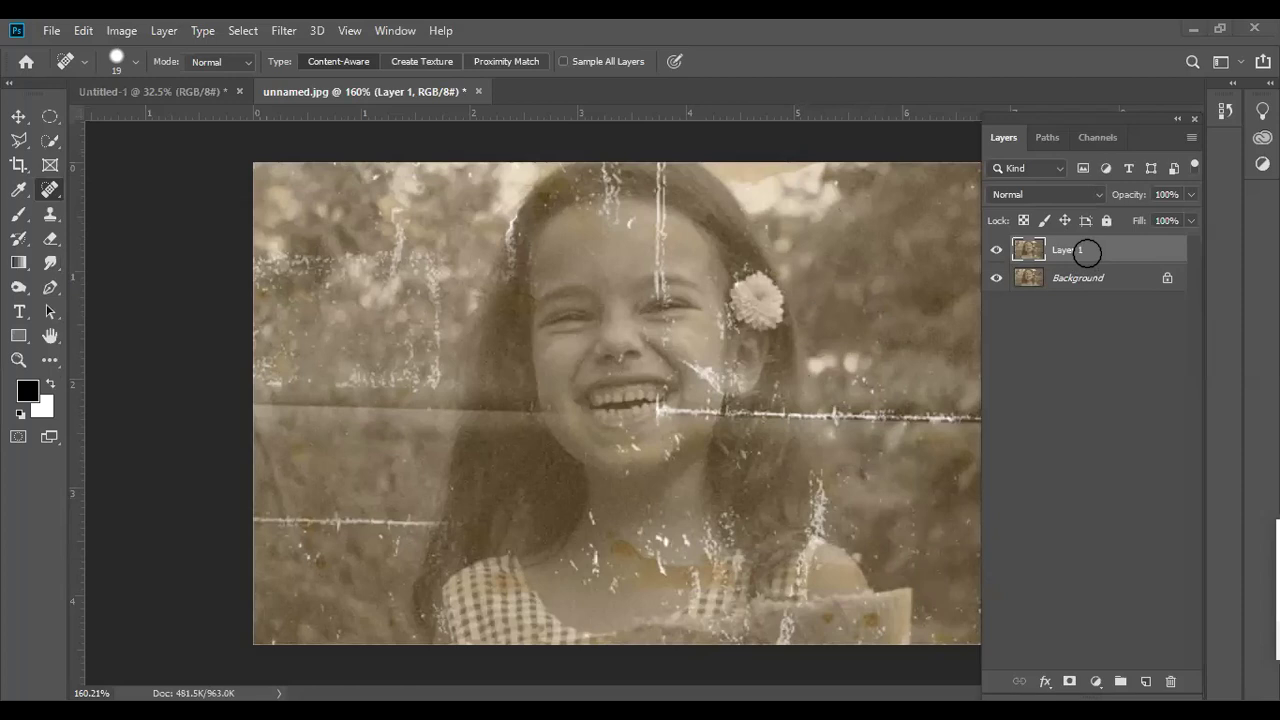
{"action": "scroll", "coordinate": [514, 366], "scroll_direction": "down", "scroll_amount": 2}
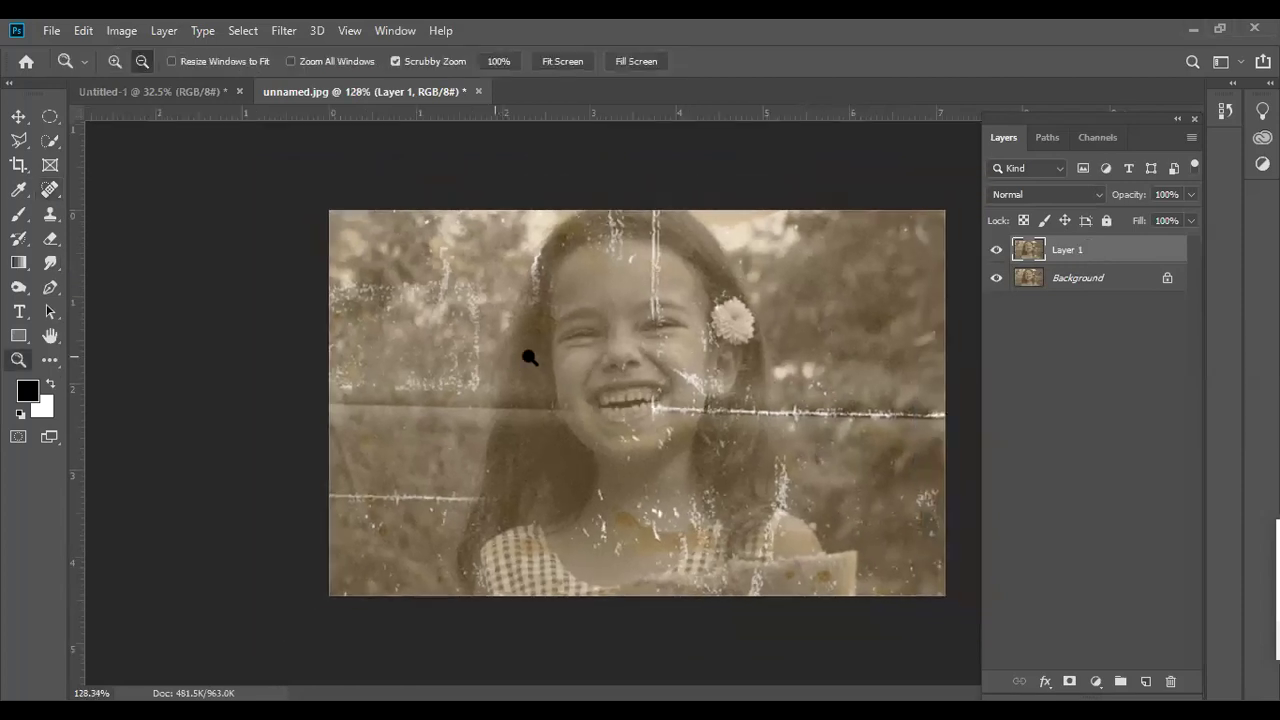
{"action": "left_click", "coordinate": [996, 250]}
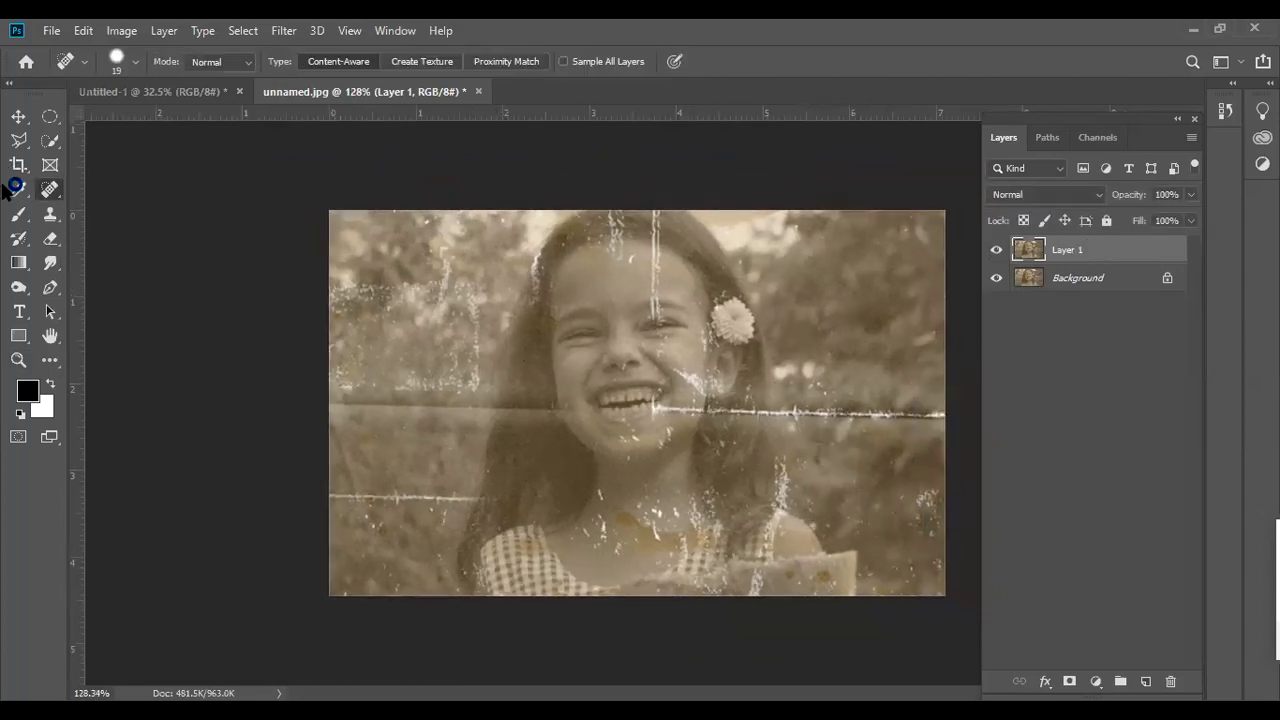
- Switch from the healing tool group to the regular Healing Brush Tool
{"action": "right_click", "coordinate": [47, 197]}
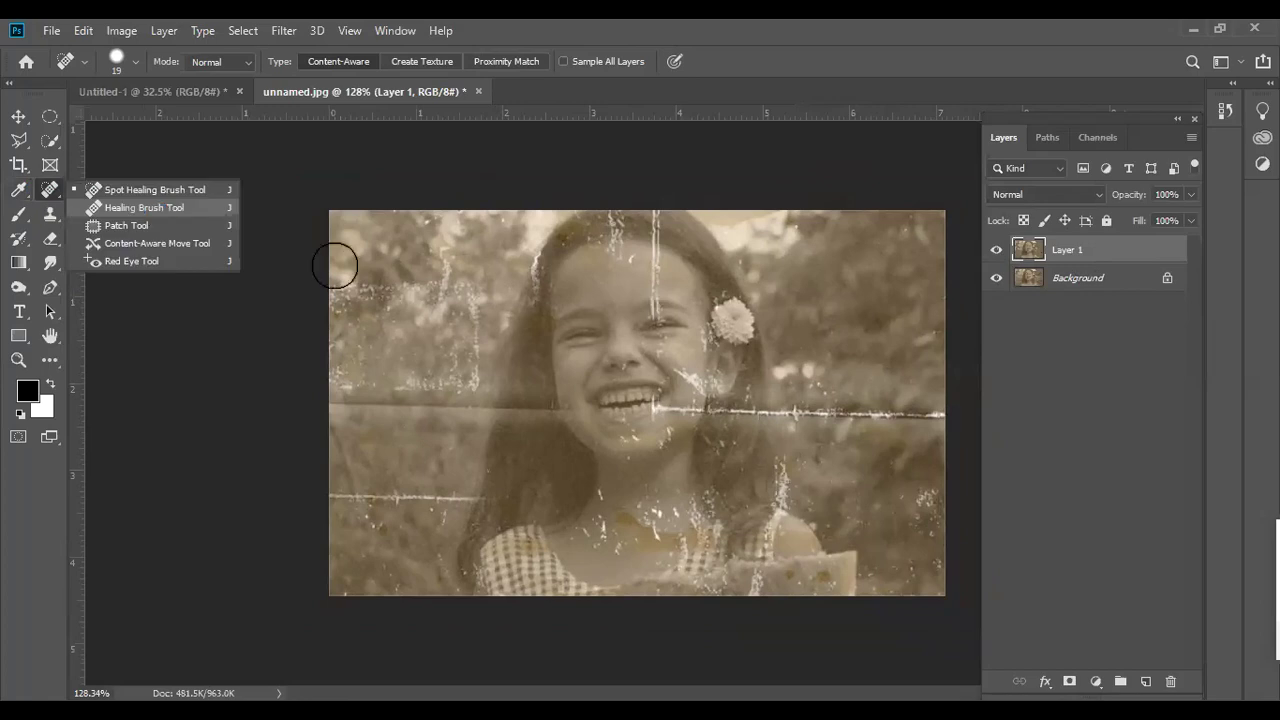
{"action": "key", "text": "z"}
{"action": "left_click", "coordinate": [467, 323]}
{"action": "scroll", "coordinate": [462, 322], "scroll_direction": "down", "scroll_amount": 3}
{"action": "key", "text": "j"}
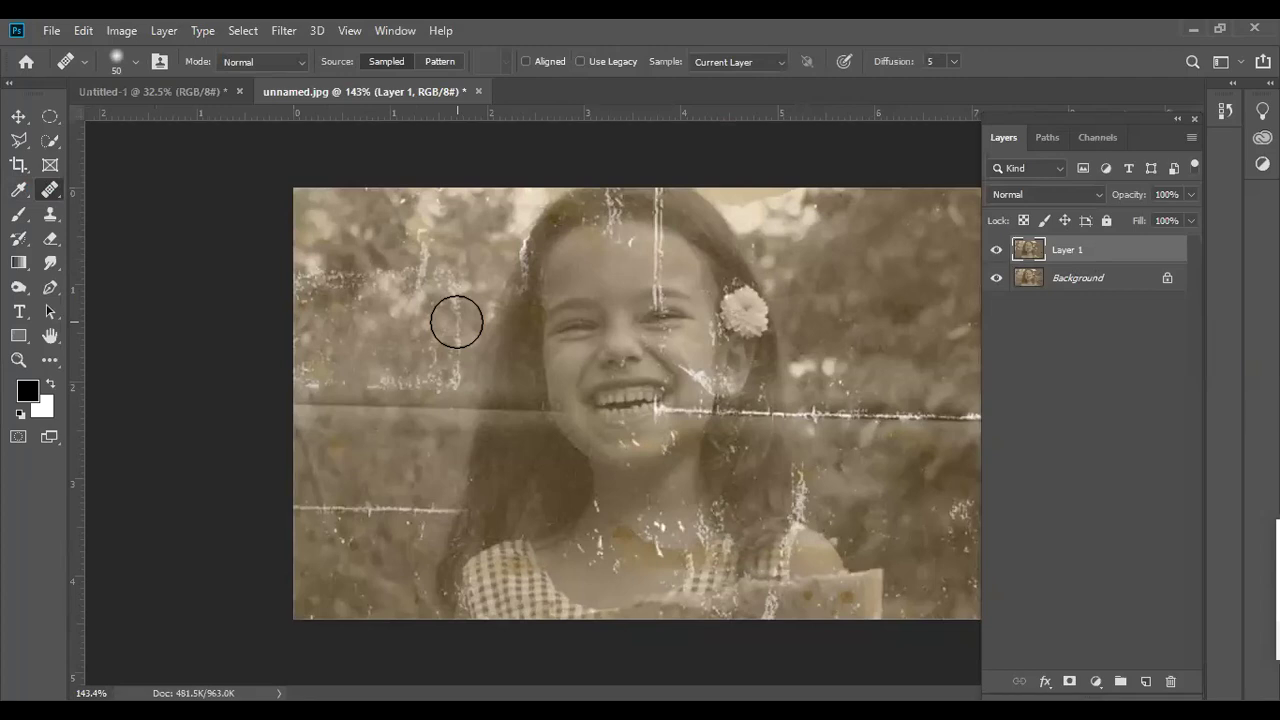
{"action": "key", "text": "z"}
{"action": "scroll", "coordinate": [714, 349], "scroll_direction": "up", "scroll_amount": 2}
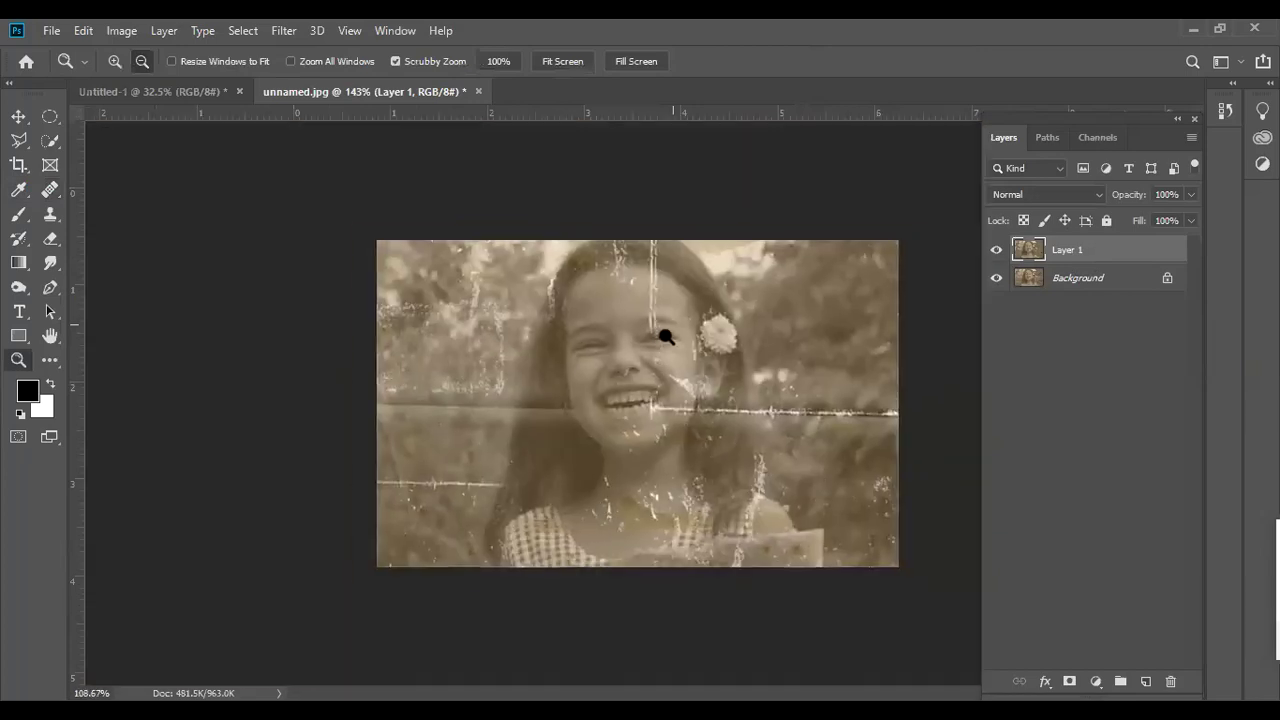
{"action": "scroll", "coordinate": [663, 334], "scroll_direction": "down", "scroll_amount": 3}
{"action": "key", "text": "j"}
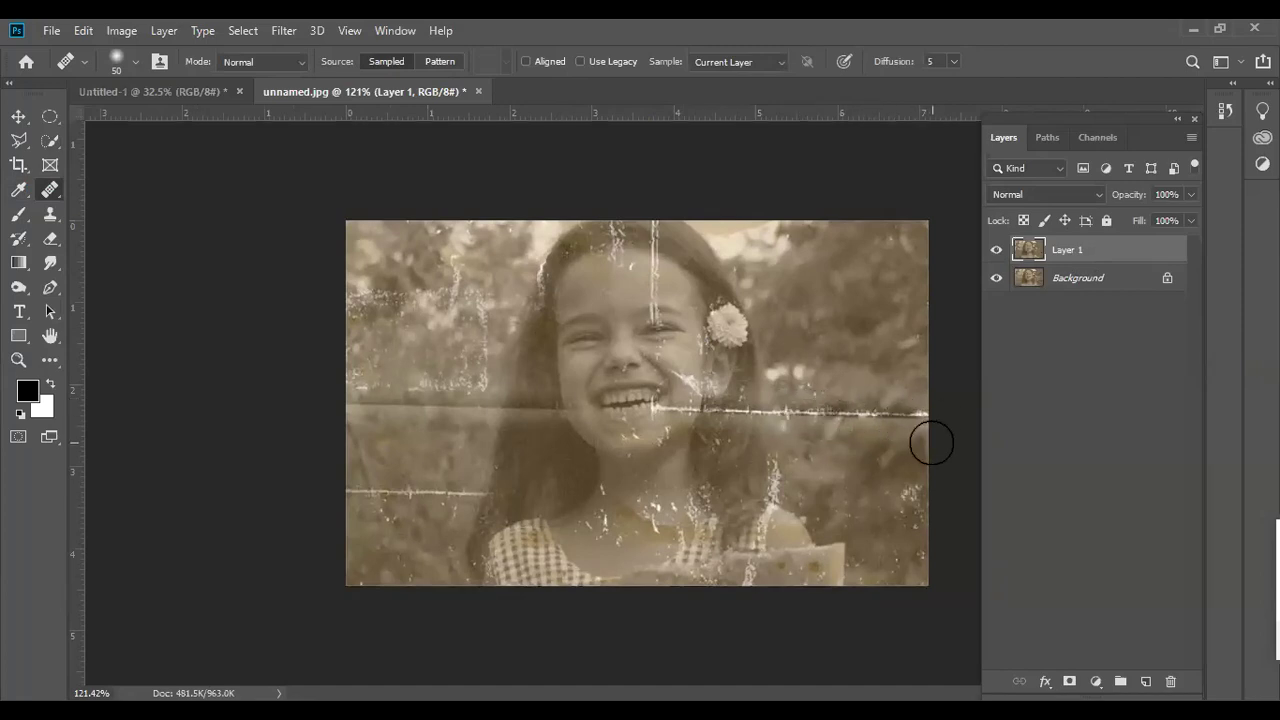
- Zoom in on the girl's face in Full Screen Mode with Menu Bar, repositioning the photo
{"action": "left_click", "coordinate": [877, 429], "text": "ctrl"}
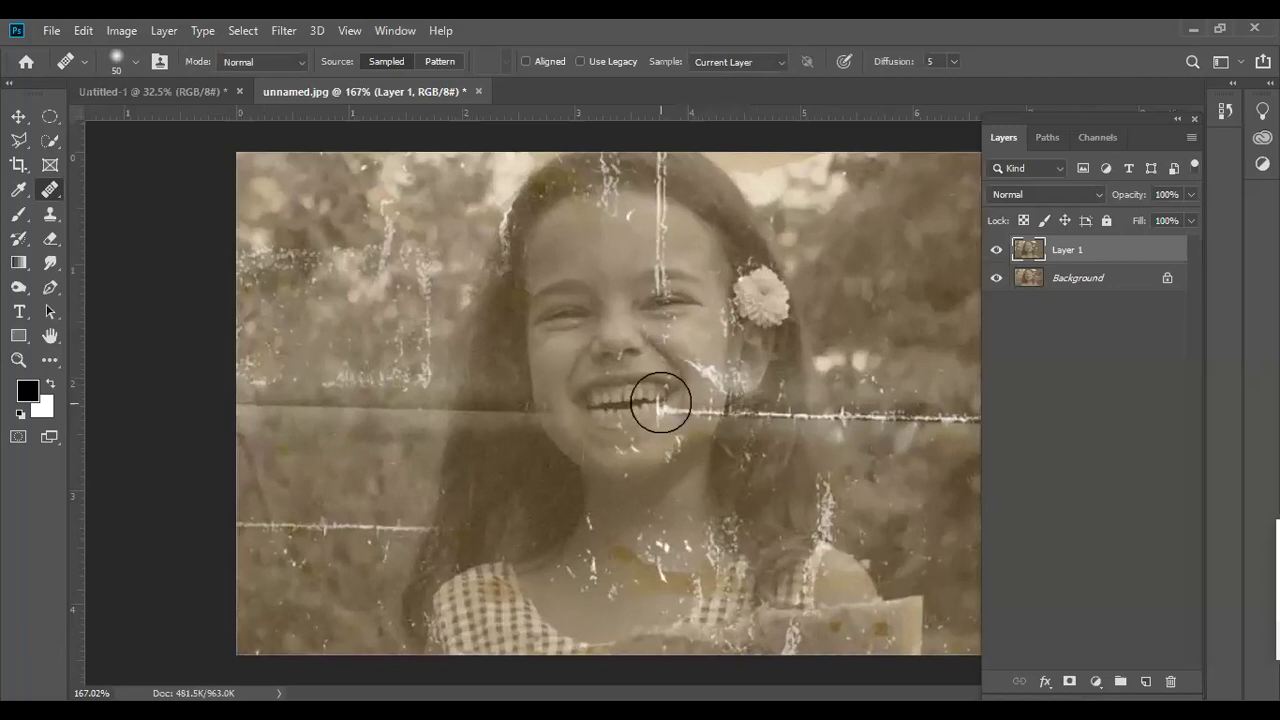
{"action": "key", "text": "f"}
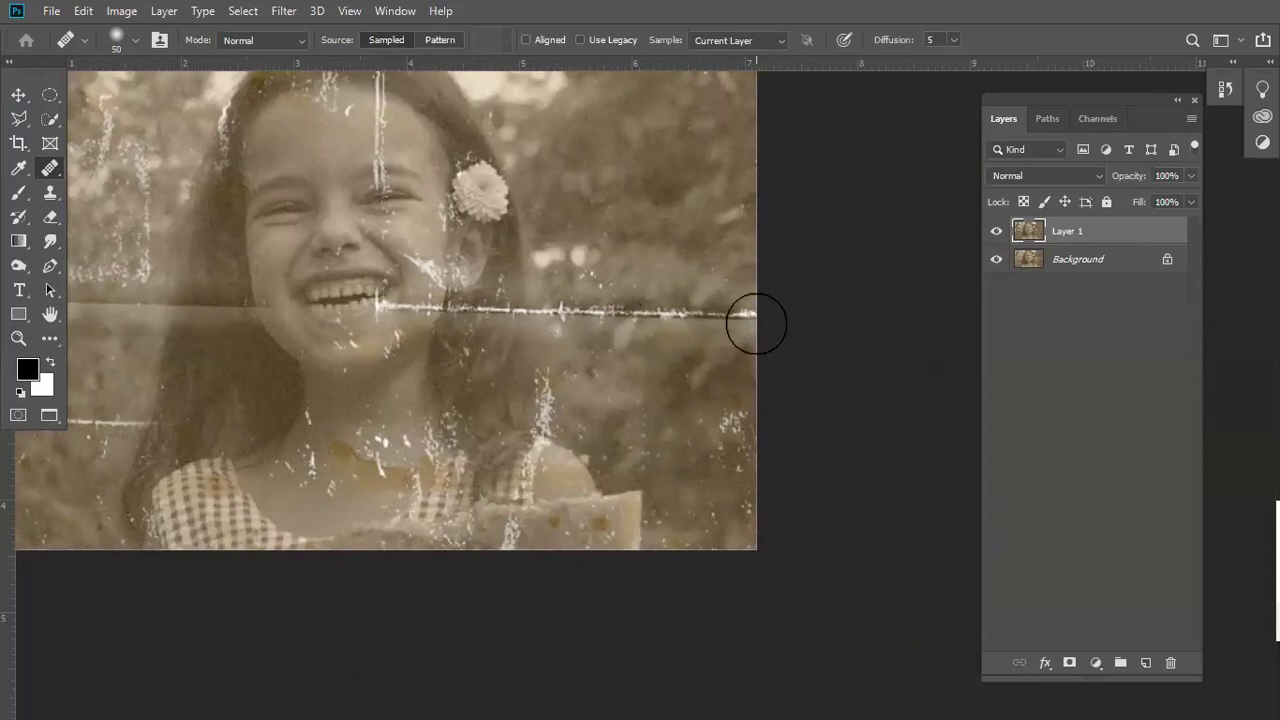
{"action": "key", "text": "space"}
{"action": "left_click_drag", "start_coordinate": [662, 235], "coordinate": [624, 296]}
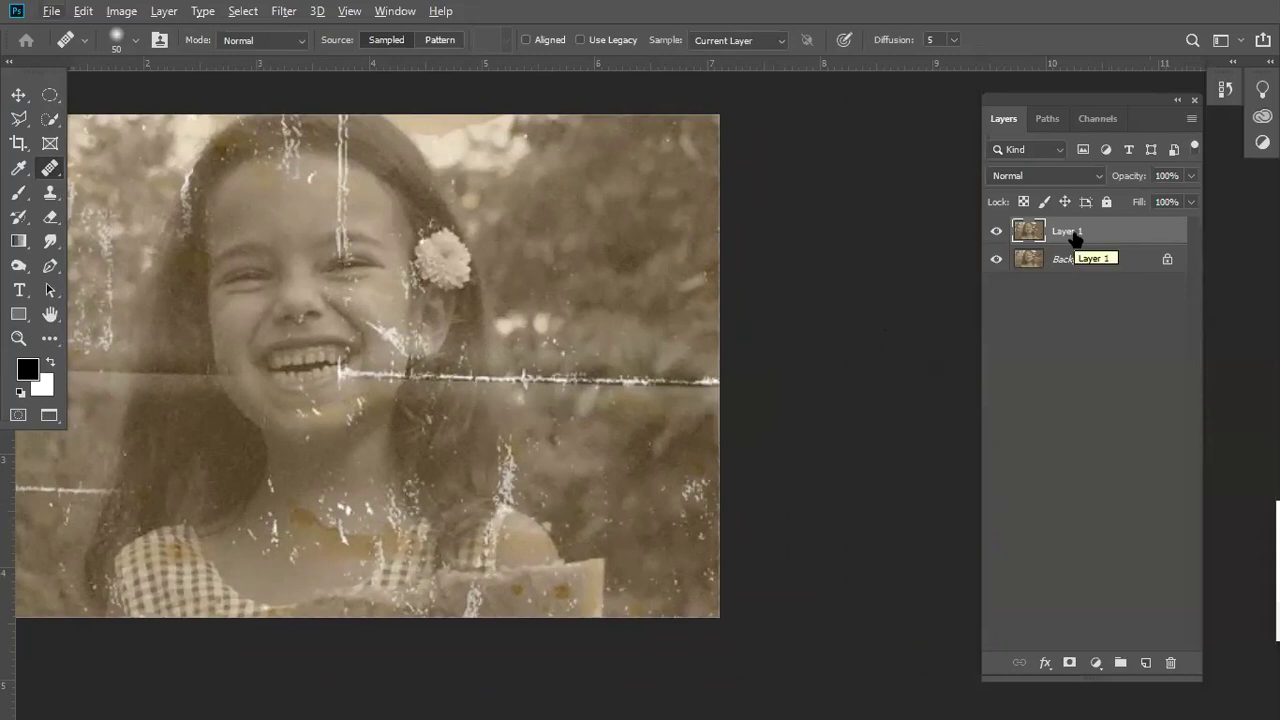
- Add an empty Layer 2 above Layer 1 and set healing Sample to All Layers
{"action": "left_click", "coordinate": [1146, 662]}
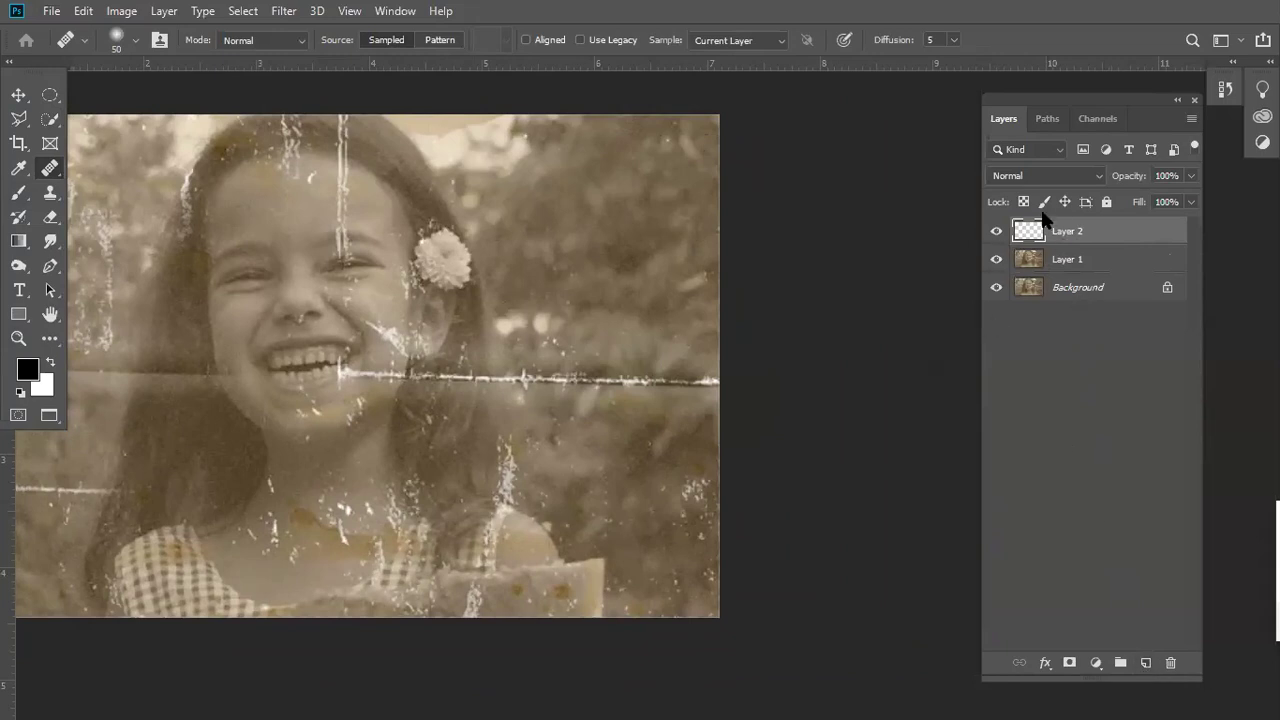
{"action": "left_click", "coordinate": [996, 232]}
{"action": "left_click", "coordinate": [744, 40]}
{"action": "left_click", "coordinate": [737, 86]}
- Confirm All Layers sampling and make Layer 2 the active layer again
{"action": "left_click", "coordinate": [1082, 261]}
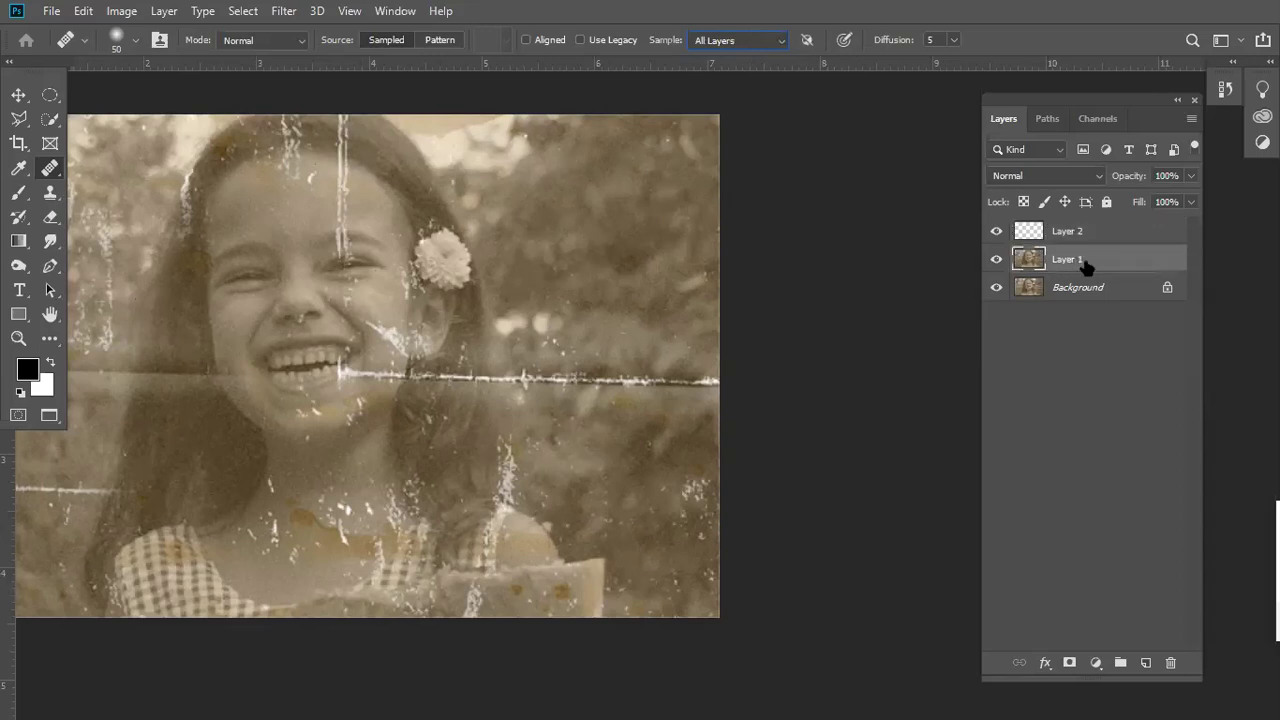
{"action": "left_click", "coordinate": [742, 40]}
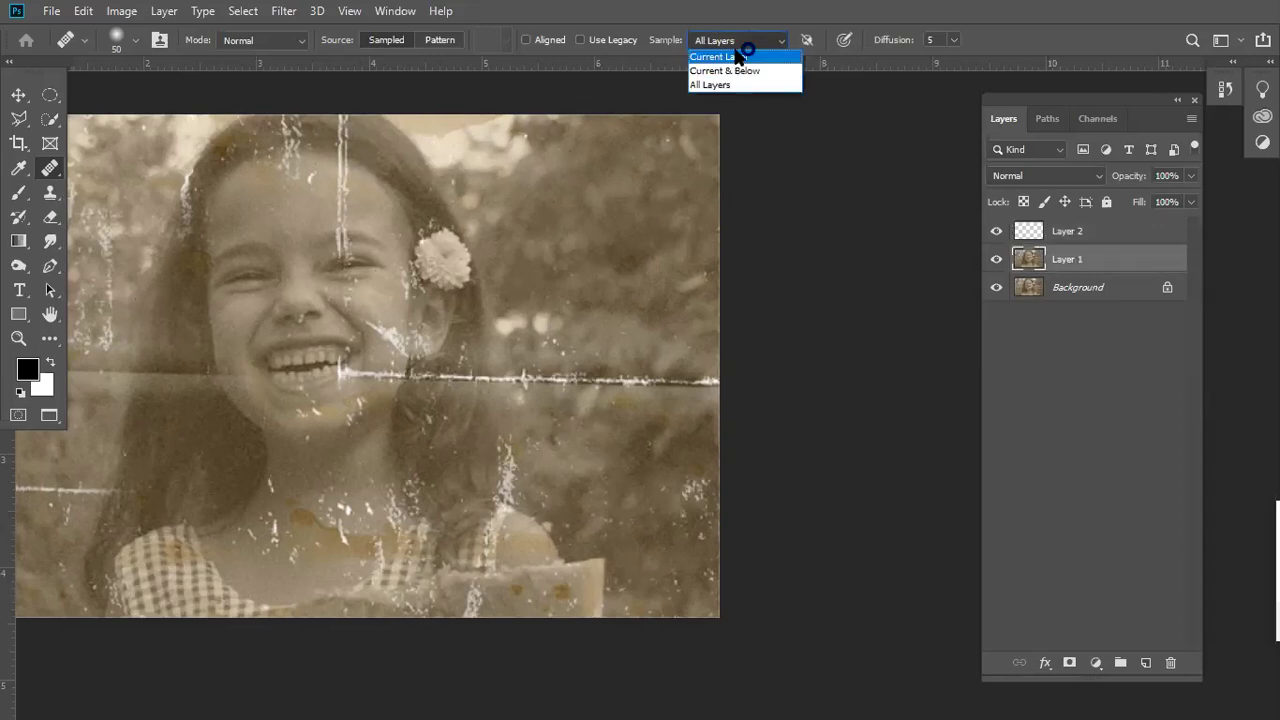
{"action": "left_click", "coordinate": [1088, 236]}
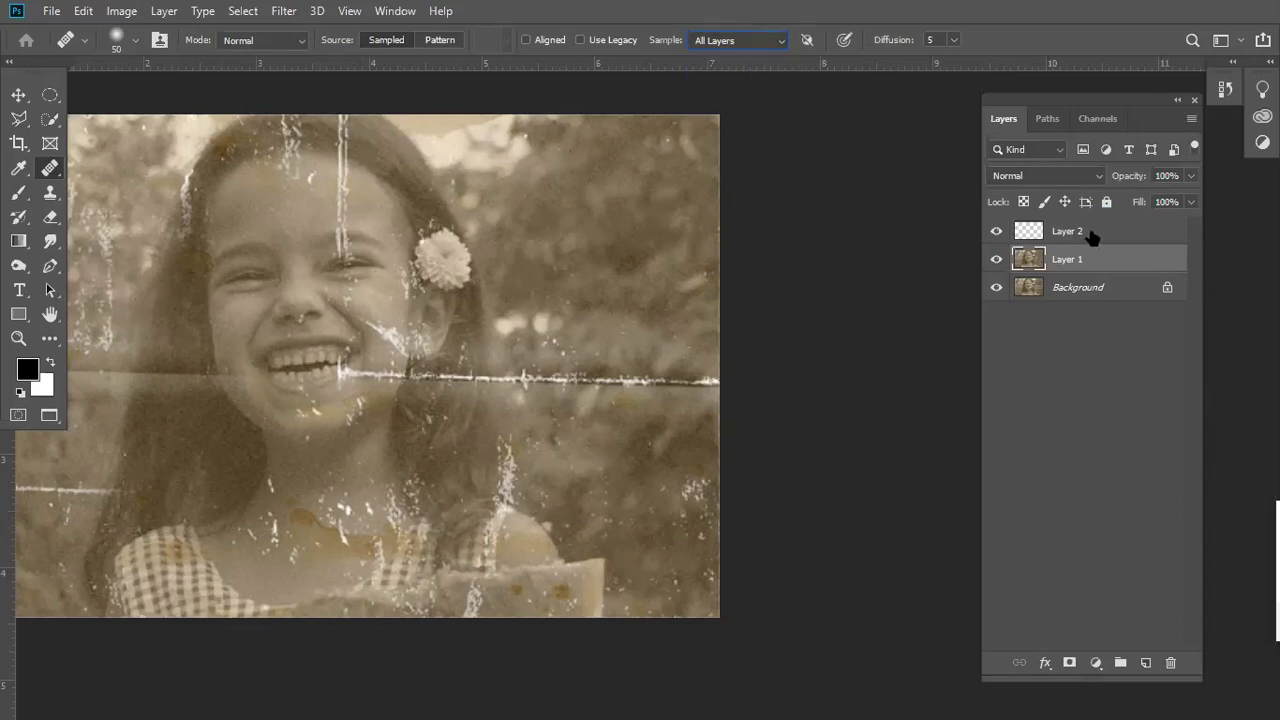
{"action": "left_click", "coordinate": [1095, 234]}
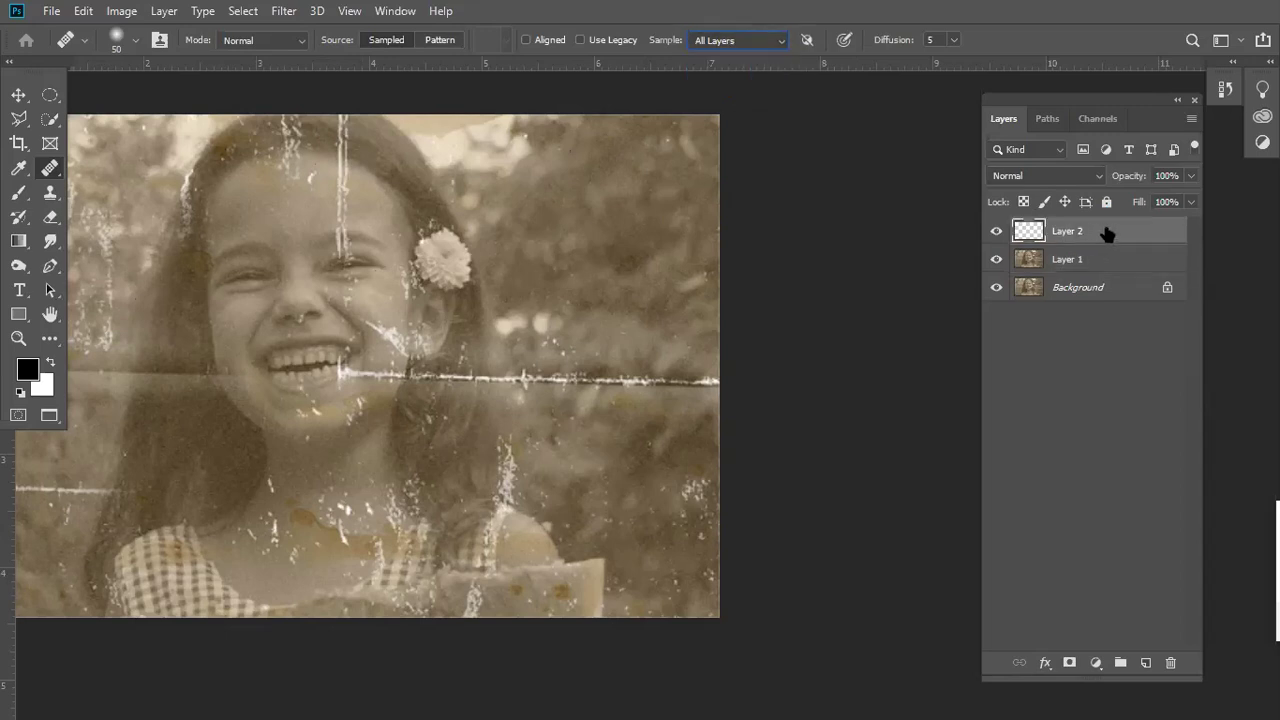
{"action": "left_click", "coordinate": [716, 38]}
{"action": "left_click", "coordinate": [722, 86]}
- Zoom in on the background right of the girl, keep the Healing Brush, and shrink it
{"action": "left_click_drag", "start_coordinate": [657, 463], "coordinate": [634, 349]}
{"action": "key", "text": "z"}
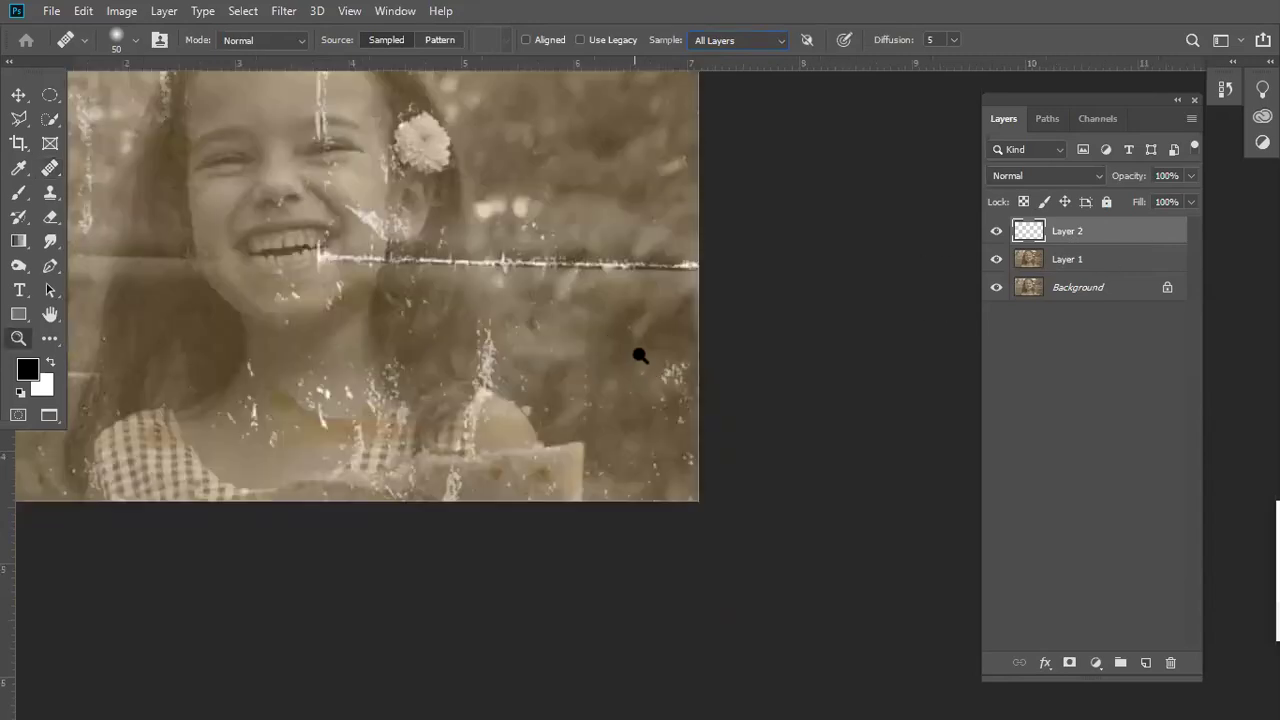
{"action": "left_click", "coordinate": [640, 352]}
{"action": "key", "text": "j"}
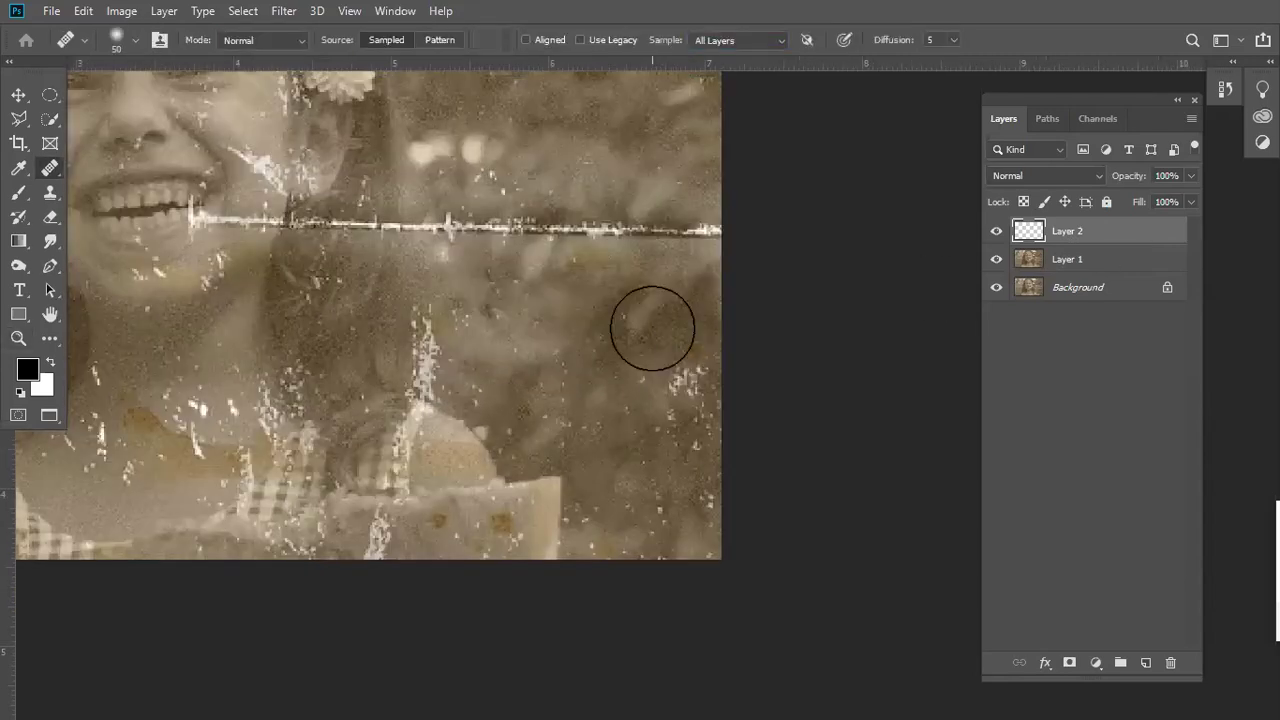
{"action": "right_click", "coordinate": [57, 171]}
{"action": "left_click", "coordinate": [108, 186]}
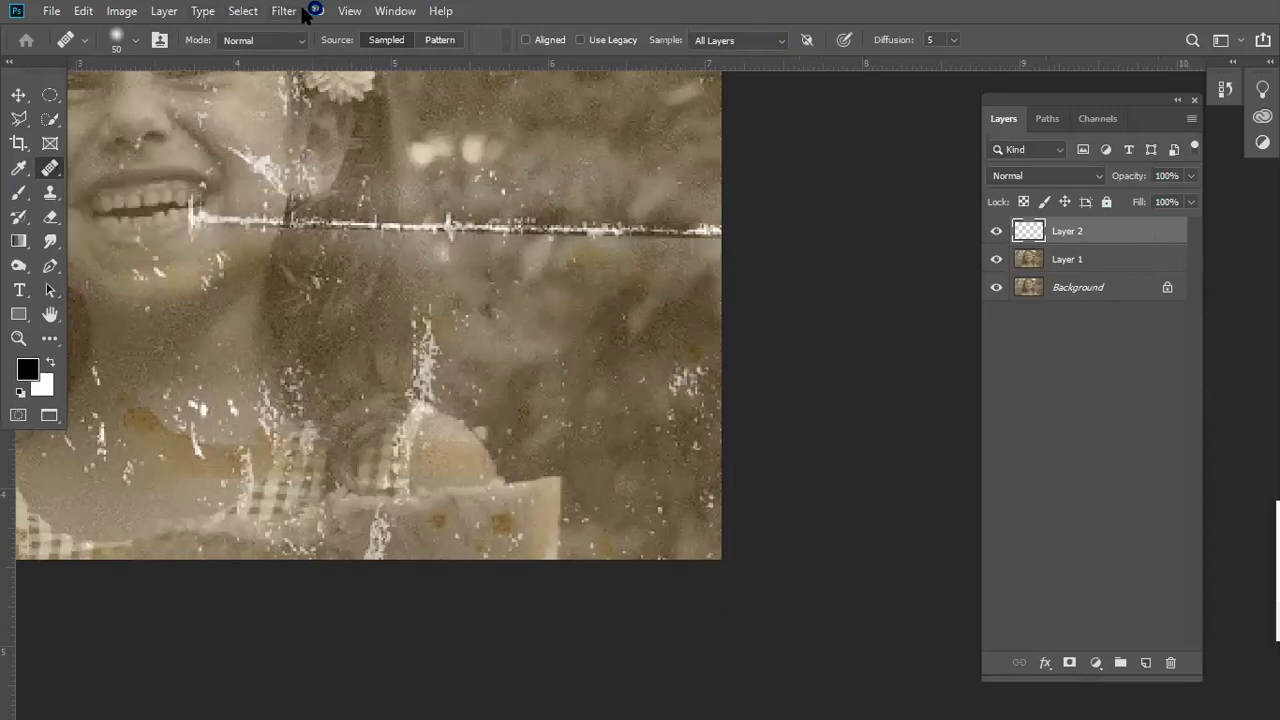
{"action": "left_click", "coordinate": [684, 360]}
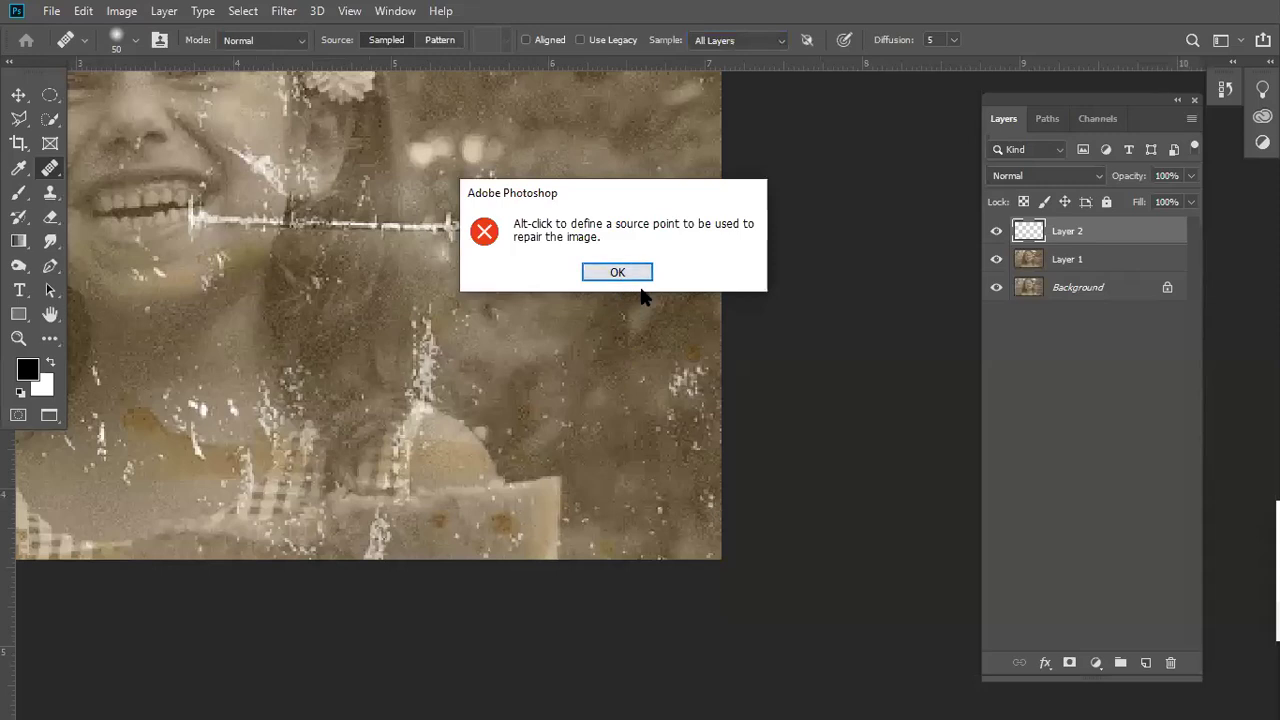
{"action": "left_click", "coordinate": [640, 274]}
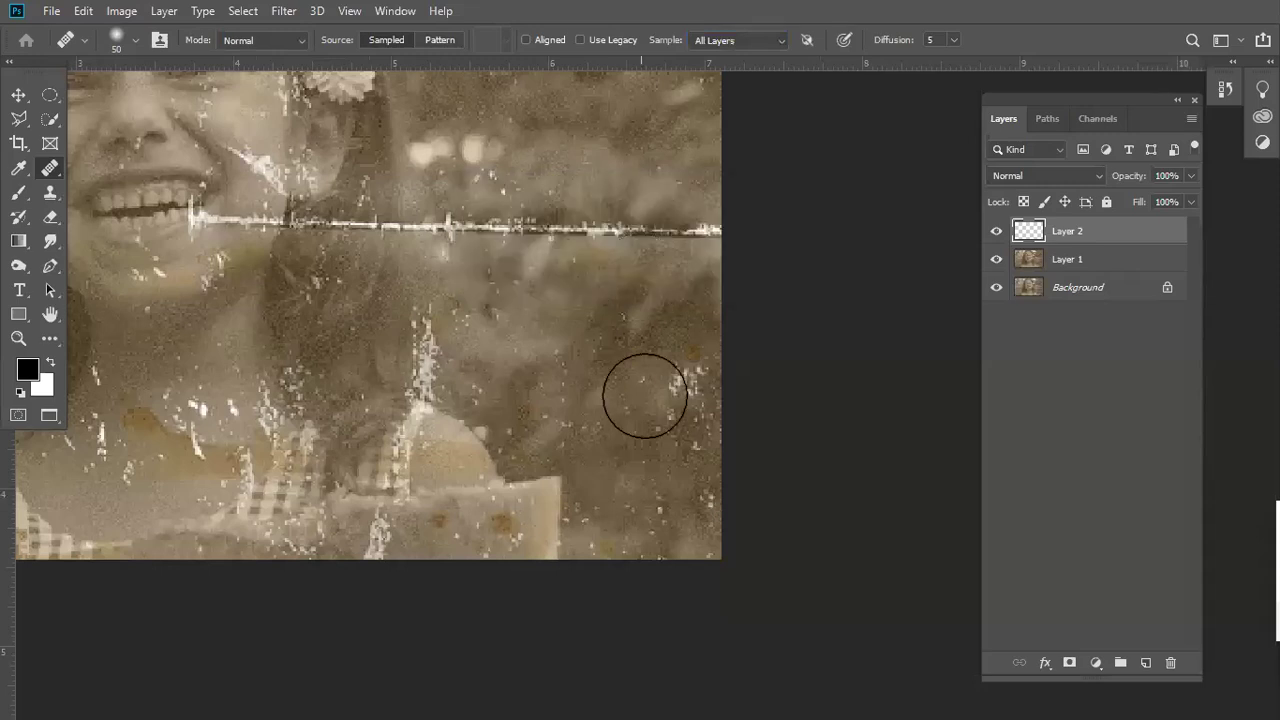
{"action": "key", "text": "bracketleft"}
{"action": "key", "text": "bracketleft"}
{"action": "key", "text": "bracketleft"}
{"action": "key", "text": "bracketleft"}
{"action": "key", "text": "bracketleft"}
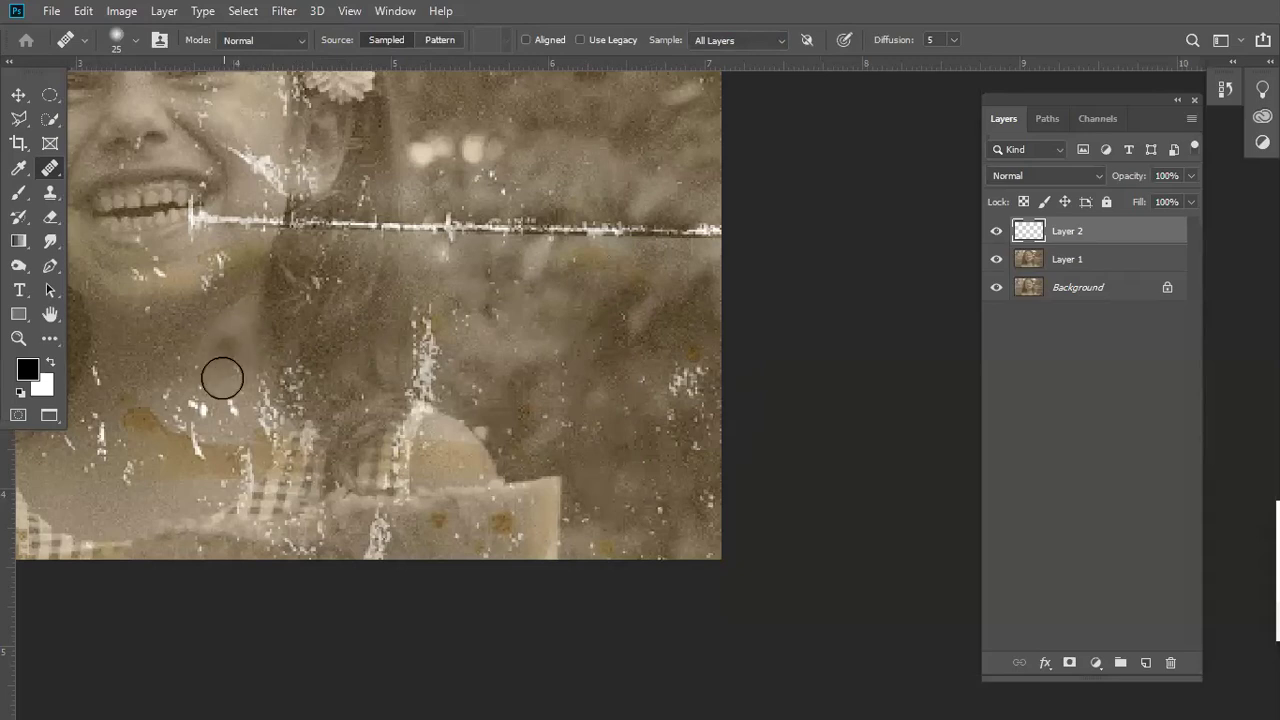
- Heal the white specks along the right edge and dark background, resampling clean sources
{"action": "mouse_move", "coordinate": [698, 381]}
{"action": "left_mouse_down"}
{"action": "mouse_move", "coordinate": [717, 417]}
{"action": "mouse_move", "coordinate": [642, 381]}
{"action": "mouse_move", "coordinate": [668, 375]}
{"action": "left_mouse_up"}
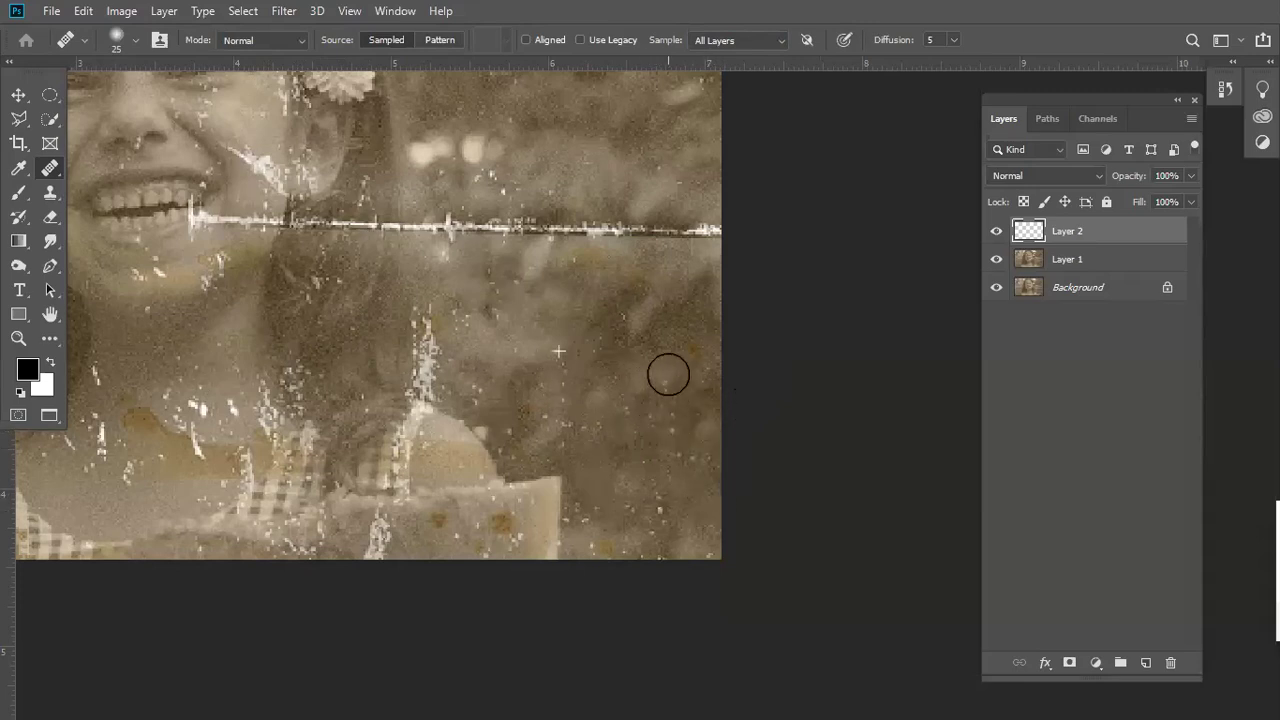
{"action": "mouse_move", "coordinate": [668, 375]}
{"action": "left_mouse_down"}
{"action": "mouse_move", "coordinate": [661, 394]}
{"action": "mouse_move", "coordinate": [663, 335]}
{"action": "left_mouse_up"}
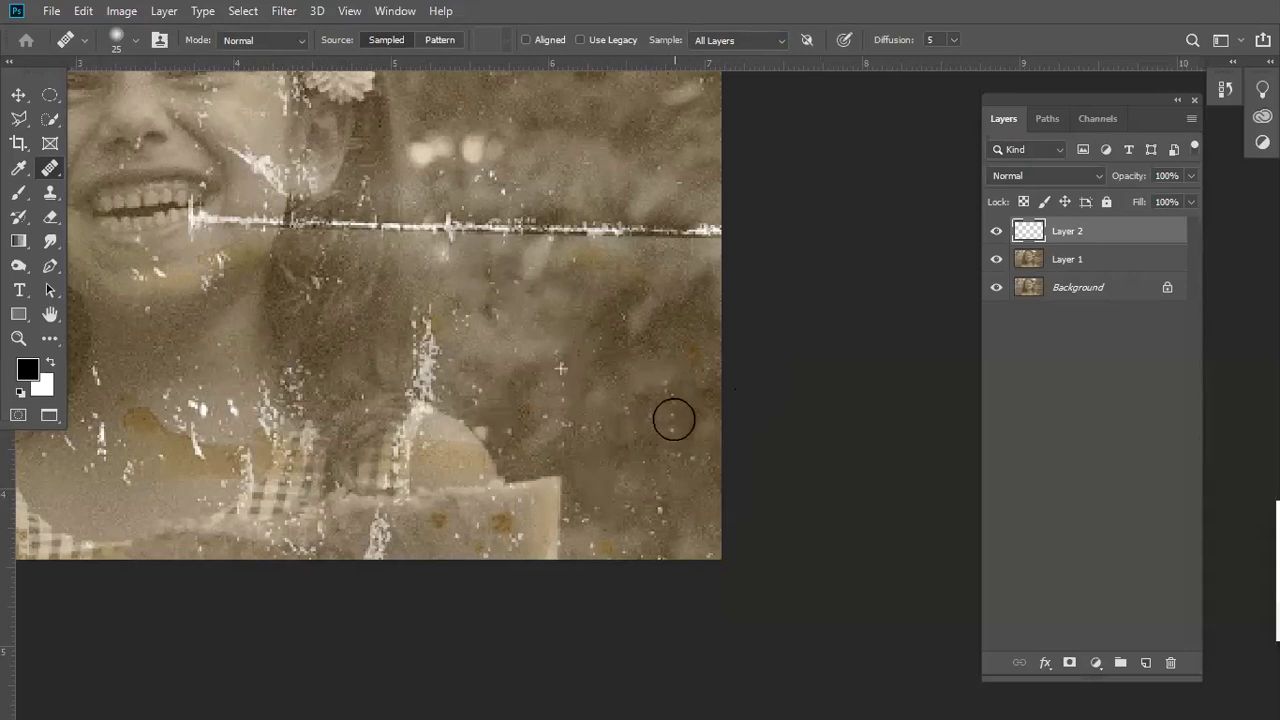
{"action": "left_click", "coordinate": [663, 335], "text": "alt"}
{"action": "left_click_drag", "start_coordinate": [654, 391], "coordinate": [703, 463]}
{"action": "left_click", "coordinate": [683, 427], "text": "alt"}
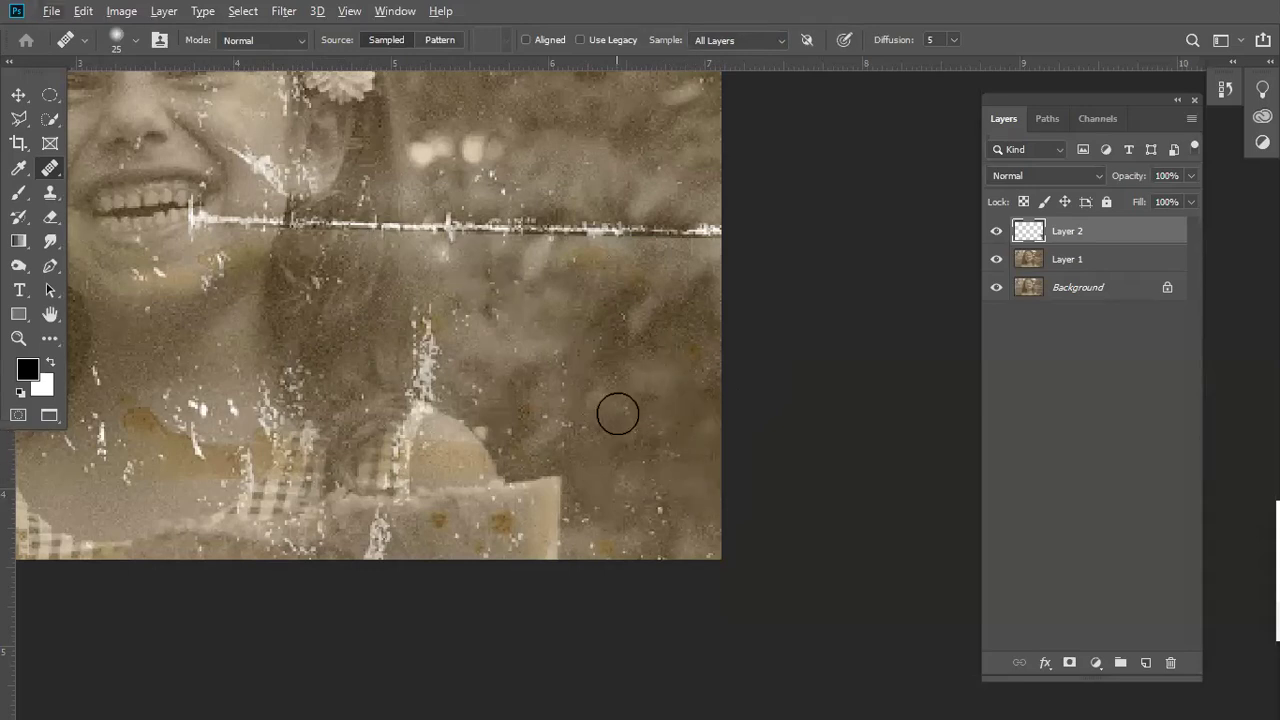
{"action": "left_click", "coordinate": [668, 406], "text": "alt"}
{"action": "mouse_move", "coordinate": [651, 500]}
{"action": "left_mouse_down"}
{"action": "mouse_move", "coordinate": [691, 566]}
{"action": "mouse_move", "coordinate": [650, 512]}
{"action": "mouse_move", "coordinate": [617, 543]}
{"action": "mouse_move", "coordinate": [646, 517]}
{"action": "left_mouse_up"}
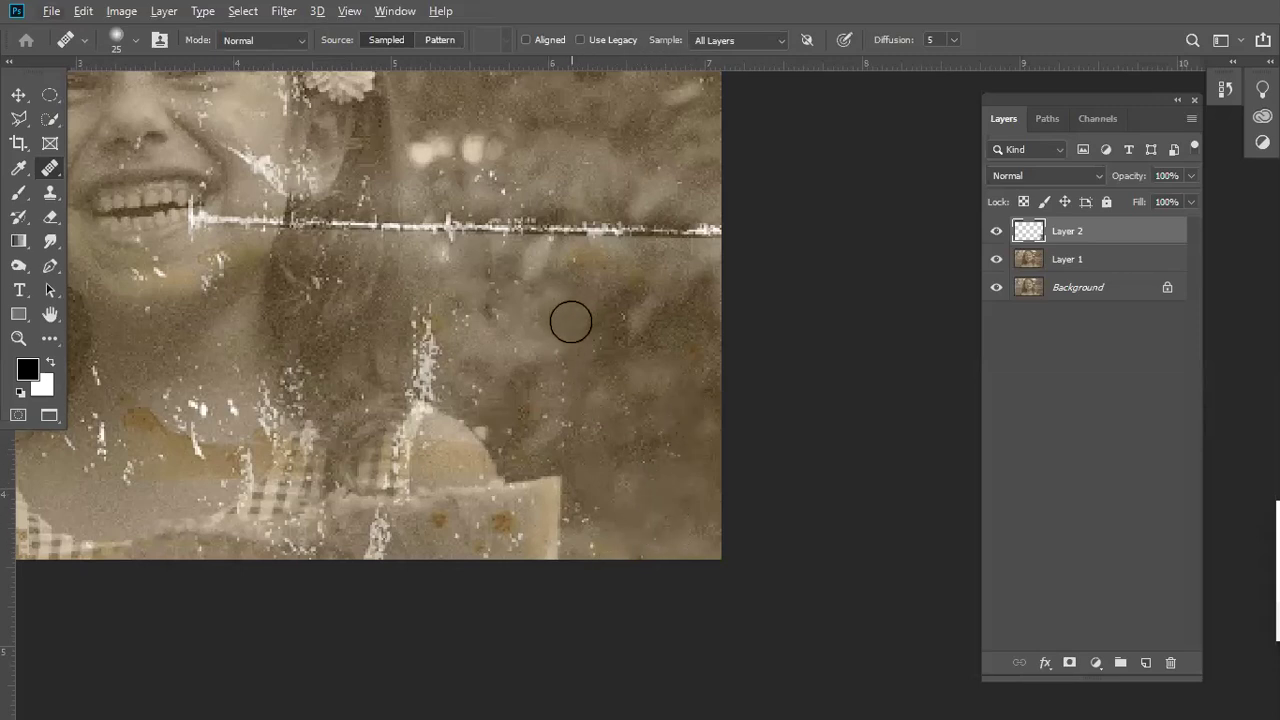
{"action": "left_click", "coordinate": [537, 310], "text": "alt"}
{"action": "mouse_move", "coordinate": [614, 343]}
{"action": "left_mouse_down"}
{"action": "mouse_move", "coordinate": [595, 397]}
{"action": "mouse_move", "coordinate": [512, 375]}
{"action": "left_mouse_up"}
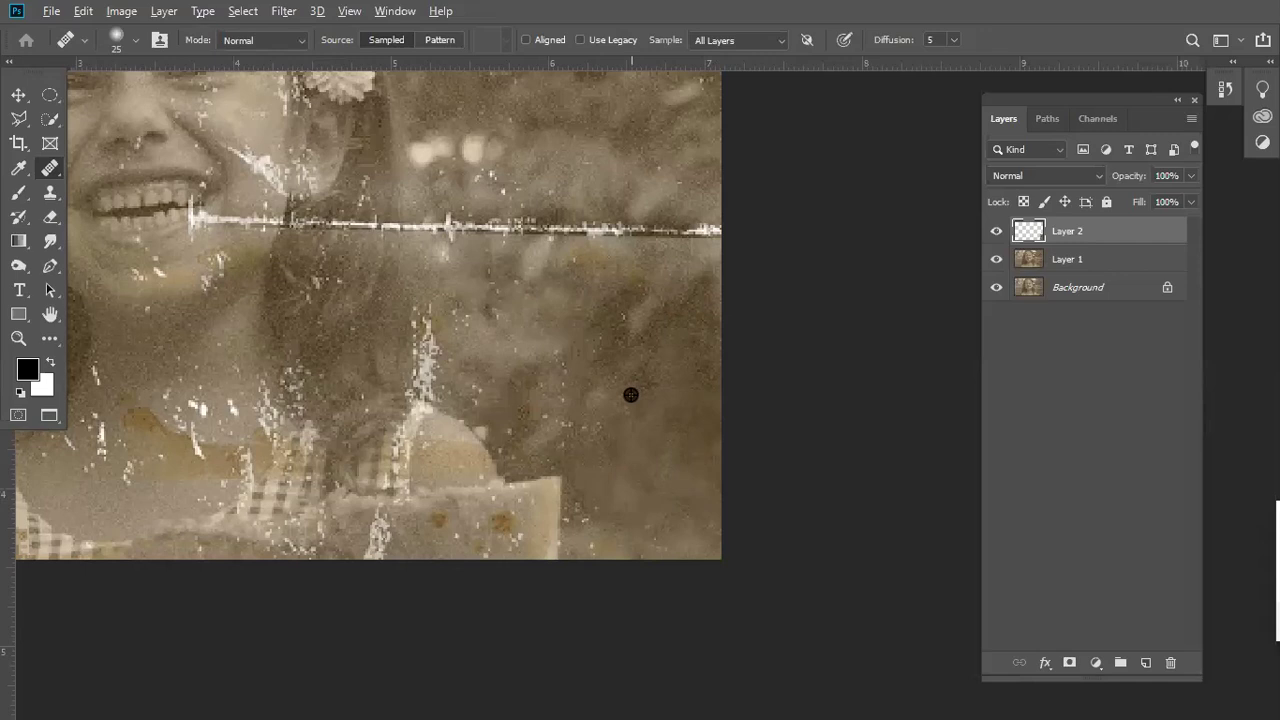
- Heal more dark background patches near the bottom, then bring the girl's face into view
{"action": "mouse_move", "coordinate": [600, 433]}
{"action": "left_mouse_down"}
{"action": "mouse_move", "coordinate": [537, 414]}
{"action": "mouse_move", "coordinate": [557, 411]}
{"action": "mouse_move", "coordinate": [557, 372]}
{"action": "left_mouse_up"}
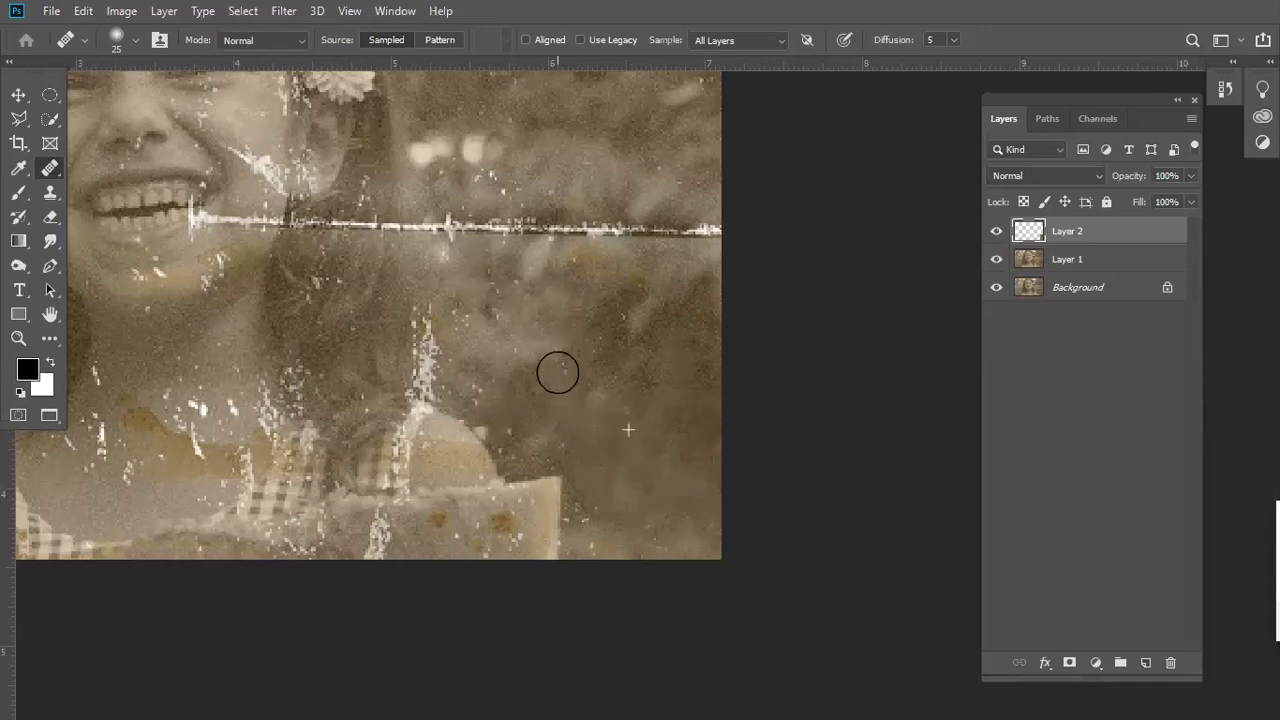
{"action": "left_click_drag", "start_coordinate": [653, 477], "coordinate": [637, 411]}
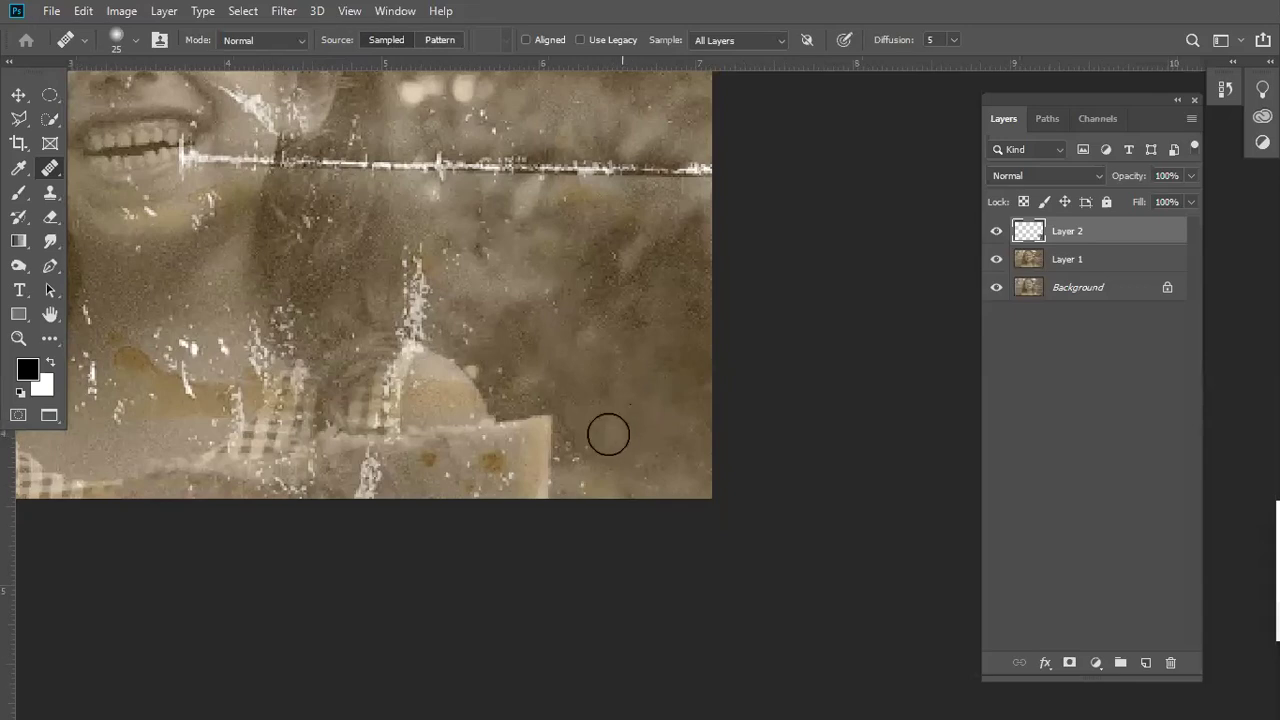
{"action": "mouse_move", "coordinate": [577, 443]}
{"action": "left_mouse_down"}
{"action": "mouse_move", "coordinate": [586, 508]}
{"action": "mouse_move", "coordinate": [569, 457]}
{"action": "mouse_move", "coordinate": [582, 434]}
{"action": "left_mouse_up"}
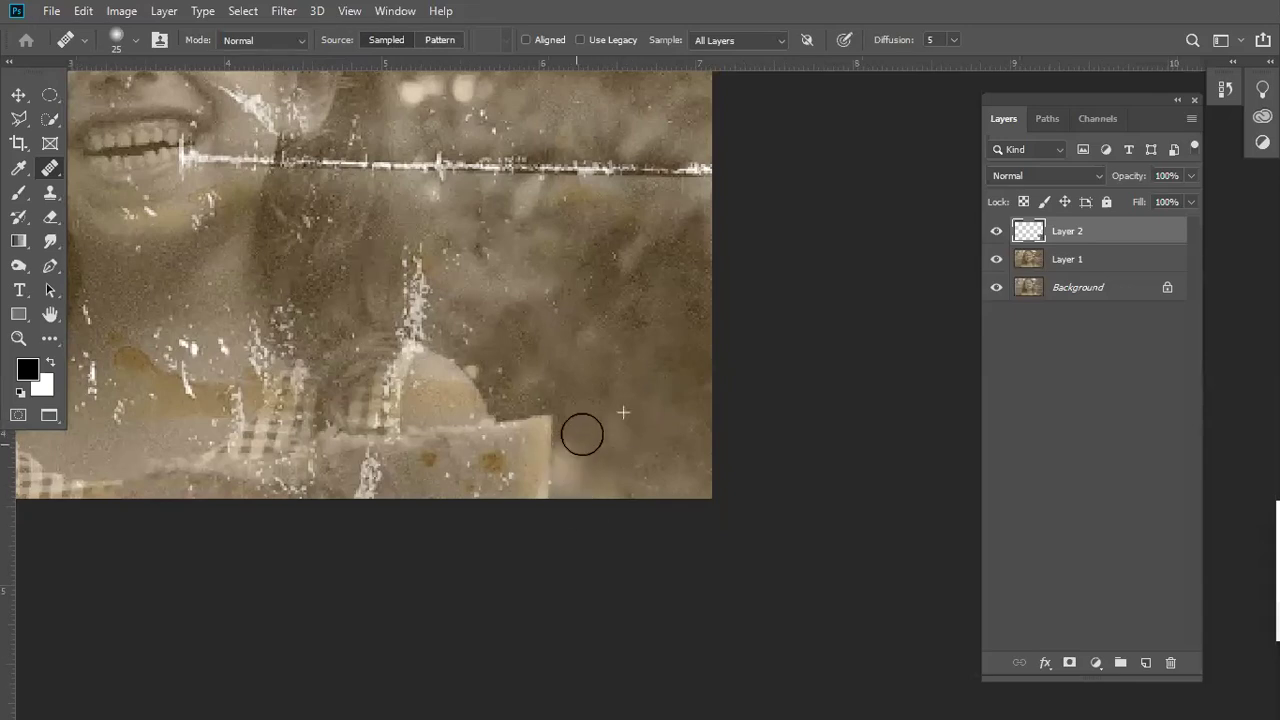
{"action": "mouse_move", "coordinate": [583, 389]}
{"action": "left_mouse_down"}
{"action": "mouse_move", "coordinate": [534, 400]}
{"action": "mouse_move", "coordinate": [421, 521]}
{"action": "left_mouse_up"}
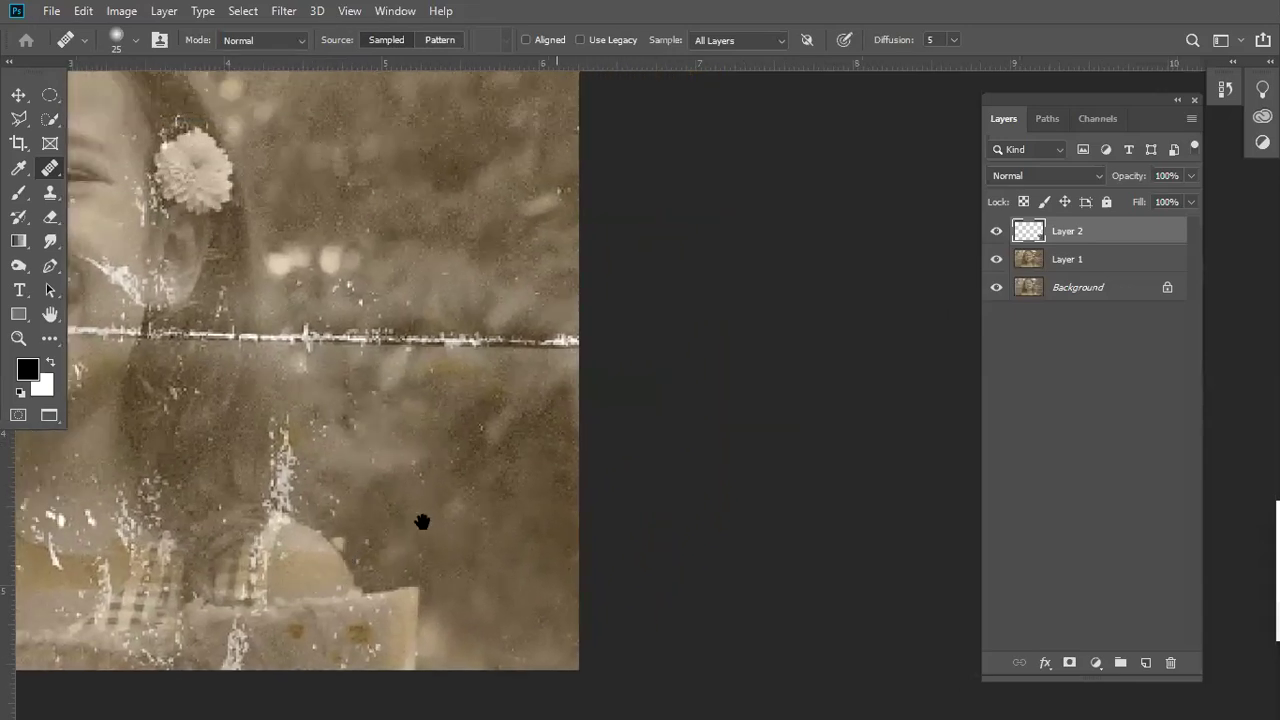
{"action": "left_click_drag", "start_coordinate": [457, 363], "coordinate": [589, 453]}
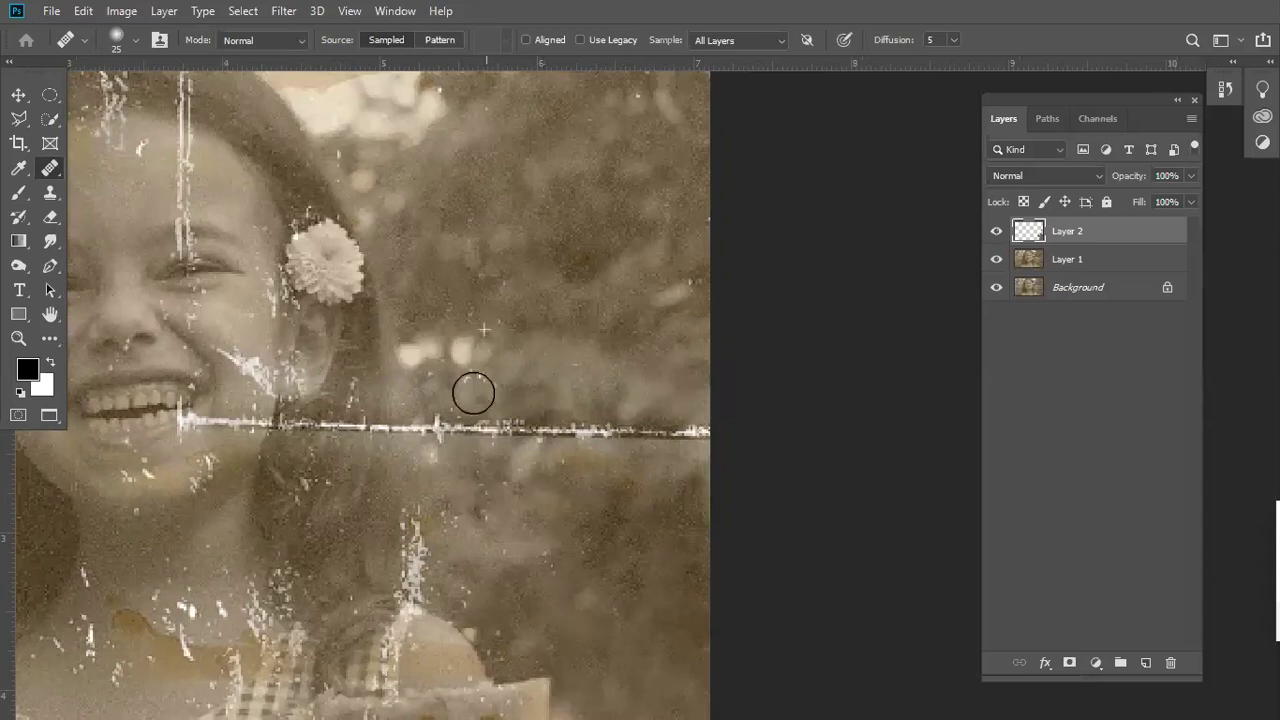
- Paint out the bright specks in the background beside the face
{"action": "left_click_drag", "start_coordinate": [569, 385], "coordinate": [644, 333]}
{"action": "left_click", "coordinate": [600, 344], "text": "alt"}
{"action": "mouse_move", "coordinate": [540, 352]}
{"action": "left_mouse_down"}
{"action": "mouse_move", "coordinate": [486, 349]}
{"action": "mouse_move", "coordinate": [469, 303]}
{"action": "left_mouse_up"}
{"action": "left_click", "coordinate": [511, 311], "text": "alt"}
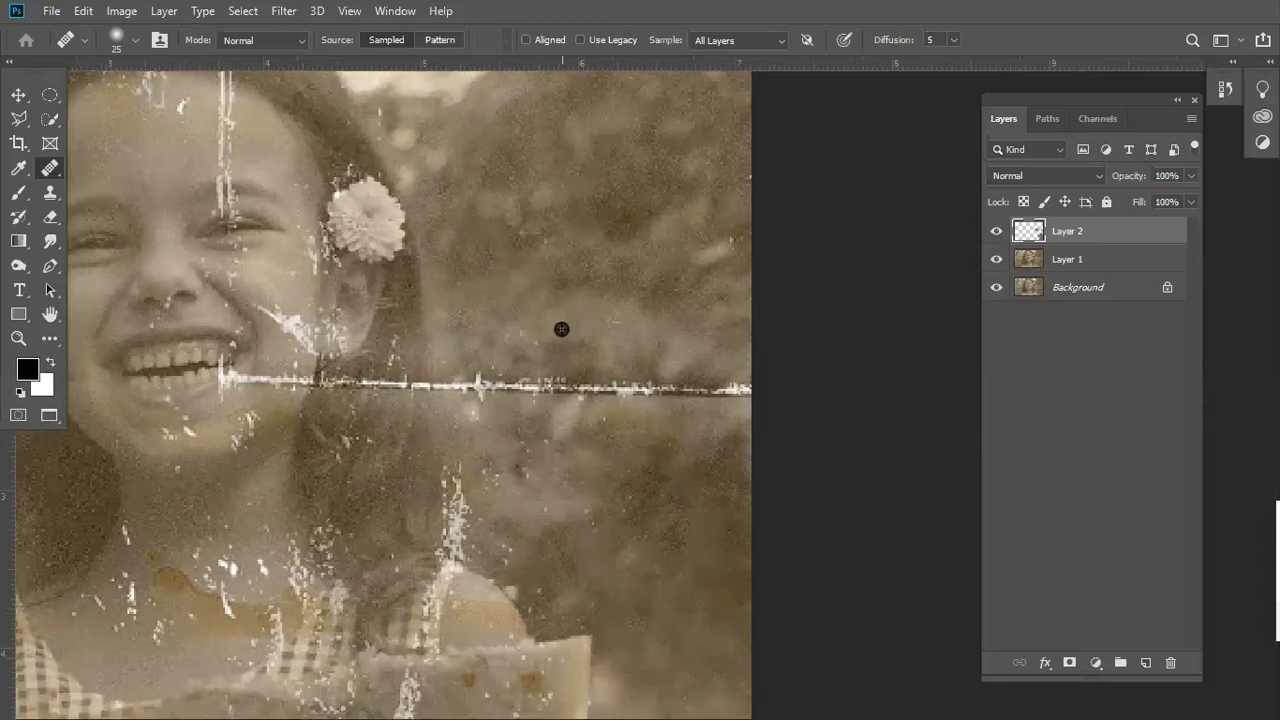
- Heal the horizontal scratch out to the right edge, then zoom out to the whole photo
{"action": "left_click_drag", "start_coordinate": [632, 330], "coordinate": [576, 316]}
{"action": "left_click", "coordinate": [668, 293], "text": "alt"}
{"action": "mouse_move", "coordinate": [698, 373]}
{"action": "left_mouse_down"}
{"action": "mouse_move", "coordinate": [520, 368]}
{"action": "mouse_move", "coordinate": [408, 389]}
{"action": "left_mouse_up"}
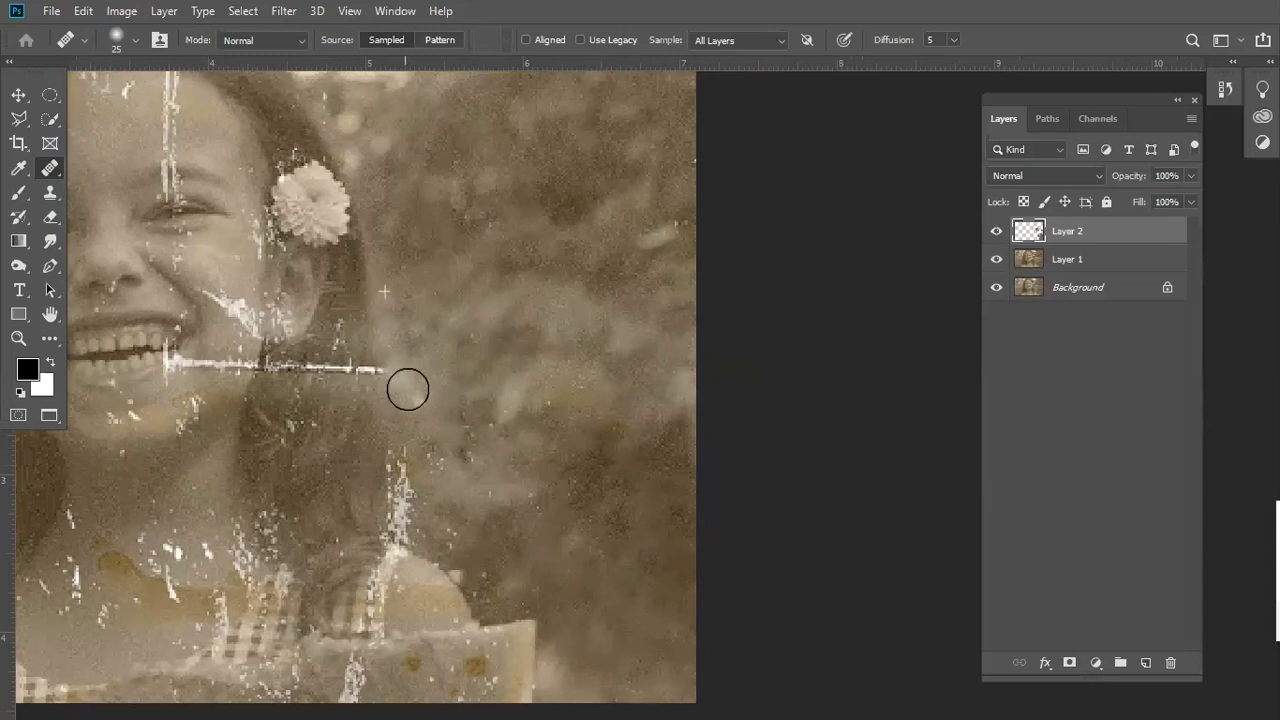
{"action": "key", "text": "z"}
{"action": "left_click", "coordinate": [637, 349], "text": "alt"}
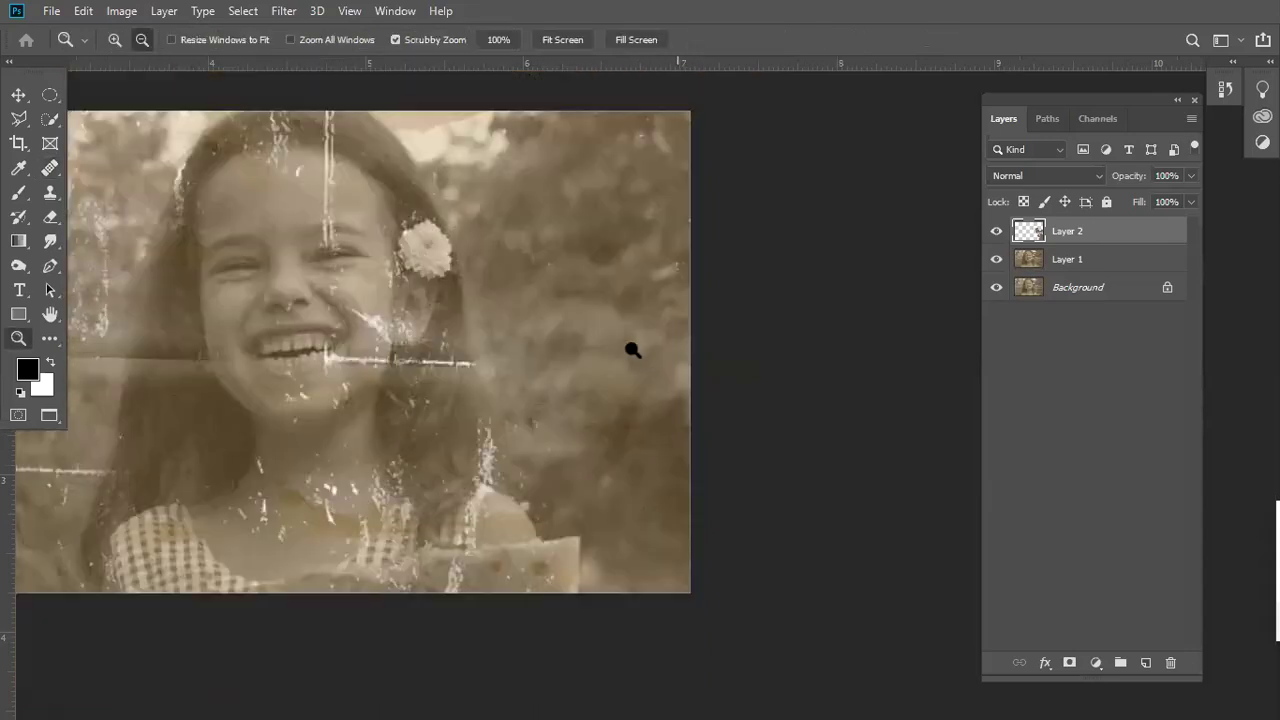
{"action": "key", "text": "z"}
{"action": "left_click", "coordinate": [586, 414], "text": "alt"}
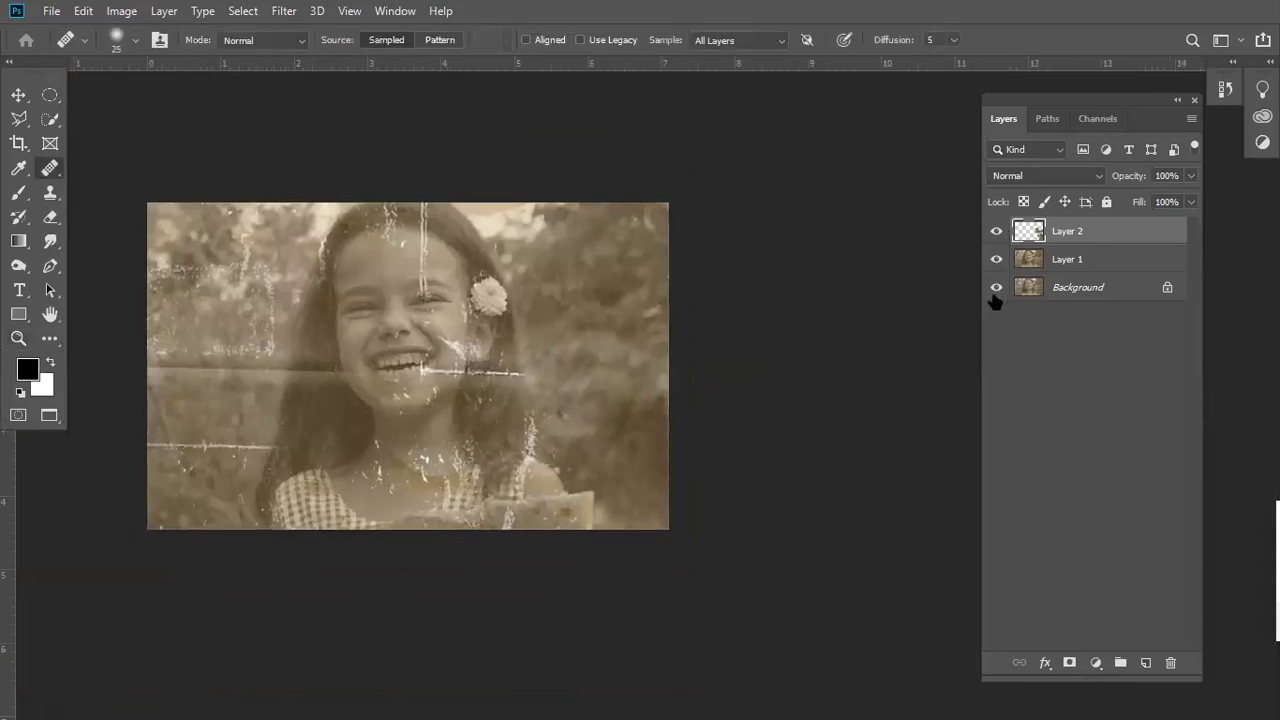
{"action": "left_click_drag", "start_coordinate": [996, 287], "coordinate": [997, 267]}
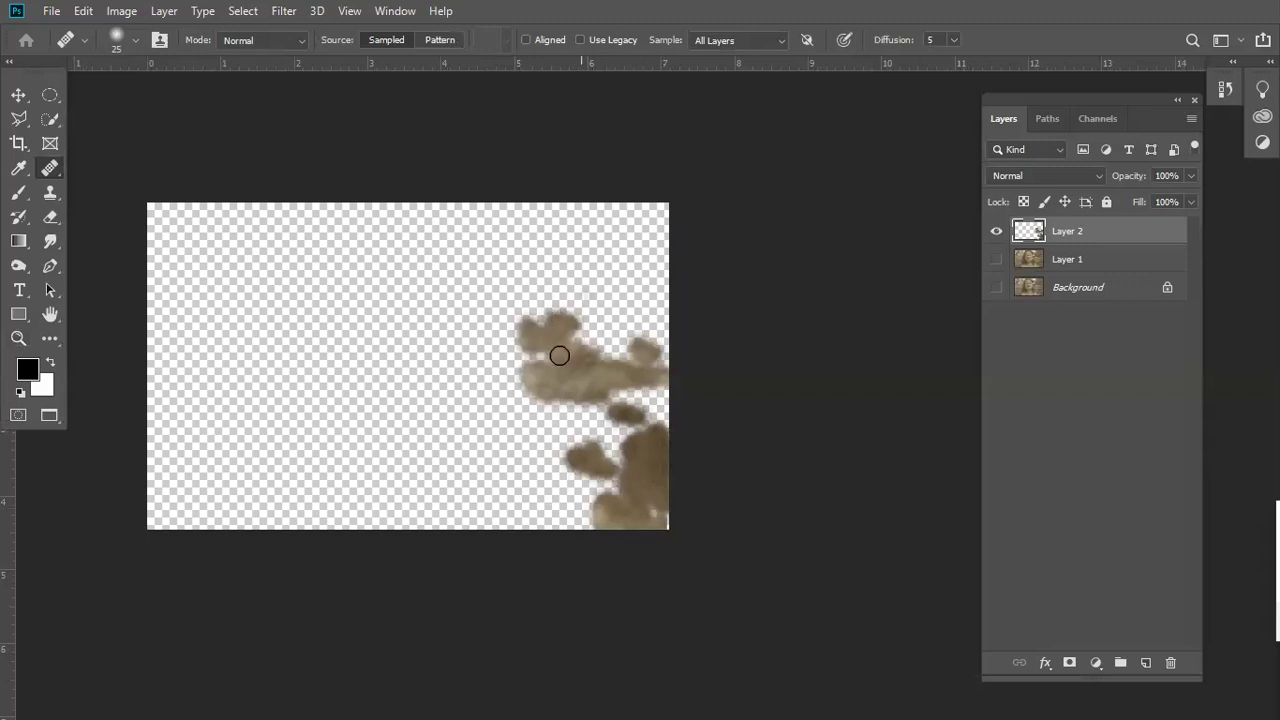
{"action": "left_click", "coordinate": [998, 260]}
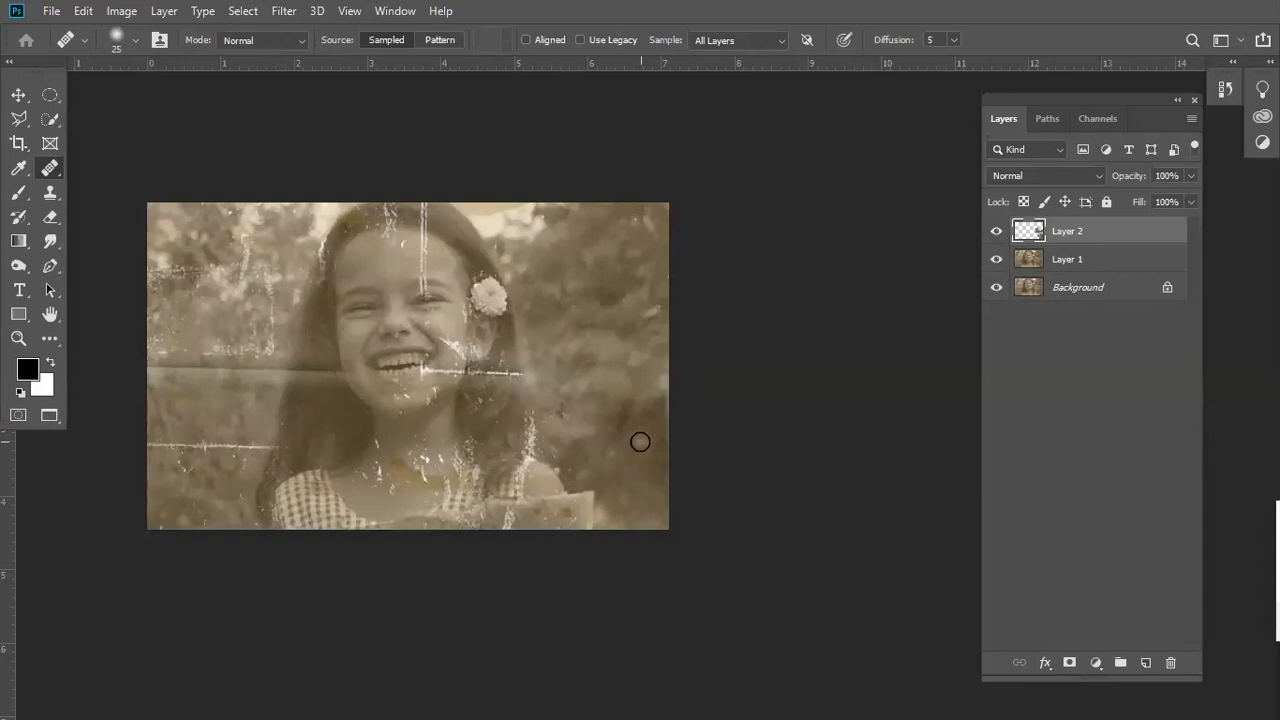
{"action": "left_click", "coordinate": [996, 231]}
{"action": "left_click", "coordinate": [997, 232]}
{"action": "key", "text": "v"}
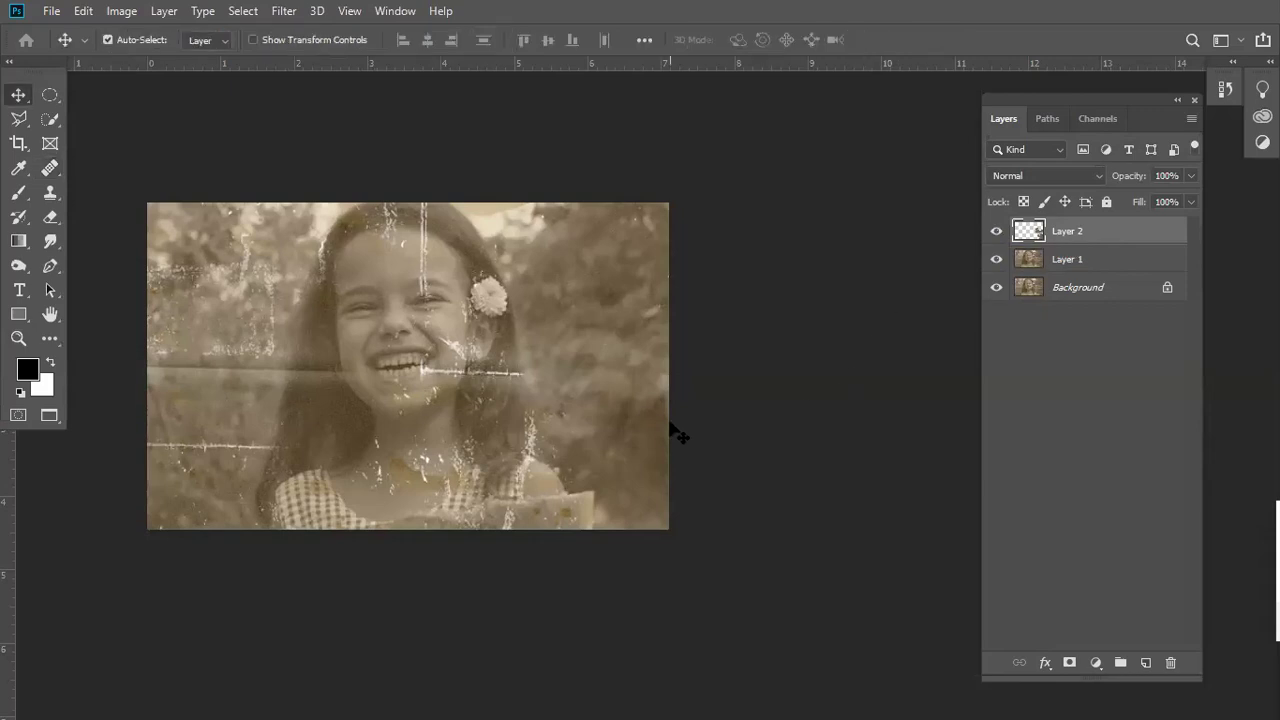
{"action": "left_click_drag", "start_coordinate": [603, 410], "coordinate": [262, 342]}
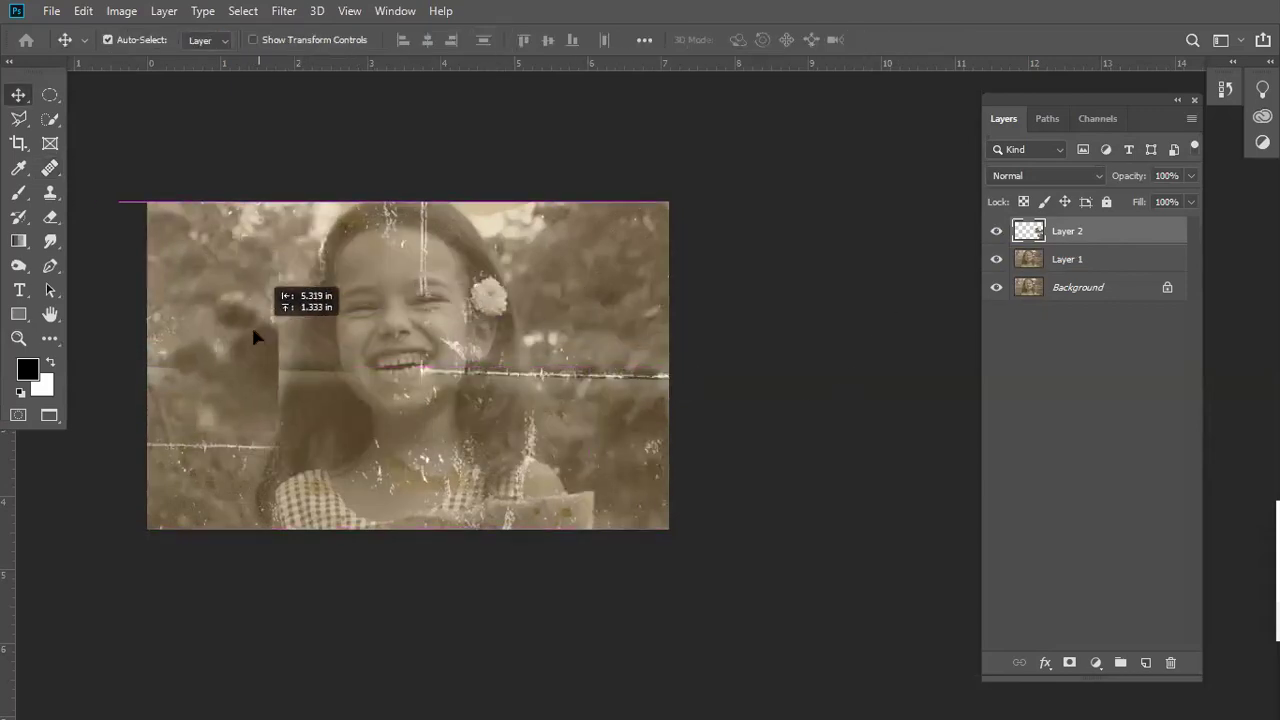
{"action": "key", "text": "ctrl+z"}
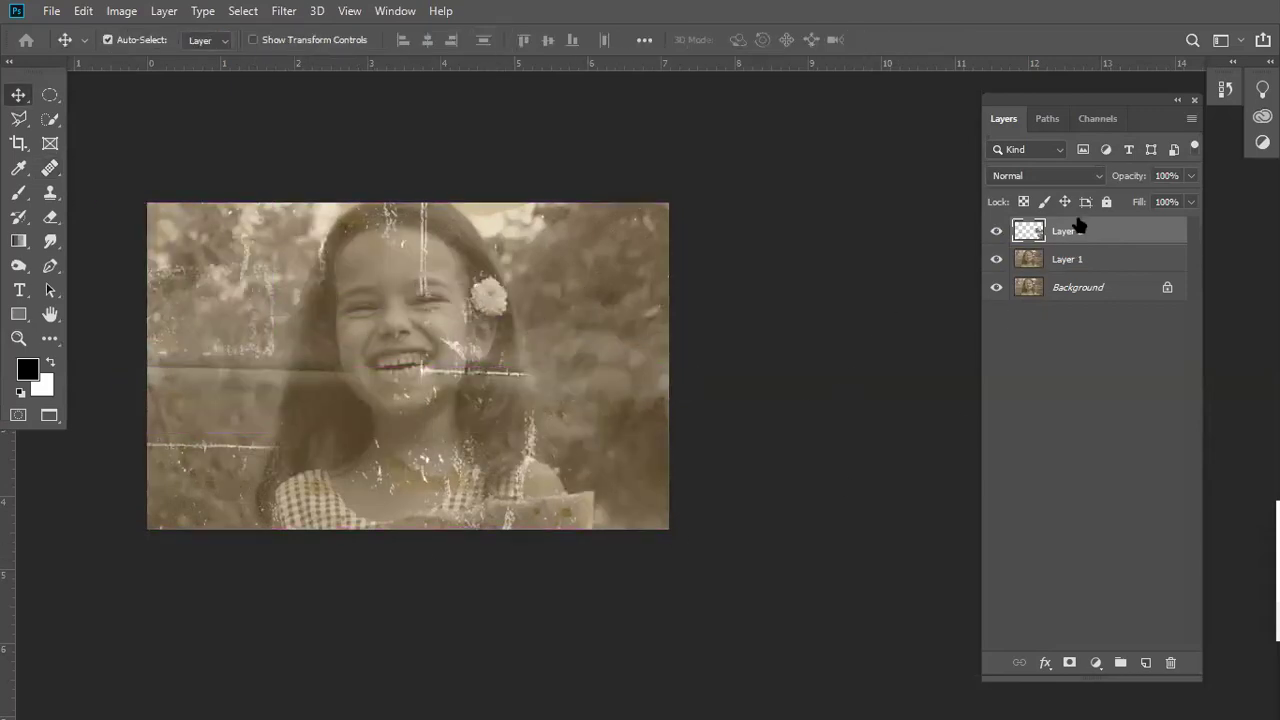
{"action": "key", "text": "z"}
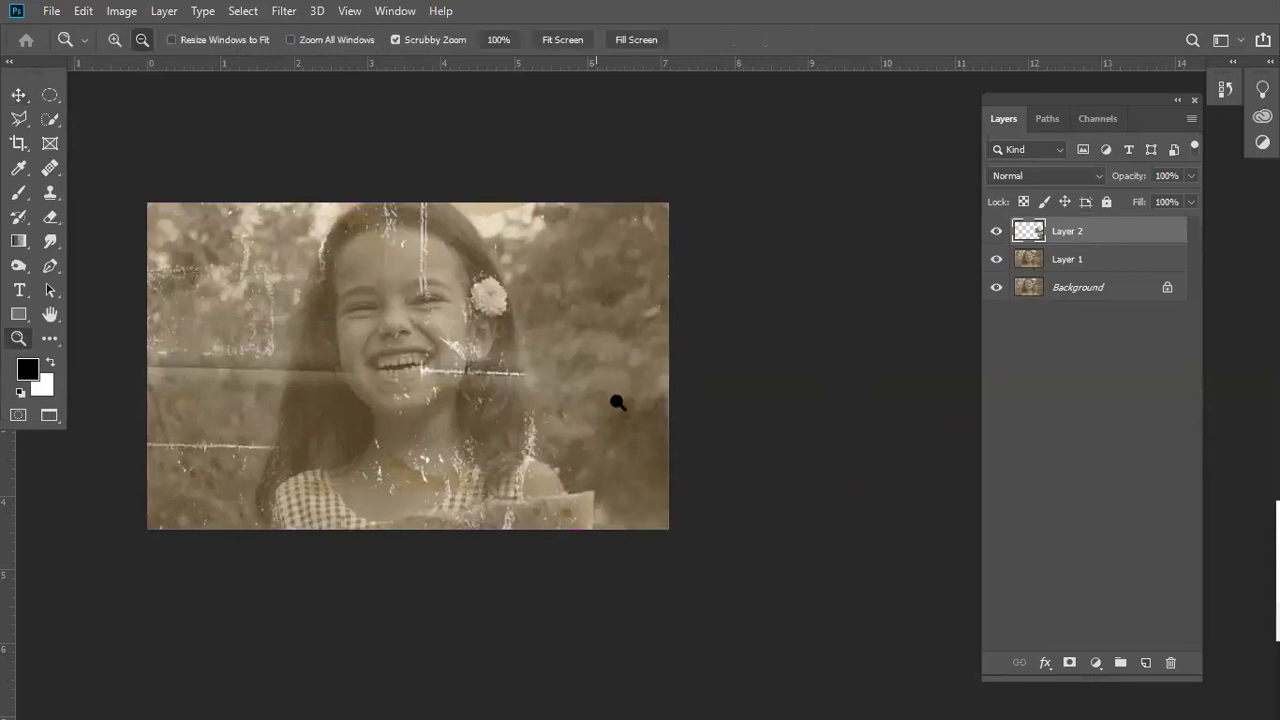
{"action": "left_click_drag", "start_coordinate": [617, 402], "coordinate": [654, 357]}
{"action": "key", "text": "v"}
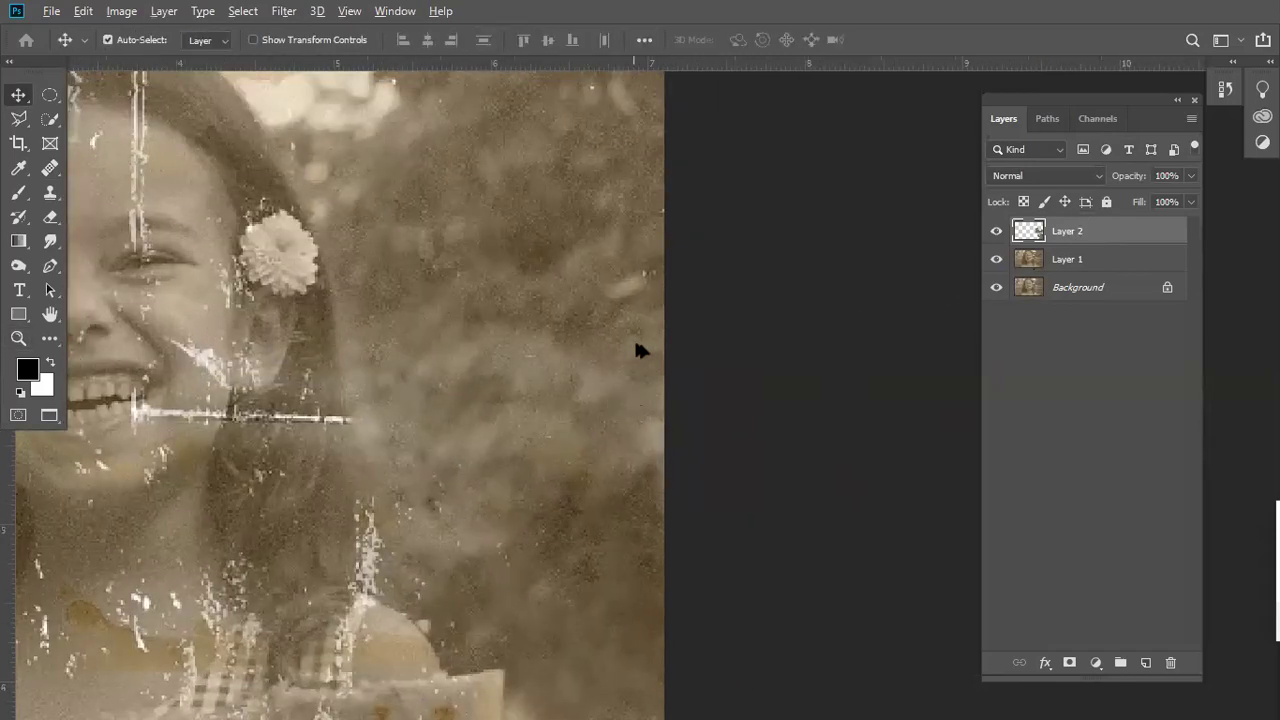
{"action": "key", "text": "j"}
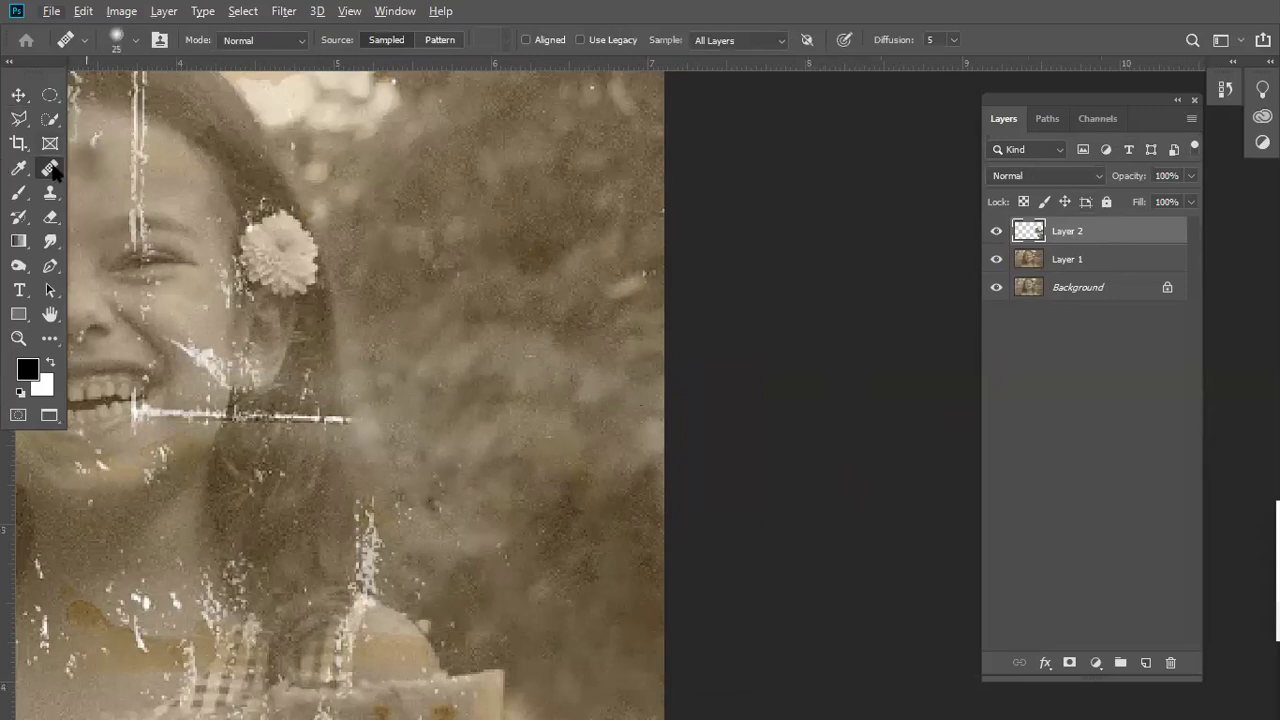
- Choose the standard Healing Brush and heal a stretch of background right of the face
{"action": "right_click", "coordinate": [53, 172]}
{"action": "left_click", "coordinate": [155, 177]}
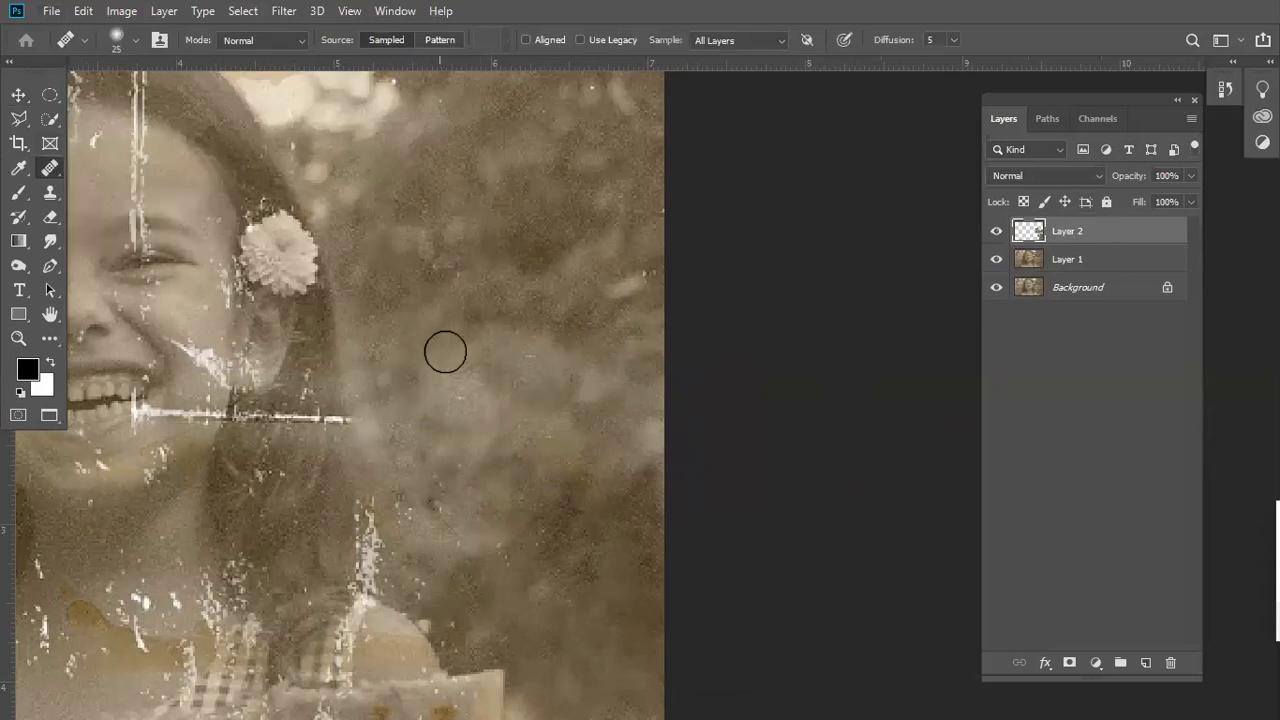
{"action": "scroll", "coordinate": [508, 317], "scroll_direction": "down", "scroll_amount": 2}
{"action": "scroll", "coordinate": [547, 433], "scroll_direction": "down", "scroll_amount": 1}
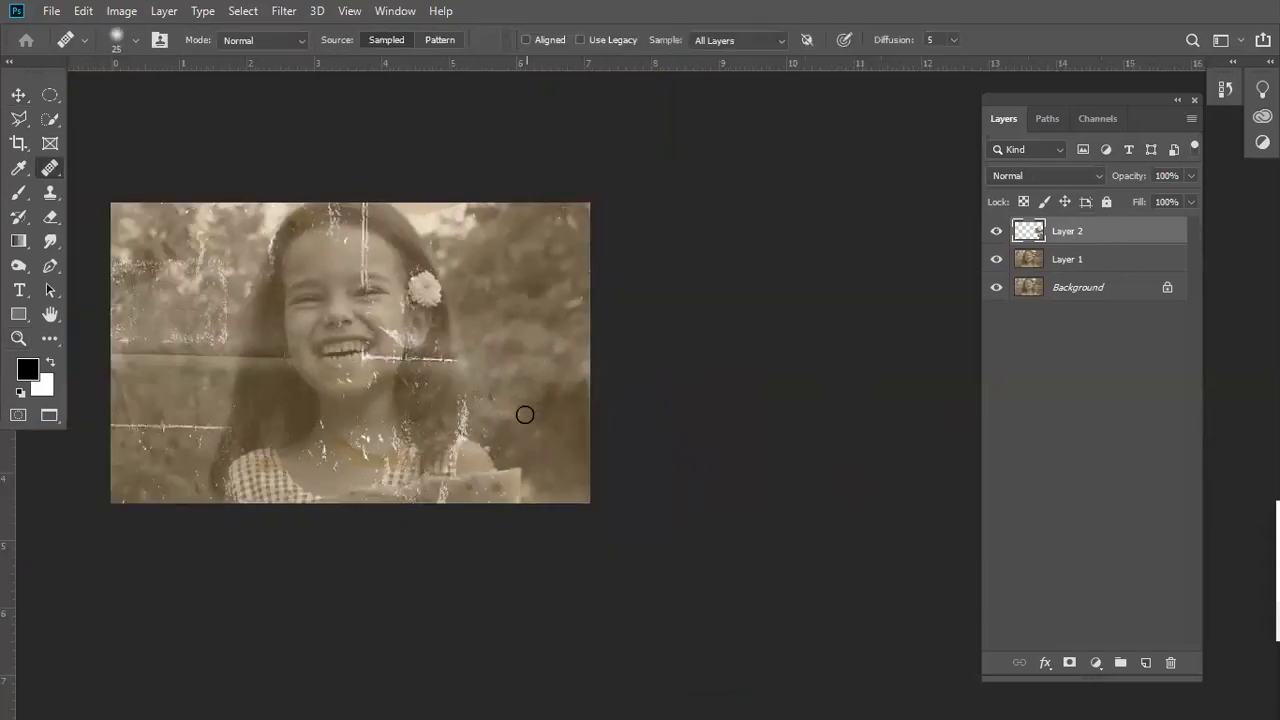
{"action": "scroll", "coordinate": [577, 434], "scroll_direction": "up", "scroll_amount": 1}
{"action": "scroll", "coordinate": [580, 423], "scroll_direction": "up", "scroll_amount": 1}
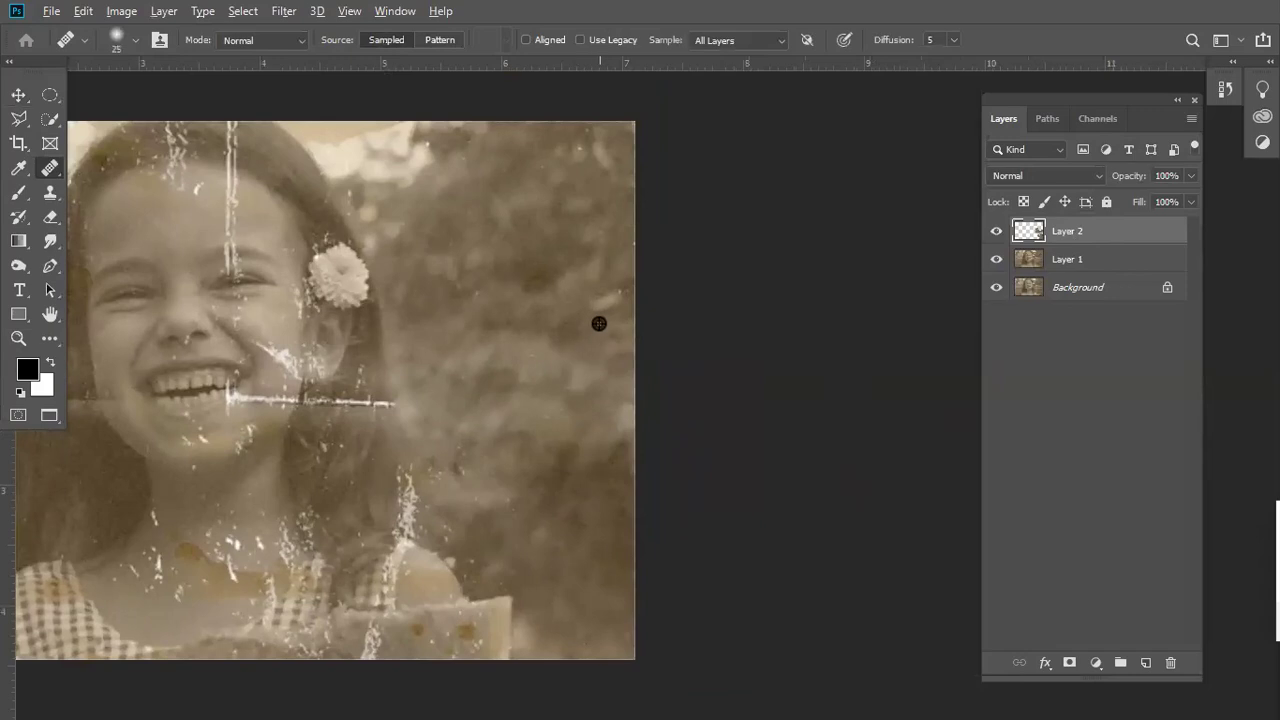
{"action": "left_click_drag", "start_coordinate": [562, 416], "coordinate": [511, 456]}
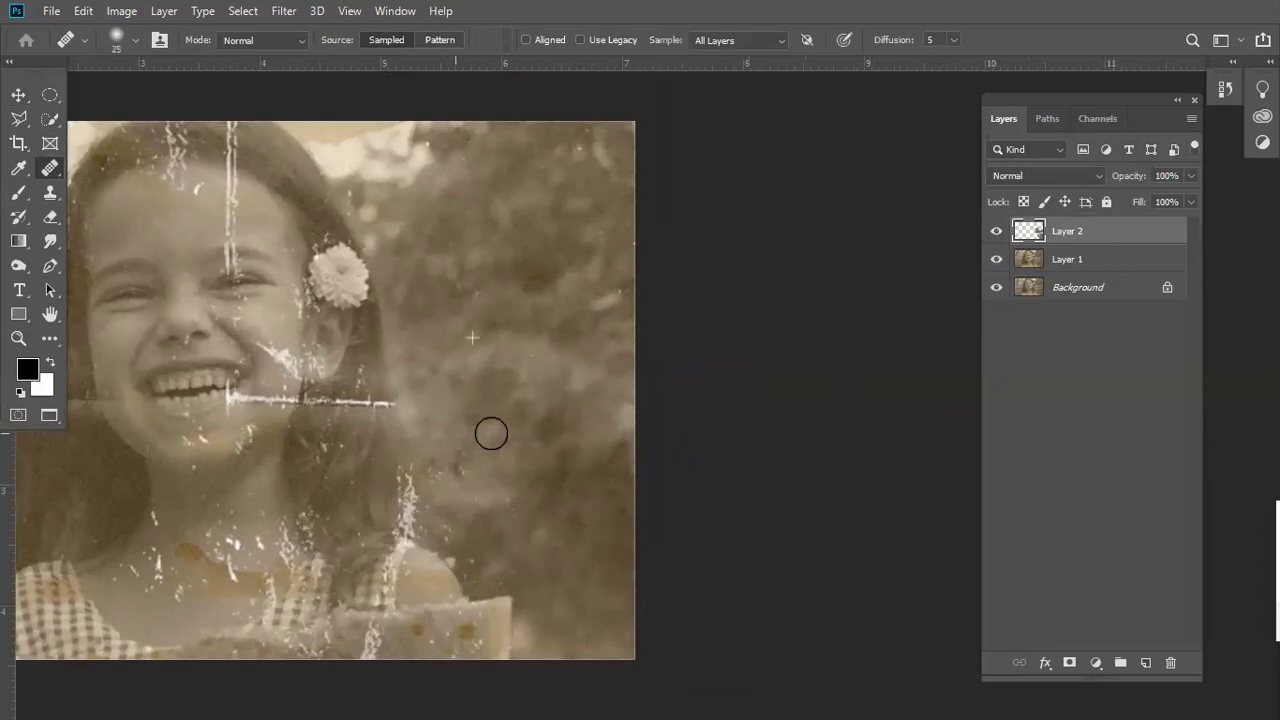
- Move the view to the left background and paint out the horizontal white scratch there
{"action": "key", "text": "z"}
{"action": "scroll", "coordinate": [561, 511], "scroll_direction": "down", "scroll_amount": 2}
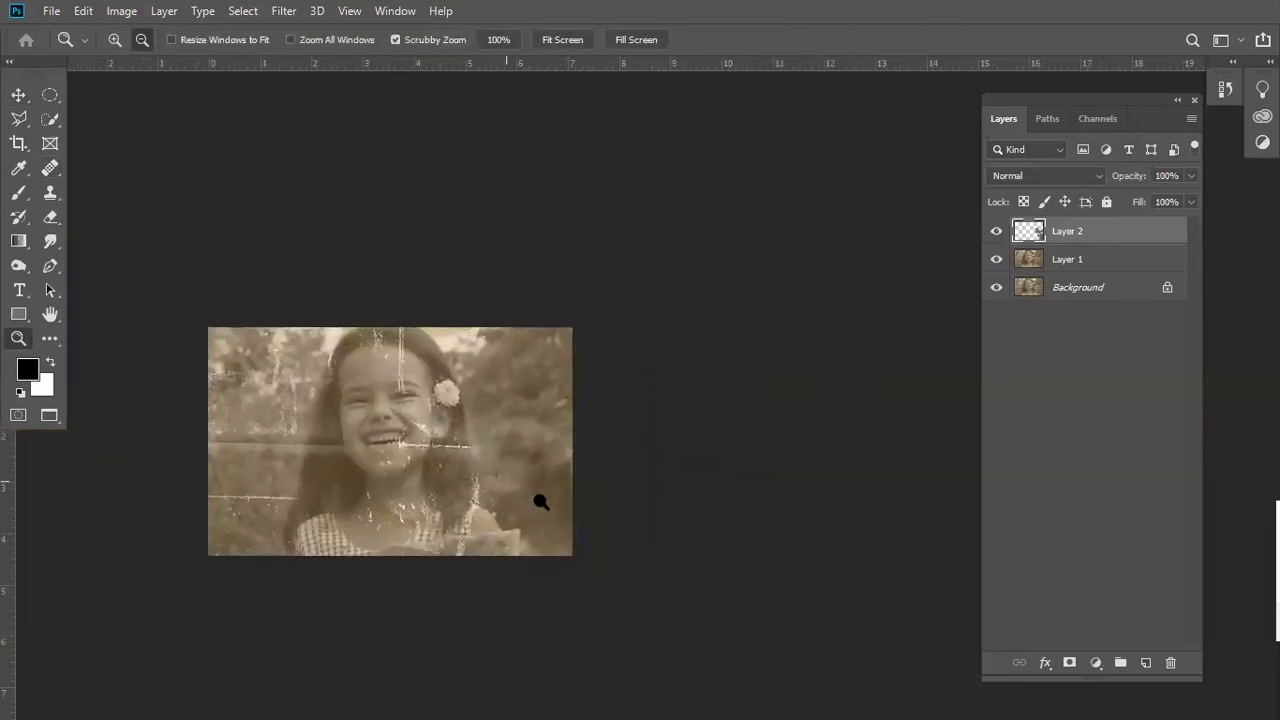
{"action": "scroll", "coordinate": [540, 502], "scroll_direction": "up", "scroll_amount": 2}
{"action": "scroll", "coordinate": [549, 389], "scroll_direction": "up", "scroll_amount": 1}
{"action": "scroll", "coordinate": [554, 420], "scroll_direction": "up", "scroll_amount": 1}
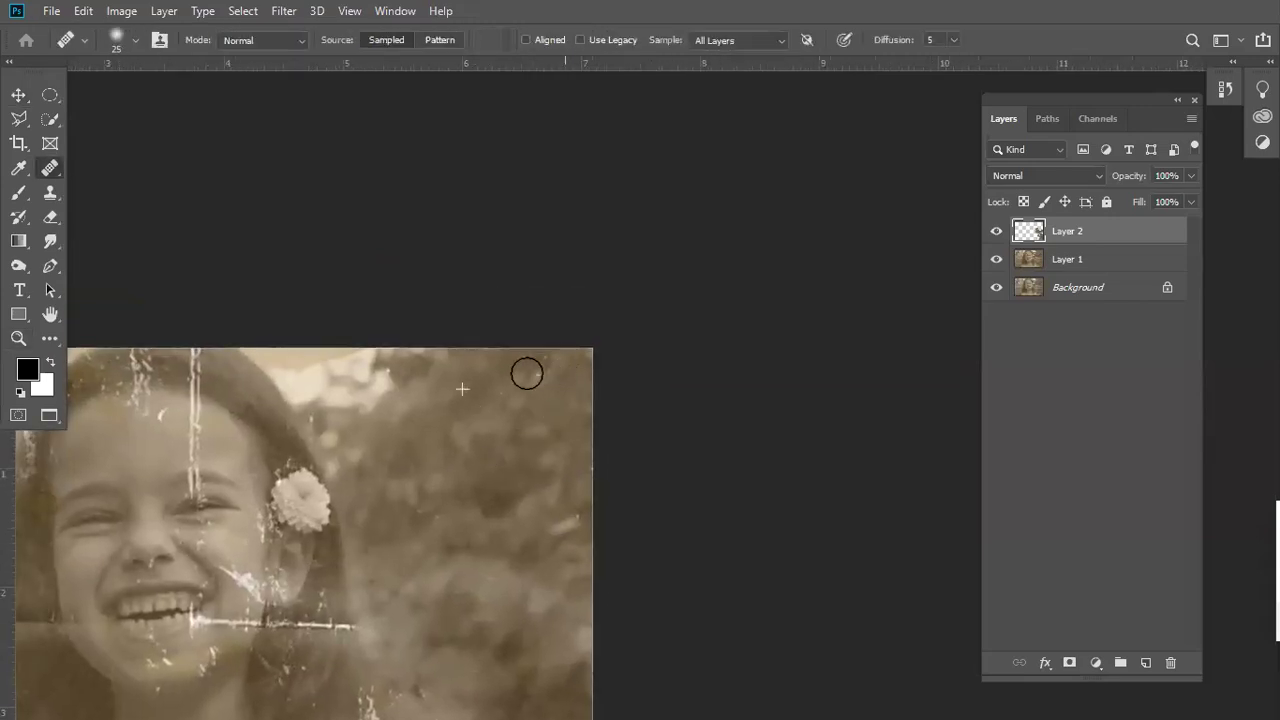
{"action": "mouse_move", "coordinate": [526, 471]}
{"action": "left_mouse_down"}
{"action": "mouse_move", "coordinate": [578, 414]}
{"action": "mouse_move", "coordinate": [640, 381]}
{"action": "left_mouse_up"}
{"action": "mouse_move", "coordinate": [640, 458]}
{"action": "left_mouse_down"}
{"action": "mouse_move", "coordinate": [686, 286]}
{"action": "mouse_move", "coordinate": [651, 249]}
{"action": "mouse_move", "coordinate": [686, 277]}
{"action": "left_mouse_up"}
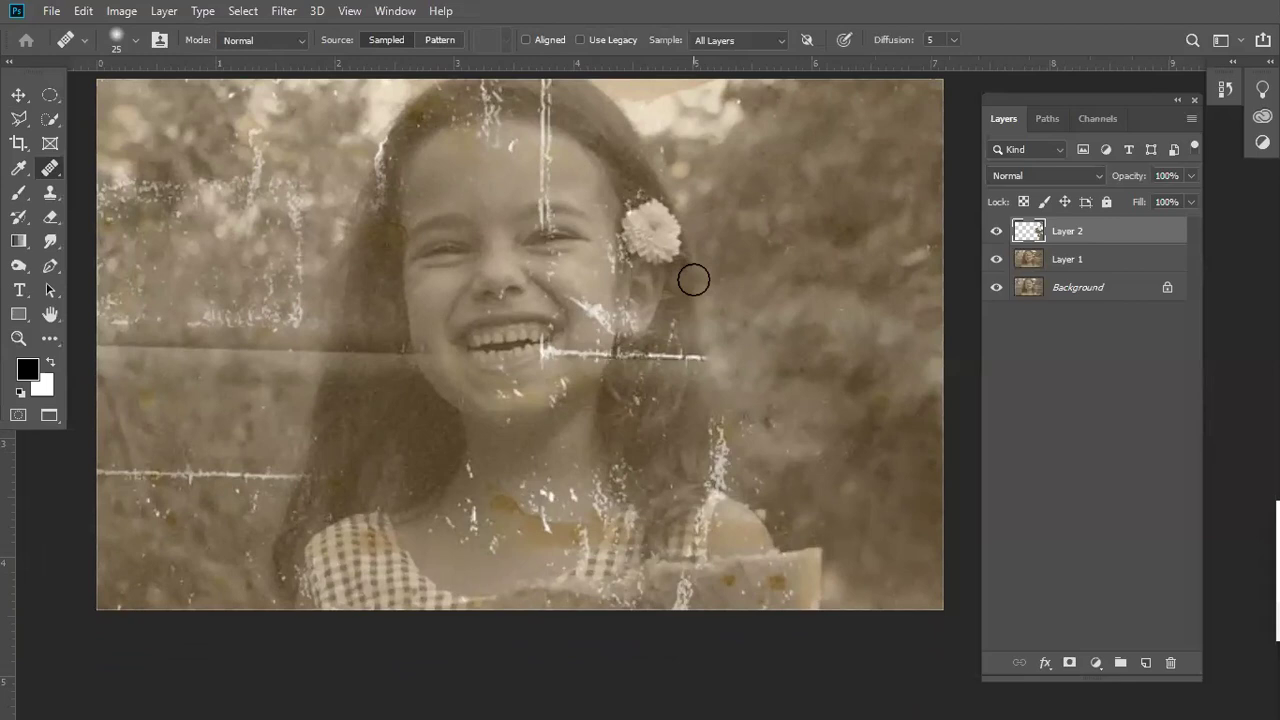
{"action": "scroll", "coordinate": [690, 303], "scroll_direction": "down", "scroll_amount": 2}
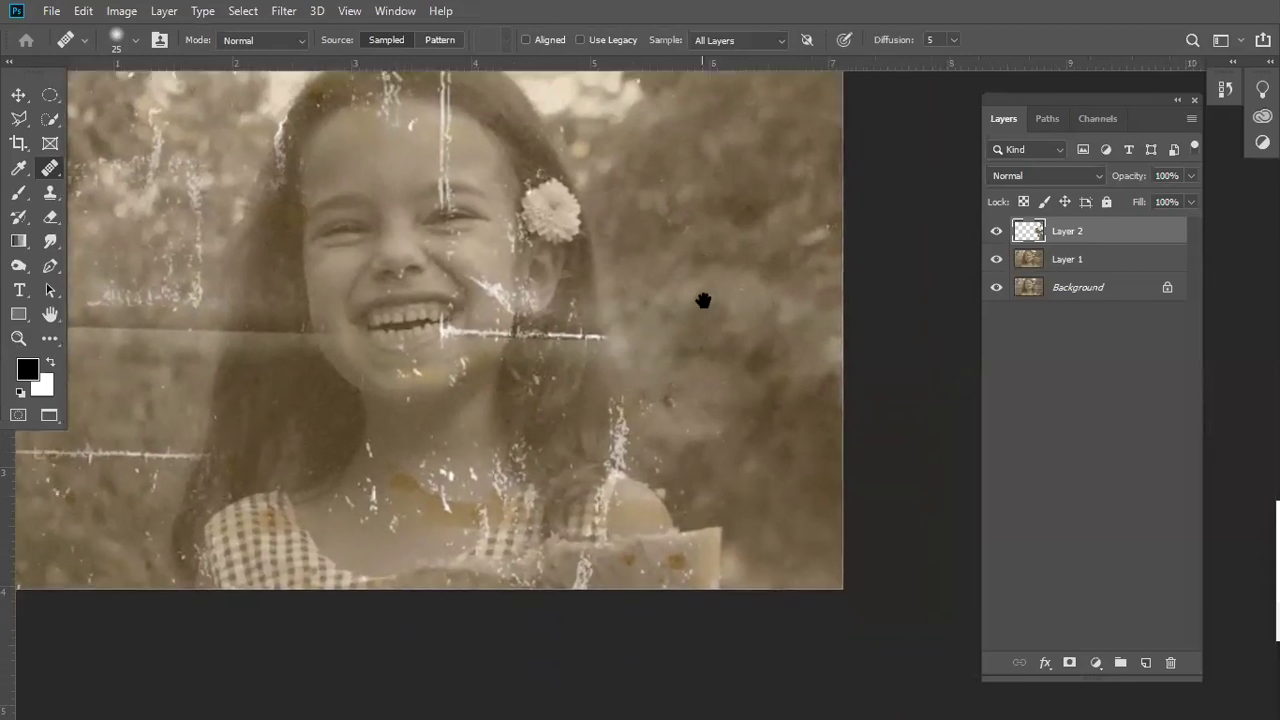
{"action": "left_click_drag", "start_coordinate": [695, 570], "coordinate": [843, 551]}
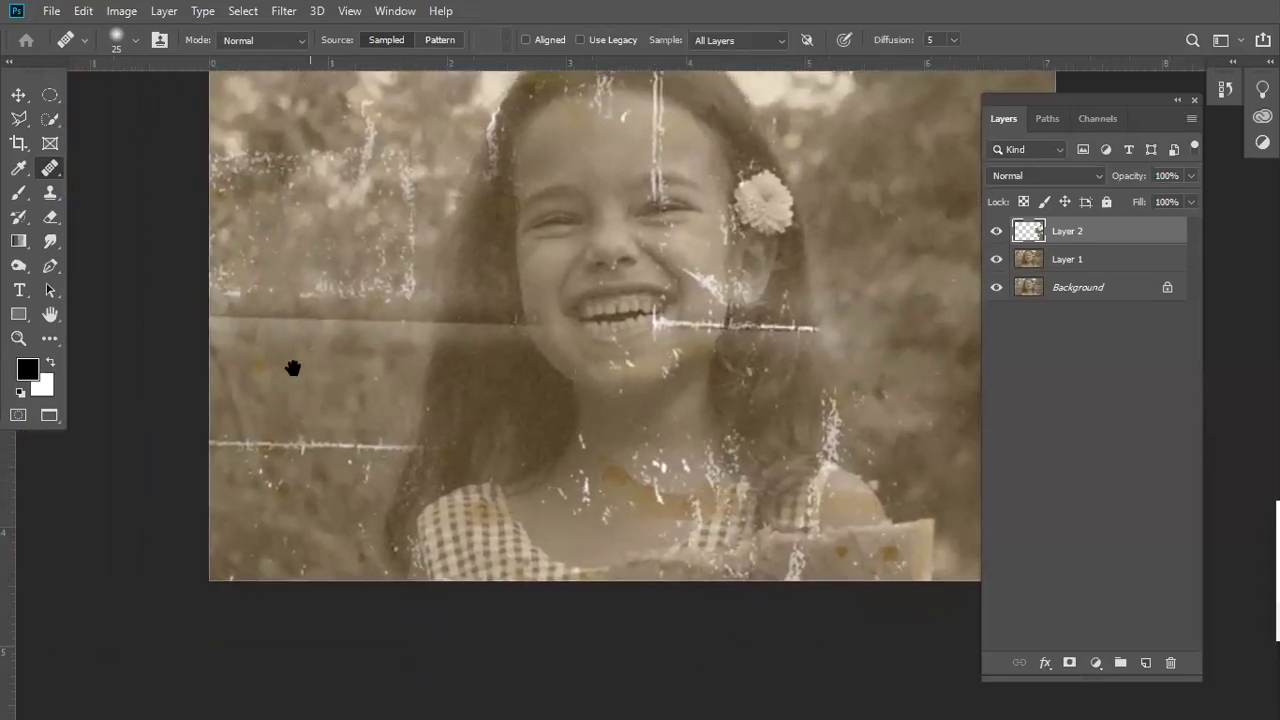
{"action": "left_click_drag", "start_coordinate": [292, 368], "coordinate": [384, 362]}
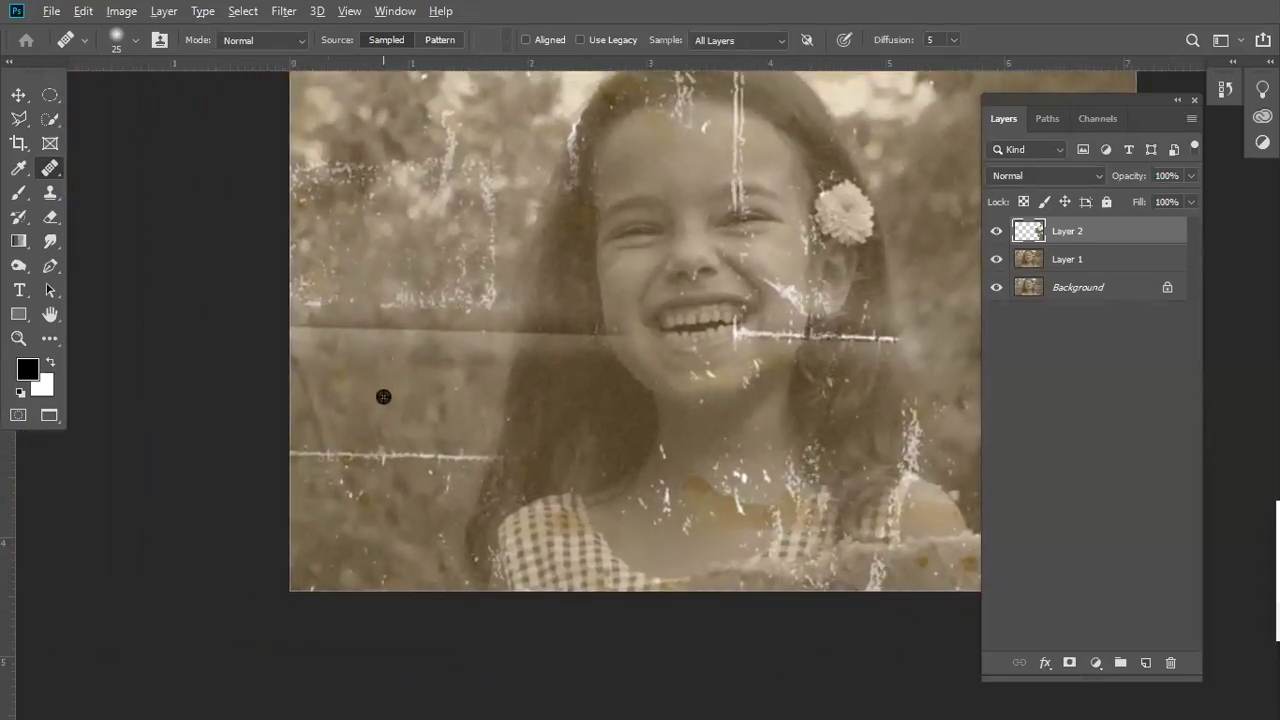
{"action": "left_click", "coordinate": [277, 360]}
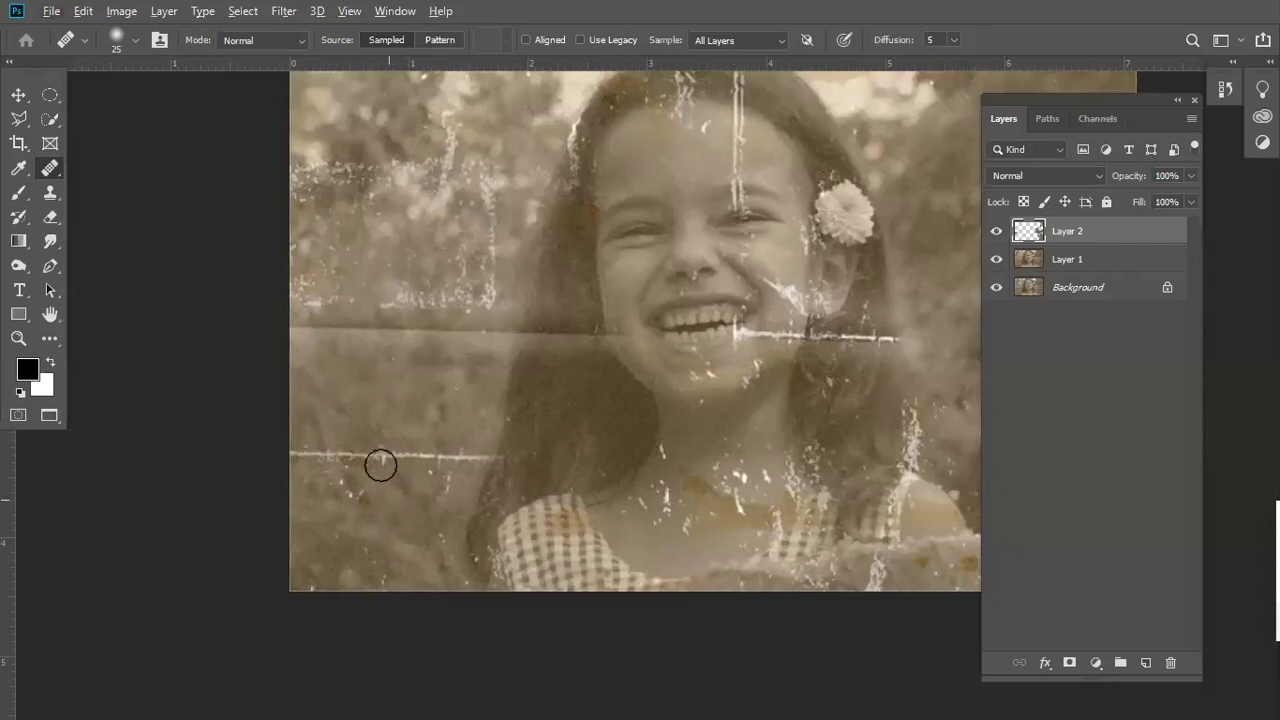
{"action": "left_click_drag", "start_coordinate": [480, 459], "coordinate": [292, 457]}
- Heal the marks in the lower-left background down to the photo's bottom edge
{"action": "left_click", "coordinate": [334, 477]}
{"action": "left_click_drag", "start_coordinate": [450, 455], "coordinate": [422, 460]}
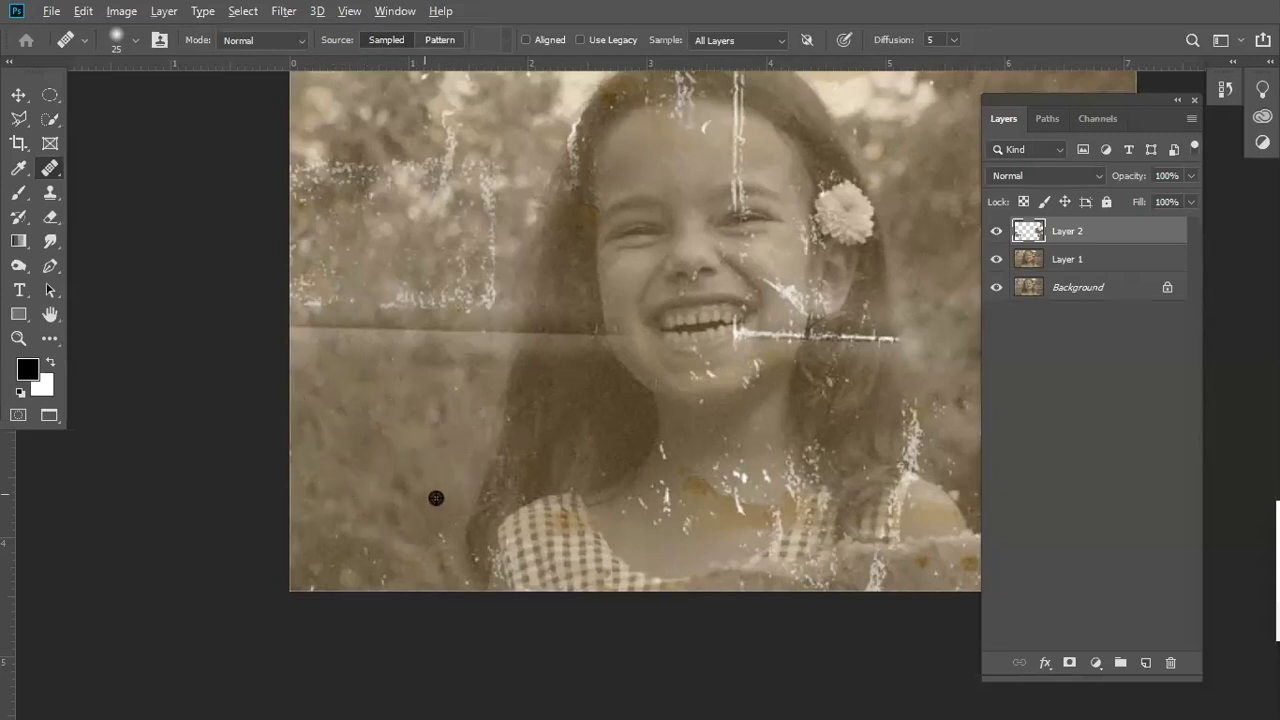
{"action": "left_click_drag", "start_coordinate": [440, 539], "coordinate": [446, 579]}
{"action": "left_click_drag", "start_coordinate": [388, 540], "coordinate": [392, 597]}
- Heal the left part of the horizontal crease and a spot at the left edge
{"action": "left_click_drag", "start_coordinate": [429, 425], "coordinate": [413, 579]}
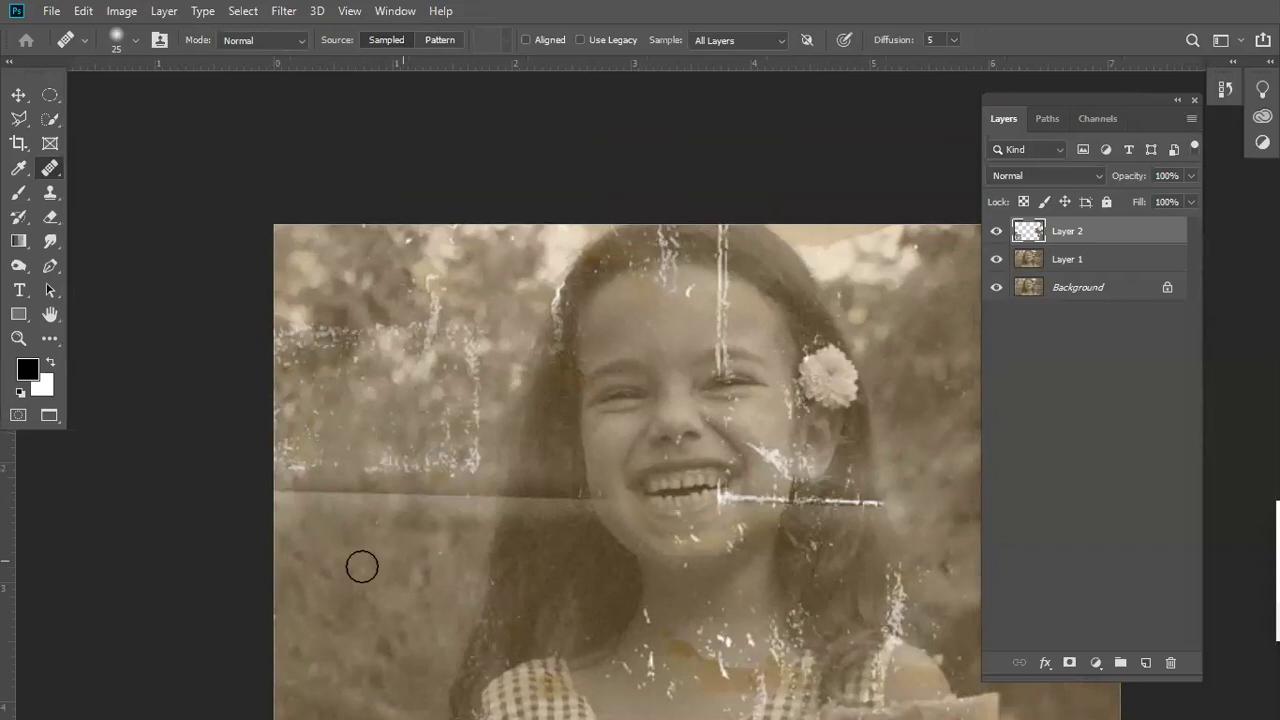
{"action": "left_click_drag", "start_coordinate": [288, 492], "coordinate": [443, 495]}
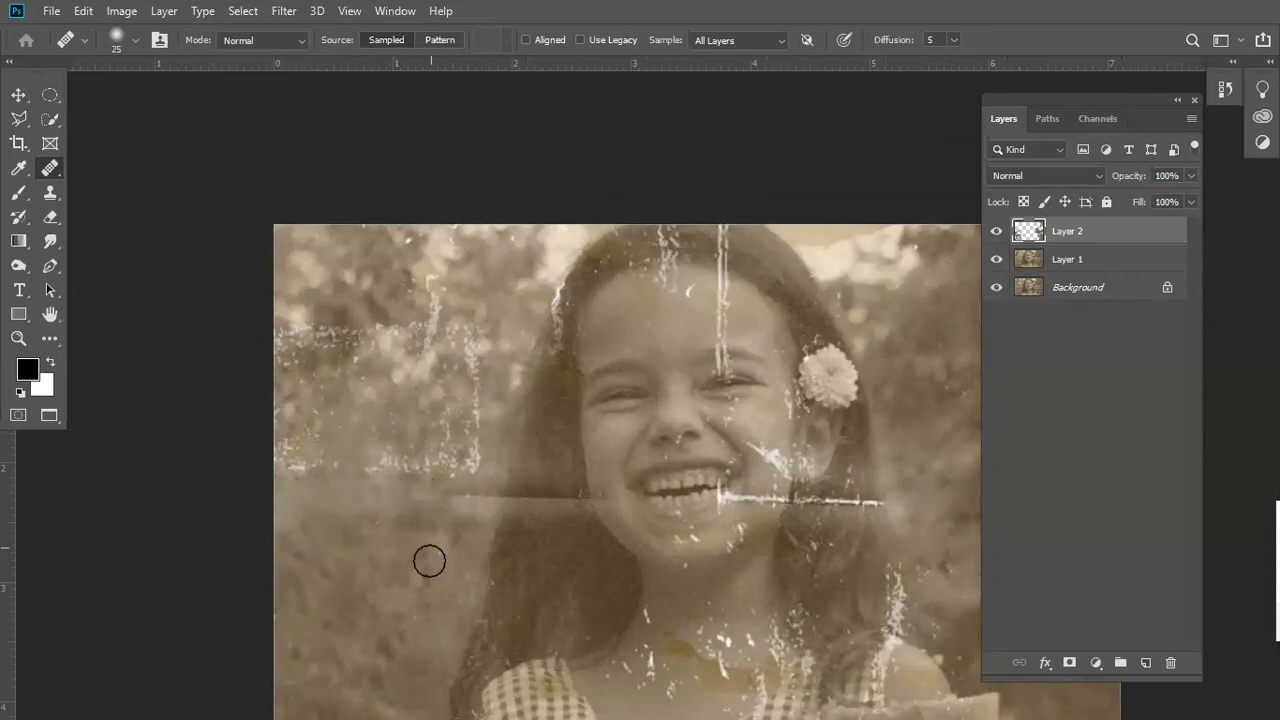
{"action": "mouse_move", "coordinate": [491, 491]}
{"action": "left_mouse_down"}
{"action": "mouse_move", "coordinate": [423, 493]}
{"action": "mouse_move", "coordinate": [503, 320]}
{"action": "mouse_move", "coordinate": [409, 349]}
{"action": "mouse_move", "coordinate": [557, 444]}
{"action": "left_mouse_up"}
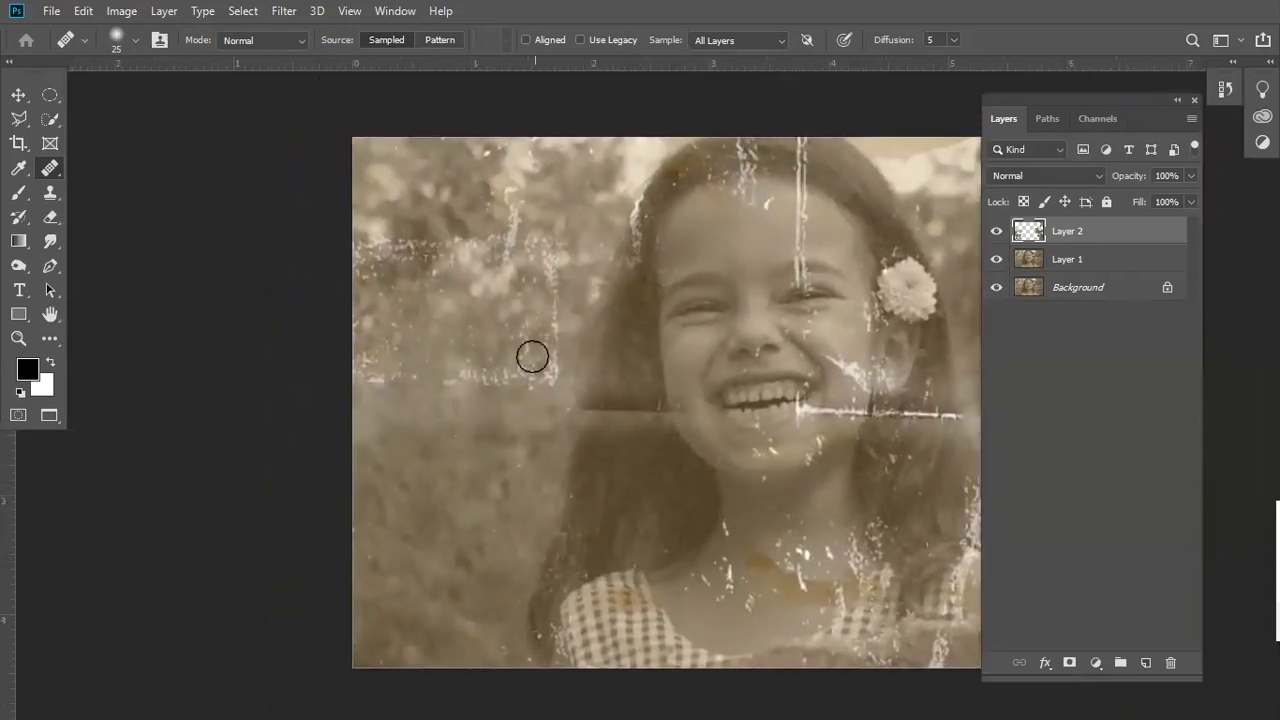
{"action": "left_click_drag", "start_coordinate": [427, 486], "coordinate": [433, 514]}
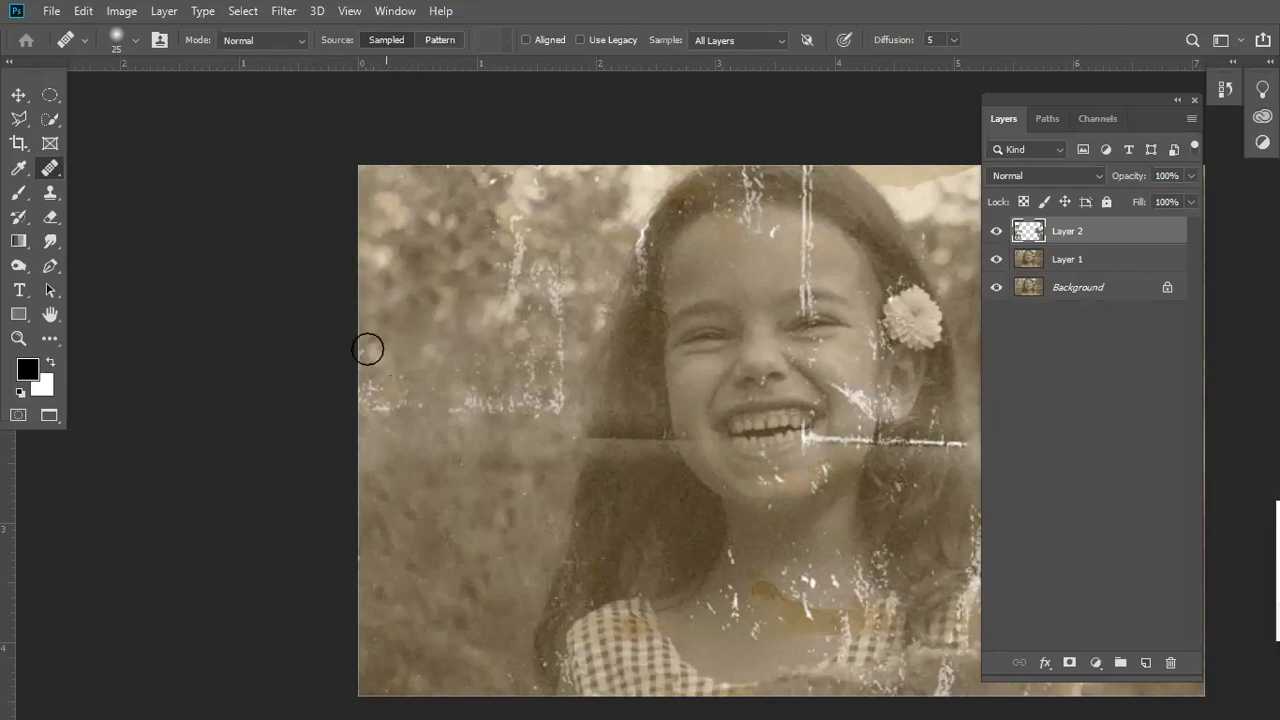
{"action": "left_click", "coordinate": [374, 355], "text": "alt"}
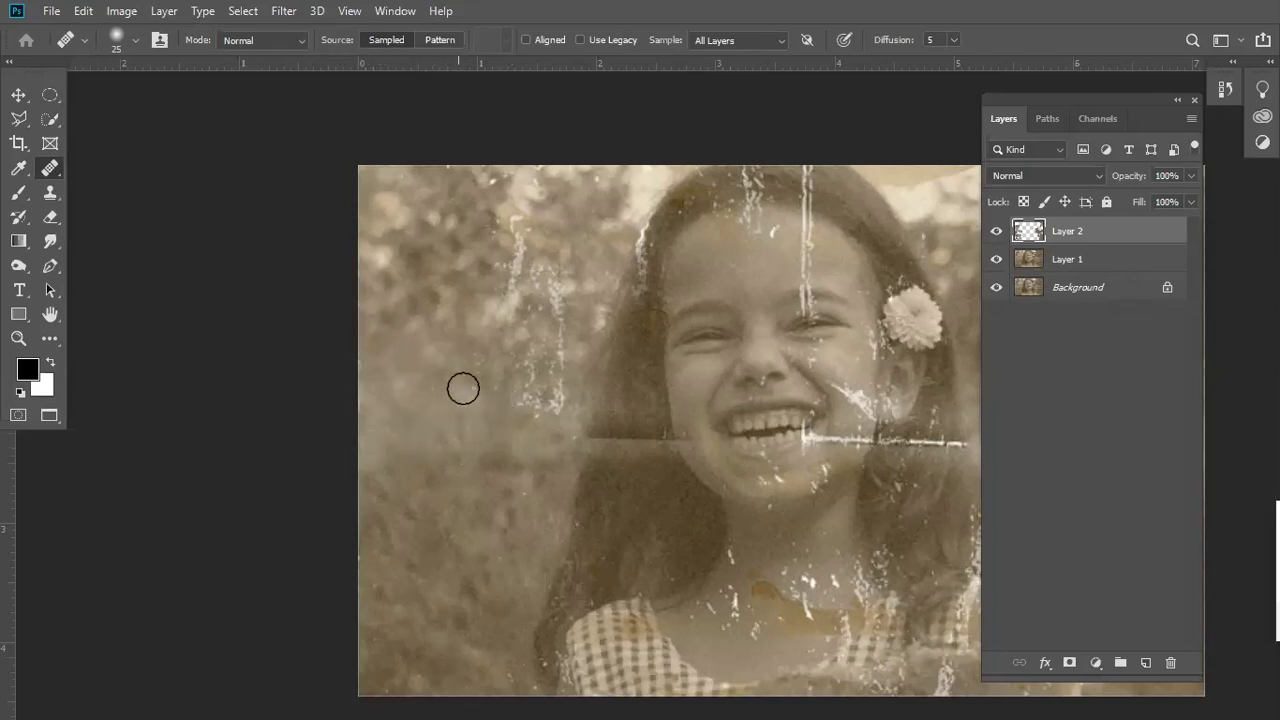
- Heal the vertical white scratch in the background left of the girl's face
{"action": "scroll", "coordinate": [289, 331], "scroll_direction": "down", "scroll_amount": 3}
{"action": "scroll", "coordinate": [289, 331], "scroll_direction": "right", "scroll_amount": 4}
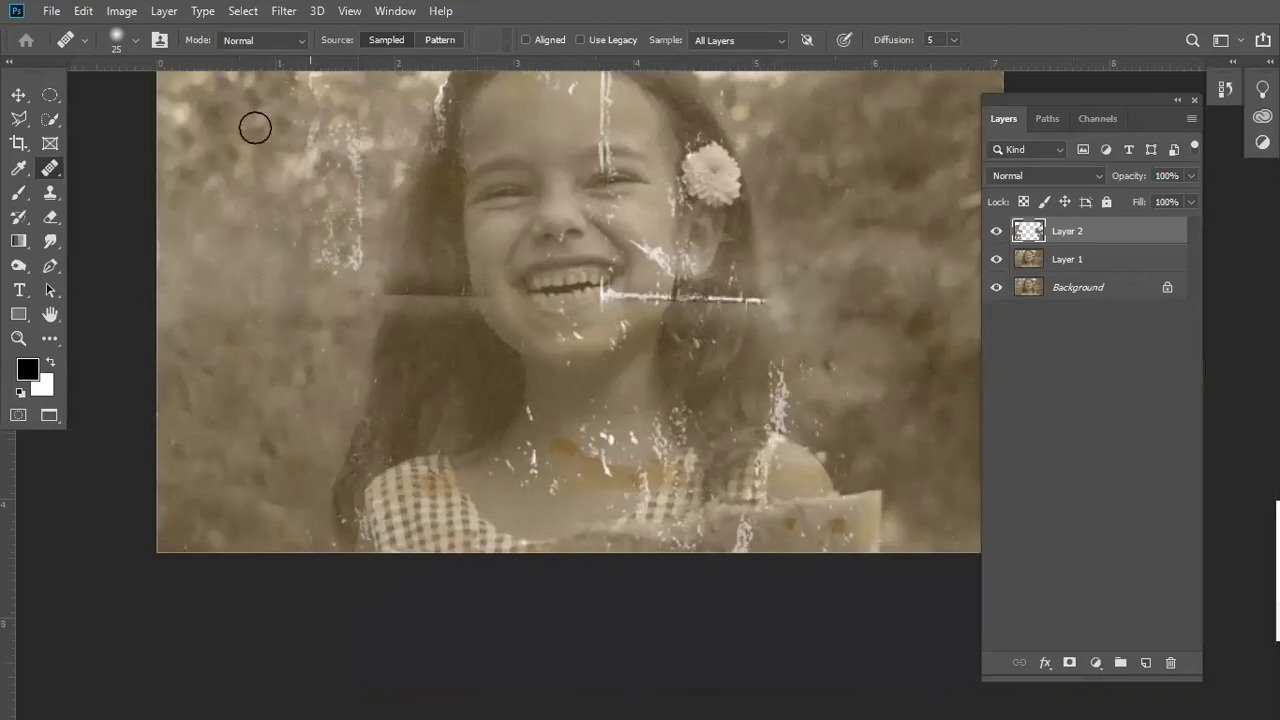
{"action": "scroll", "coordinate": [357, 351], "scroll_direction": "up", "scroll_amount": 1}
{"action": "scroll", "coordinate": [357, 351], "scroll_direction": "left", "scroll_amount": 1}
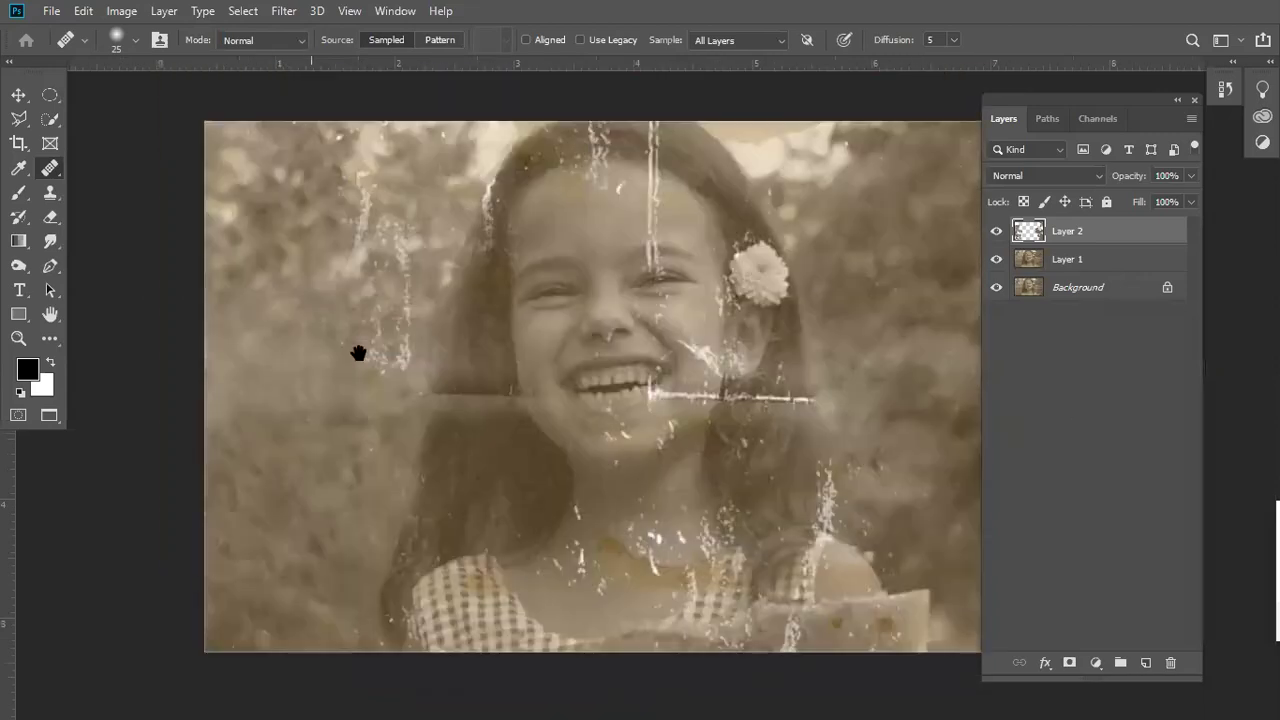
{"action": "left_click_drag", "start_coordinate": [375, 370], "coordinate": [399, 247]}
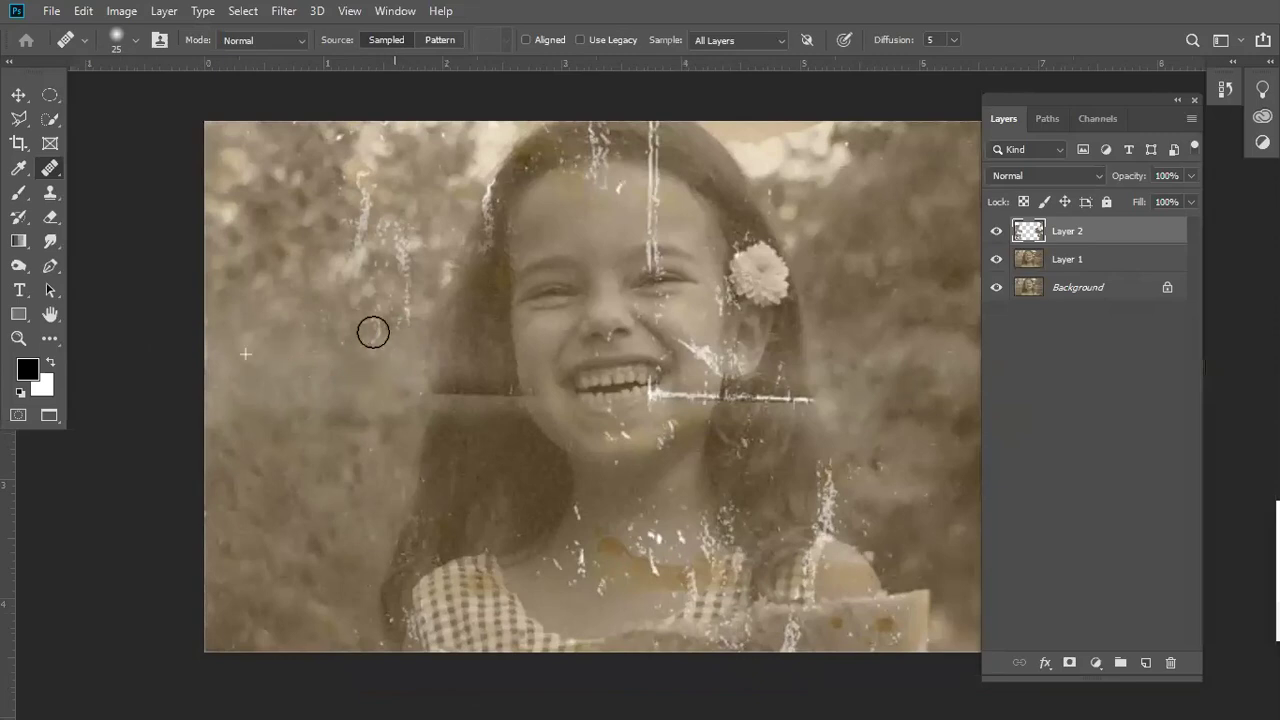
- Enlarge the healing brush from 25 to 45 and set a new source point beside the face
{"action": "scroll", "coordinate": [409, 329], "scroll_direction": "down", "scroll_amount": 1}
{"action": "scroll", "coordinate": [409, 329], "scroll_direction": "right", "scroll_amount": 1}
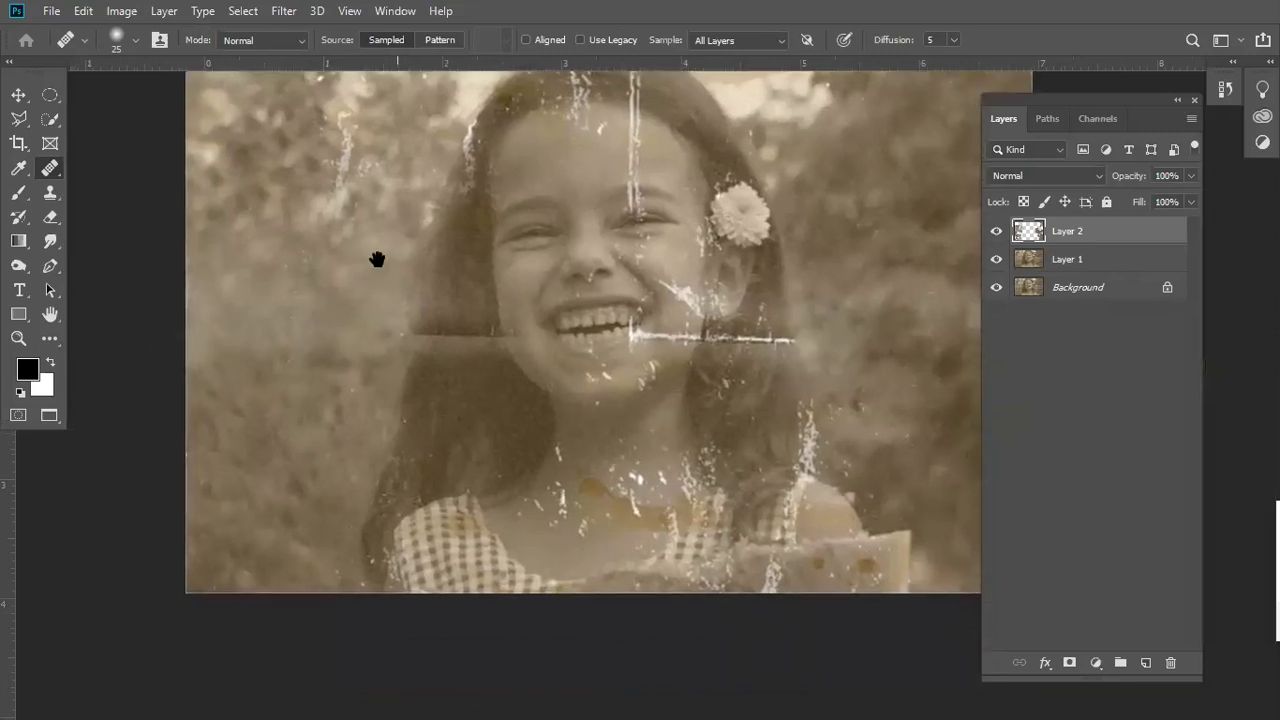
{"action": "right_click", "coordinate": [885, 481], "text": "alt"}
{"action": "left_click_drag", "start_coordinate": [374, 283], "coordinate": [514, 332]}
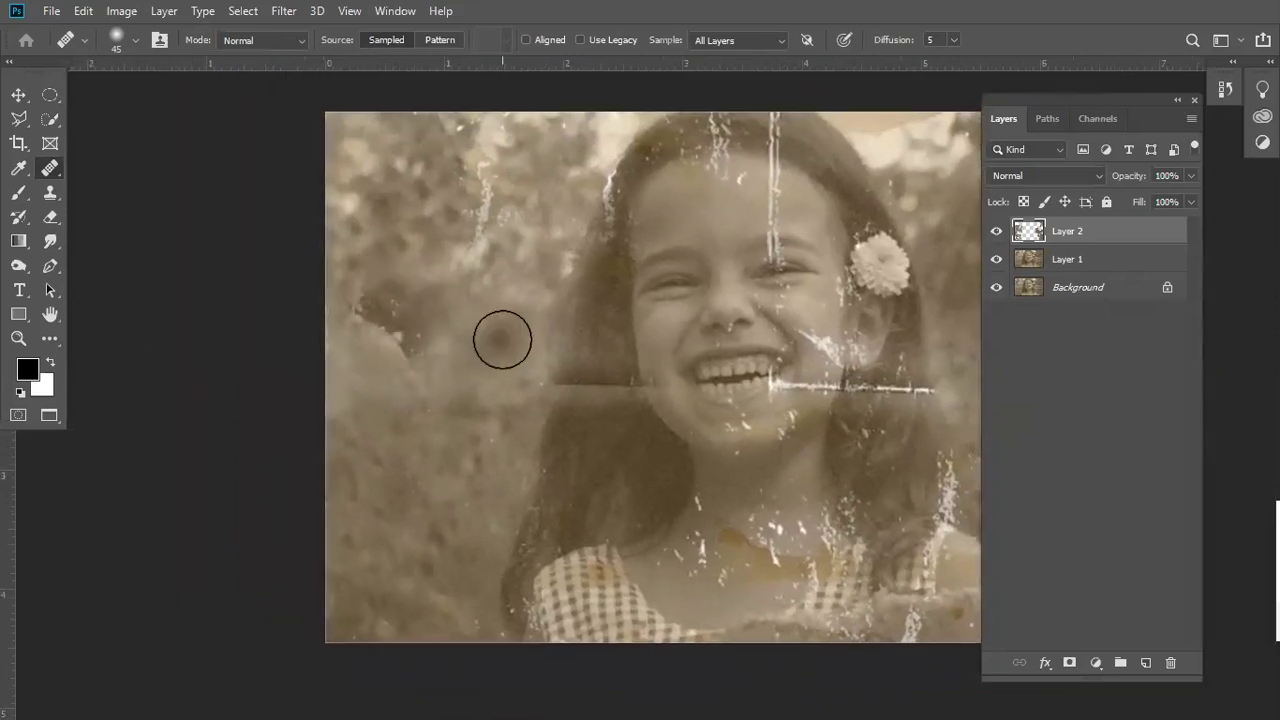
{"action": "key", "text": "ctrl+shift+z"}
{"action": "mouse_move", "coordinate": [505, 377]}
{"action": "left_mouse_down"}
{"action": "mouse_move", "coordinate": [383, 291]}
{"action": "mouse_move", "coordinate": [443, 411]}
{"action": "left_mouse_up"}
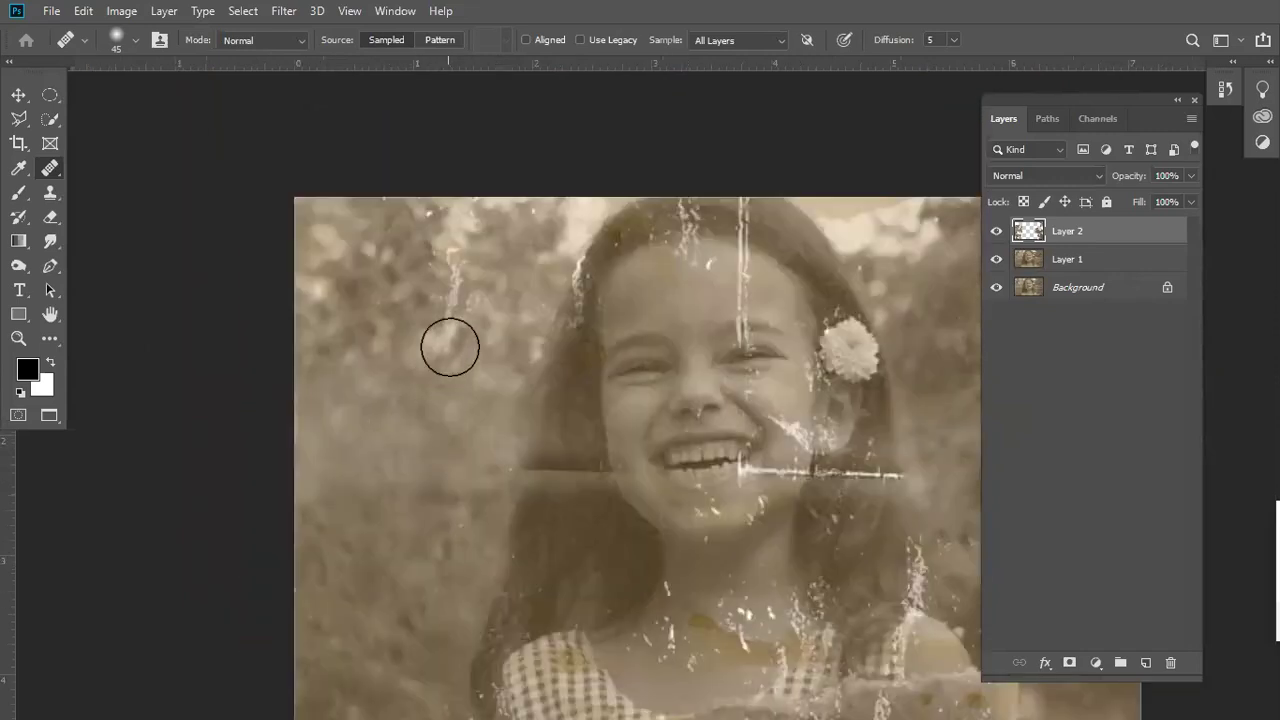
{"action": "left_click", "coordinate": [443, 343], "text": "alt"}
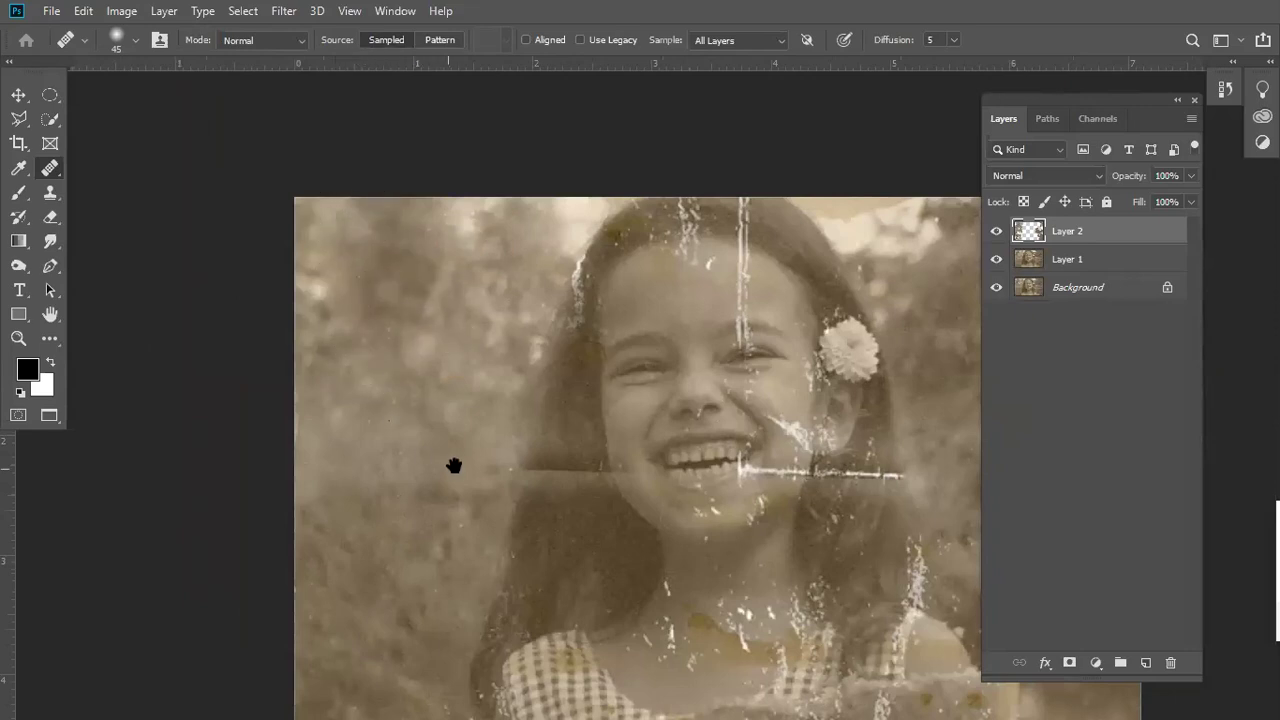
{"action": "scroll", "coordinate": [451, 463], "scroll_direction": "down", "scroll_amount": 5}
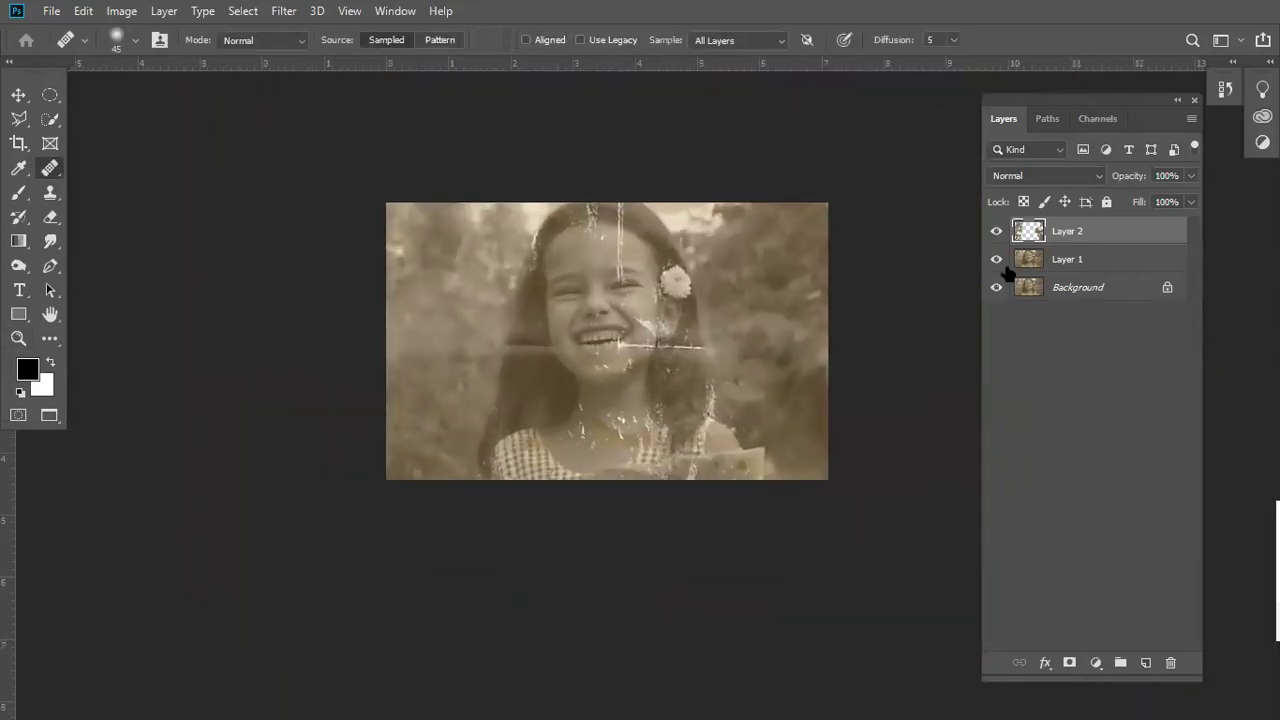
{"action": "left_click", "coordinate": [996, 231]}
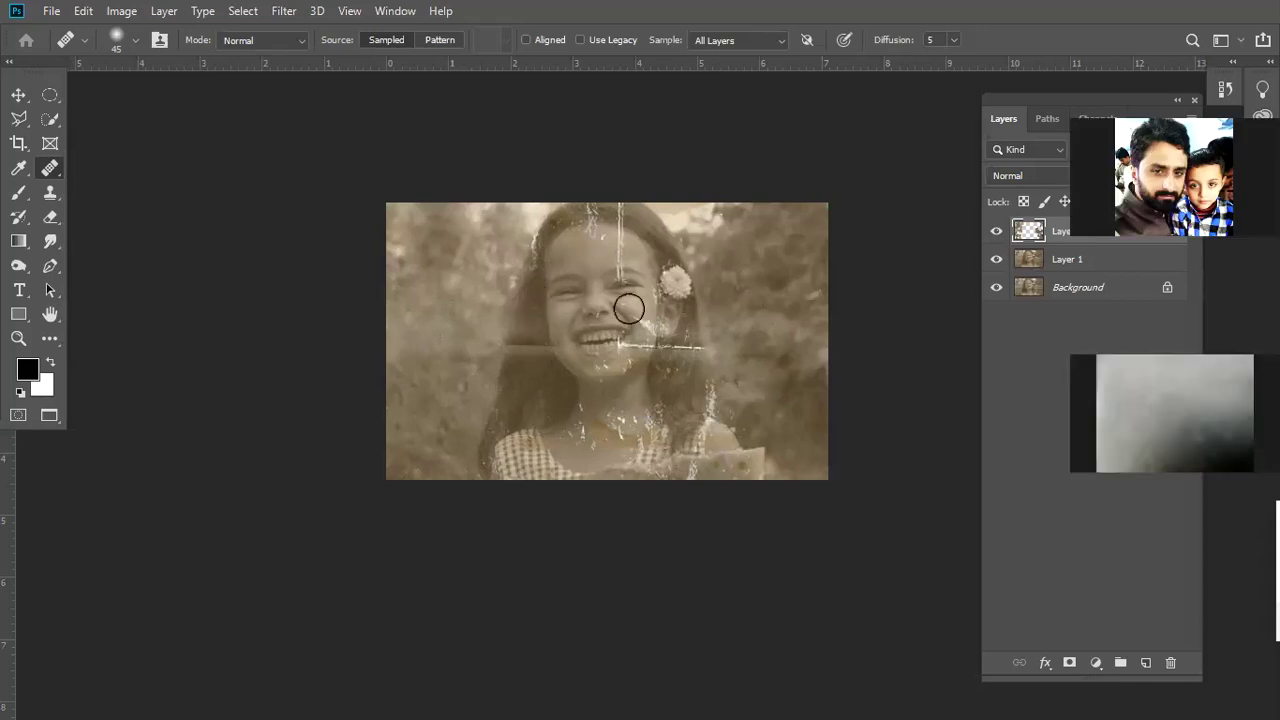
- Zoom in on the face, shrink the healing brush to 10 px, then fit the photo
{"action": "key", "text": "z"}
{"action": "left_click_drag", "start_coordinate": [631, 302], "coordinate": [689, 343]}
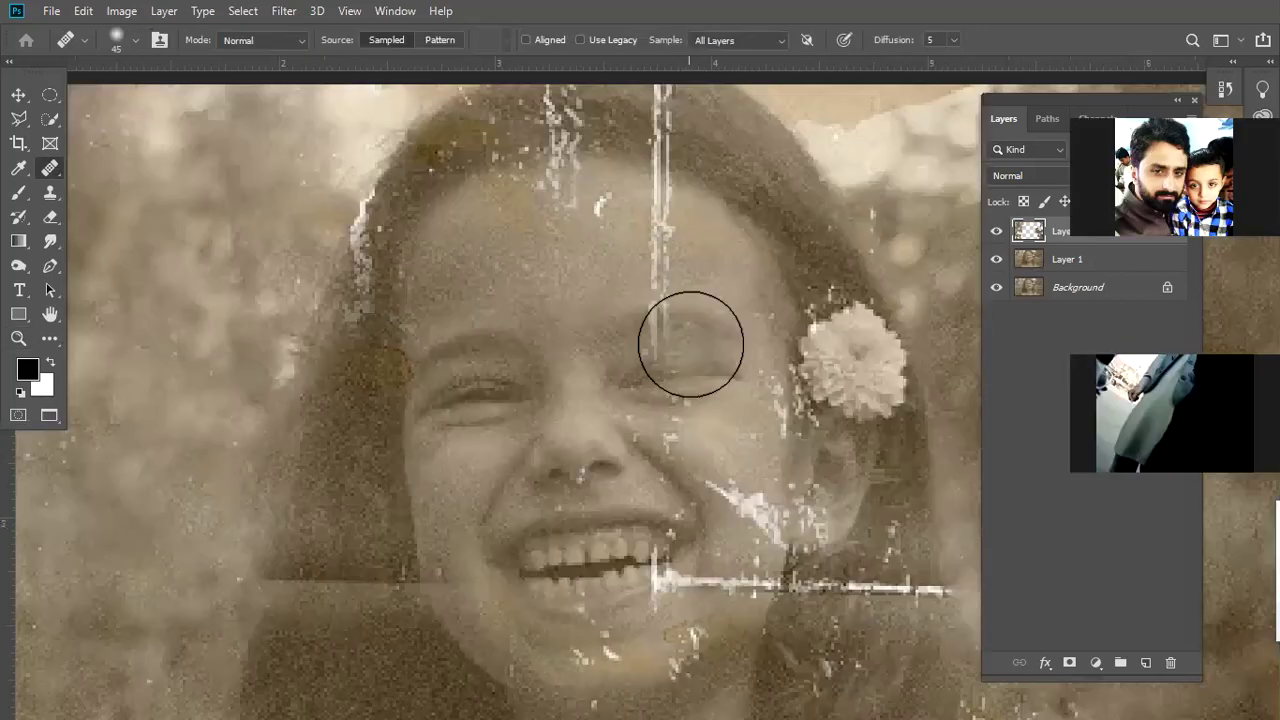
{"action": "key", "text": "bracketleft"}
{"action": "key", "text": "bracketleft"}
{"action": "key", "text": "bracketleft"}
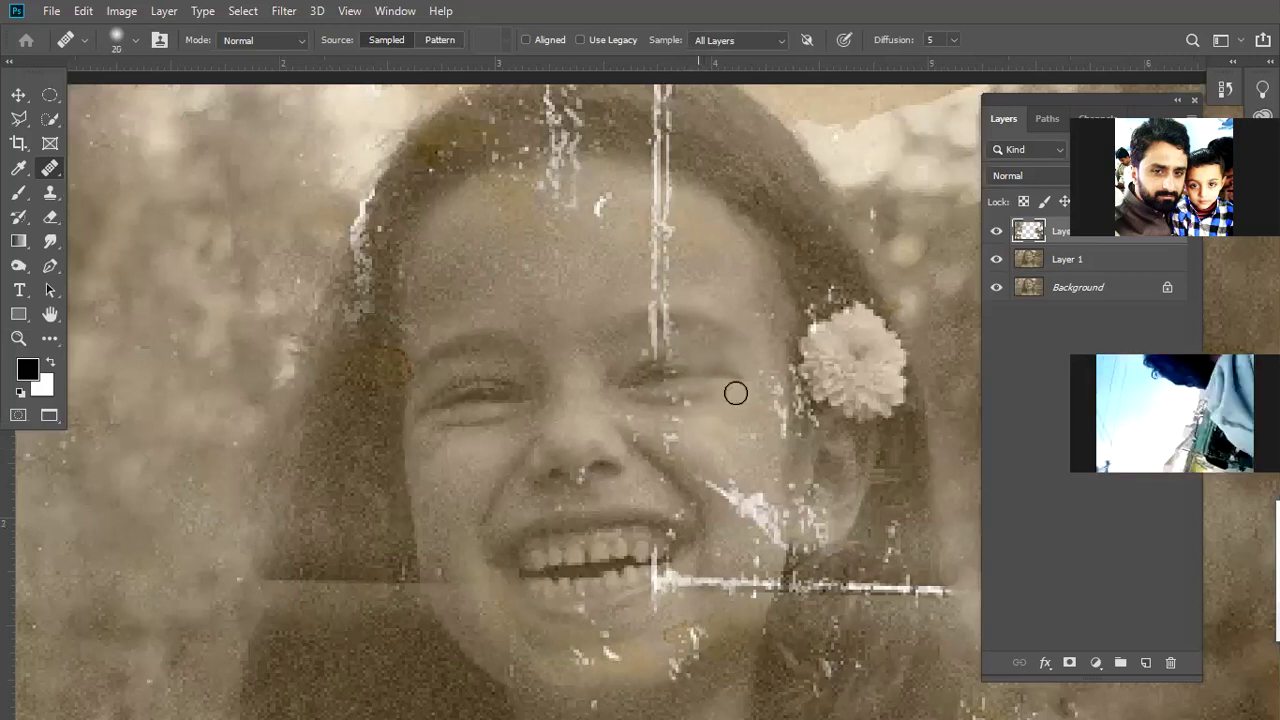
{"action": "key", "text": "bracketleft"}
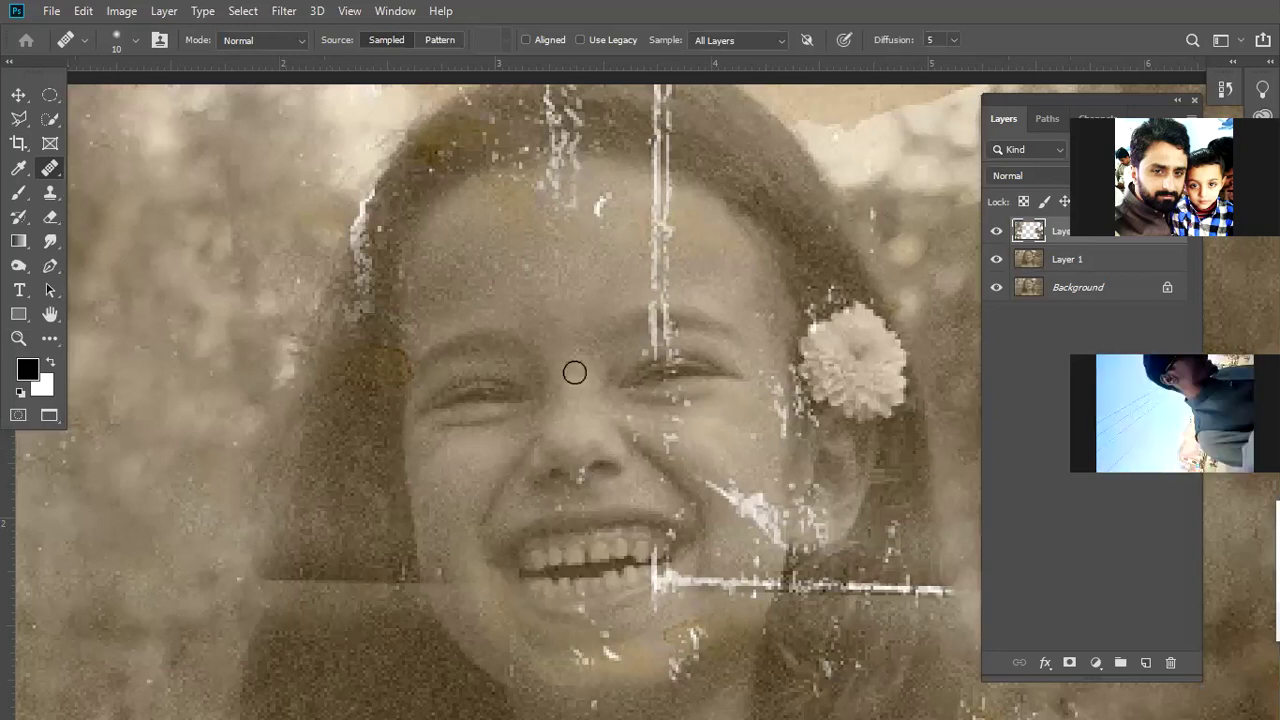
{"action": "key", "text": "ctrl+minus"}
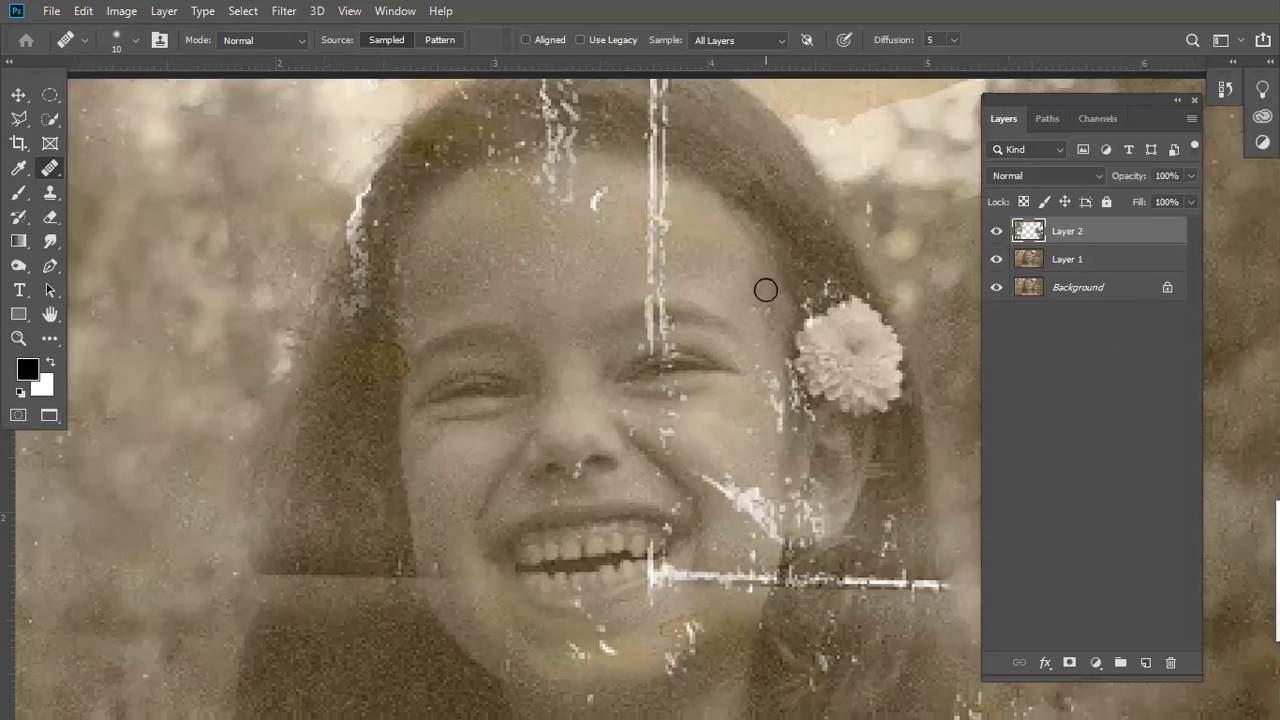
{"action": "key", "text": "z"}
{"action": "key", "text": "ctrl+minus"}
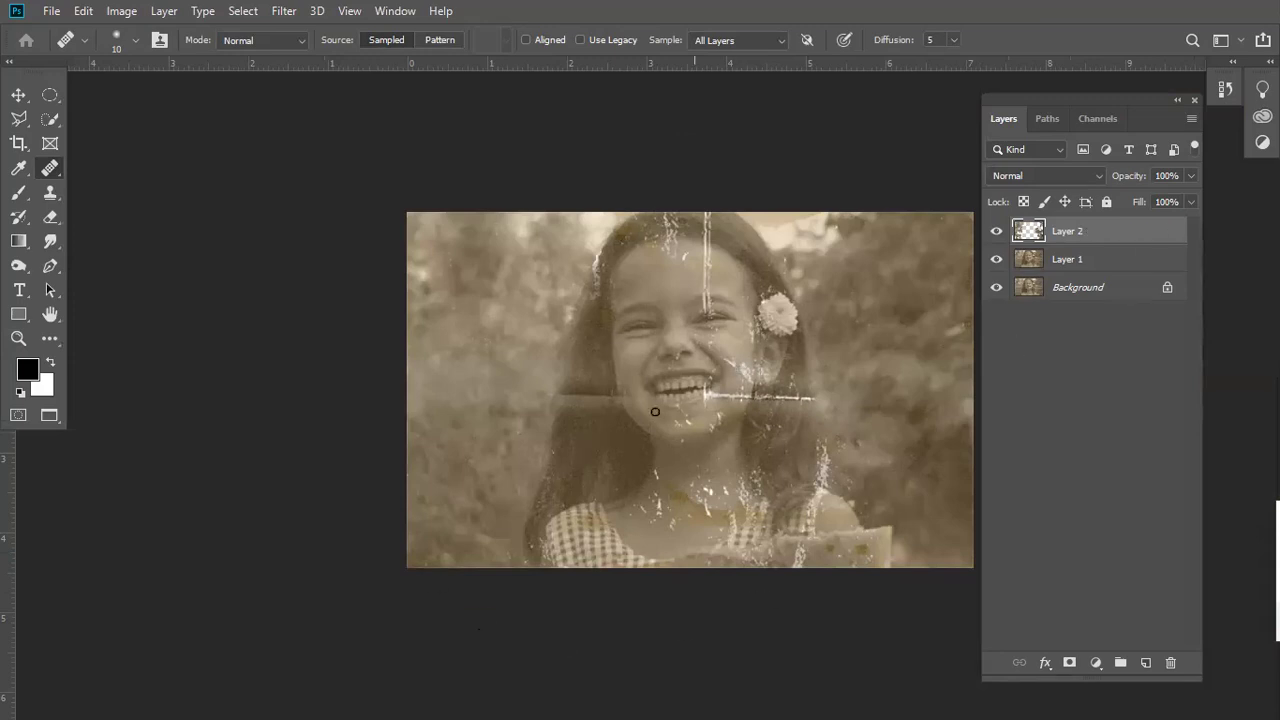
- Zoom in on the hair near the chin and heal the jaw seam with a 17 px Healing Brush
{"action": "key", "text": "z"}
{"action": "left_click_drag", "start_coordinate": [546, 431], "coordinate": [566, 446]}
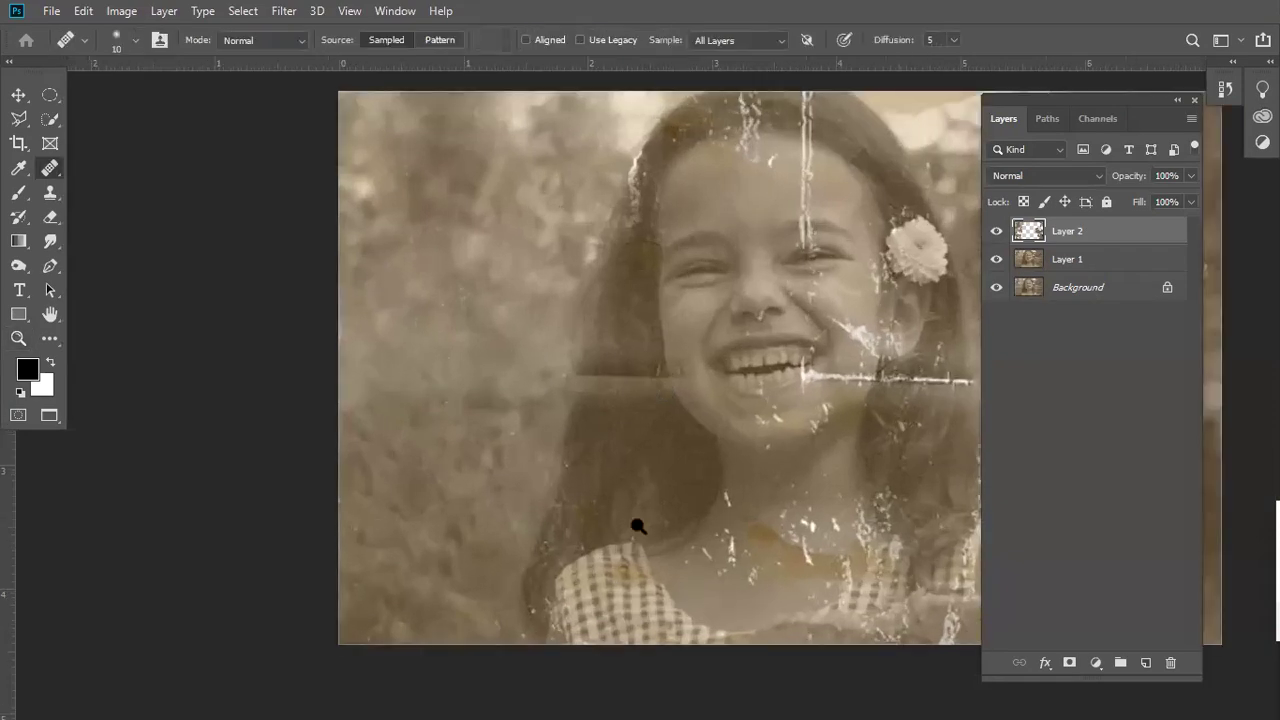
{"action": "key", "text": "z"}
{"action": "left_click_drag", "start_coordinate": [637, 523], "coordinate": [672, 497]}
{"action": "key", "text": "s"}
{"action": "key", "text": "j"}
{"action": "key", "text": "bracketright"}
{"action": "mouse_move", "coordinate": [569, 360]}
{"action": "left_mouse_down"}
{"action": "mouse_move", "coordinate": [608, 391]}
{"action": "mouse_move", "coordinate": [660, 391]}
{"action": "mouse_move", "coordinate": [664, 370]}
{"action": "left_mouse_up"}
- Zoom closer on the cheek, shrink the brush to 8, and sample a source above the jawline
{"action": "left_click", "coordinate": [700, 483], "text": "alt"}
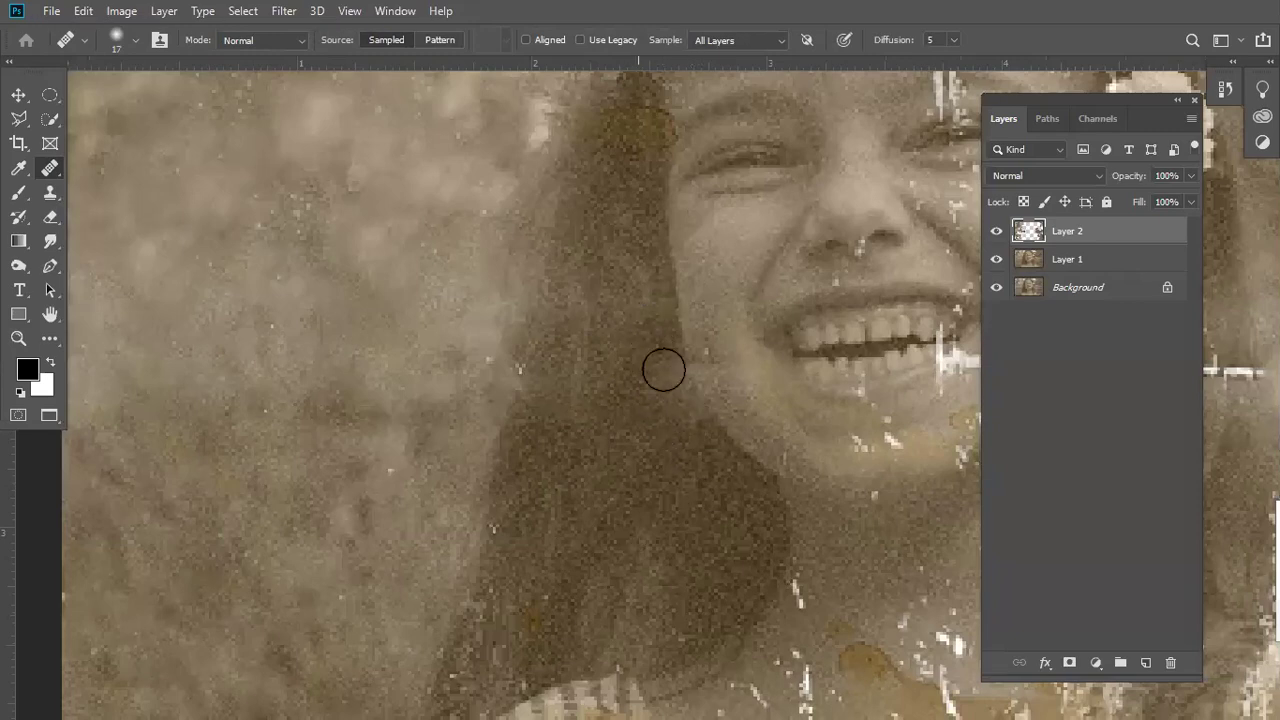
{"action": "scroll", "coordinate": [650, 490], "scroll_direction": "up", "scroll_amount": 1}
{"action": "left_click", "coordinate": [640, 440]}
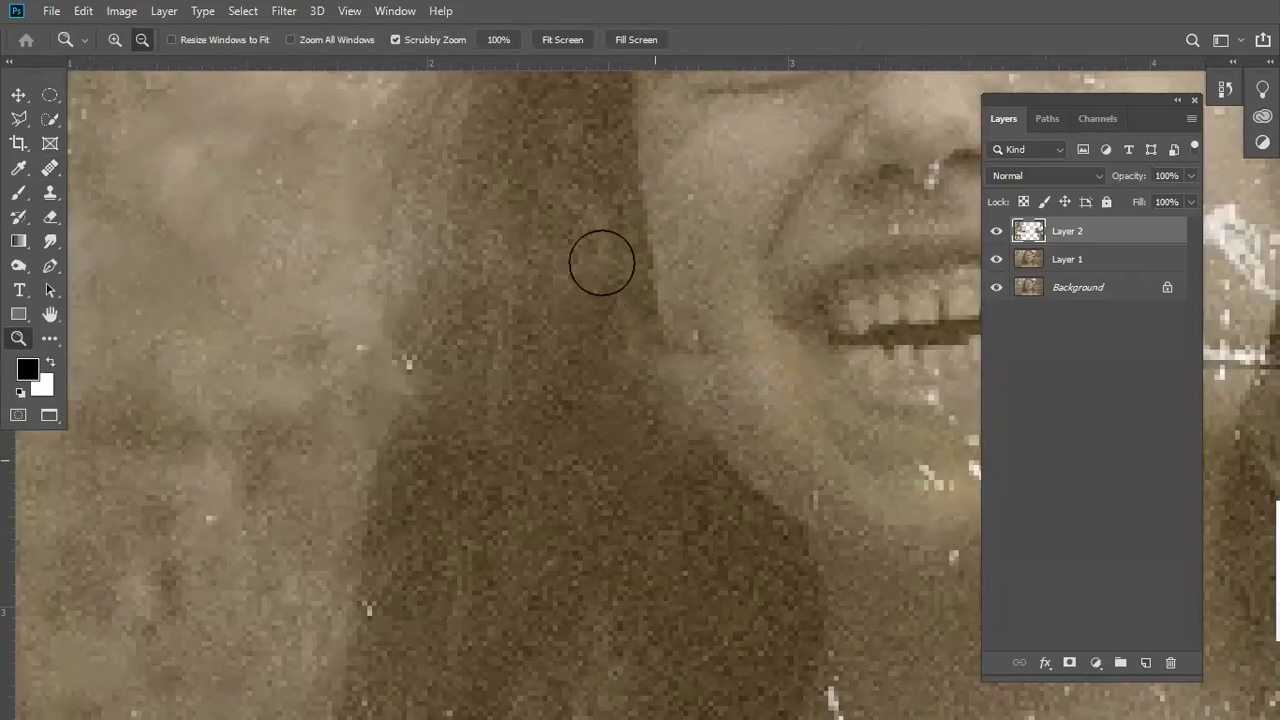
{"action": "key", "text": "j"}
{"action": "scroll", "coordinate": [672, 278], "scroll_direction": "right", "scroll_amount": 1}
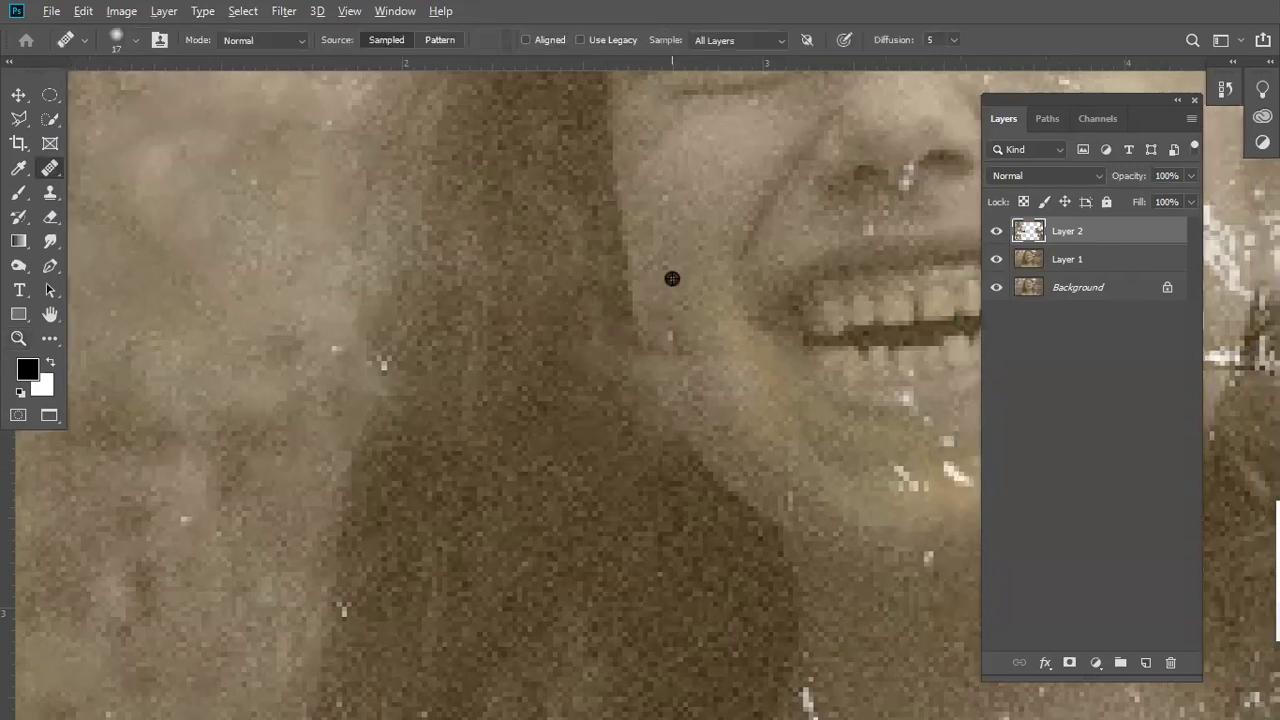
{"action": "left_click_drag", "start_coordinate": [672, 278], "coordinate": [666, 280]}
{"action": "left_click", "coordinate": [666, 326], "text": "alt"}
- Heal the specks along the jawline where the dark hair meets the cheek
{"action": "mouse_move", "coordinate": [657, 349]}
{"action": "left_mouse_down"}
{"action": "mouse_move", "coordinate": [689, 410]}
{"action": "mouse_move", "coordinate": [686, 357]}
{"action": "left_mouse_up"}
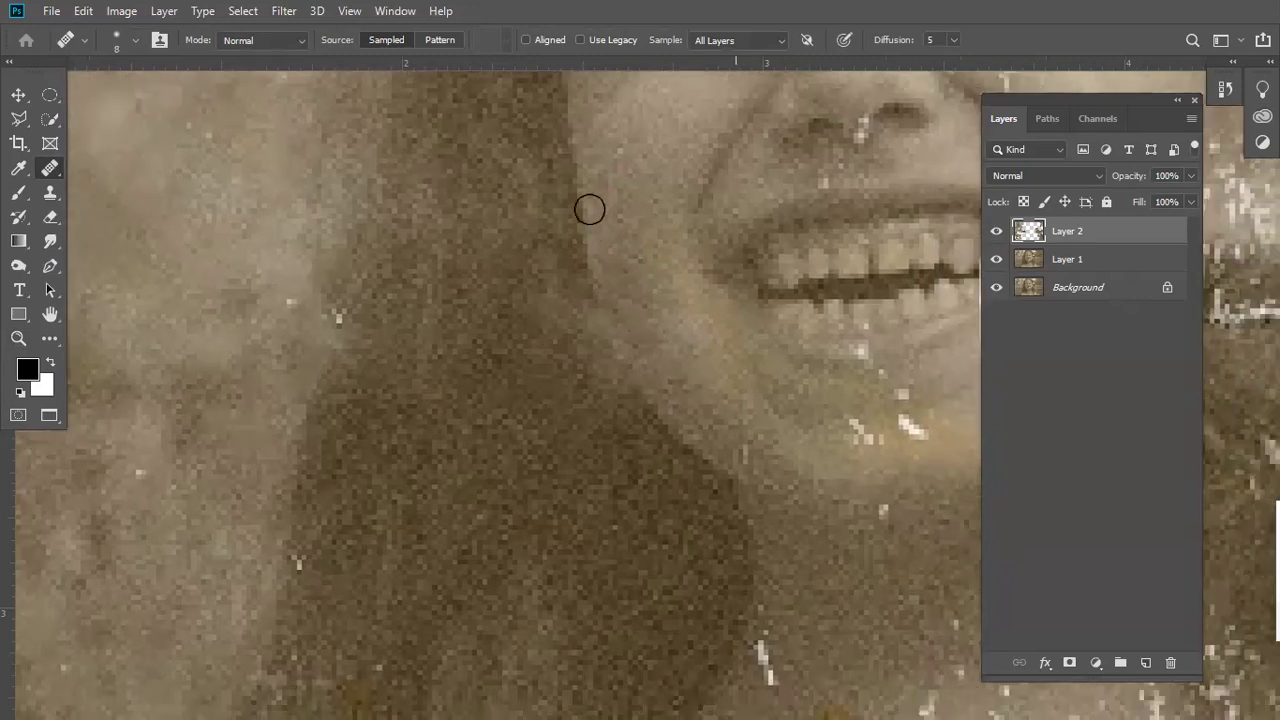
{"action": "left_click_drag", "start_coordinate": [589, 209], "coordinate": [597, 219]}
{"action": "left_click_drag", "start_coordinate": [660, 420], "coordinate": [660, 446]}
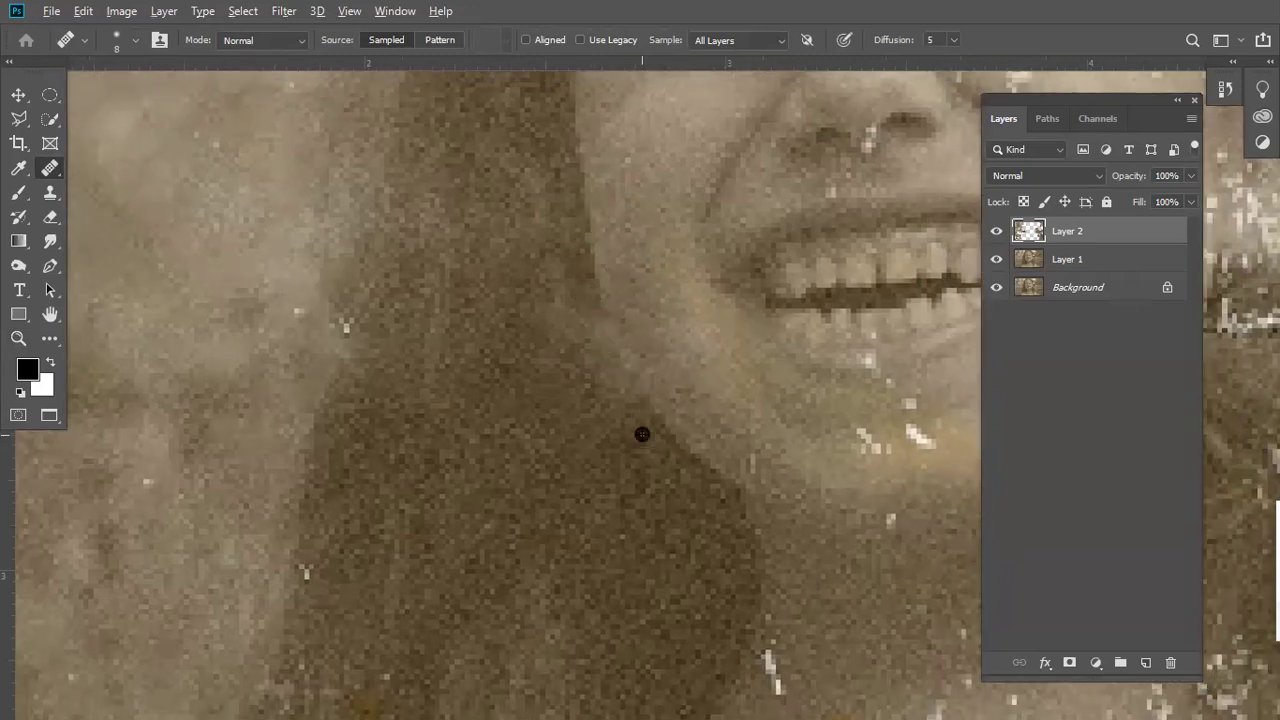
{"action": "left_click", "coordinate": [616, 370]}
{"action": "left_click_drag", "start_coordinate": [563, 260], "coordinate": [591, 337]}
- Zoom out and back in around the chin to check the jawline repair, returning to the Healing Brush
{"action": "key", "text": "z"}
{"action": "left_click", "coordinate": [594, 457], "text": "alt"}
{"action": "left_click_drag", "start_coordinate": [517, 449], "coordinate": [480, 443]}
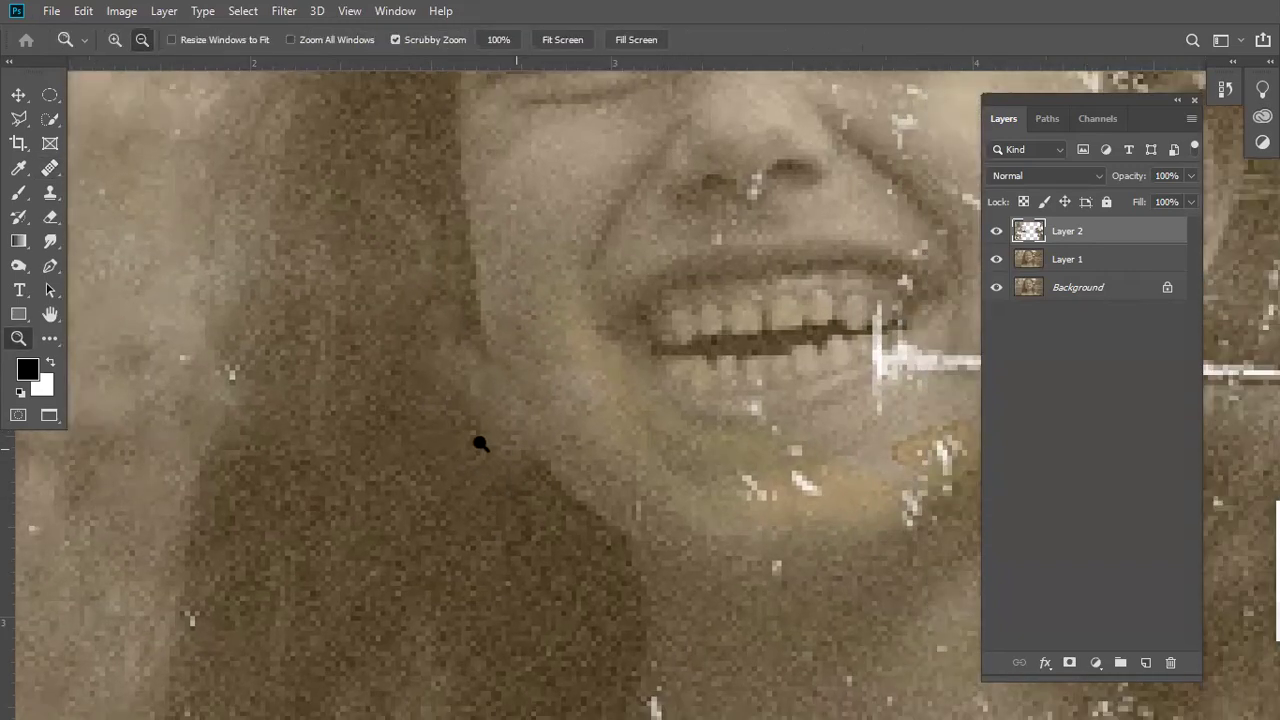
{"action": "left_click", "coordinate": [446, 441], "text": "alt"}
{"action": "left_click", "coordinate": [495, 460]}
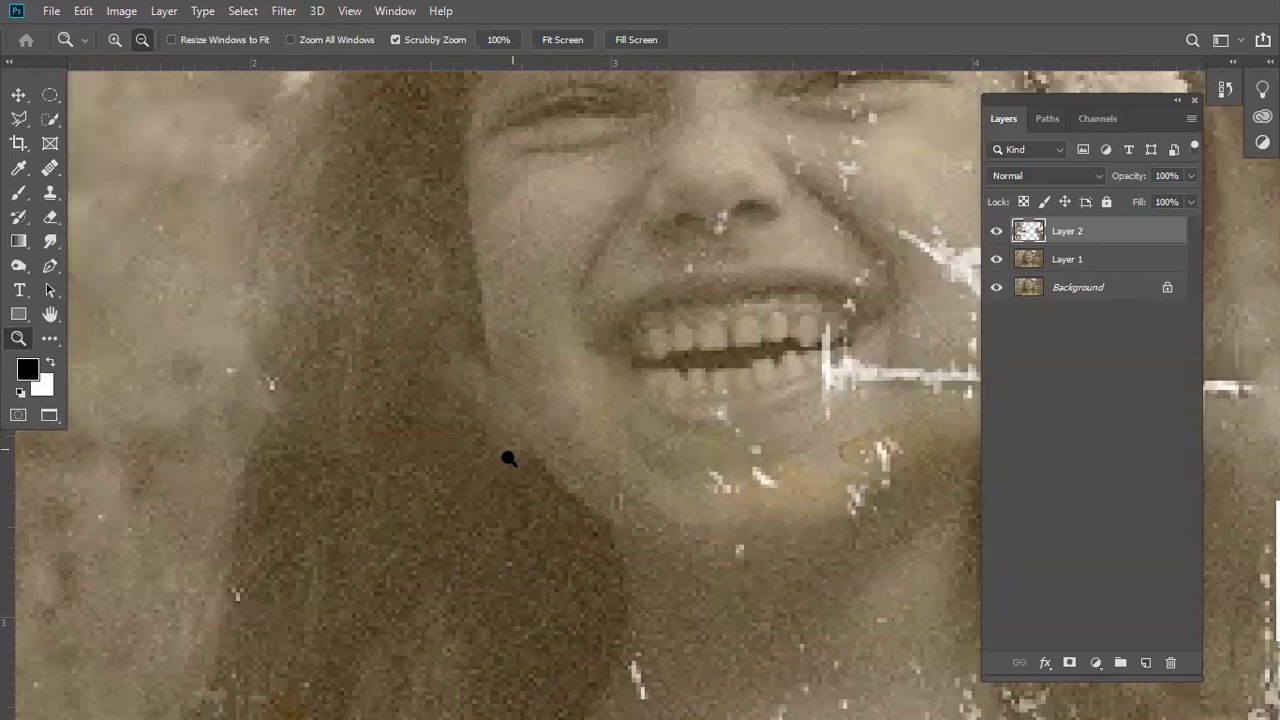
{"action": "left_click", "coordinate": [511, 455]}
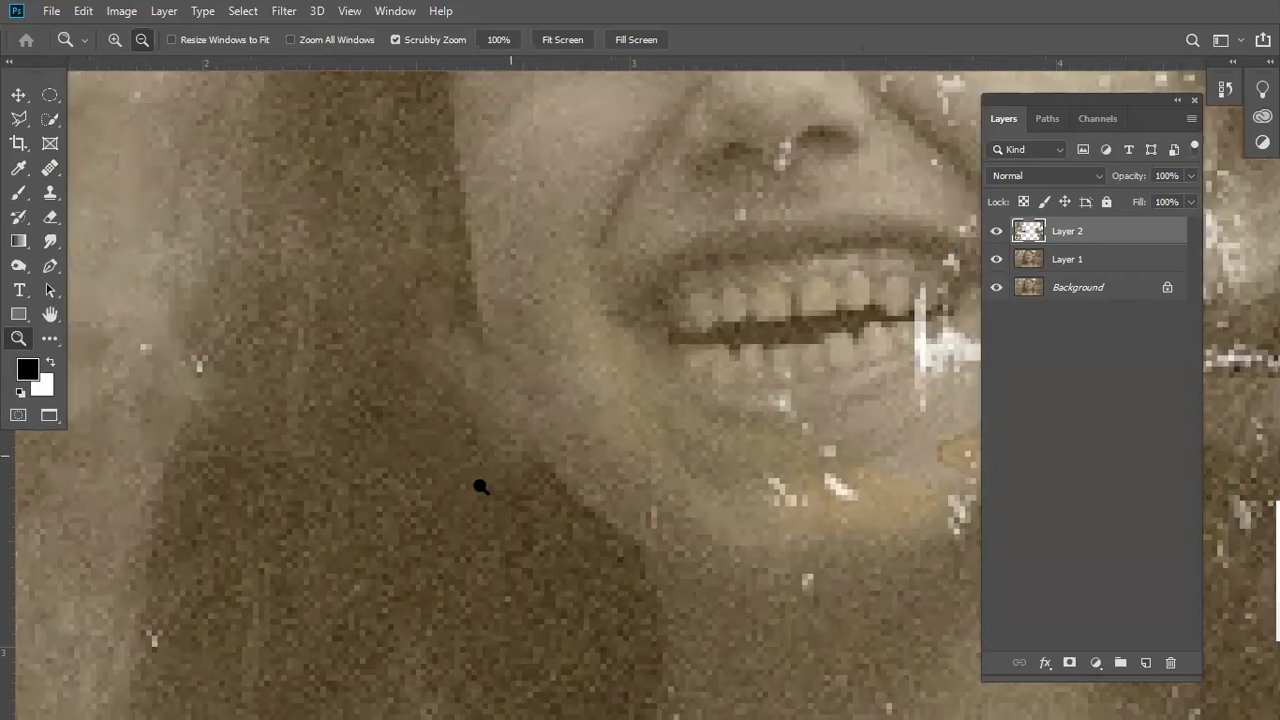
{"action": "left_click", "coordinate": [474, 420], "text": "alt"}
{"action": "key", "text": "j"}
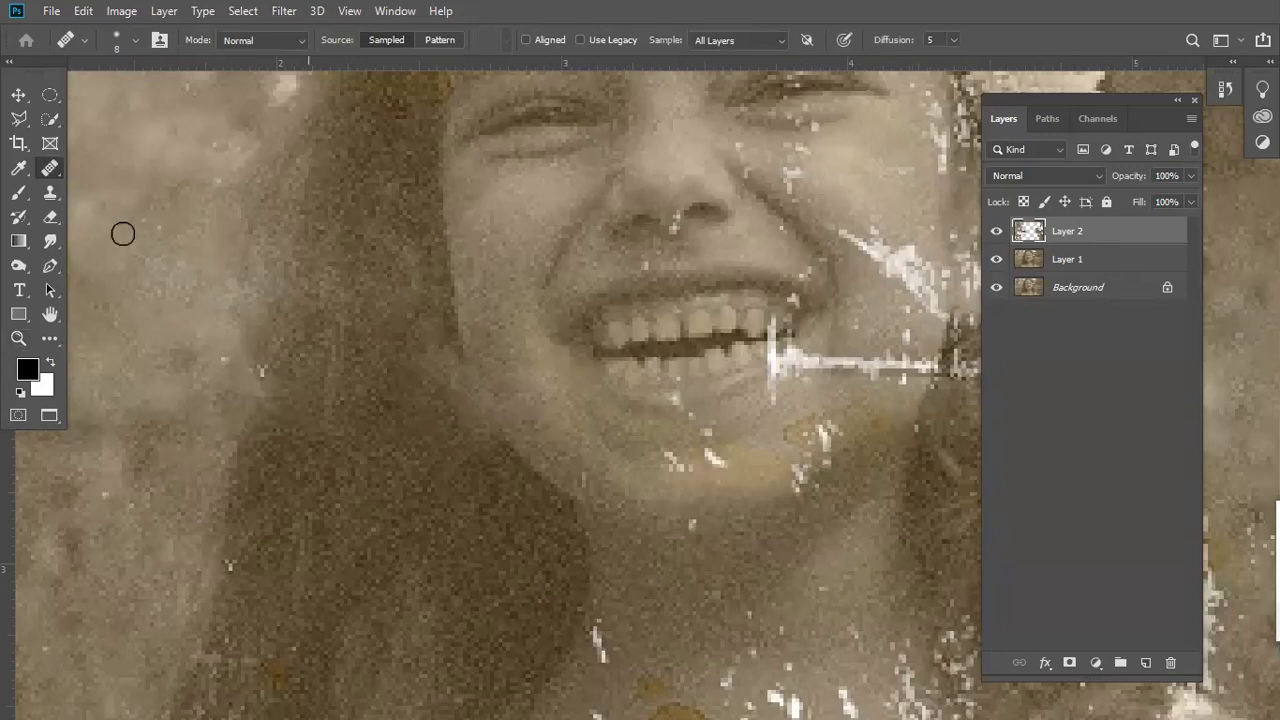
- Select the Healing Brush, bring the girl's forehead into view and set the brush size to 17
{"action": "right_click", "coordinate": [40, 168]}
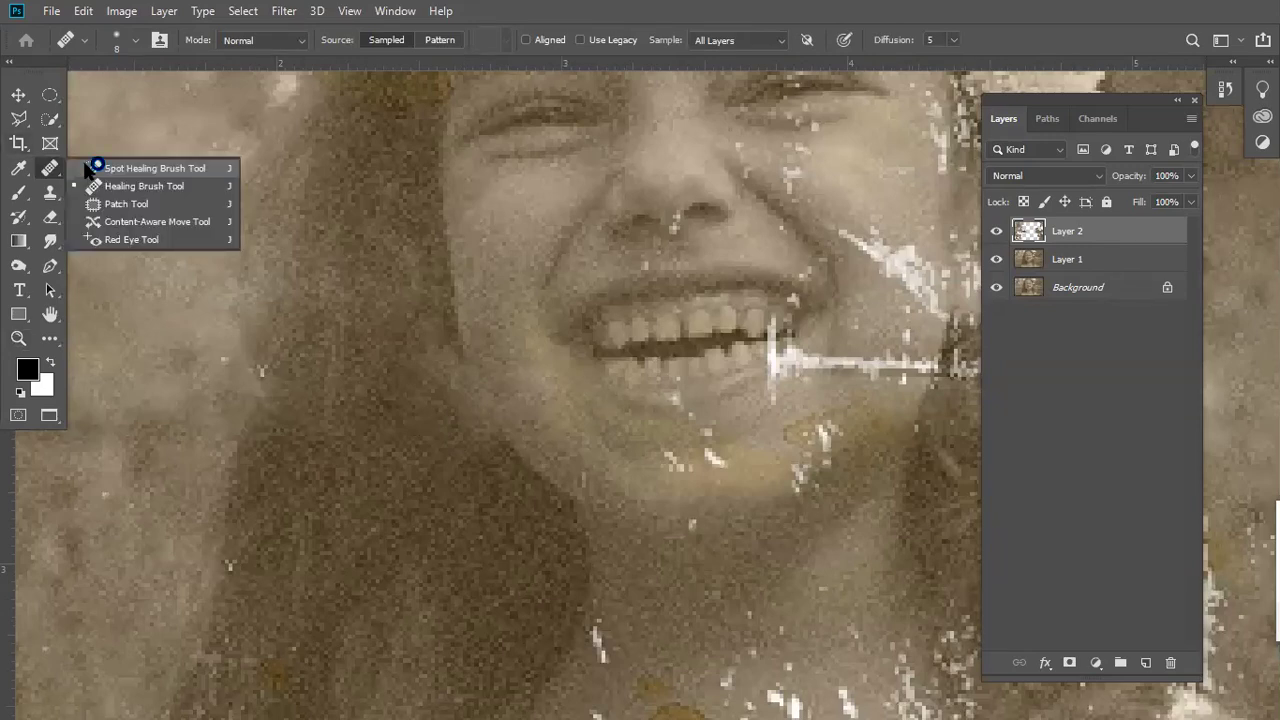
{"action": "left_click", "coordinate": [150, 168]}
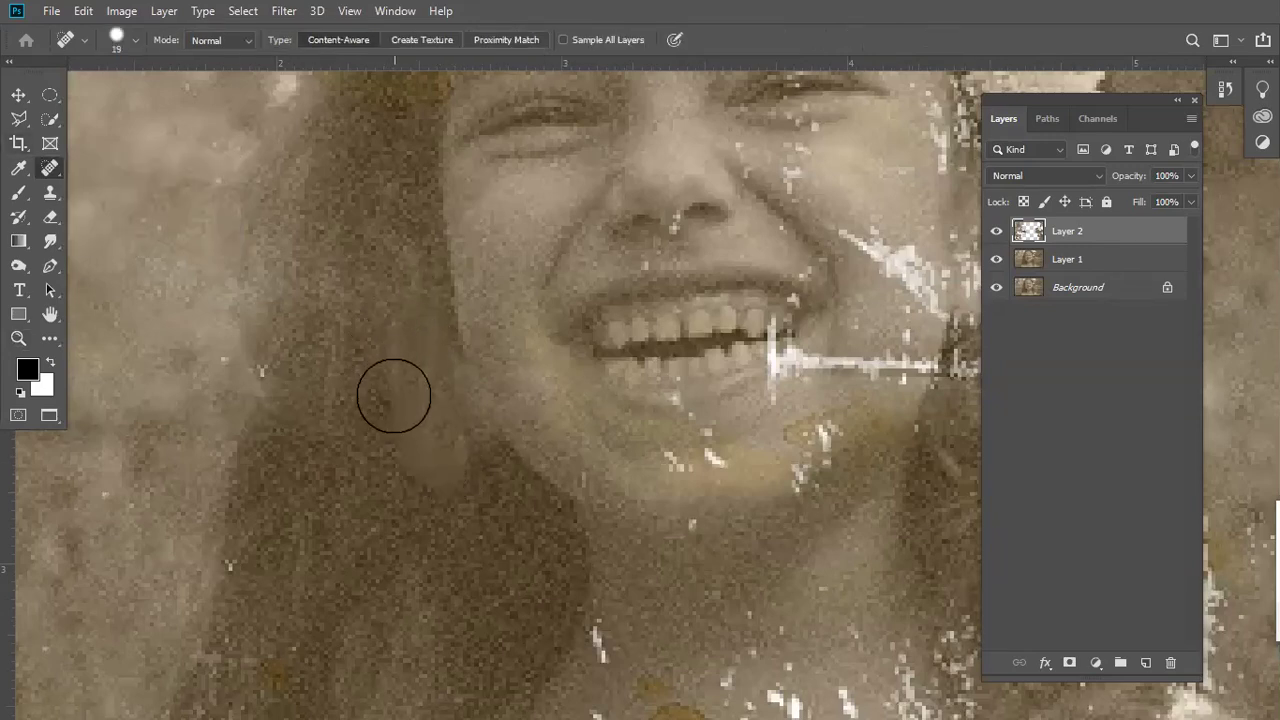
{"action": "right_click", "coordinate": [44, 167]}
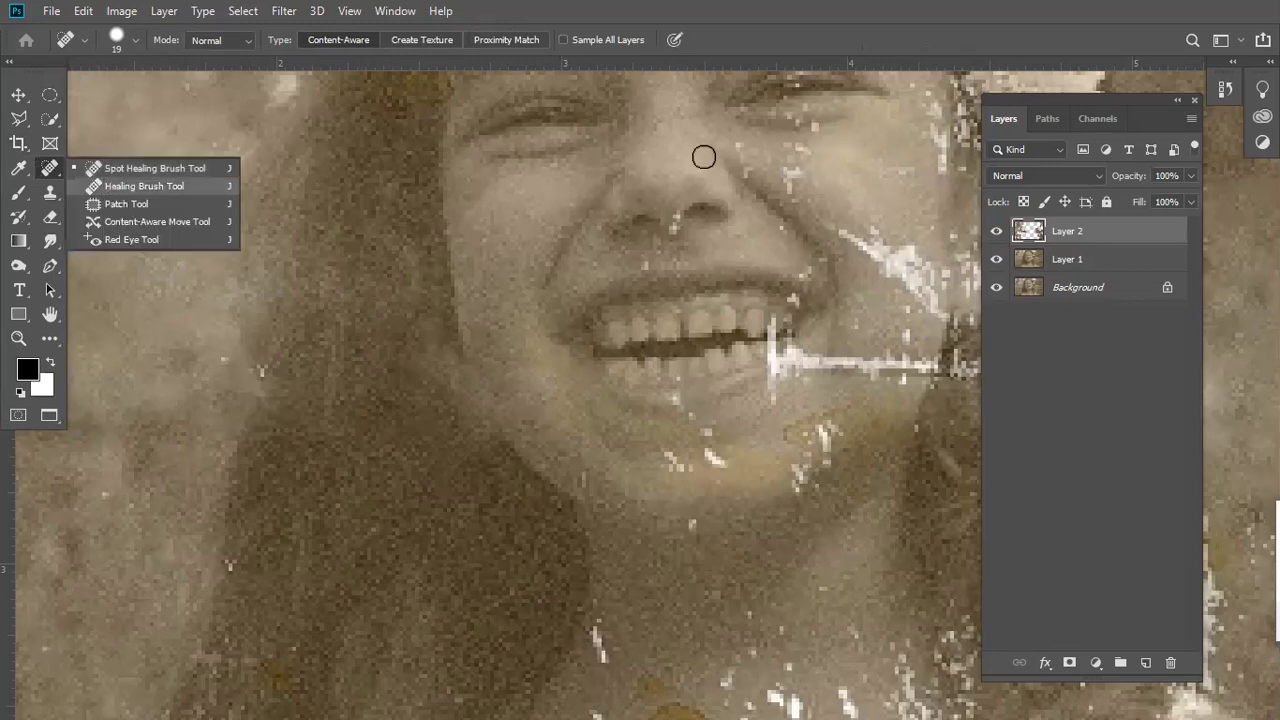
{"action": "left_click", "coordinate": [112, 186]}
{"action": "mouse_move", "coordinate": [353, 284]}
{"action": "left_mouse_down"}
{"action": "mouse_move", "coordinate": [343, 276]}
{"action": "mouse_move", "coordinate": [291, 317]}
{"action": "left_mouse_up"}
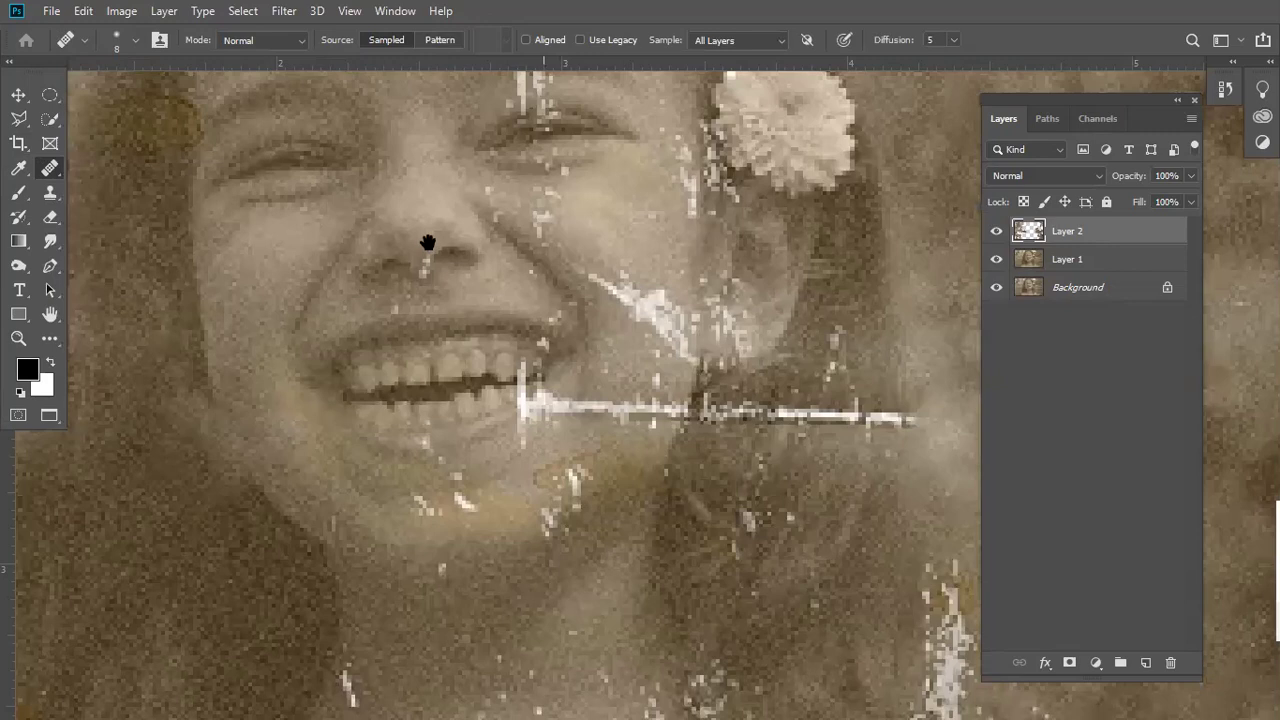
{"action": "left_click_drag", "start_coordinate": [434, 114], "coordinate": [434, 320]}
{"action": "left_click_drag", "start_coordinate": [313, 140], "coordinate": [423, 360]}
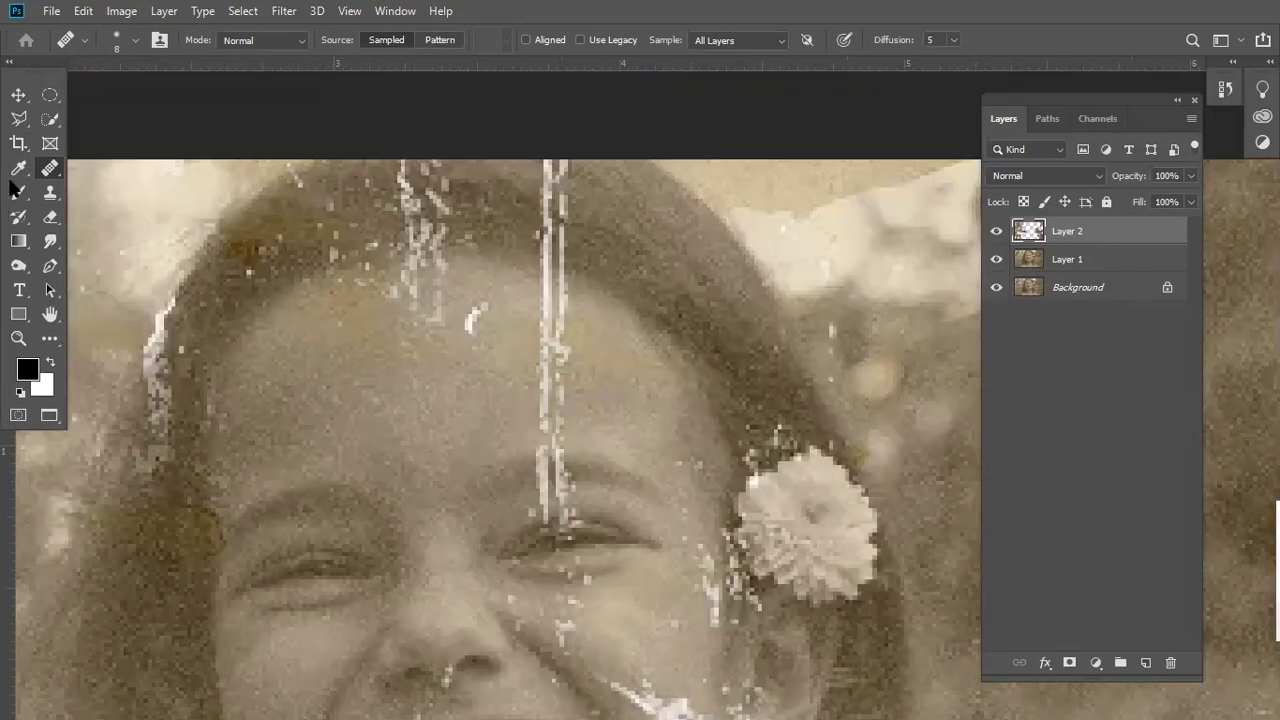
{"action": "right_click", "coordinate": [50, 168]}
{"action": "left_click", "coordinate": [130, 186]}
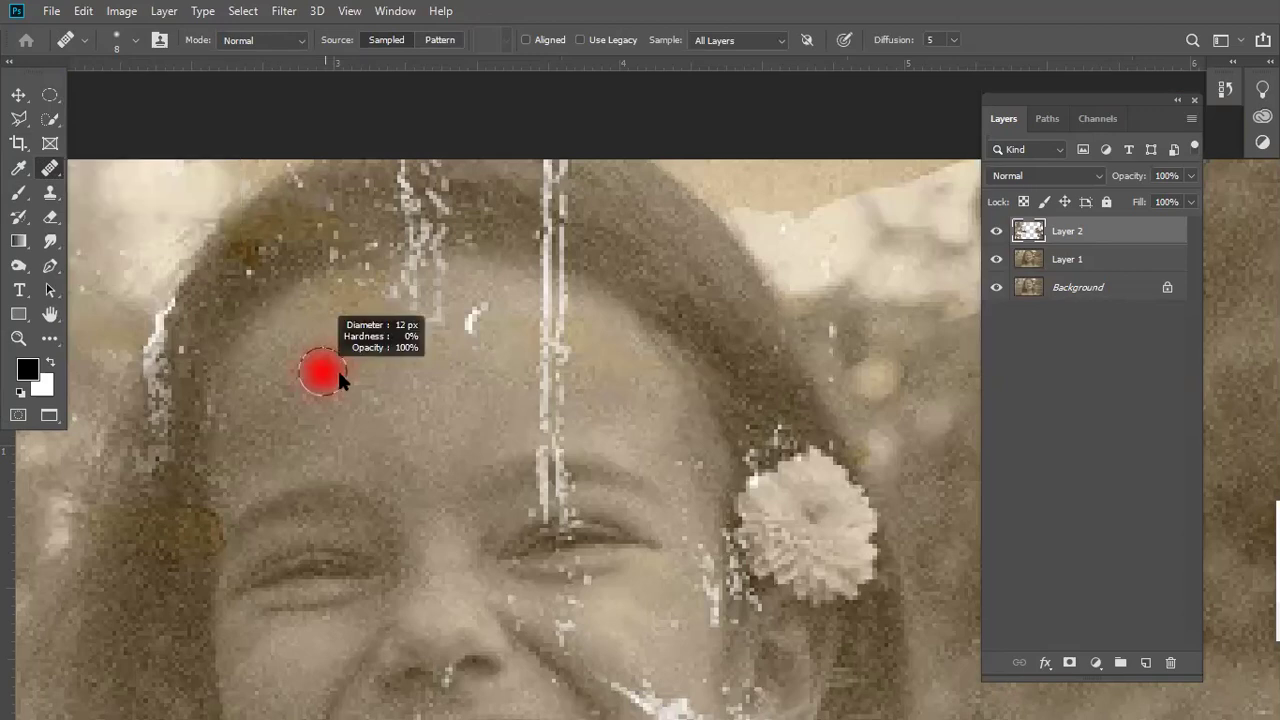
- Sample nearby clean skin and paint out the white scratches and specks across the forehead
{"action": "left_click", "coordinate": [406, 420], "text": "alt"}
{"action": "left_click_drag", "start_coordinate": [489, 334], "coordinate": [441, 332]}
{"action": "left_click", "coordinate": [431, 410], "text": "alt"}
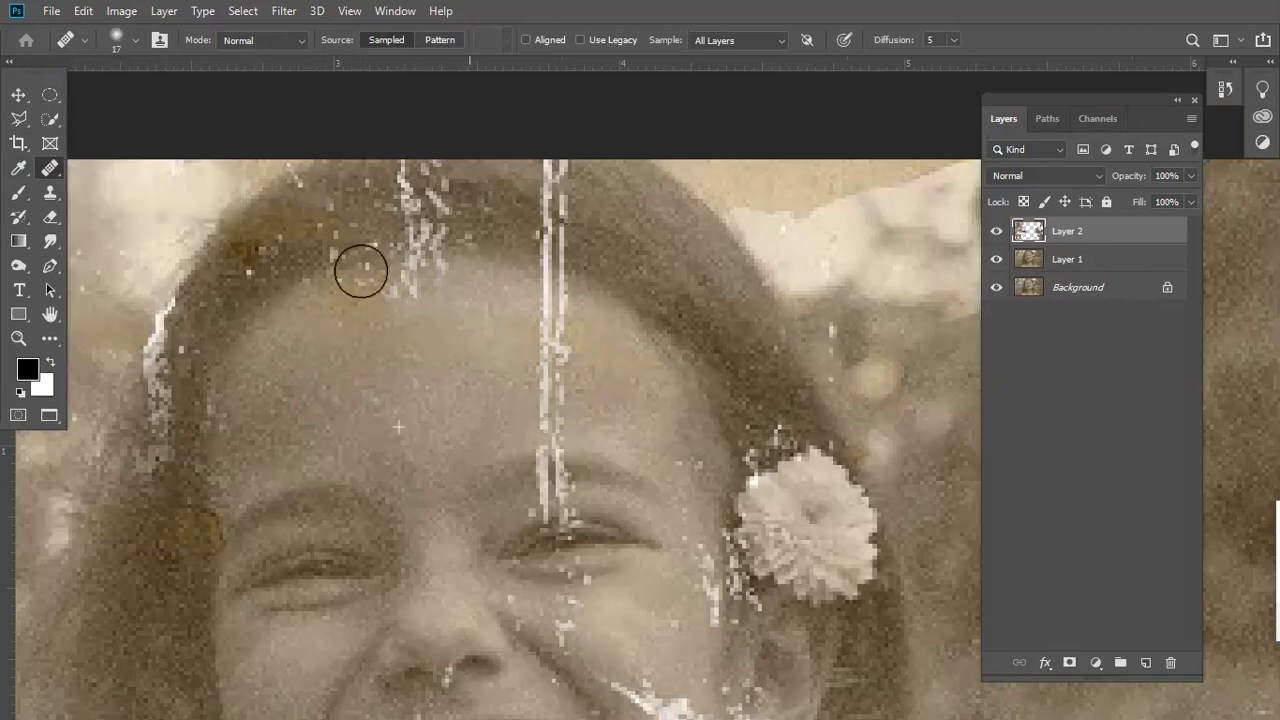
{"action": "left_click_drag", "start_coordinate": [361, 272], "coordinate": [425, 270]}
{"action": "left_click", "coordinate": [427, 424], "text": "alt"}
{"action": "mouse_move", "coordinate": [380, 314]}
{"action": "left_mouse_down"}
{"action": "mouse_move", "coordinate": [314, 341]}
{"action": "mouse_move", "coordinate": [354, 356]}
{"action": "left_mouse_up"}
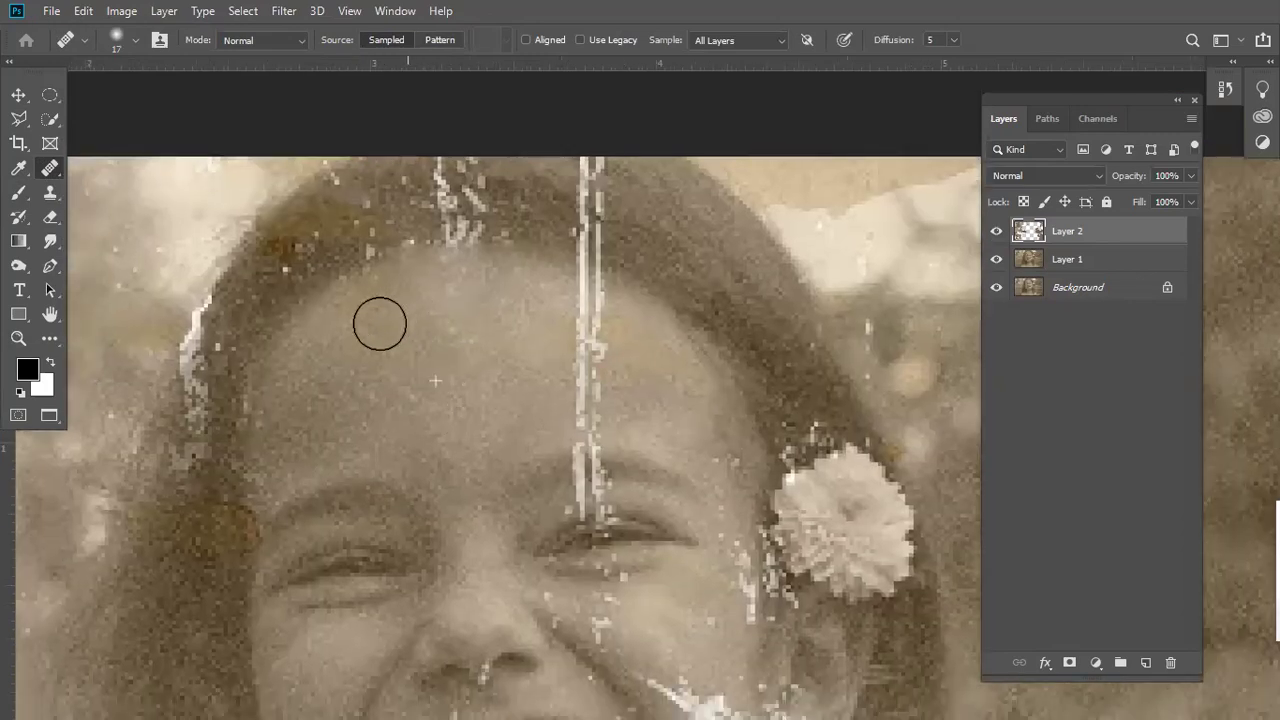
{"action": "left_click_drag", "start_coordinate": [380, 323], "coordinate": [371, 289]}
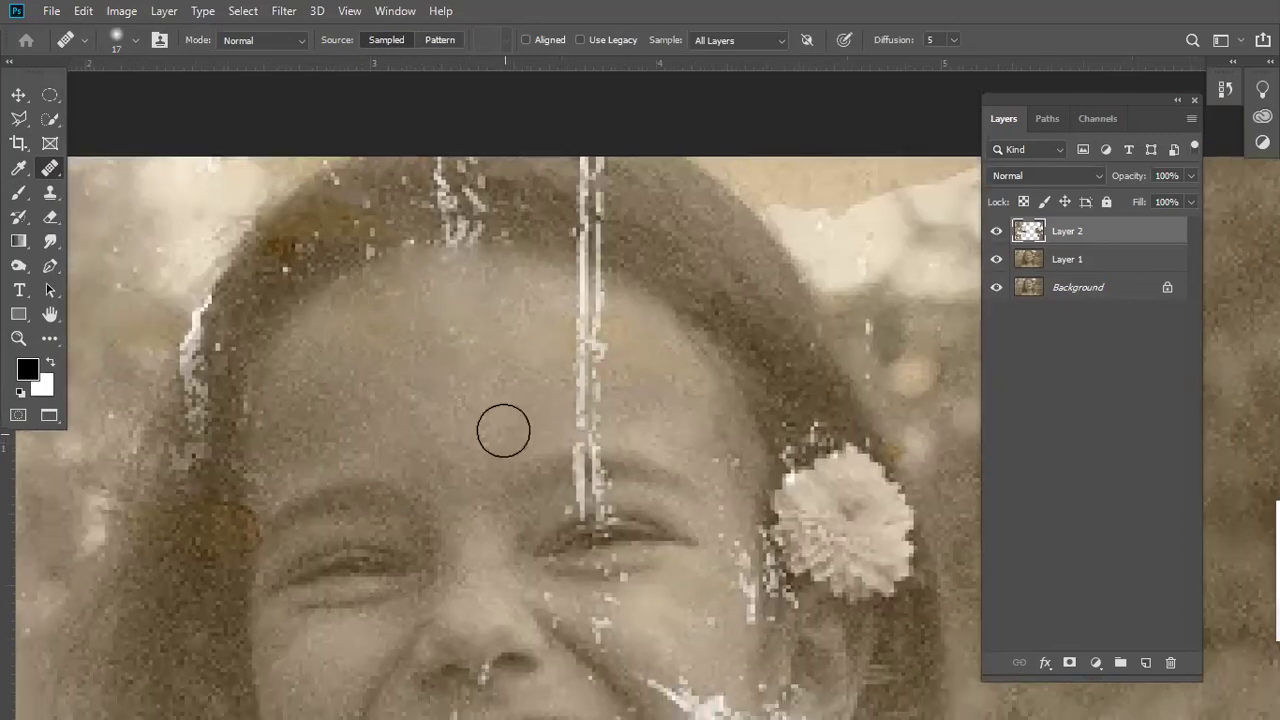
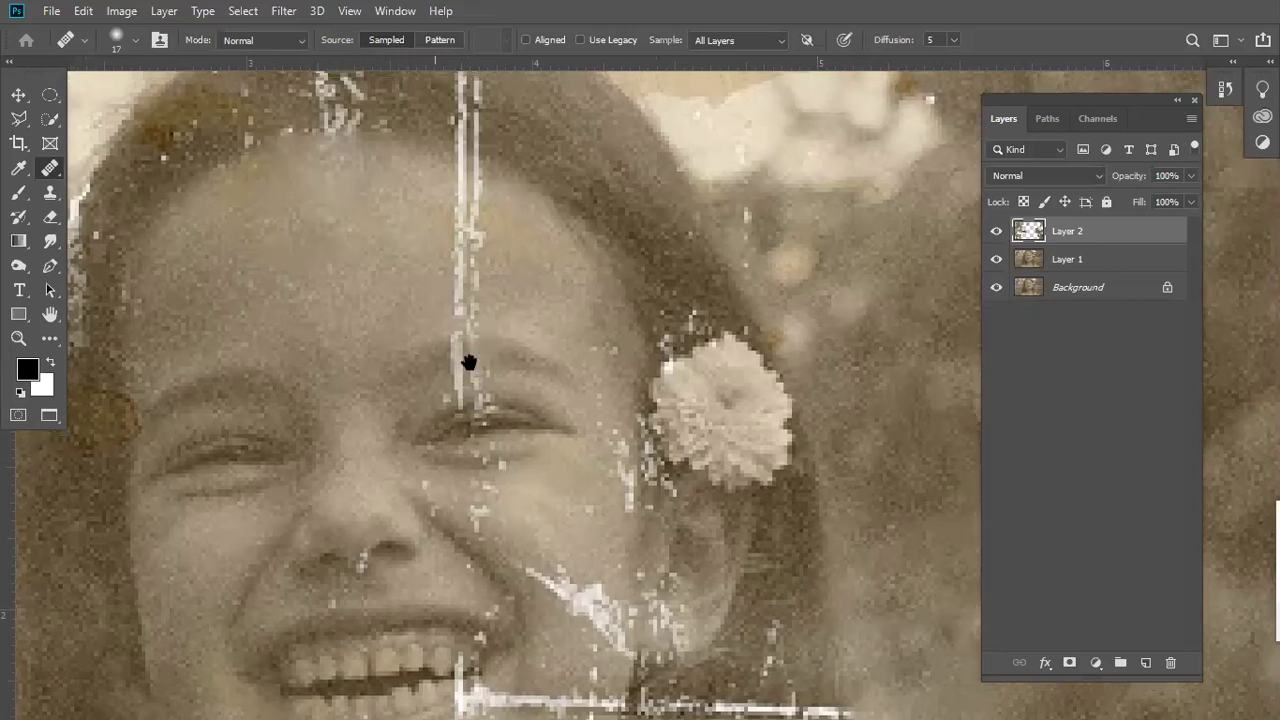
- Heal the white vertical scratch on the girl's forehead
{"action": "scroll", "coordinate": [469, 360], "scroll_direction": "up", "scroll_amount": 3}
{"action": "left_click", "coordinate": [407, 399], "text": "alt"}
{"action": "mouse_move", "coordinate": [489, 430]}
{"action": "left_mouse_down"}
{"action": "mouse_move", "coordinate": [488, 326]}
{"action": "mouse_move", "coordinate": [505, 290]}
{"action": "left_mouse_up"}
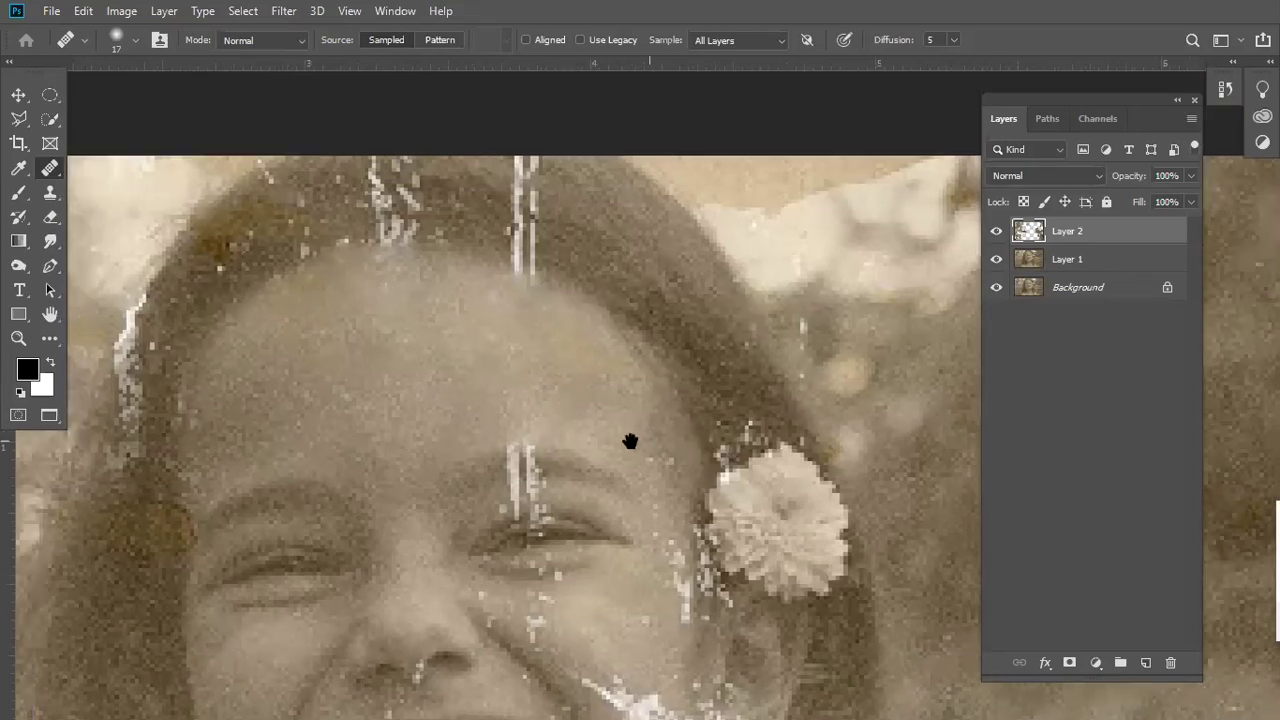
{"action": "scroll", "coordinate": [486, 457], "scroll_direction": "down", "scroll_amount": 1}
- Zoom in on the eye and heal the eyebrow scratch and specks with a smaller brush
{"action": "key", "text": "z"}
{"action": "mouse_move", "coordinate": [486, 457]}
{"action": "left_mouse_down"}
{"action": "mouse_move", "coordinate": [520, 423]}
{"action": "mouse_move", "coordinate": [460, 435]}
{"action": "left_mouse_up"}
{"action": "scroll", "coordinate": [428, 380], "scroll_direction": "down", "scroll_amount": 2}
{"action": "mouse_move", "coordinate": [437, 369]}
{"action": "left_mouse_down"}
{"action": "mouse_move", "coordinate": [515, 358]}
{"action": "mouse_move", "coordinate": [430, 376]}
{"action": "left_mouse_up"}
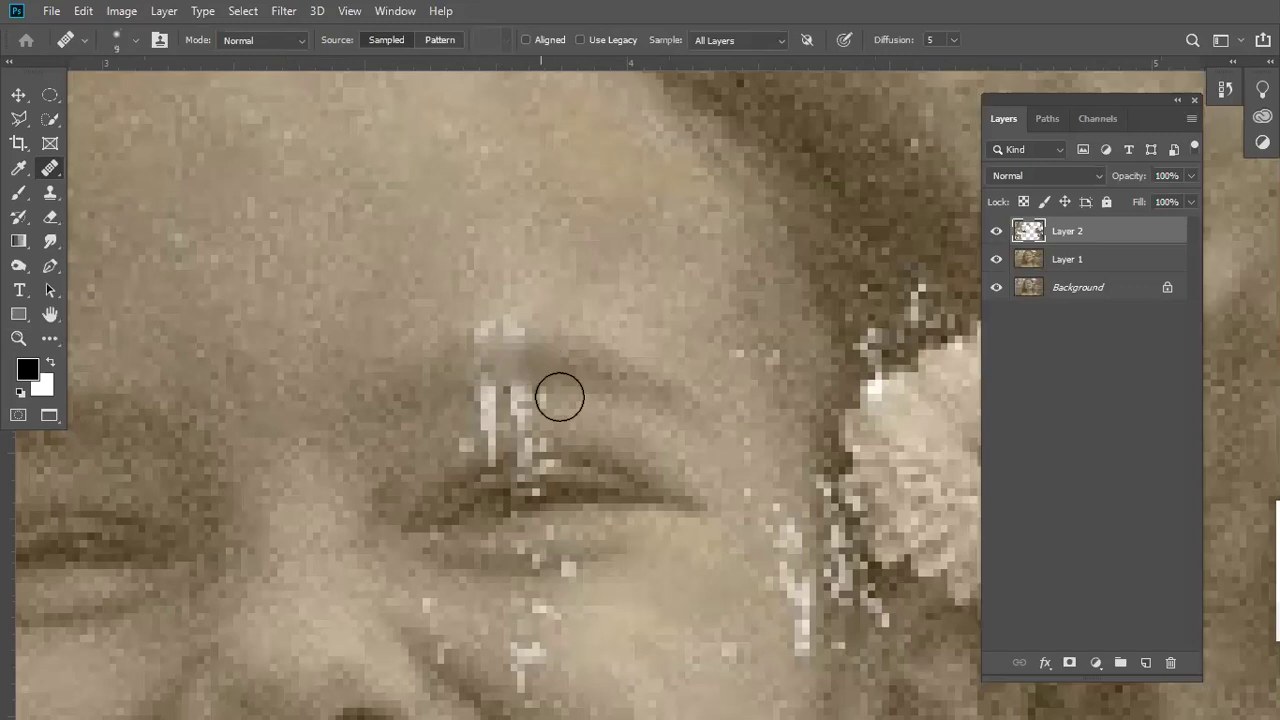
{"action": "left_click_drag", "start_coordinate": [554, 372], "coordinate": [564, 390]}
{"action": "key", "text": "j"}
{"action": "key", "text": "bracketleft"}
{"action": "key", "text": "bracketleft"}
{"action": "key", "text": "bracketleft"}
{"action": "key", "text": "alt"}
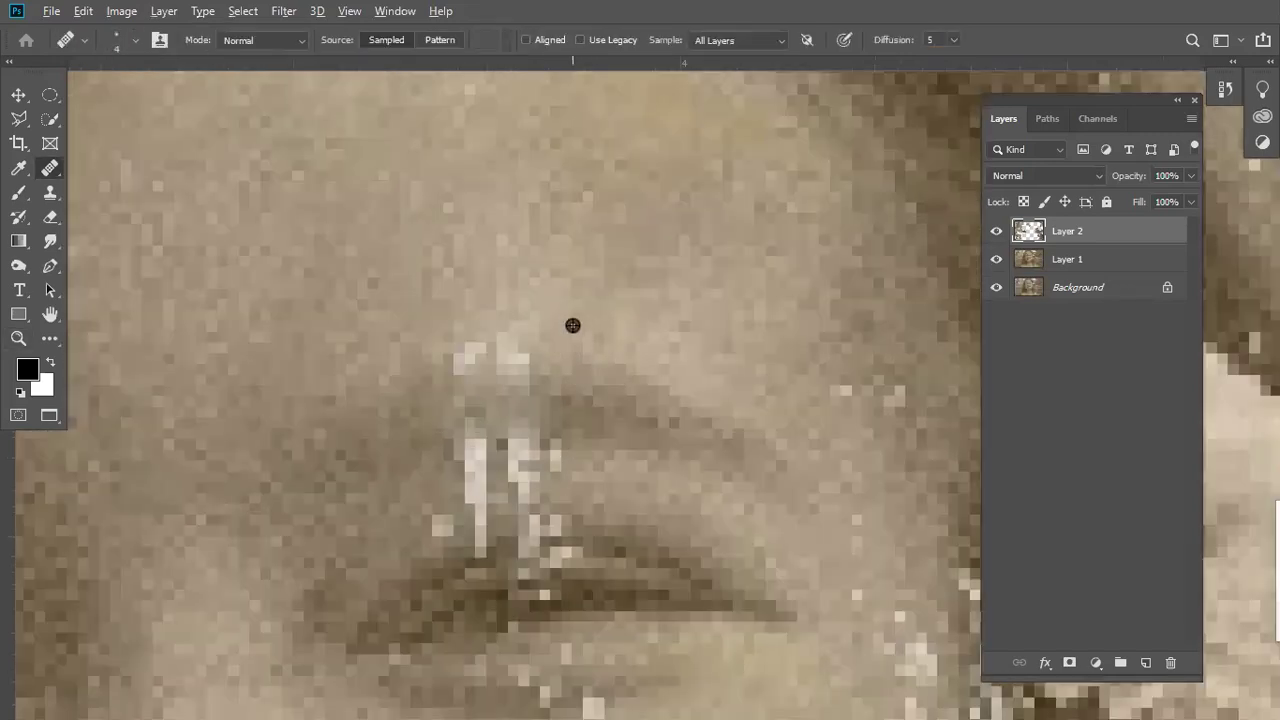
{"action": "left_click_drag", "start_coordinate": [532, 351], "coordinate": [491, 357]}
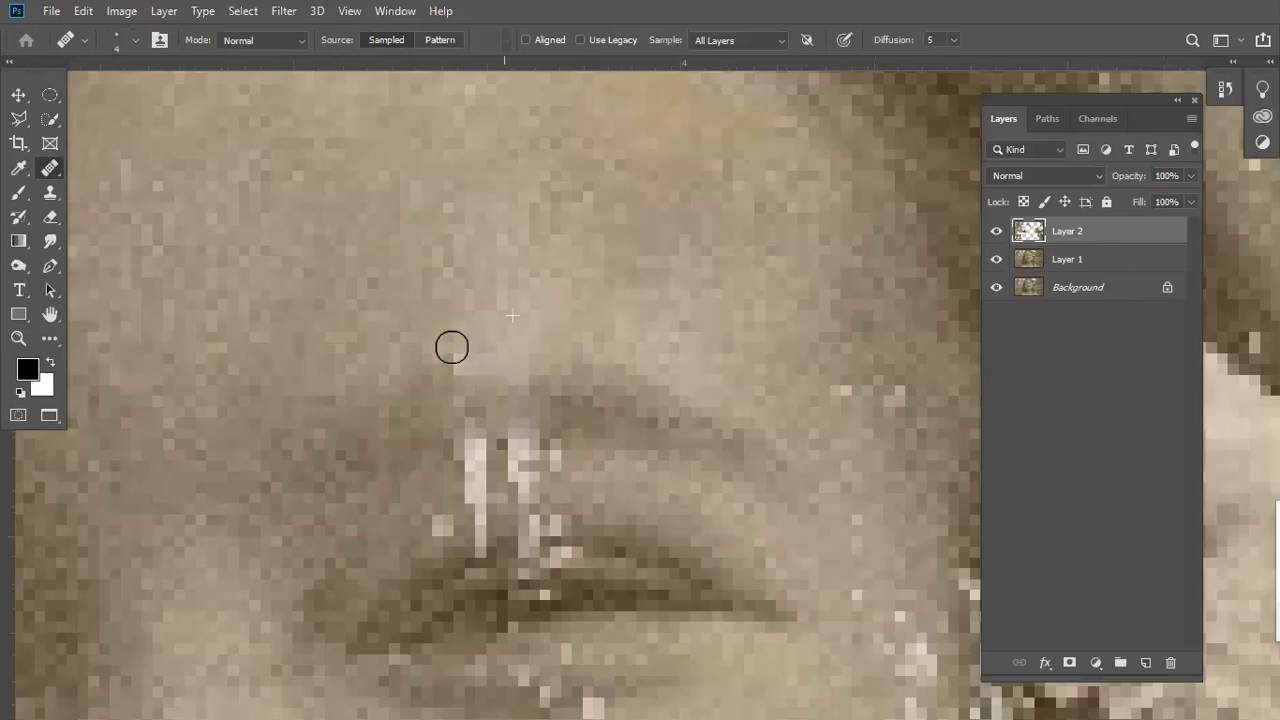
- Sample clean skin beside the eye and heal the white streaks over it
{"action": "key", "text": "alt"}
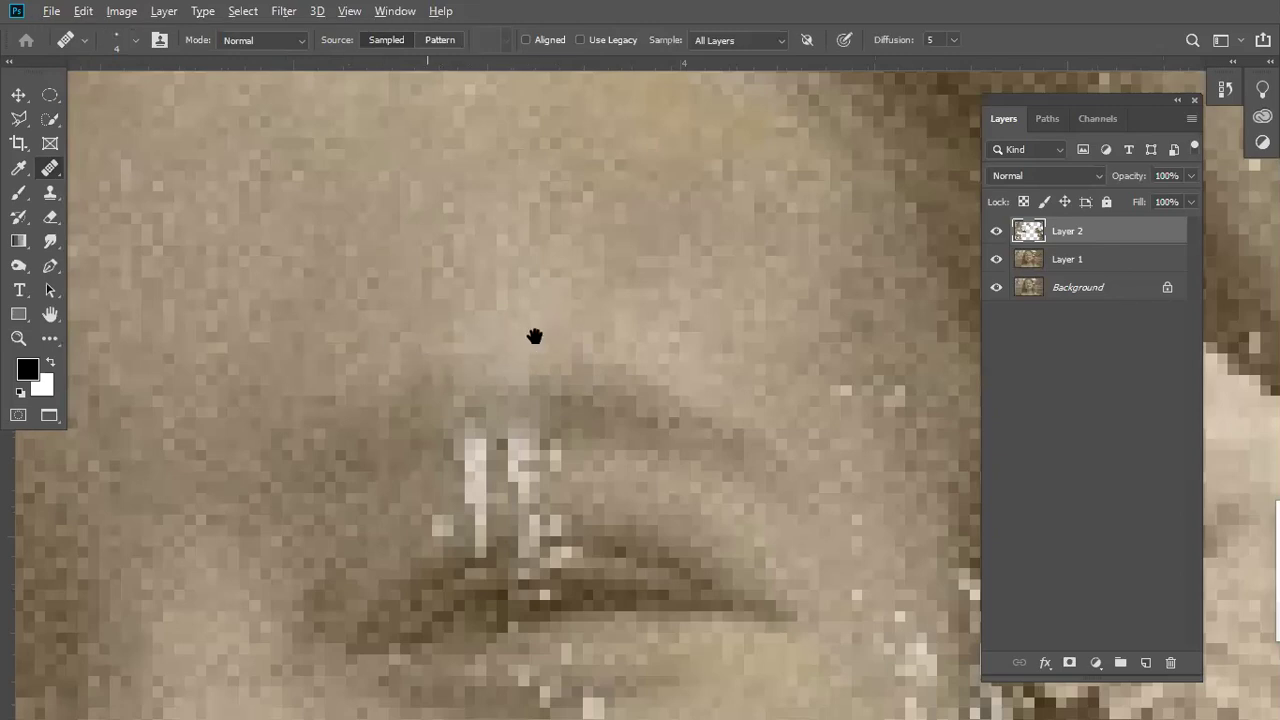
{"action": "left_click_drag", "start_coordinate": [534, 336], "coordinate": [554, 276]}
{"action": "left_click", "coordinate": [595, 348], "text": "alt"}
{"action": "left_click", "coordinate": [442, 414]}
{"action": "mouse_move", "coordinate": [485, 432]}
{"action": "left_mouse_down"}
{"action": "mouse_move", "coordinate": [535, 398]}
{"action": "mouse_move", "coordinate": [466, 408]}
{"action": "left_mouse_up"}
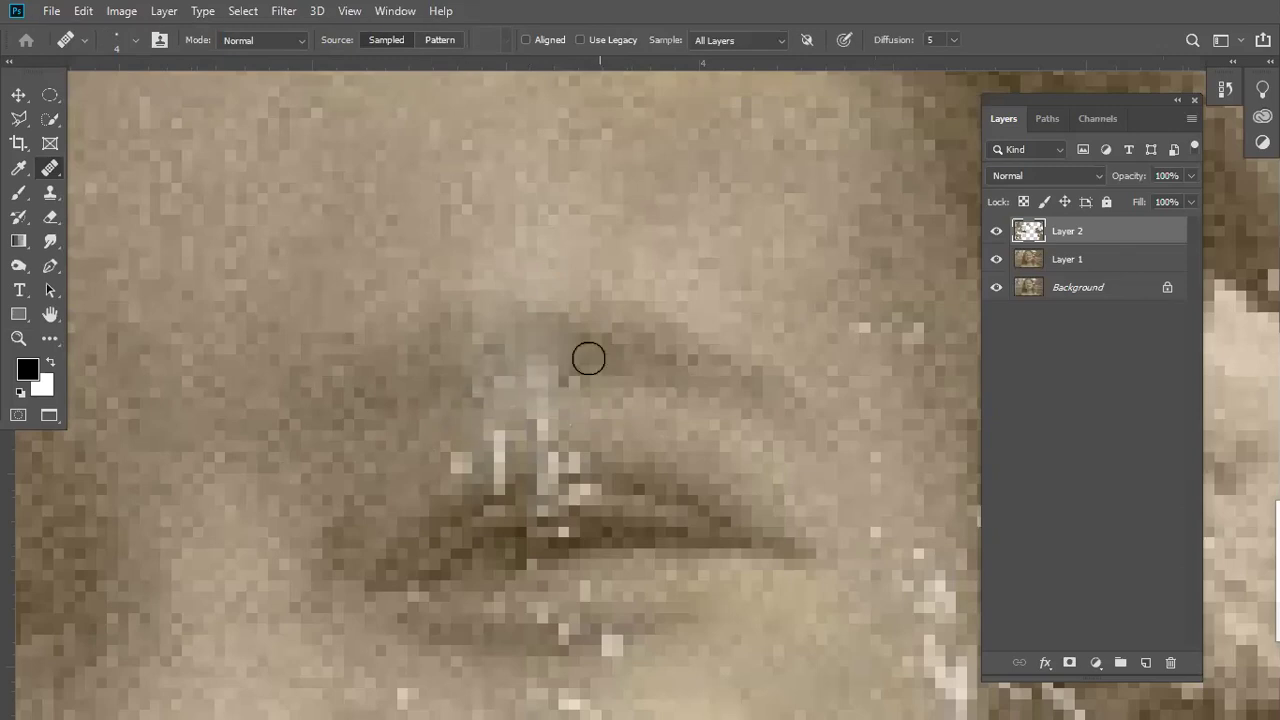
{"action": "left_click_drag", "start_coordinate": [550, 384], "coordinate": [545, 332]}
- Heal the remaining white streaks just above the eye, resampling skin to the right
{"action": "mouse_move", "coordinate": [572, 407]}
{"action": "left_mouse_down"}
{"action": "mouse_move", "coordinate": [472, 400]}
{"action": "mouse_move", "coordinate": [500, 394]}
{"action": "left_mouse_up"}
{"action": "left_click", "coordinate": [387, 444], "text": "alt"}
{"action": "left_click", "coordinate": [660, 380], "text": "alt"}
{"action": "mouse_move", "coordinate": [595, 379]}
{"action": "left_mouse_down"}
{"action": "mouse_move", "coordinate": [549, 372]}
{"action": "mouse_move", "coordinate": [603, 388]}
{"action": "left_mouse_up"}
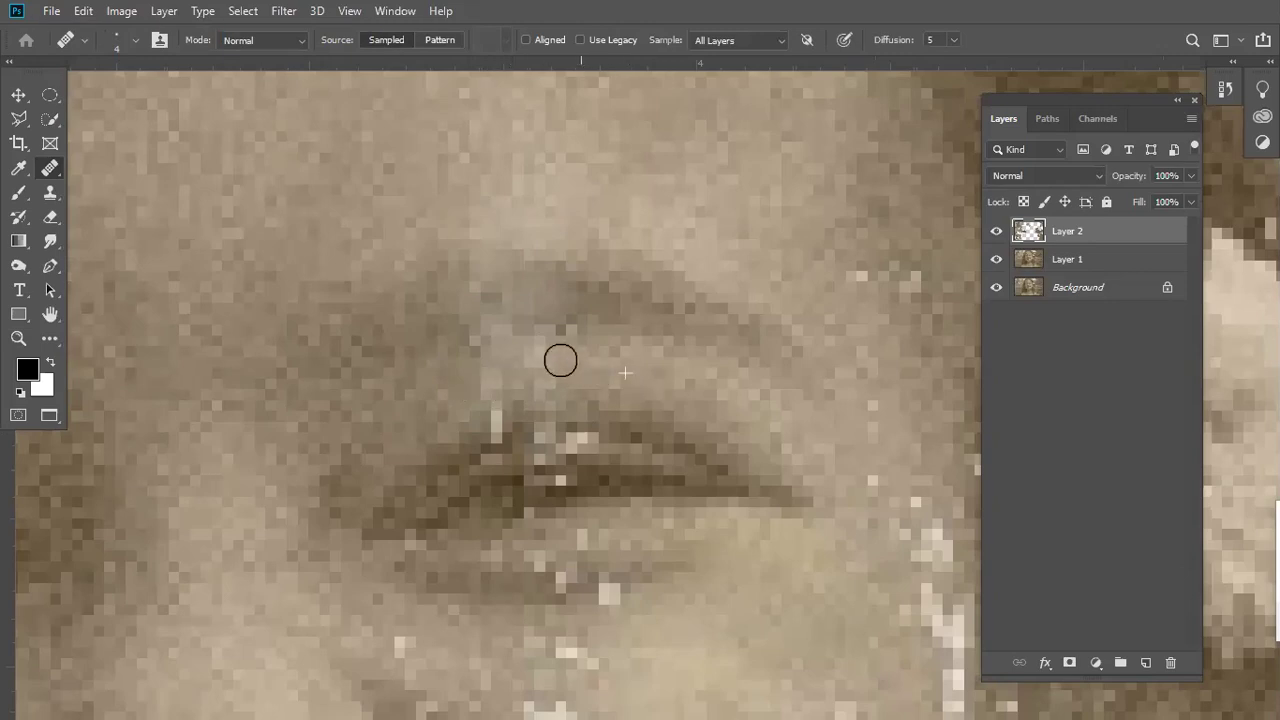
{"action": "left_click_drag", "start_coordinate": [491, 397], "coordinate": [414, 408]}
{"action": "scroll", "coordinate": [525, 349], "scroll_direction": "down", "scroll_amount": 1}
- Heal the bright pixels above the eye and on the upper and lower eyelids
{"action": "left_click_drag", "start_coordinate": [529, 351], "coordinate": [463, 397]}
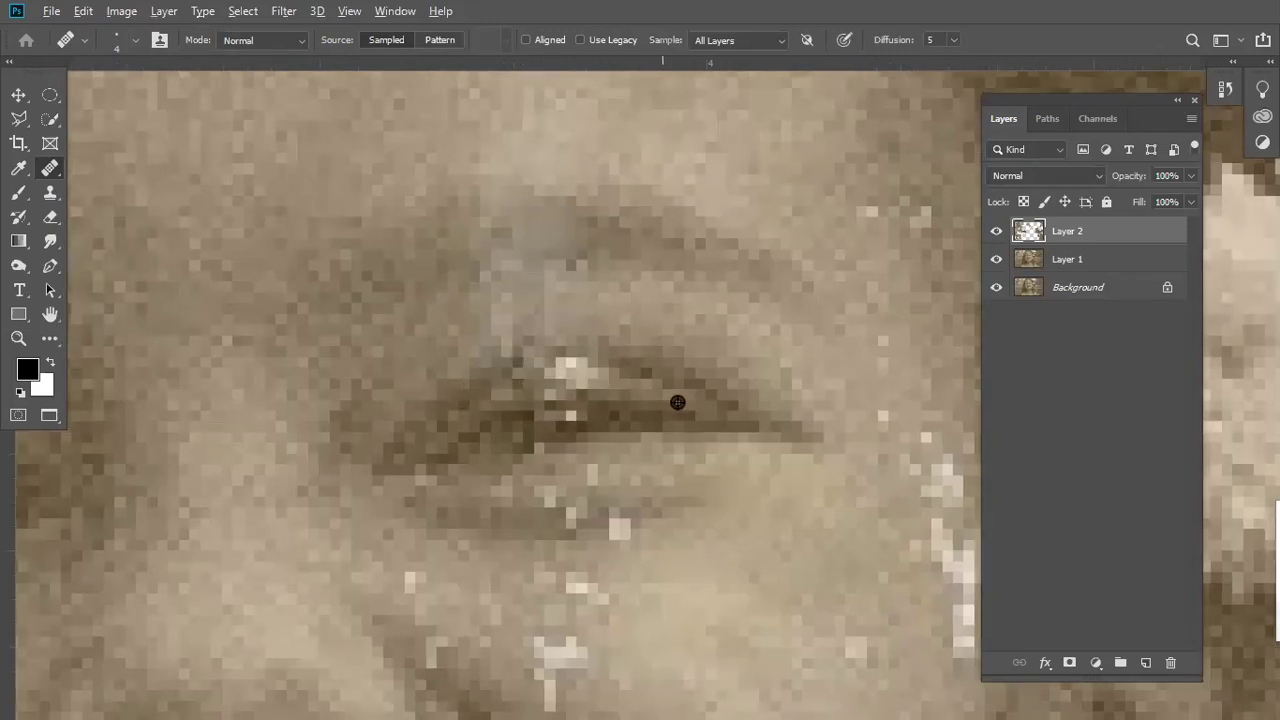
{"action": "mouse_move", "coordinate": [629, 383]}
{"action": "left_mouse_down"}
{"action": "mouse_move", "coordinate": [547, 372]}
{"action": "mouse_move", "coordinate": [500, 414]}
{"action": "mouse_move", "coordinate": [583, 414]}
{"action": "mouse_move", "coordinate": [500, 431]}
{"action": "mouse_move", "coordinate": [517, 428]}
{"action": "mouse_move", "coordinate": [529, 320]}
{"action": "left_mouse_up"}
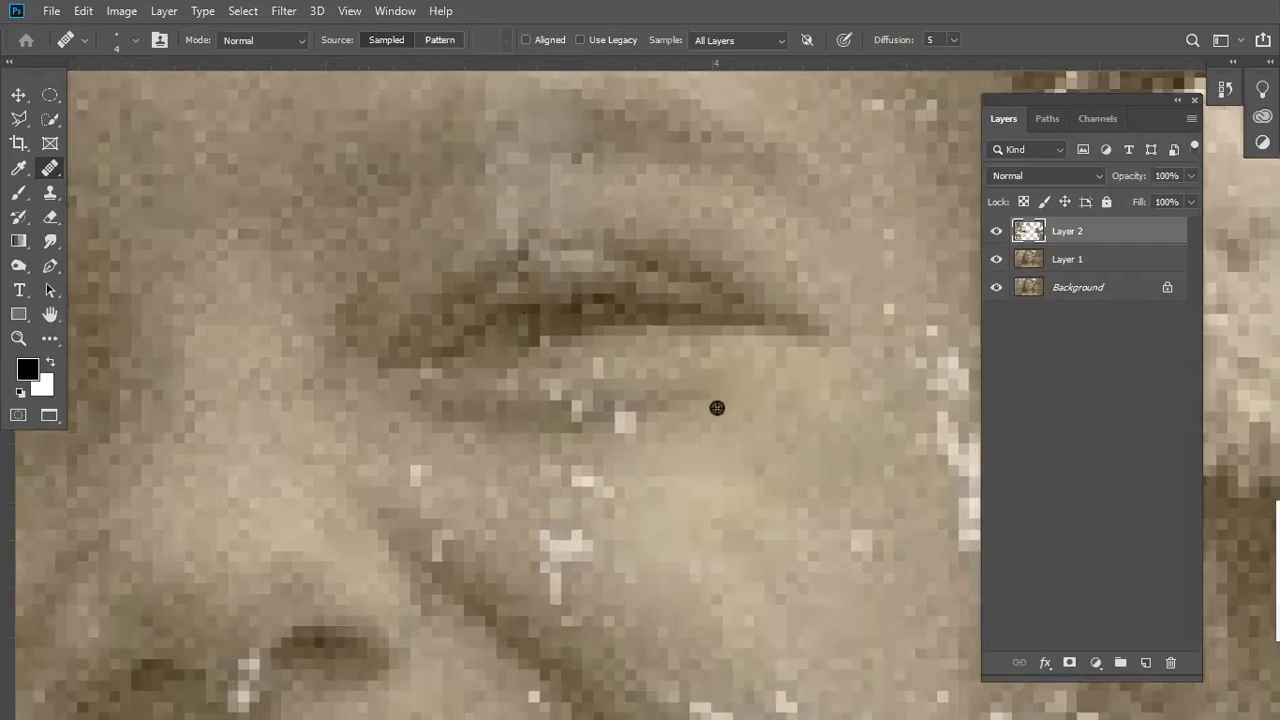
{"action": "left_click_drag", "start_coordinate": [654, 412], "coordinate": [608, 423]}
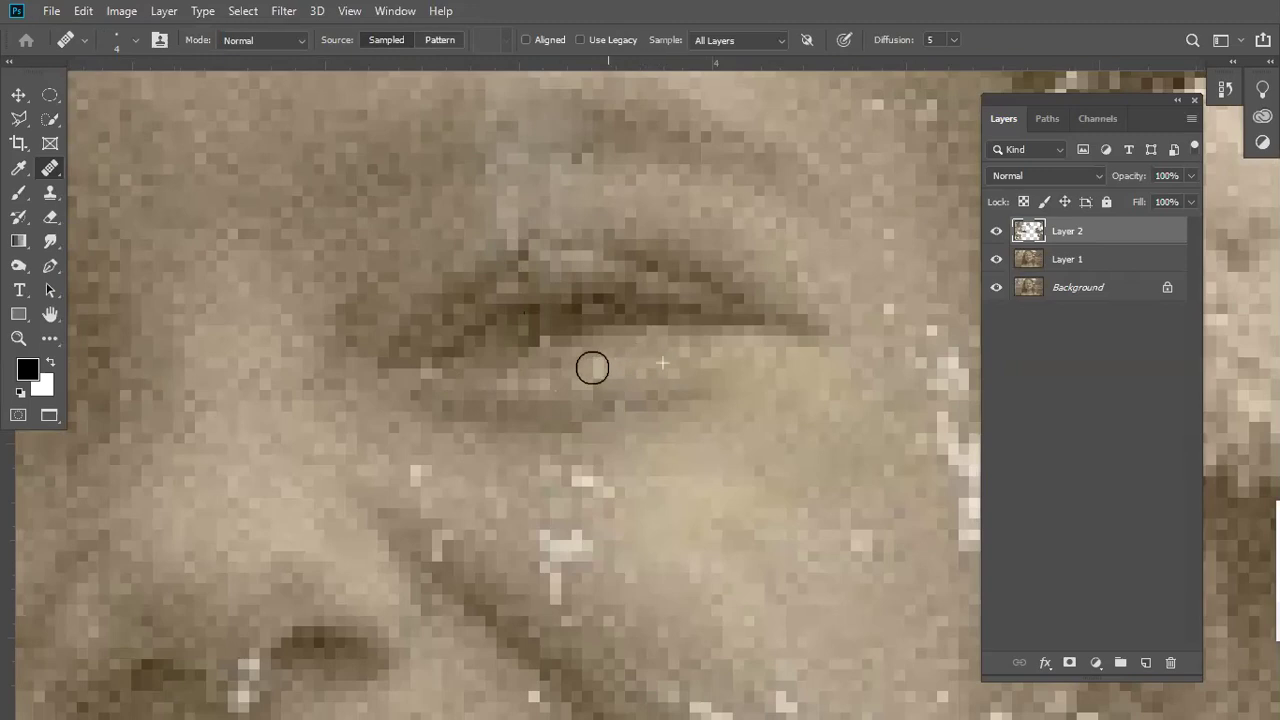
{"action": "scroll", "coordinate": [591, 397], "scroll_direction": "down", "scroll_amount": 2}
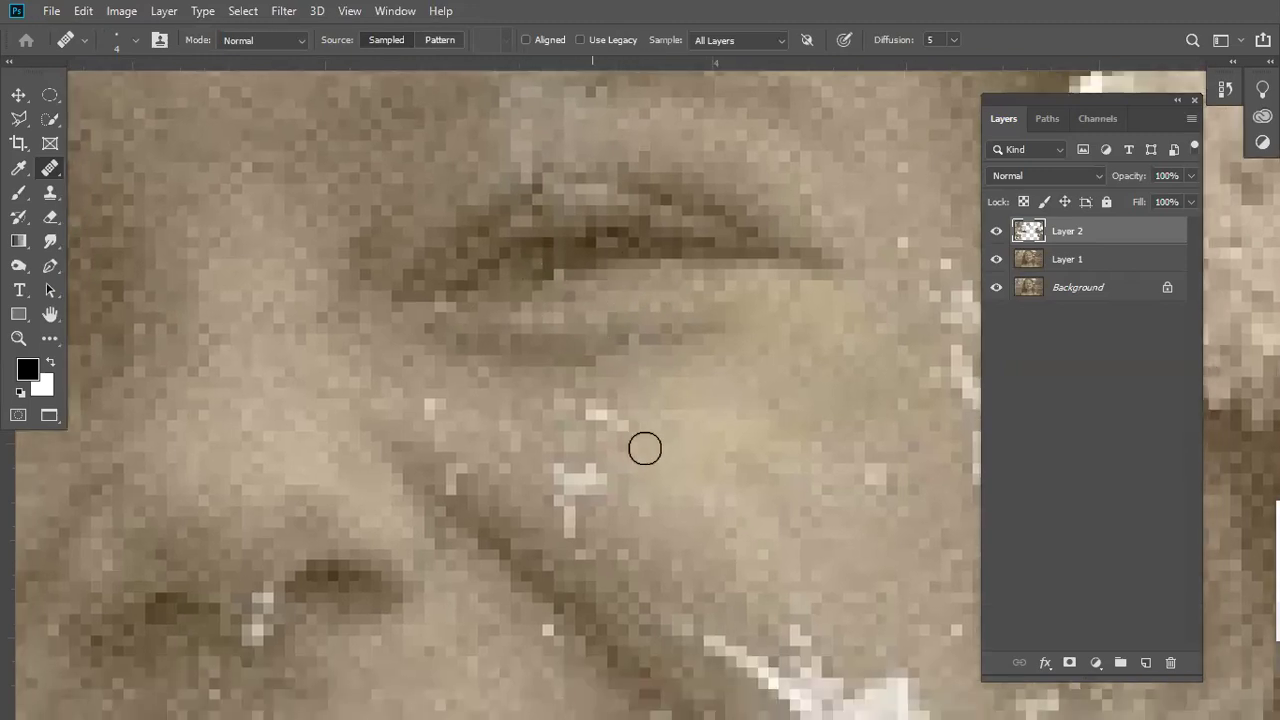
{"action": "left_click_drag", "start_coordinate": [682, 433], "coordinate": [684, 377]}
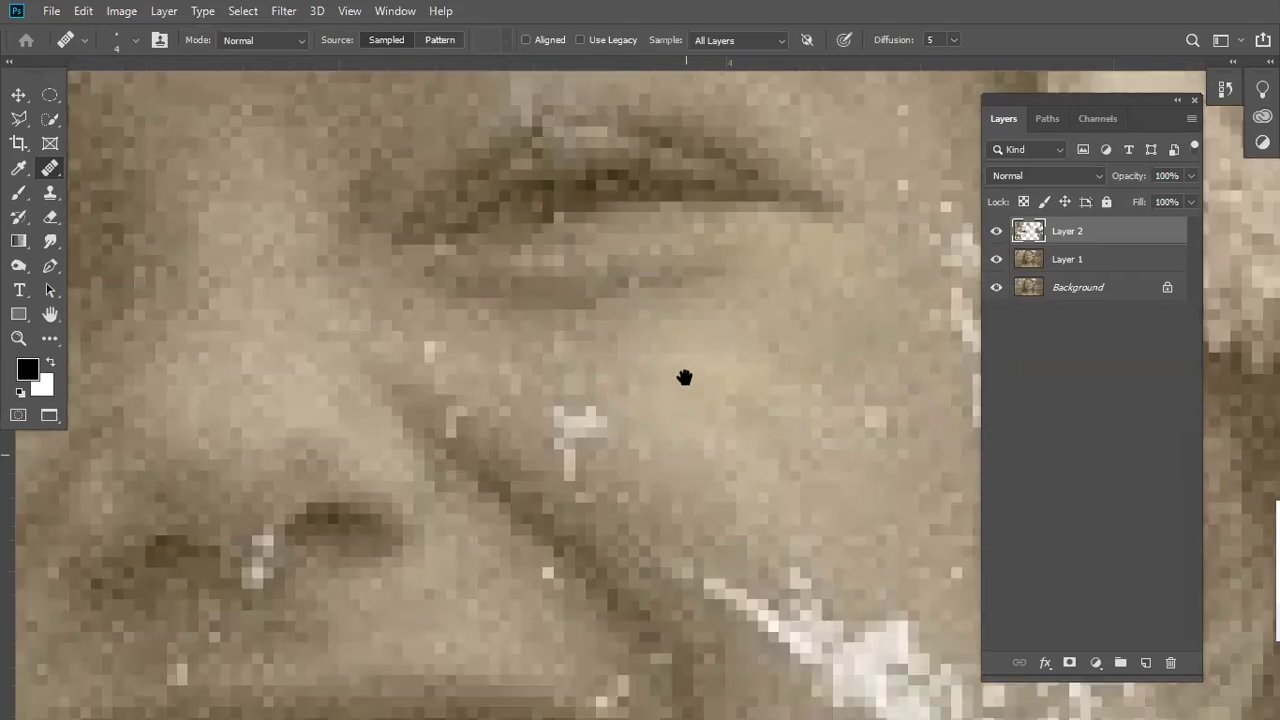
- Heal the white specks on the cheek below the eye, then zoom out to the whole face
{"action": "scroll", "coordinate": [638, 468], "scroll_direction": "down", "scroll_amount": 1}
{"action": "left_click", "coordinate": [637, 431], "text": "alt"}
{"action": "mouse_move", "coordinate": [565, 440]}
{"action": "left_mouse_down"}
{"action": "mouse_move", "coordinate": [574, 403]}
{"action": "mouse_move", "coordinate": [624, 388]}
{"action": "mouse_move", "coordinate": [555, 385]}
{"action": "mouse_move", "coordinate": [667, 431]}
{"action": "left_mouse_up"}
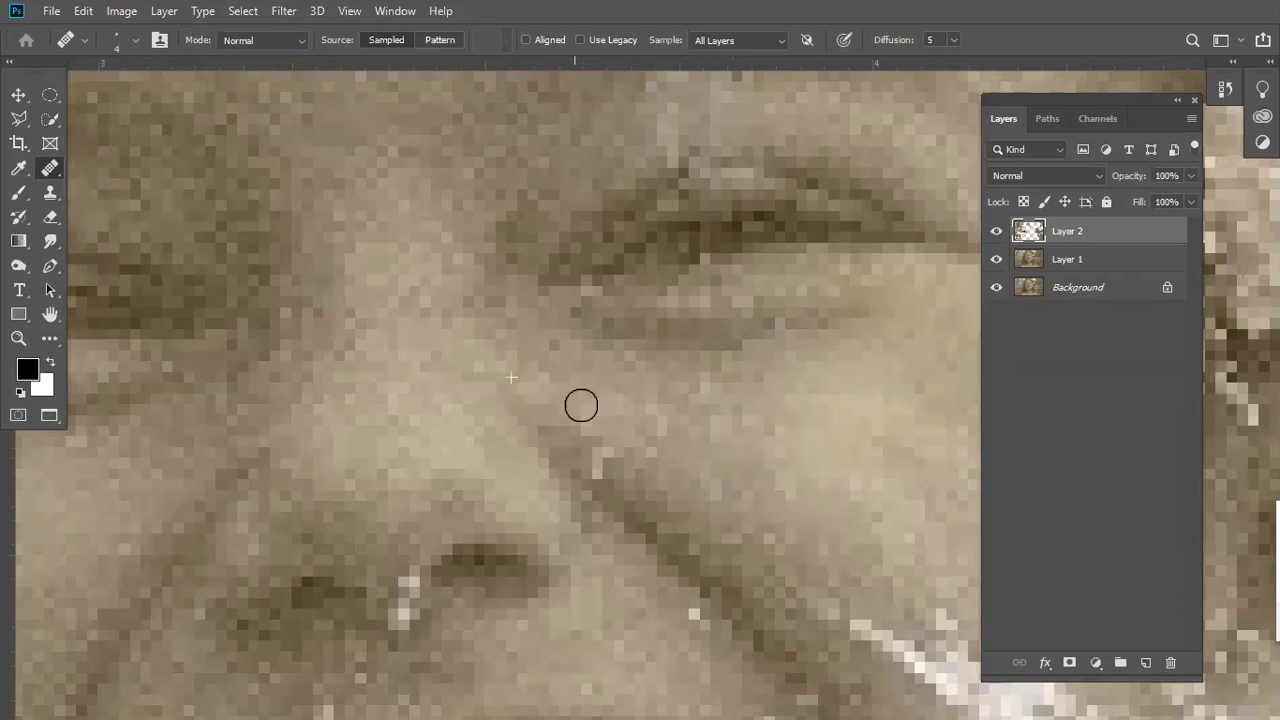
{"action": "left_click_drag", "start_coordinate": [611, 397], "coordinate": [599, 337]}
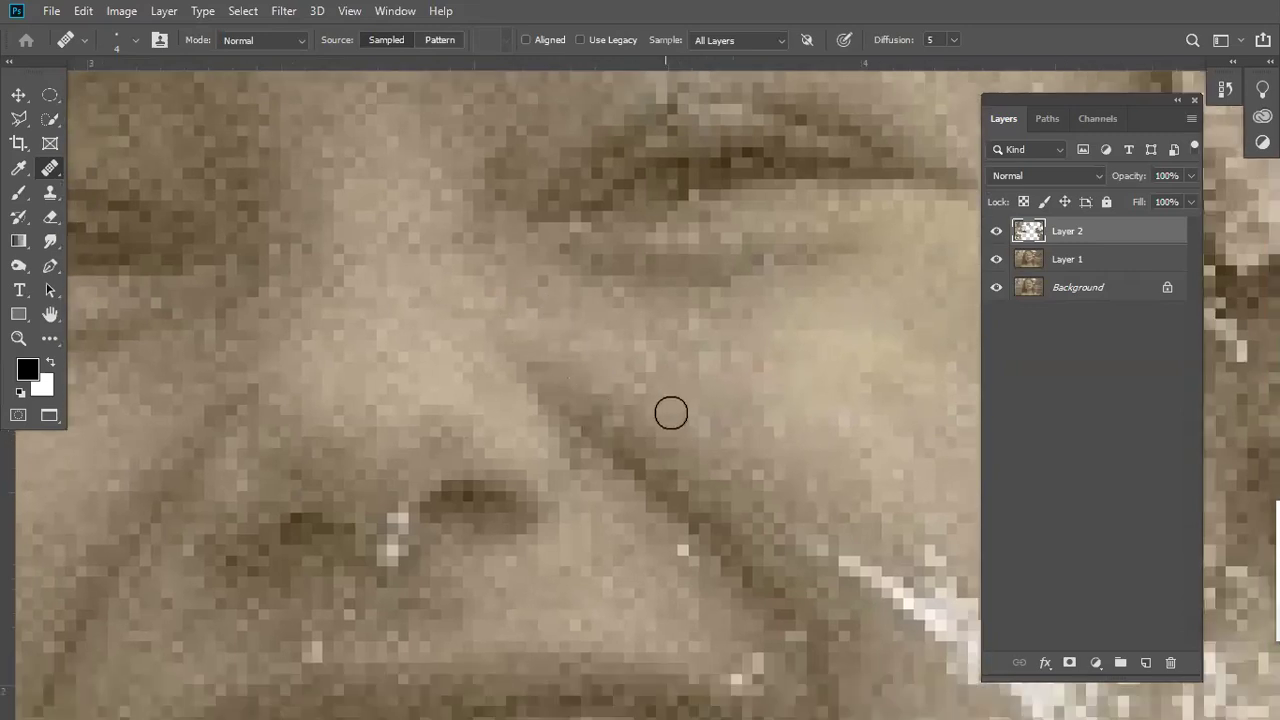
{"action": "key", "text": "z"}
{"action": "mouse_move", "coordinate": [769, 357]}
{"action": "left_mouse_down"}
{"action": "mouse_move", "coordinate": [690, 363]}
{"action": "mouse_move", "coordinate": [662, 400]}
{"action": "left_mouse_up"}
{"action": "left_click", "coordinate": [641, 389], "text": "alt"}
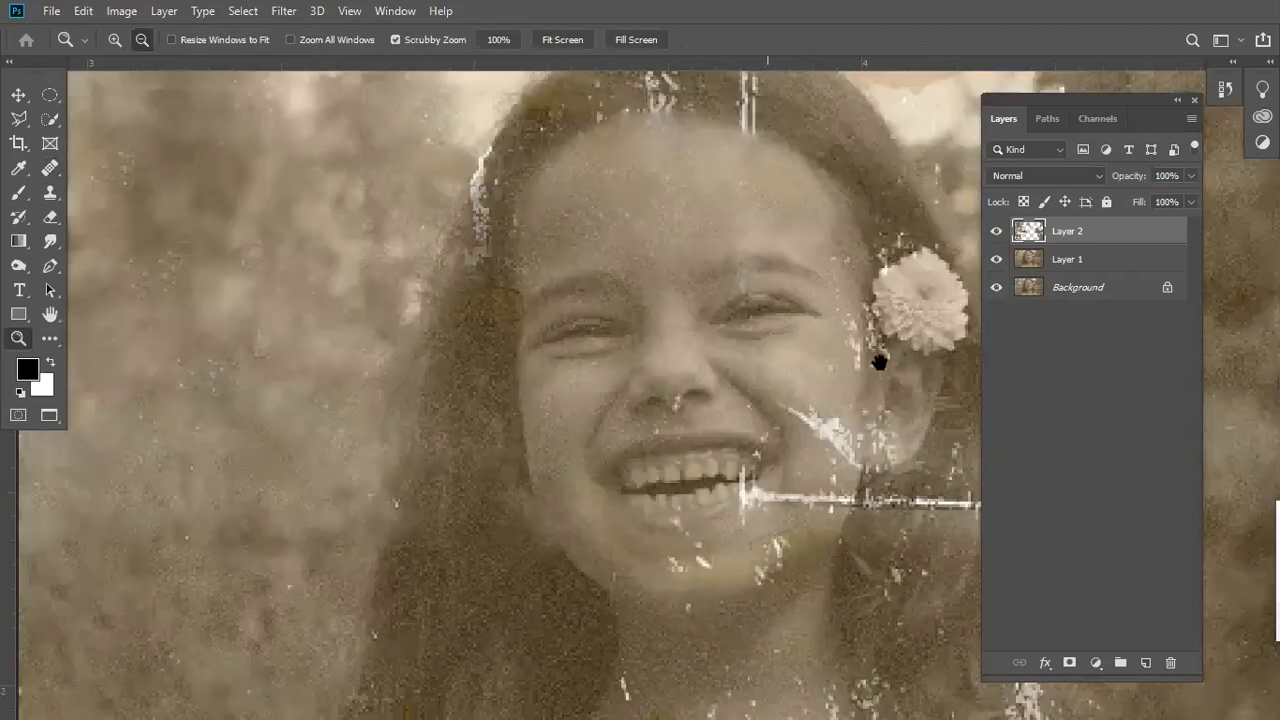
- Hide and reshow Layer 2 to compare the healing against the scratched original
{"action": "key", "text": "j"}
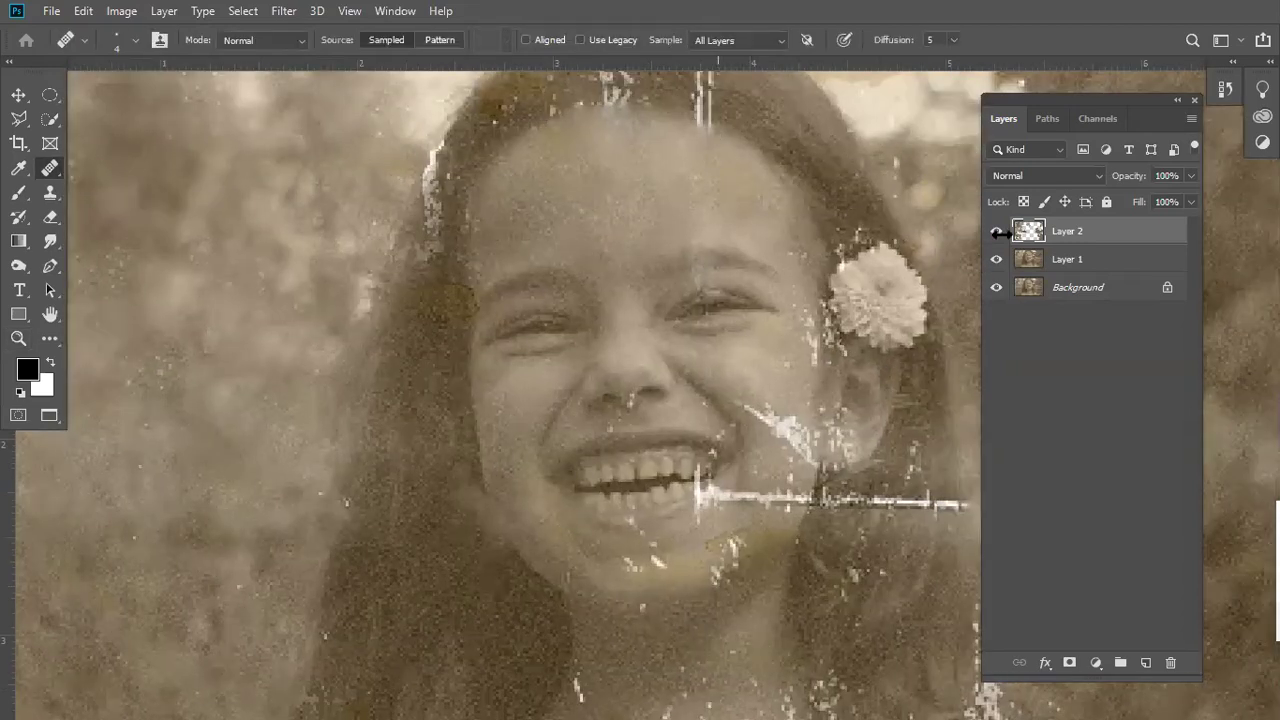
{"action": "left_click", "coordinate": [997, 231]}
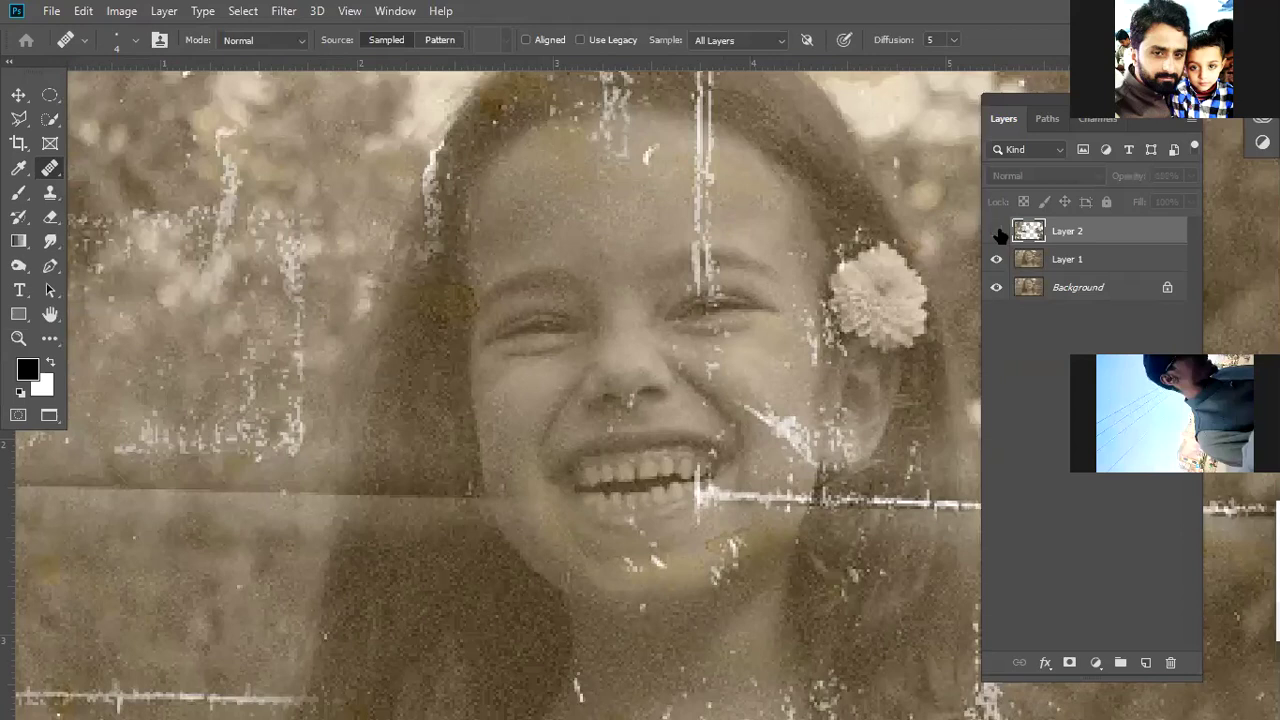
{"action": "left_click", "coordinate": [997, 231]}
- Zoom in and heal the remaining spot near the inner eyebrow
{"action": "key", "text": "z"}
{"action": "left_click", "coordinate": [788, 357]}
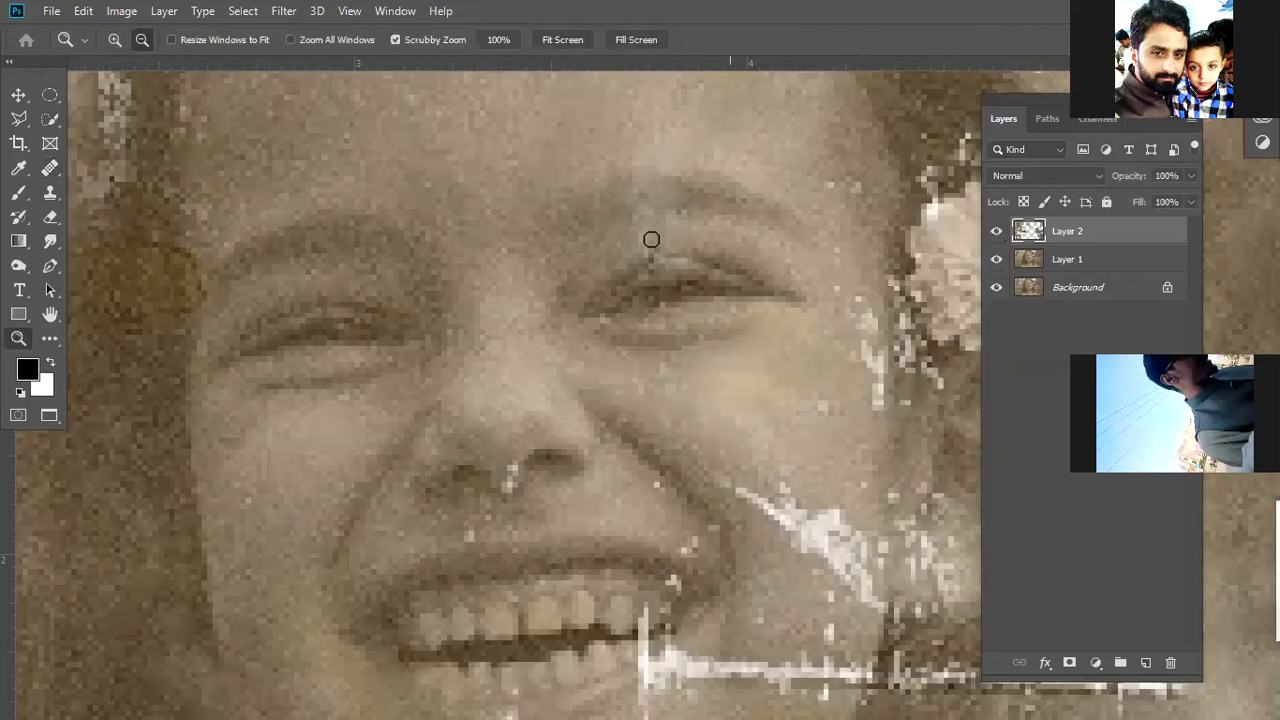
{"action": "left_click", "coordinate": [645, 269]}
{"action": "key", "text": "j"}
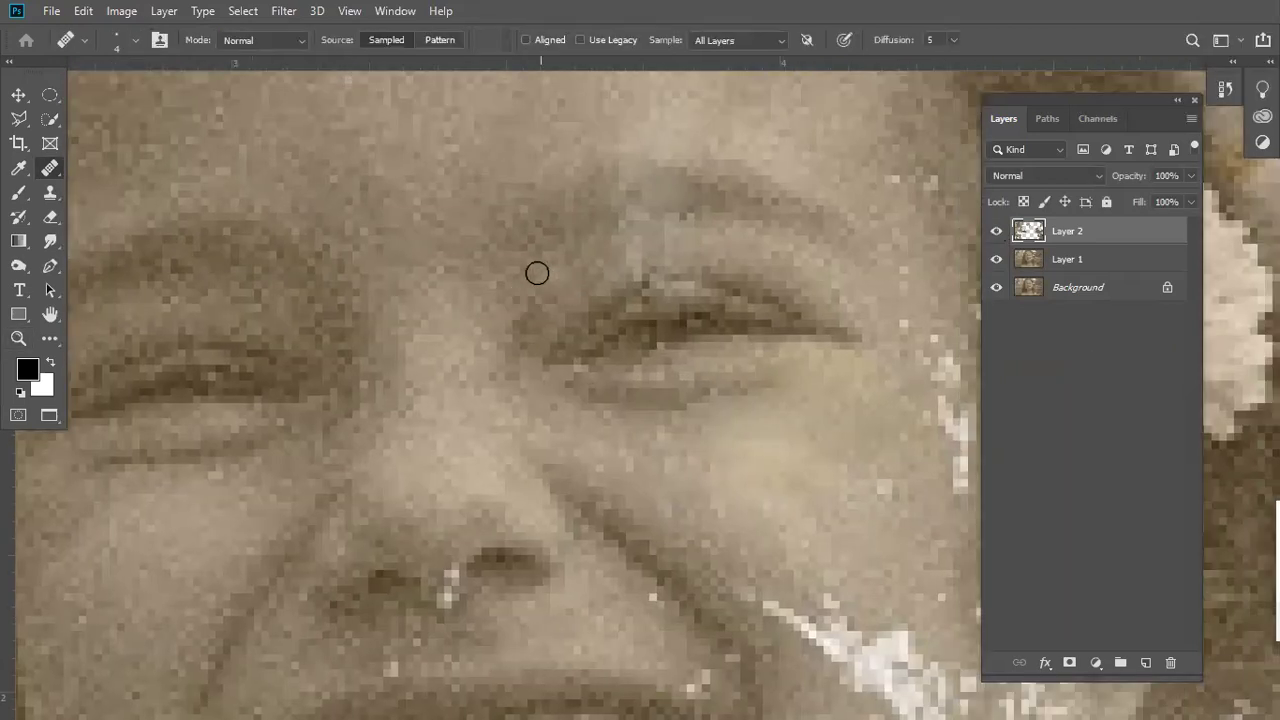
{"action": "left_click", "coordinate": [534, 271], "text": "alt"}
{"action": "left_click_drag", "start_coordinate": [623, 255], "coordinate": [657, 249]}
{"action": "scroll", "coordinate": [657, 249], "scroll_direction": "down", "scroll_amount": 2}
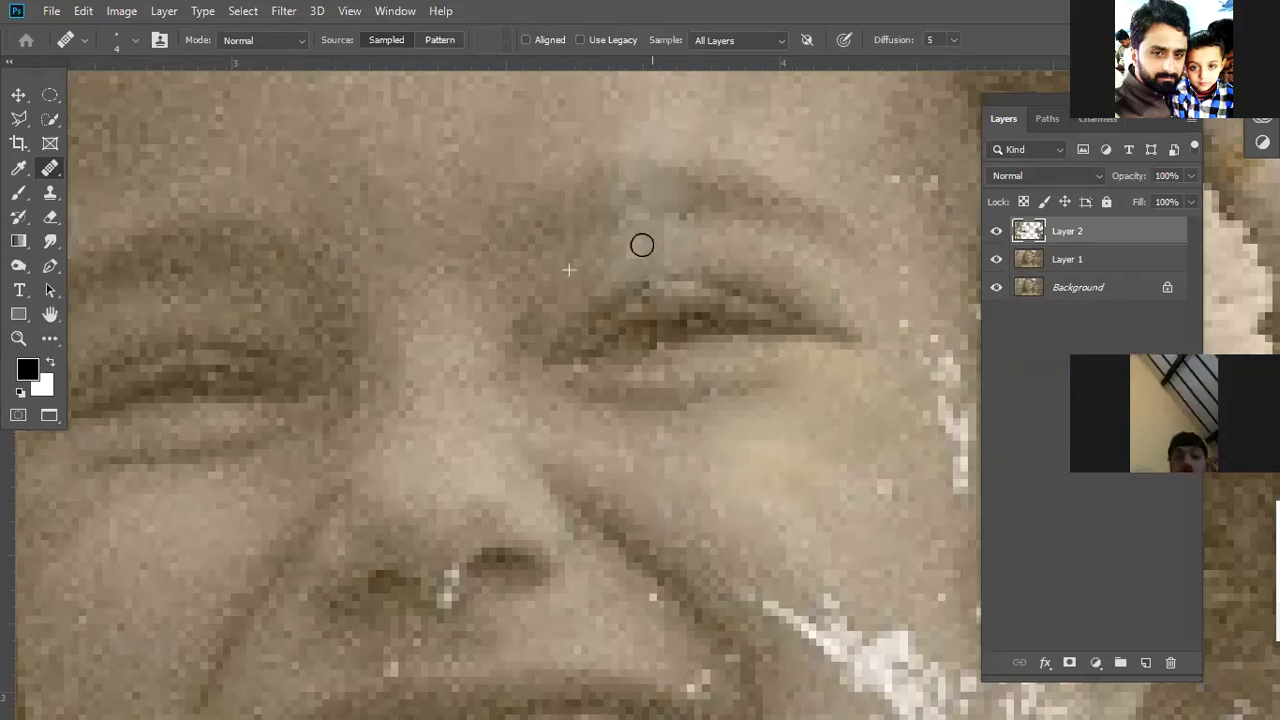
- Zoom back out step by step to show the whole photo
{"action": "key", "text": "z"}
{"action": "left_click", "coordinate": [660, 288], "text": "alt"}
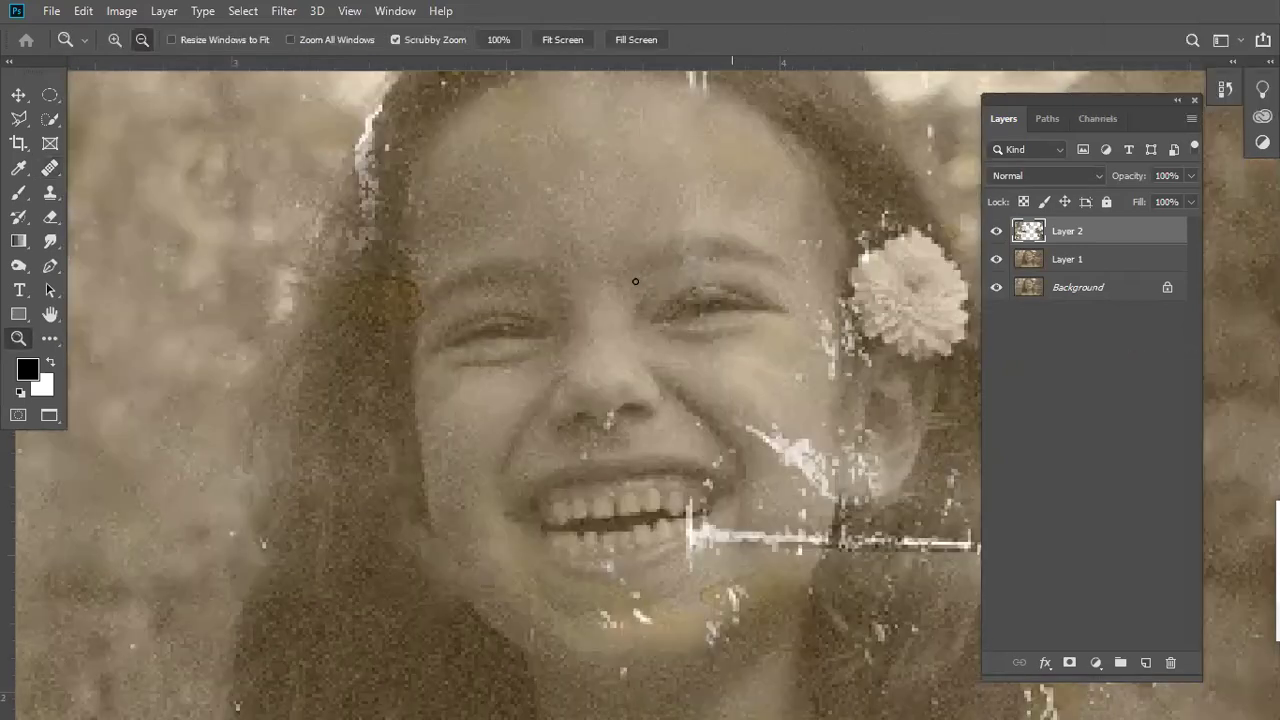
{"action": "left_click", "coordinate": [635, 281], "text": "alt"}
{"action": "key", "text": "j"}
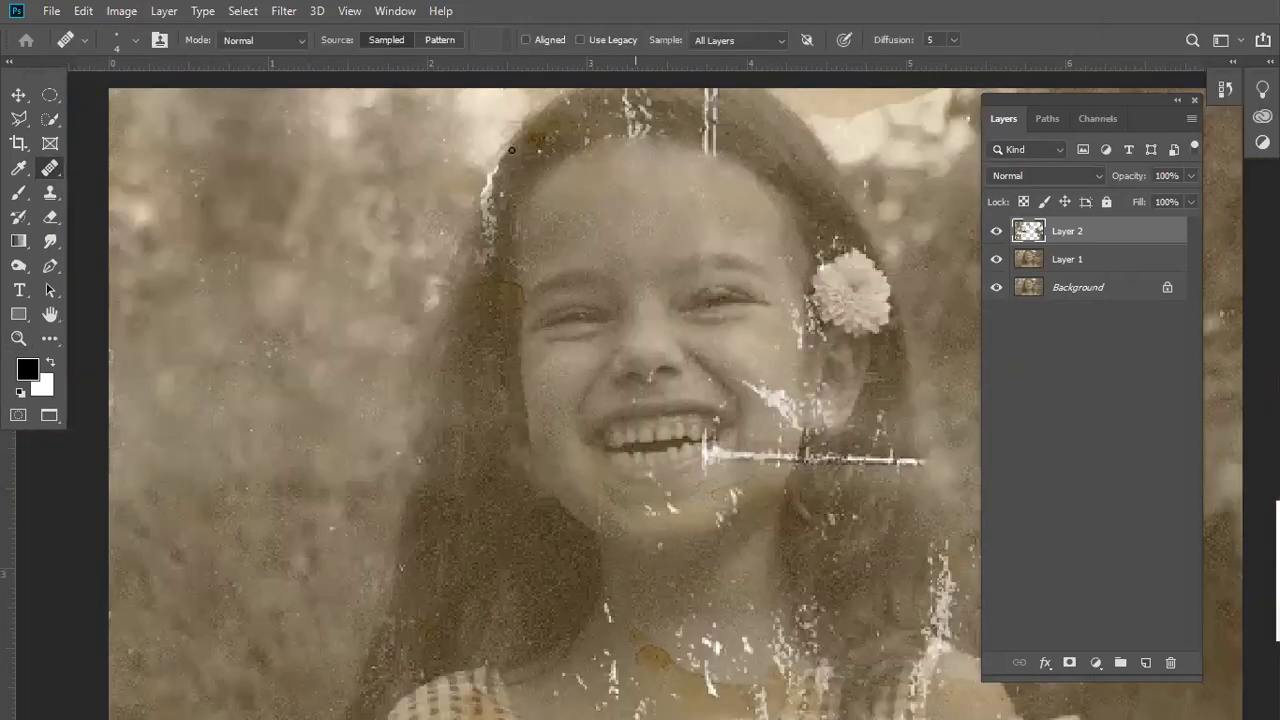
{"action": "left_click_drag", "start_coordinate": [671, 244], "coordinate": [517, 252]}
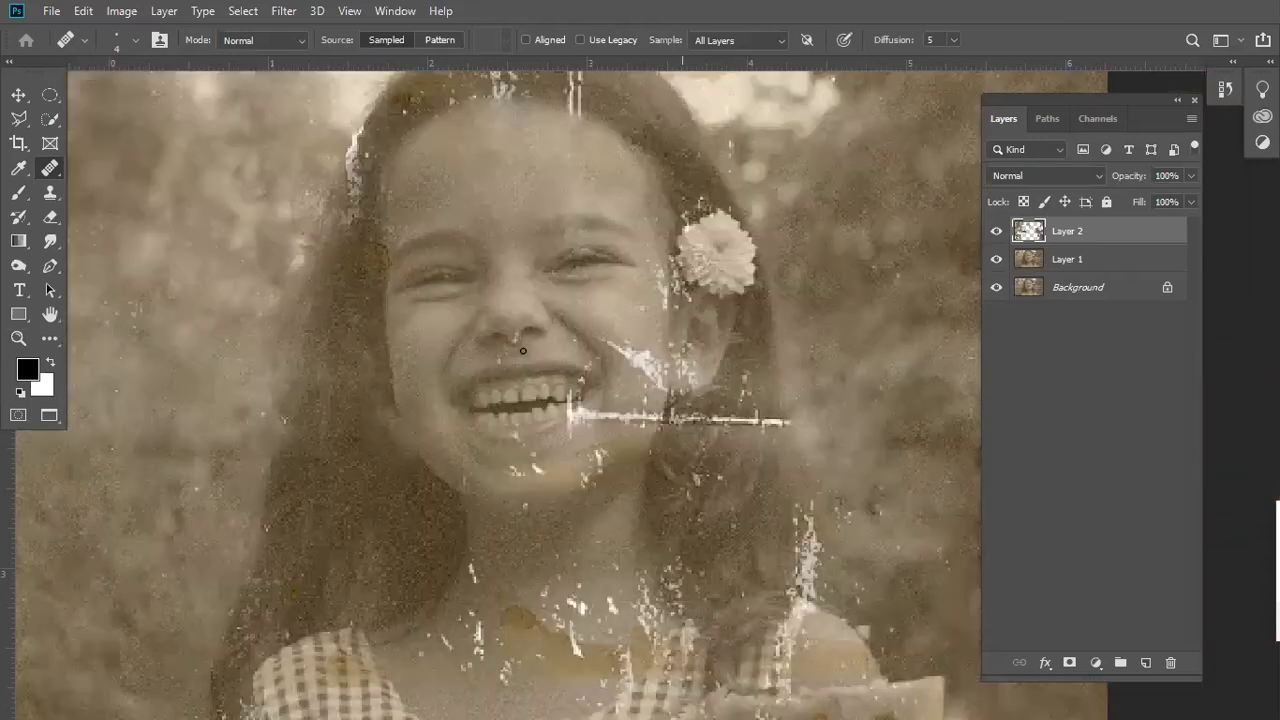
{"action": "key", "text": "z"}
{"action": "left_click", "coordinate": [475, 346], "text": "alt"}
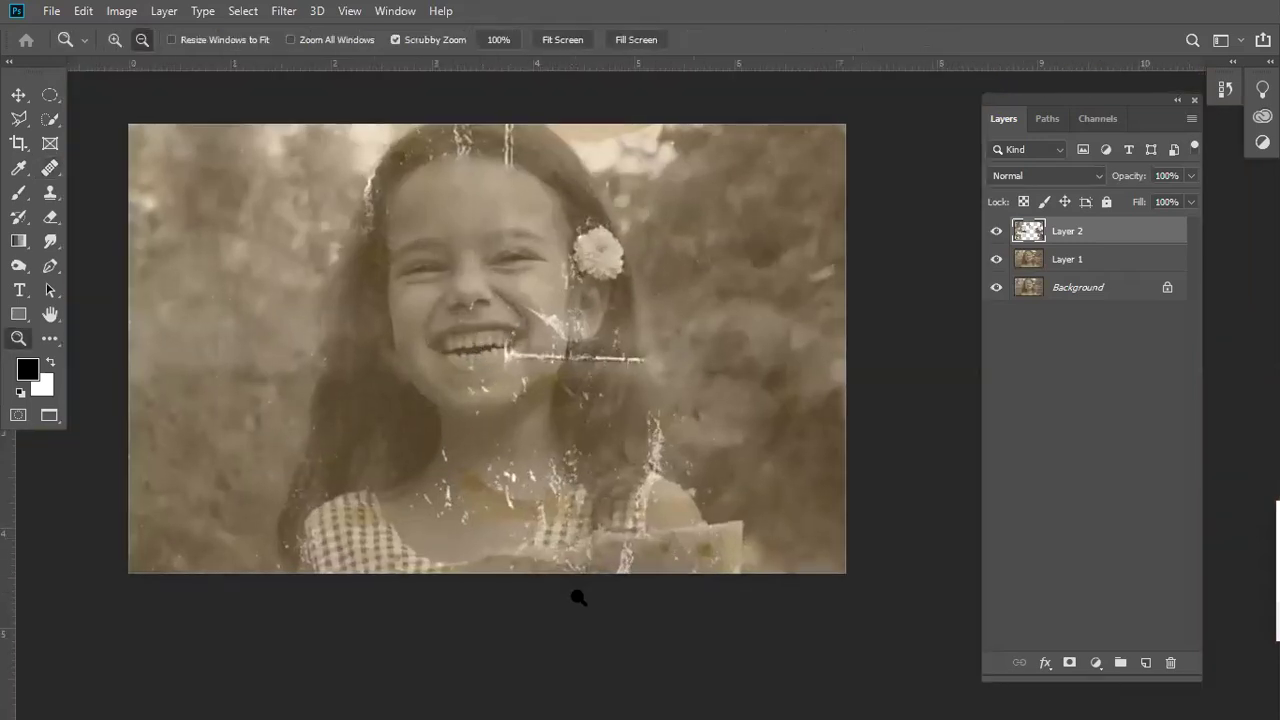
{"action": "key", "text": "j"}
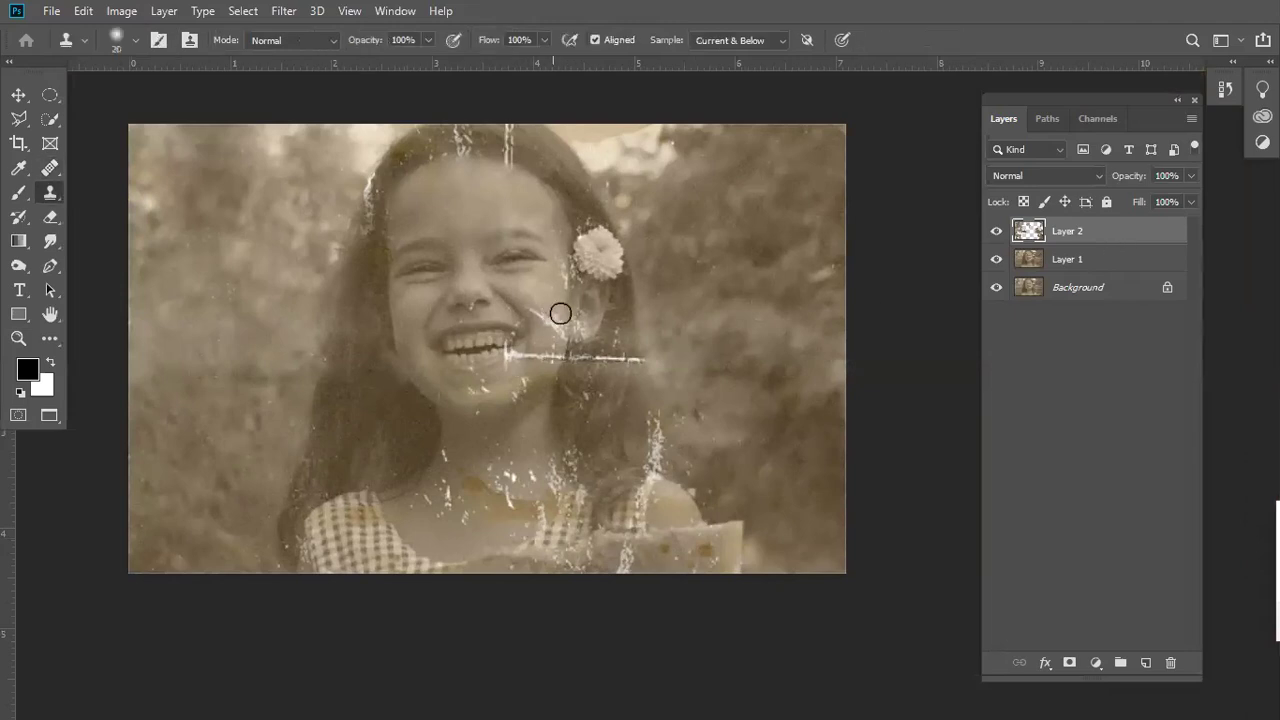
- Zoom in on the head and heal the white vertical scratch lines in the hair
{"action": "key", "text": "z"}
{"action": "left_click_drag", "start_coordinate": [535, 318], "coordinate": [587, 337]}
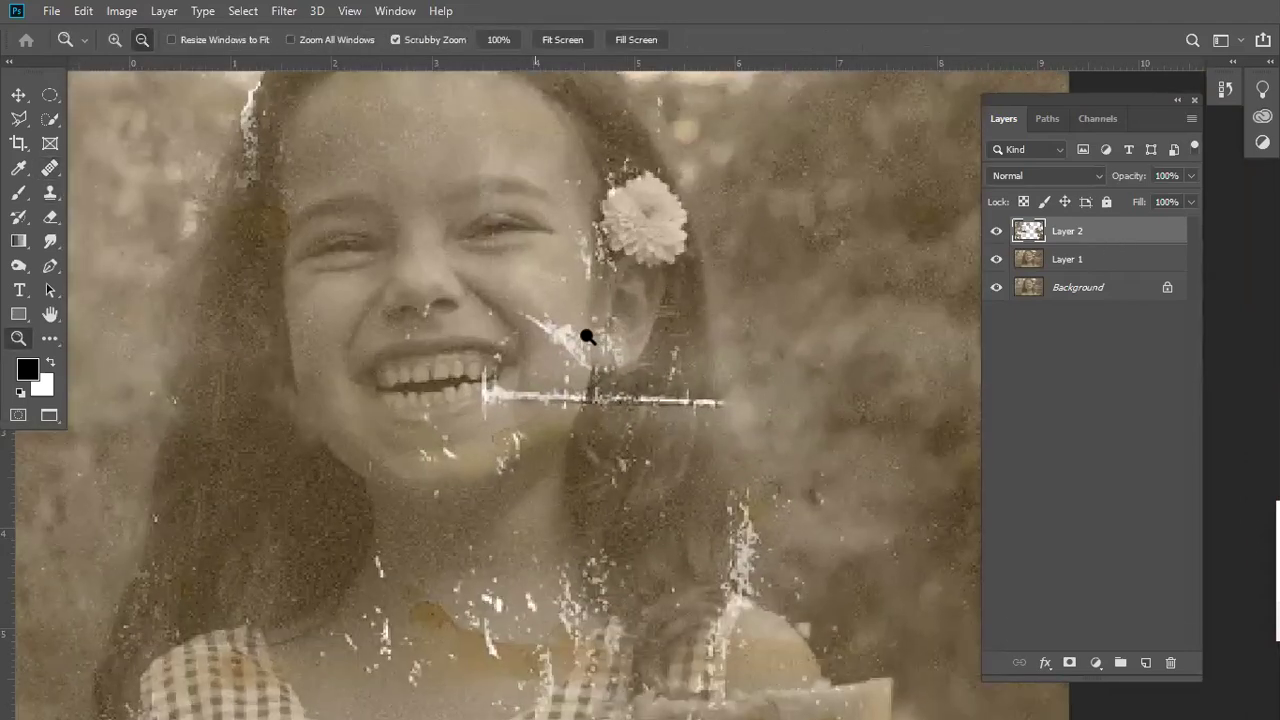
{"action": "left_click", "coordinate": [698, 354]}
{"action": "key", "text": "j"}
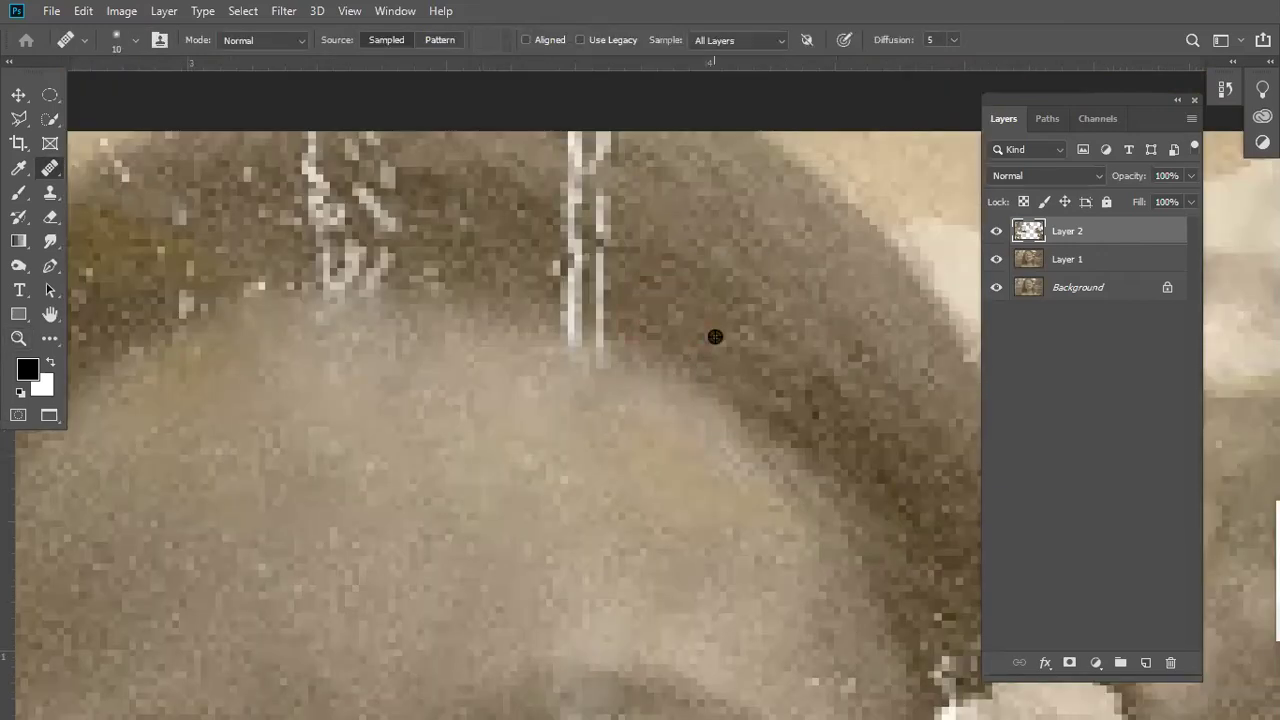
{"action": "left_click_drag", "start_coordinate": [598, 330], "coordinate": [569, 134]}
{"action": "mouse_move", "coordinate": [674, 374]}
{"action": "left_mouse_down"}
{"action": "mouse_move", "coordinate": [600, 343]}
{"action": "mouse_move", "coordinate": [595, 263]}
{"action": "left_mouse_up"}
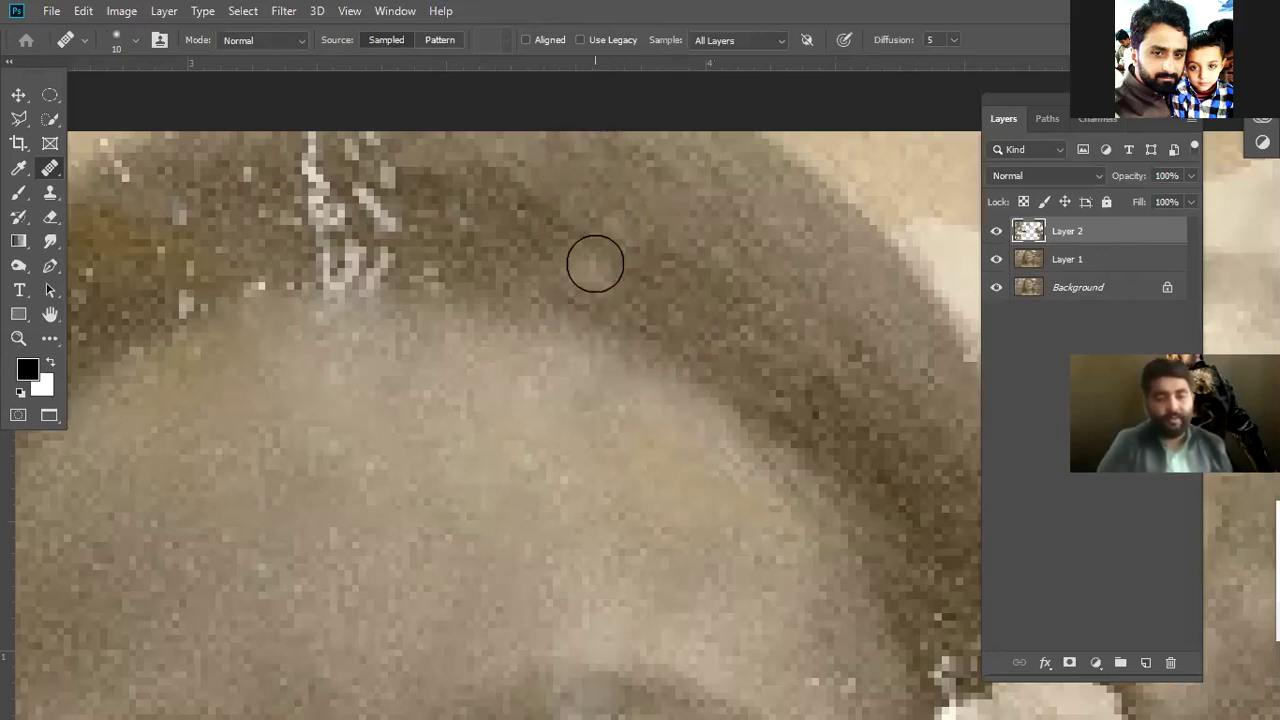
- Adjust the brush settings and heal the bright scratch across the hair, undoing one failed stroke
{"action": "right_click", "coordinate": [600, 265]}
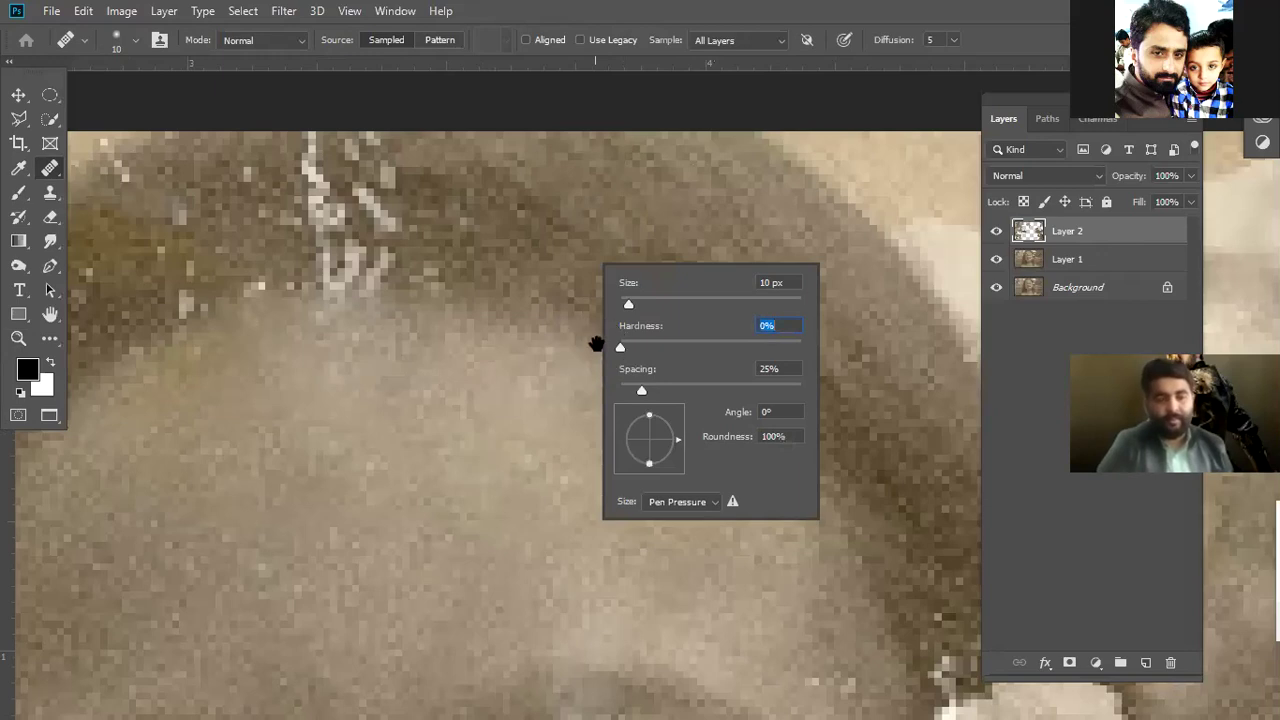
{"action": "key", "text": "Return"}
{"action": "scroll", "coordinate": [786, 366], "scroll_direction": "up", "scroll_amount": 3}
{"action": "scroll", "coordinate": [786, 366], "scroll_direction": "left", "scroll_amount": 5}
{"action": "left_click_drag", "start_coordinate": [593, 272], "coordinate": [509, 286]}
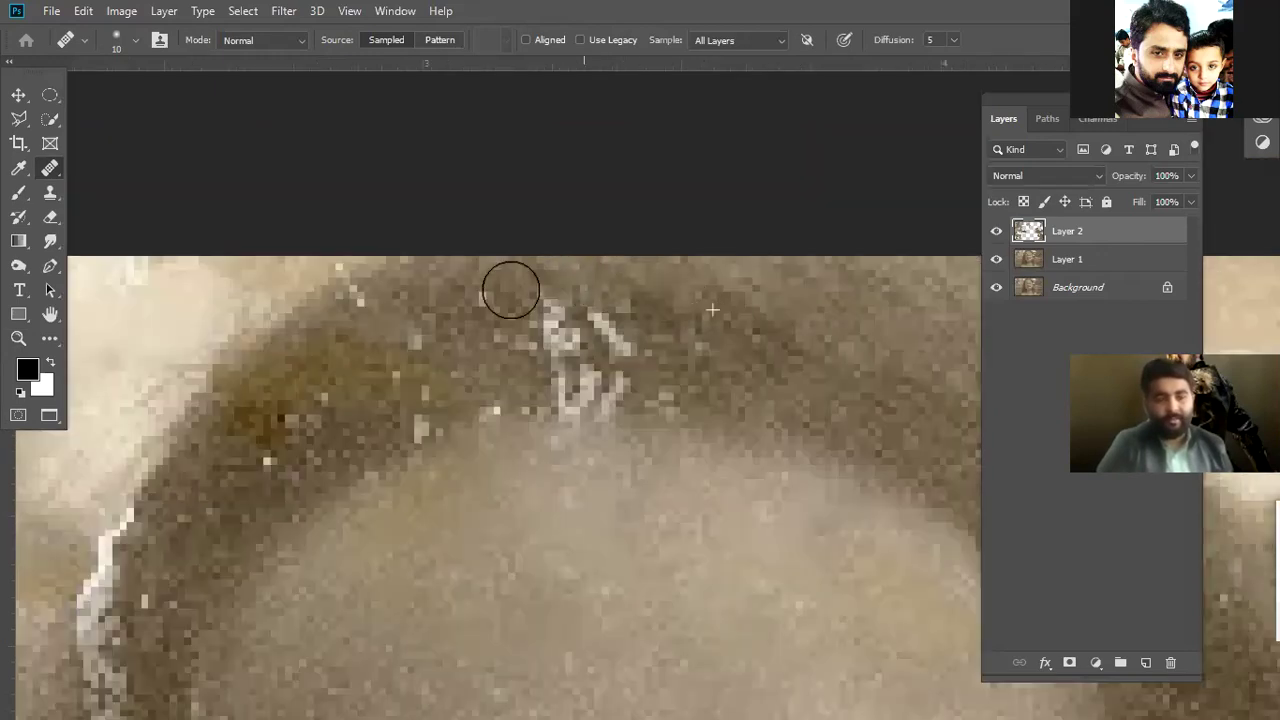
{"action": "key", "text": "ctrl+z"}
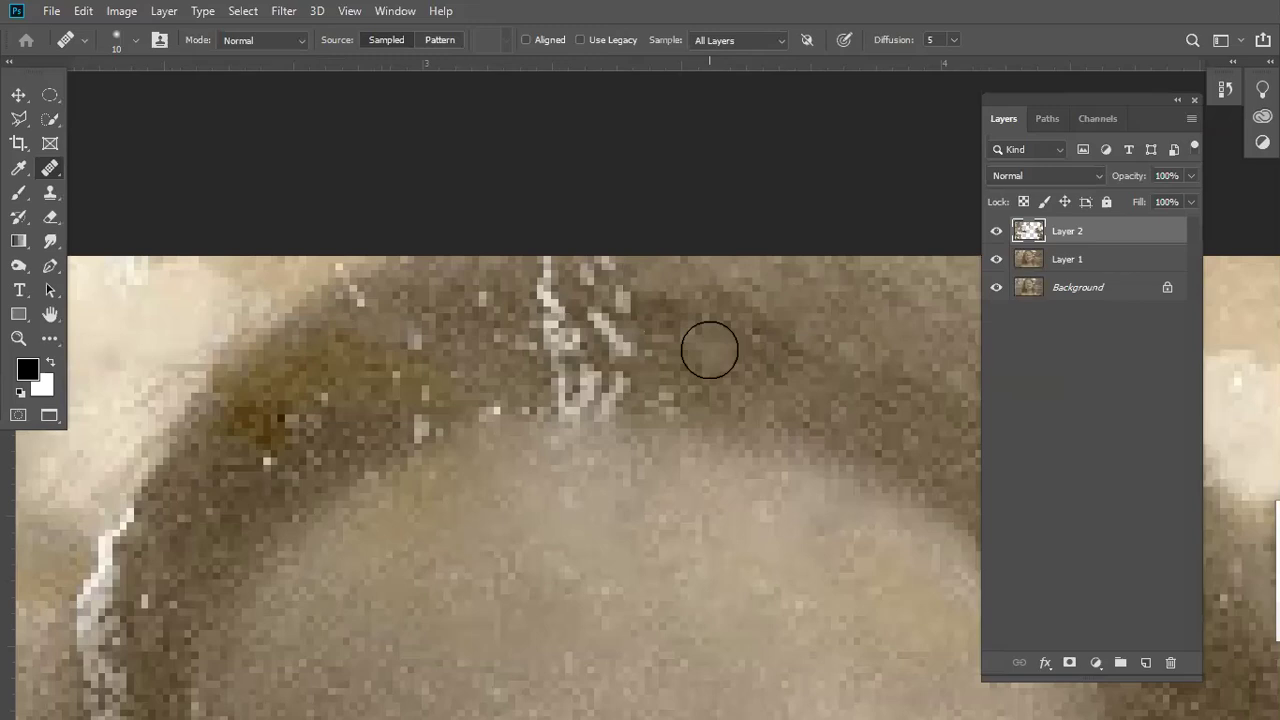
{"action": "left_click_drag", "start_coordinate": [680, 366], "coordinate": [586, 271]}
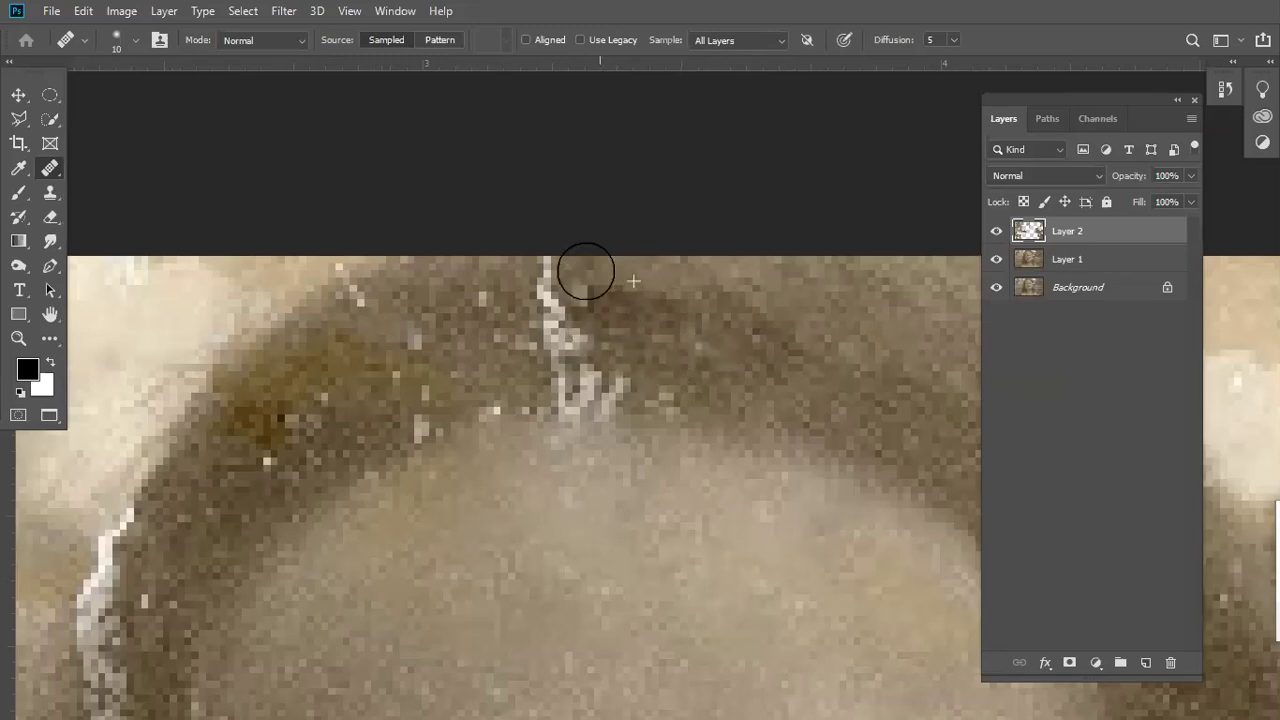
{"action": "left_click_drag", "start_coordinate": [614, 380], "coordinate": [609, 374]}
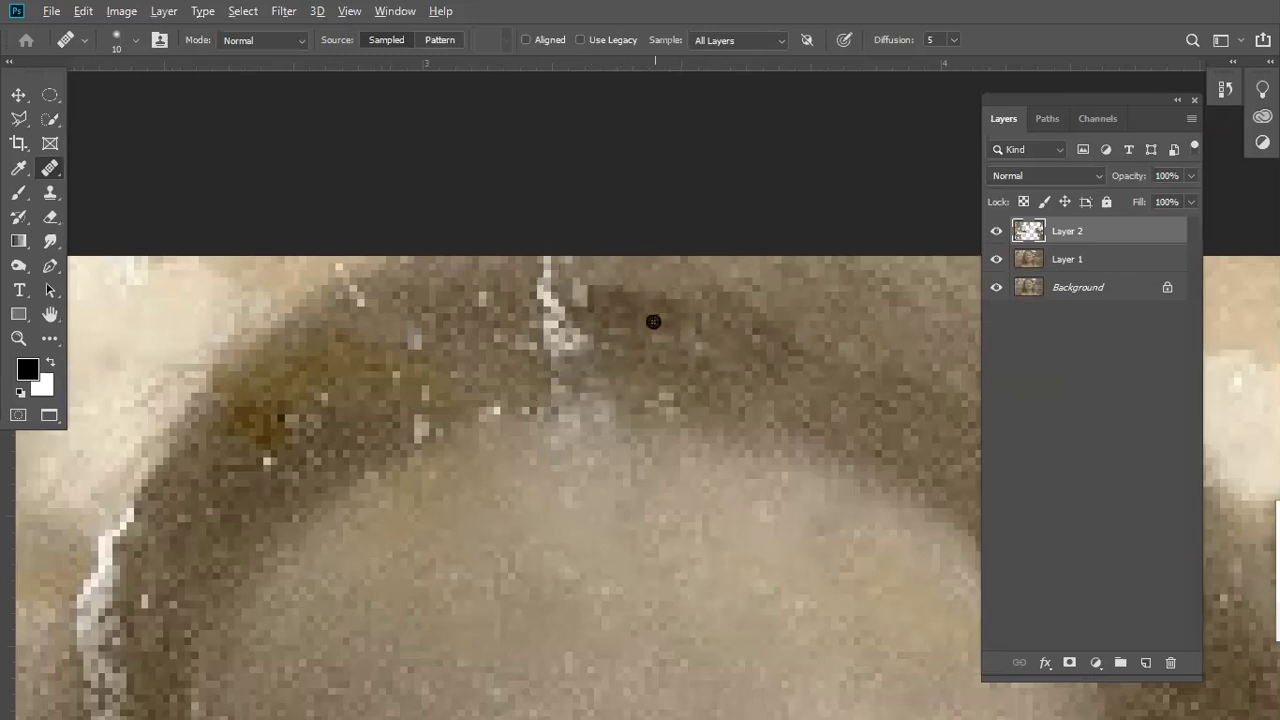
{"action": "left_click_drag", "start_coordinate": [653, 321], "coordinate": [540, 286]}
- Blend the leftover bright speckles along the hair edge, then zoom out
{"action": "left_click_drag", "start_coordinate": [505, 345], "coordinate": [570, 335]}
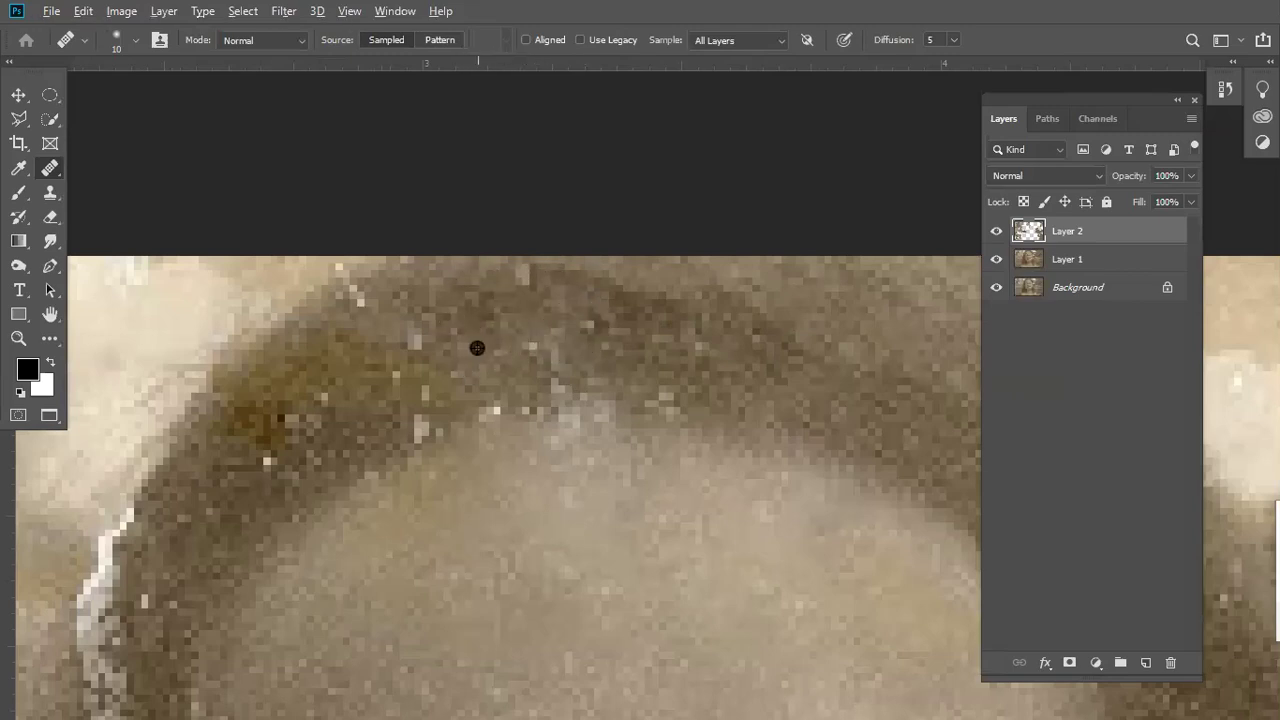
{"action": "left_click_drag", "start_coordinate": [563, 386], "coordinate": [619, 391]}
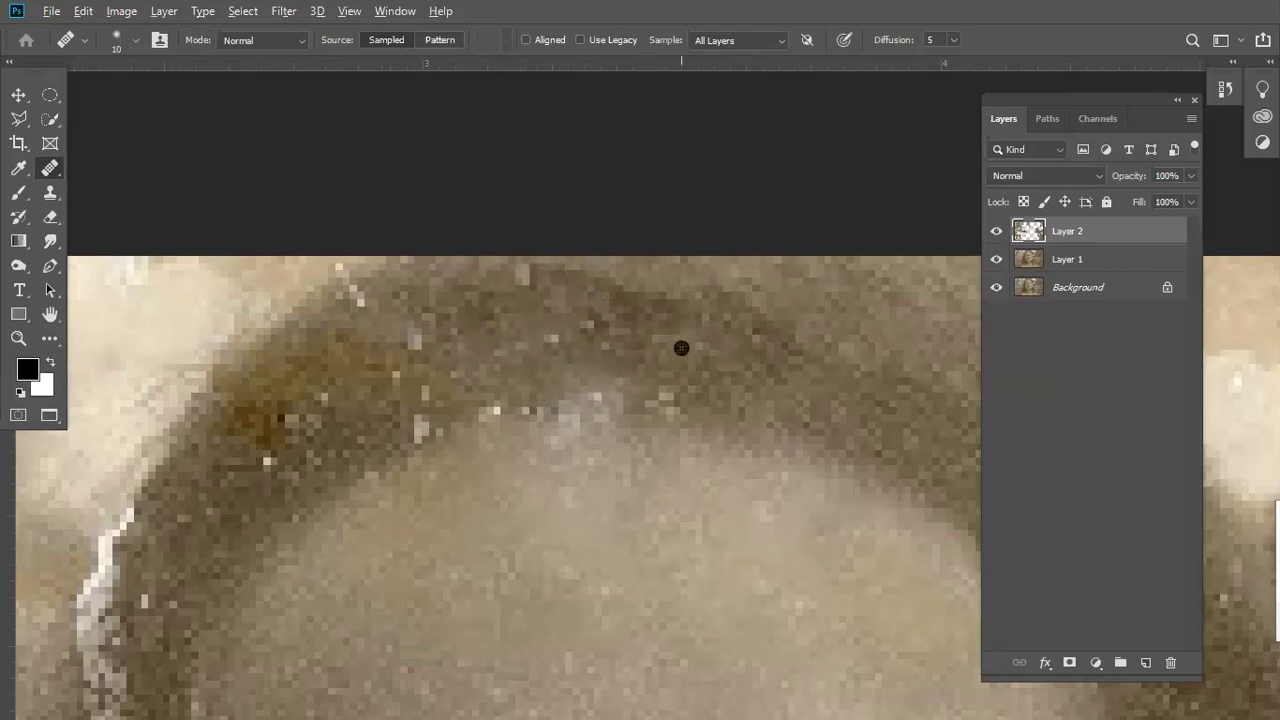
{"action": "left_click_drag", "start_coordinate": [566, 314], "coordinate": [650, 331]}
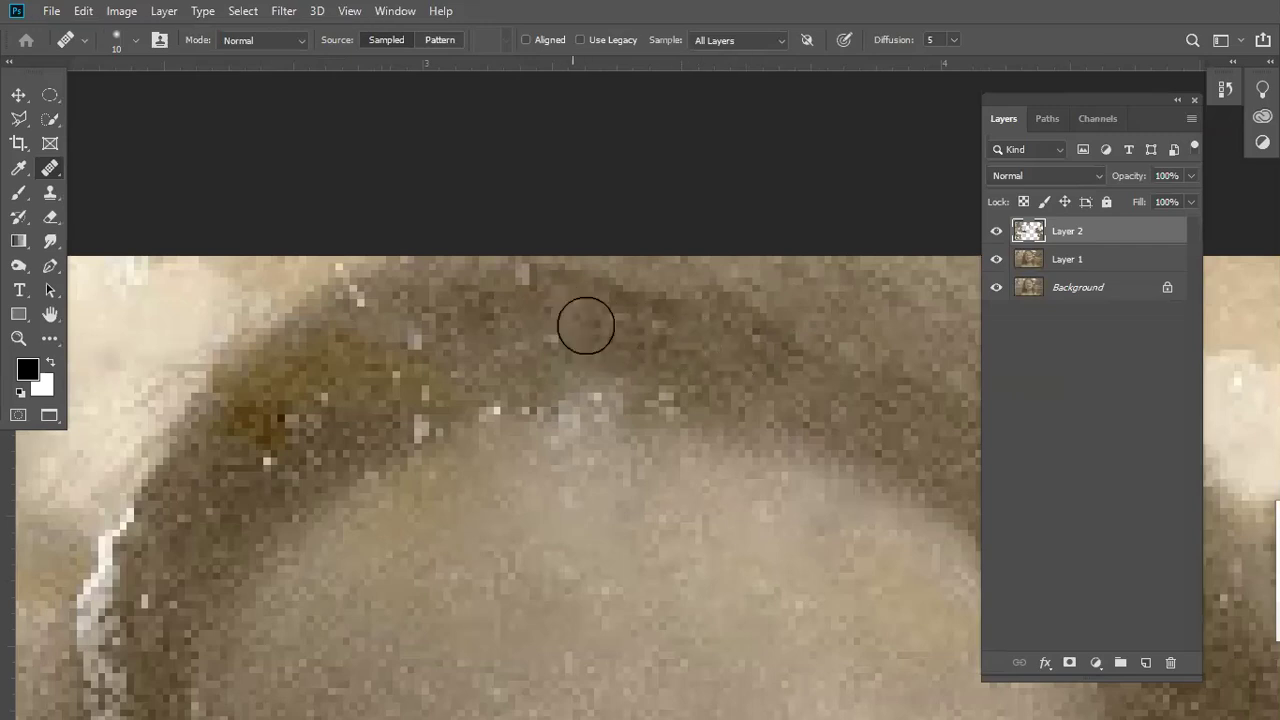
{"action": "left_click_drag", "start_coordinate": [530, 341], "coordinate": [508, 293]}
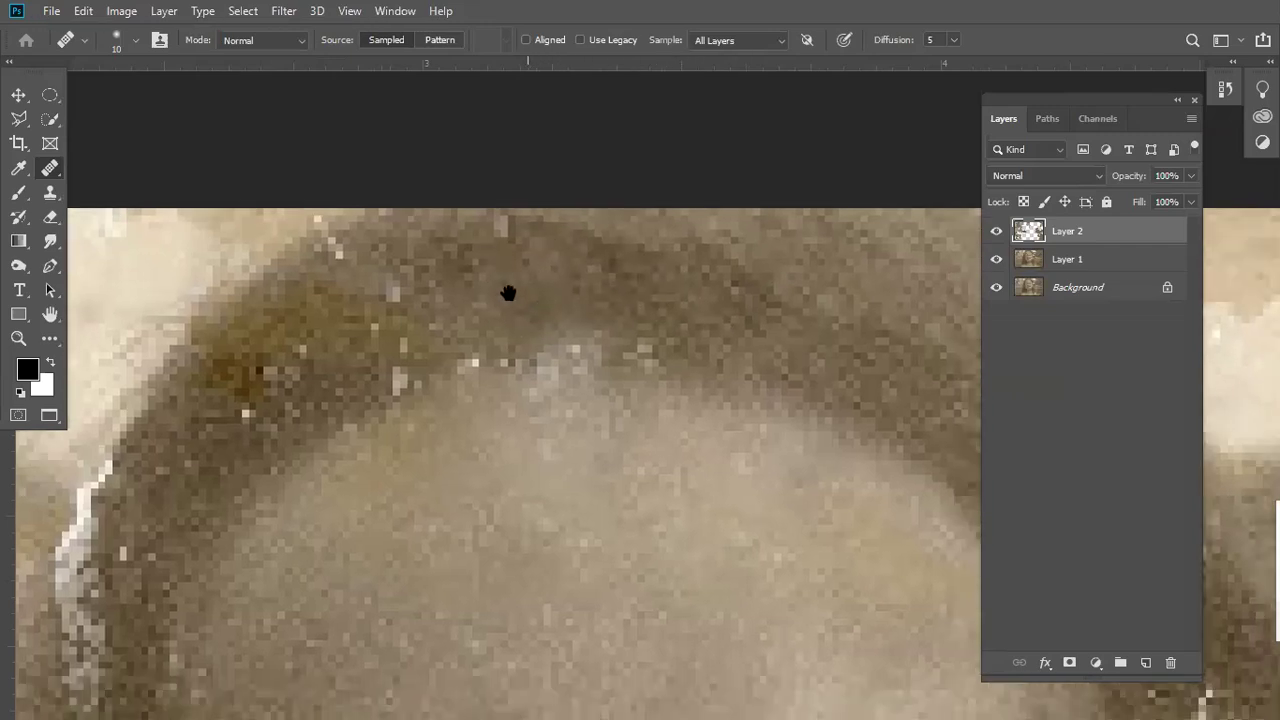
{"action": "left_click_drag", "start_coordinate": [480, 349], "coordinate": [437, 372]}
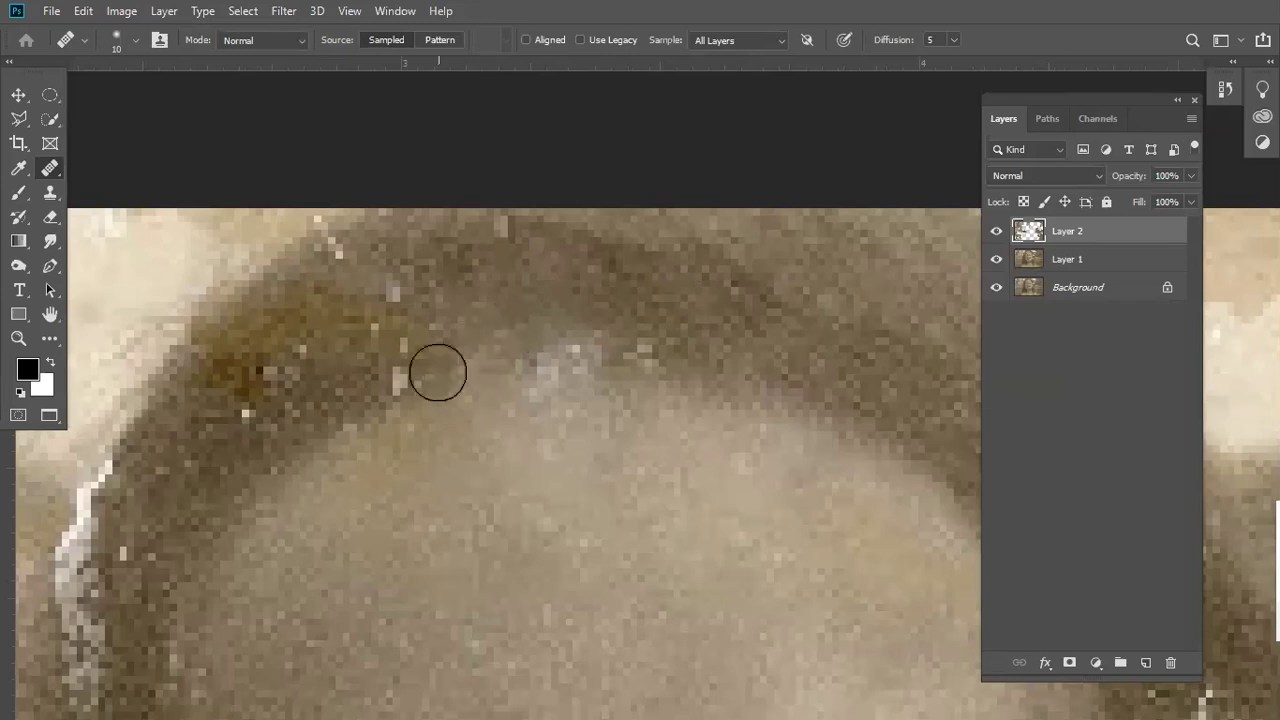
{"action": "mouse_move", "coordinate": [537, 366]}
{"action": "left_mouse_down"}
{"action": "mouse_move", "coordinate": [640, 354]}
{"action": "mouse_move", "coordinate": [529, 323]}
{"action": "mouse_move", "coordinate": [595, 352]}
{"action": "left_mouse_up"}
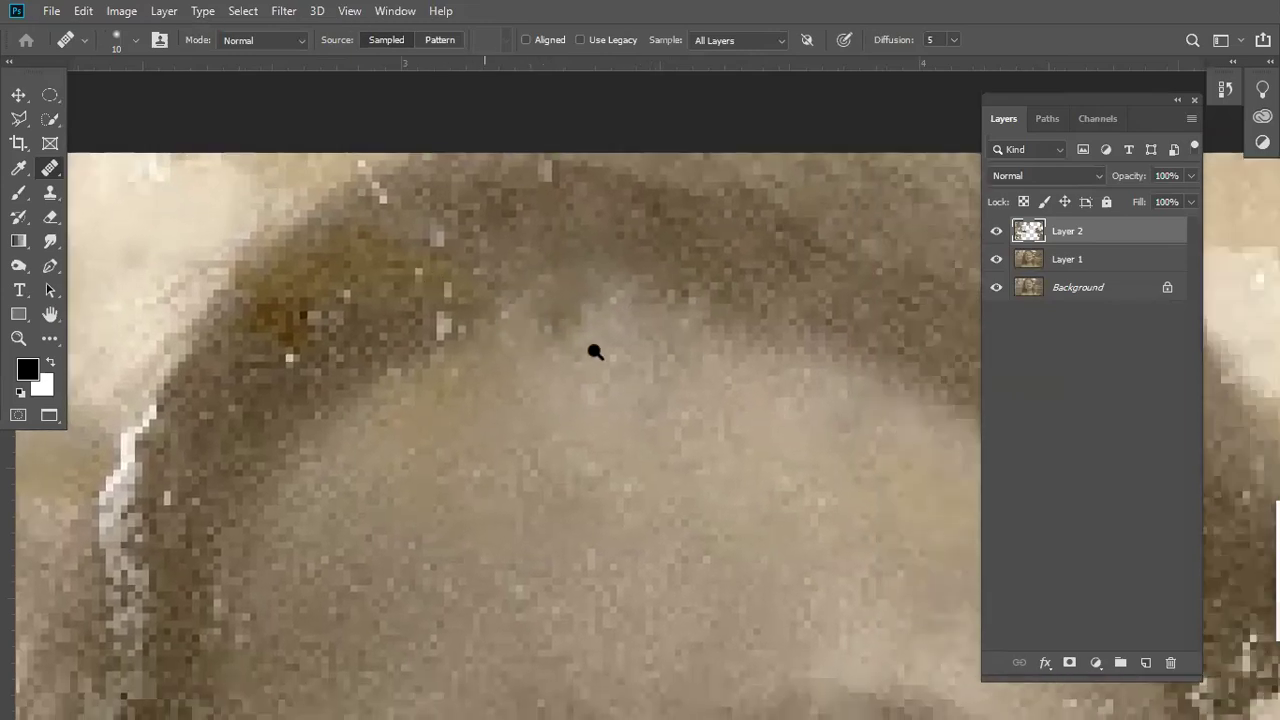
{"action": "left_click", "coordinate": [675, 427], "text": "alt"}
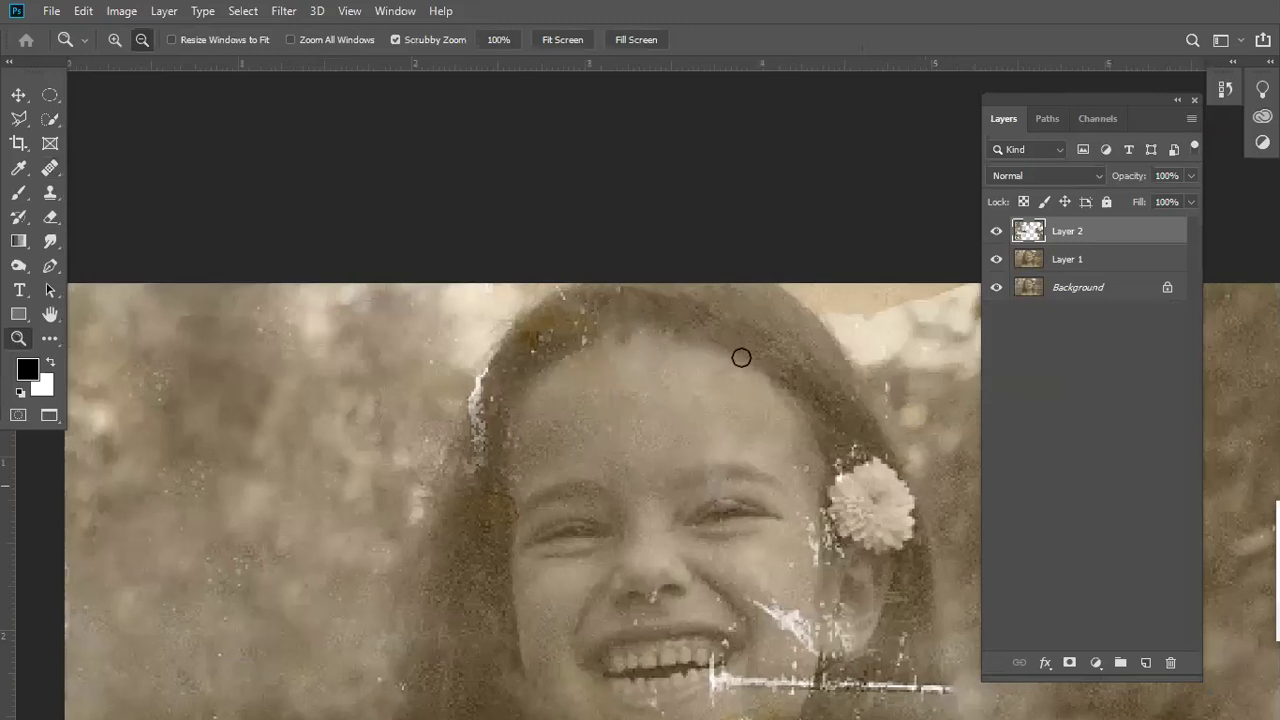
- Zoom out to the whole photo, then zoom in on the girl's forehead and hairline
{"action": "key", "text": "j"}
{"action": "key", "text": "v"}
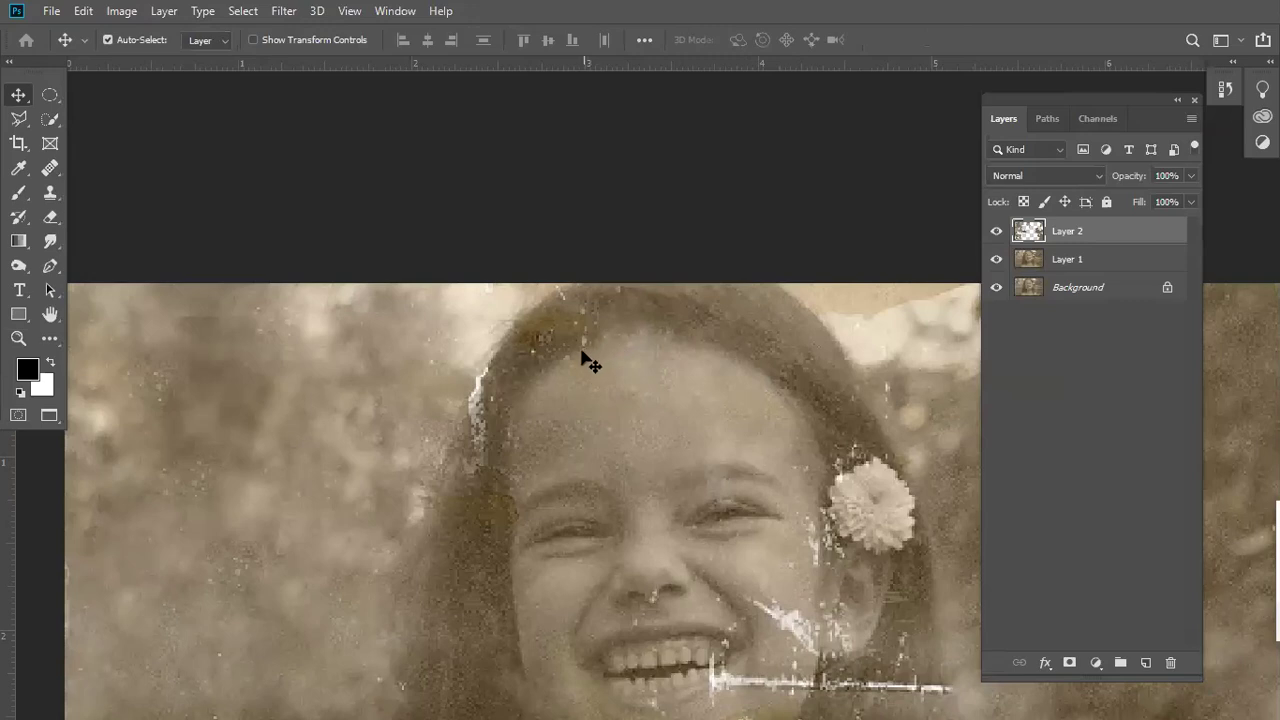
{"action": "left_click", "coordinate": [671, 397], "text": "alt"}
{"action": "left_click", "coordinate": [643, 414], "text": "alt"}
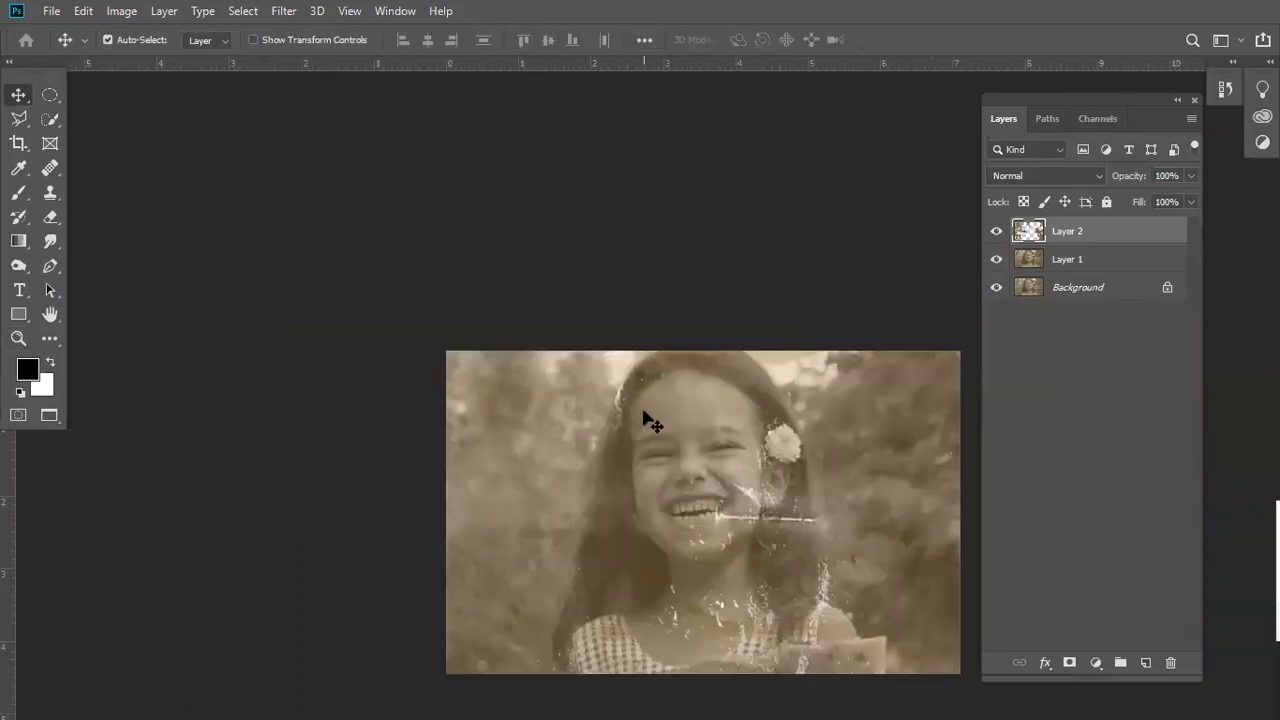
{"action": "key", "text": "z"}
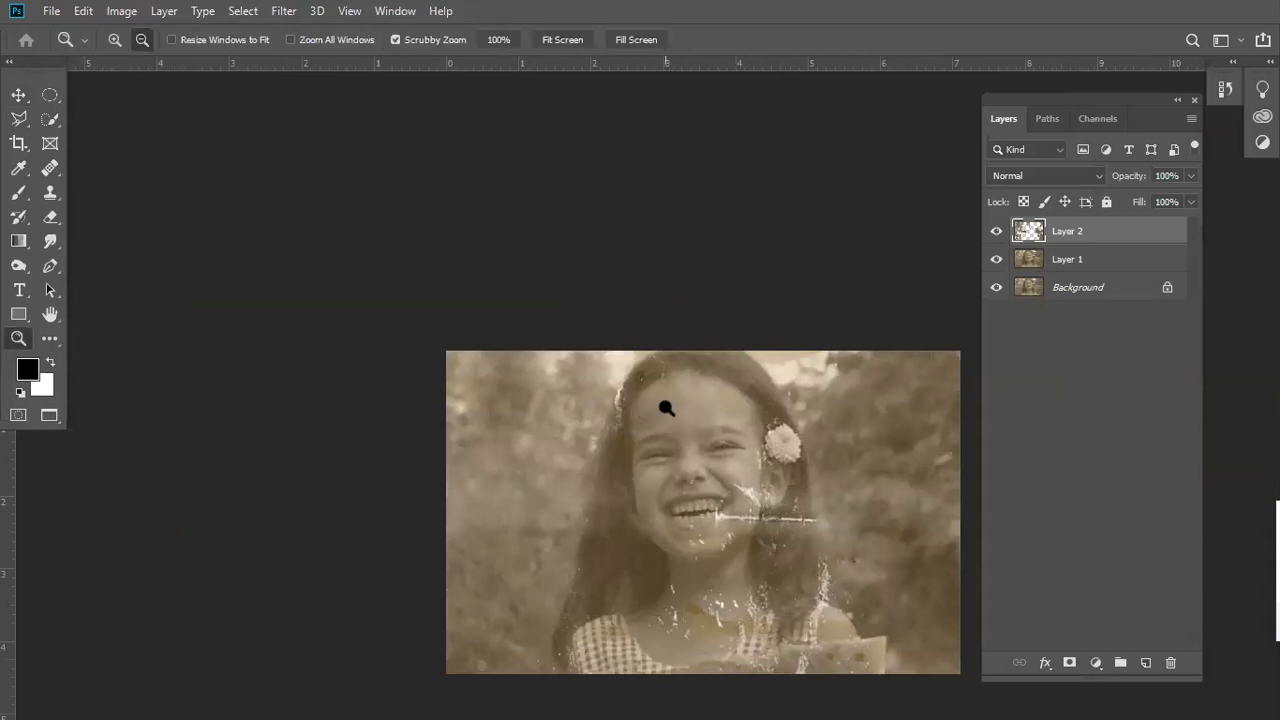
{"action": "left_click_drag", "start_coordinate": [663, 409], "coordinate": [784, 485]}
- Zoom close on the hairline and heal along it from sampled hair texture
{"action": "left_click", "coordinate": [450, 377]}
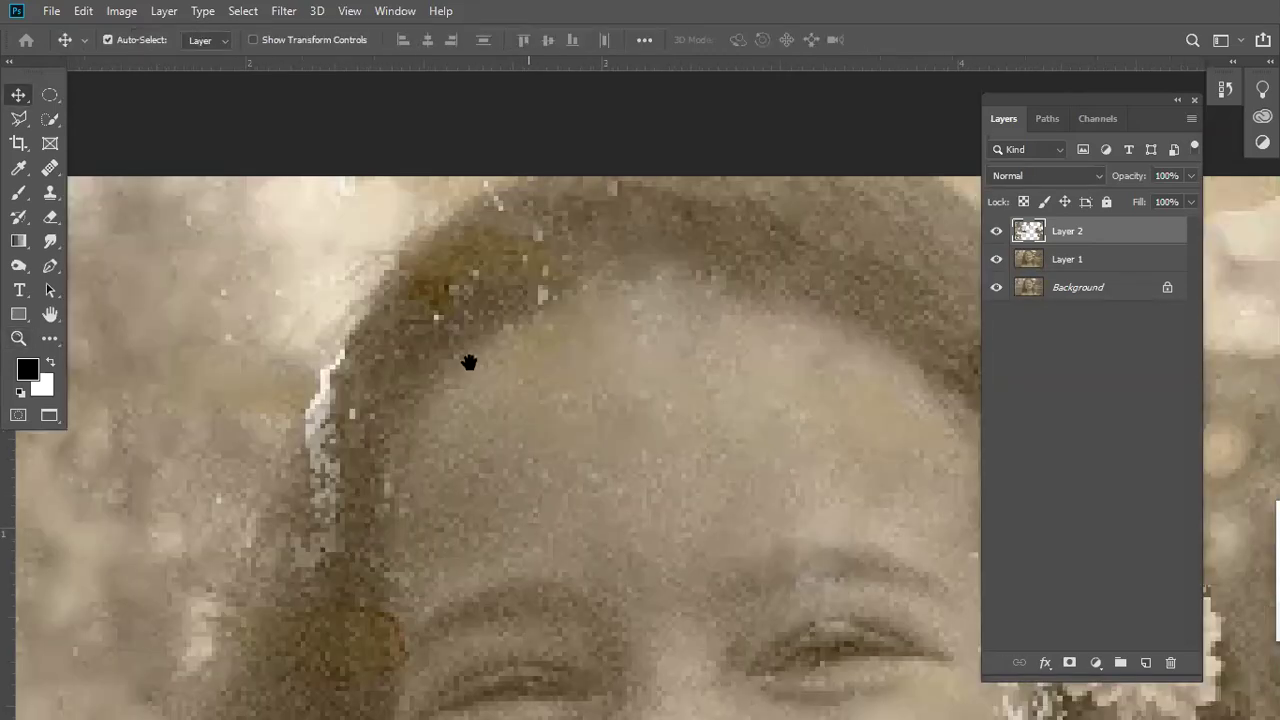
{"action": "key", "text": "s"}
{"action": "key", "text": "bracketleft"}
{"action": "key", "text": "bracketleft"}
{"action": "key", "text": "j"}
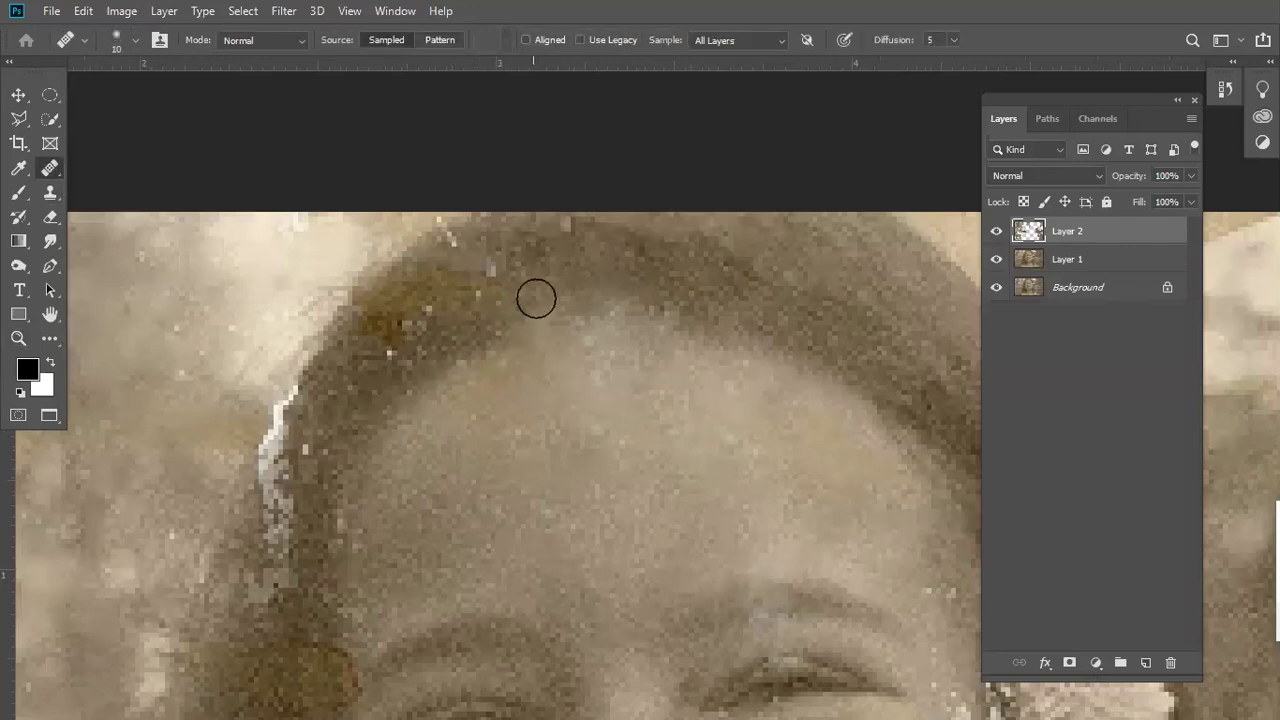
{"action": "left_click", "coordinate": [704, 303], "text": "alt"}
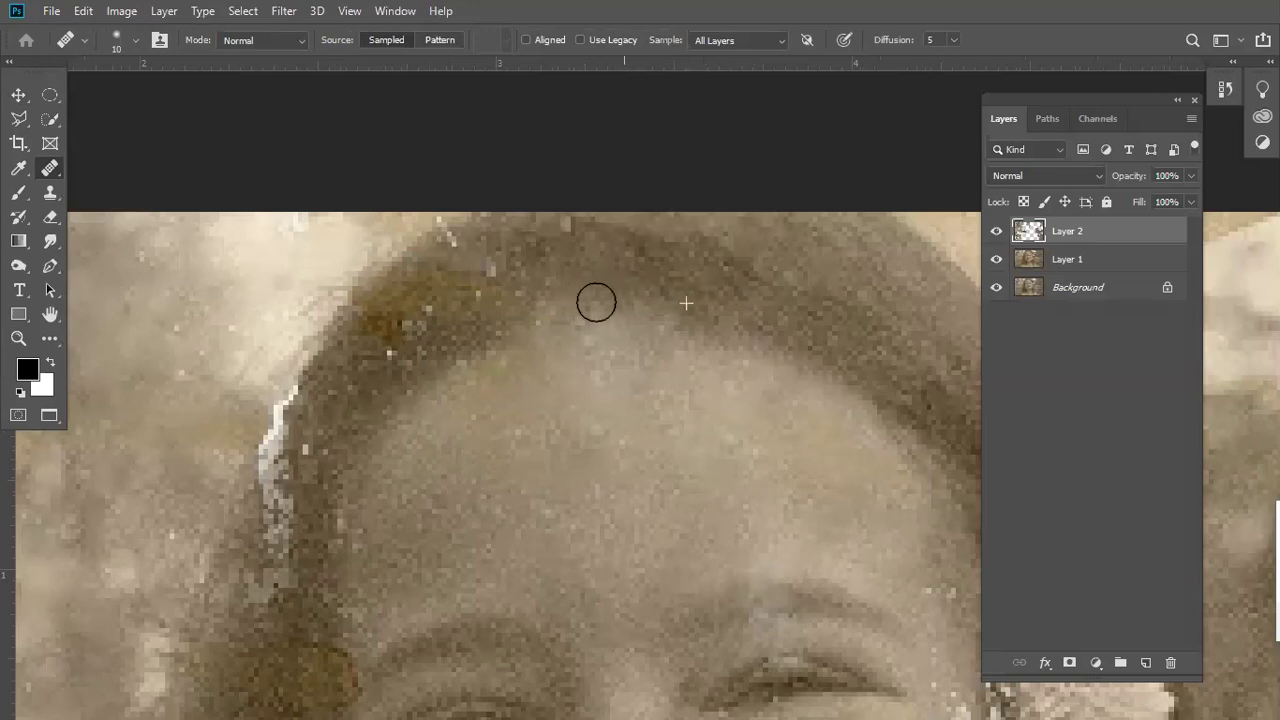
{"action": "left_click_drag", "start_coordinate": [499, 312], "coordinate": [530, 304]}
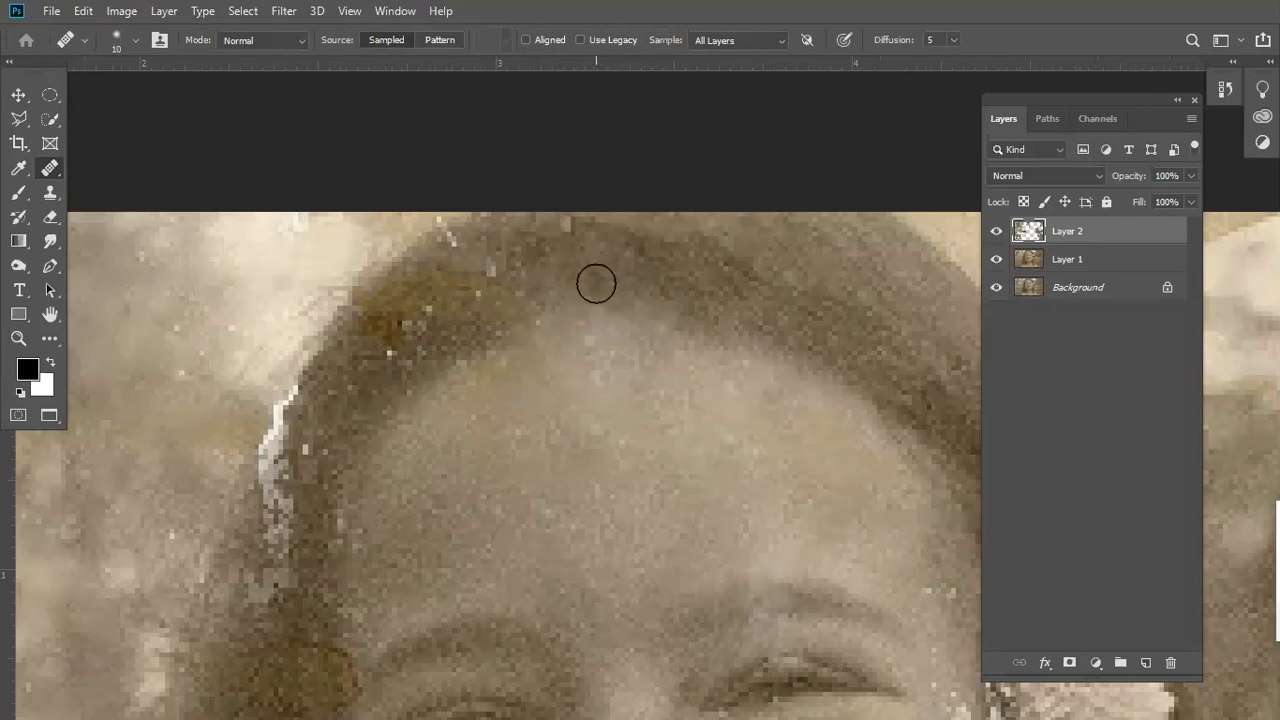
- Set the Clone Stamp to 12 px at 0% hardness, trial a hairline patch, undo it
{"action": "key", "text": "s"}
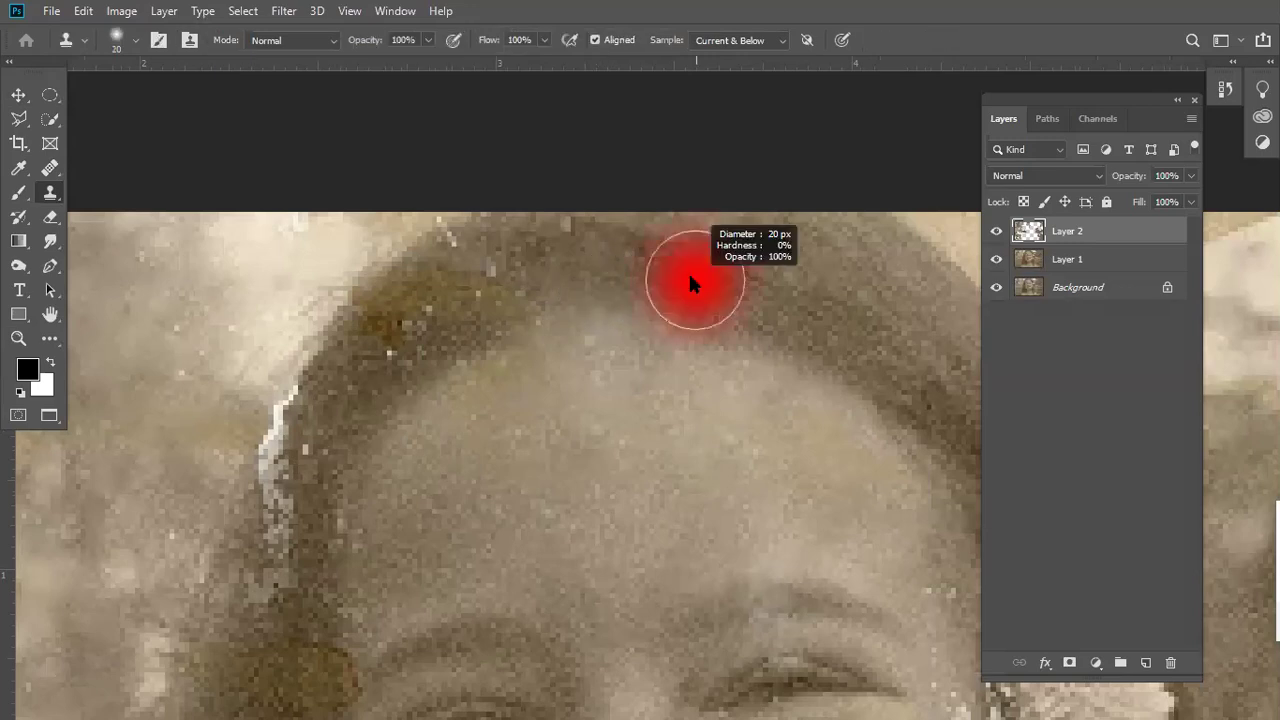
{"action": "right_click", "coordinate": [668, 273]}
{"action": "left_click_drag", "start_coordinate": [790, 360], "coordinate": [760, 360]}
{"action": "key", "text": "Return"}
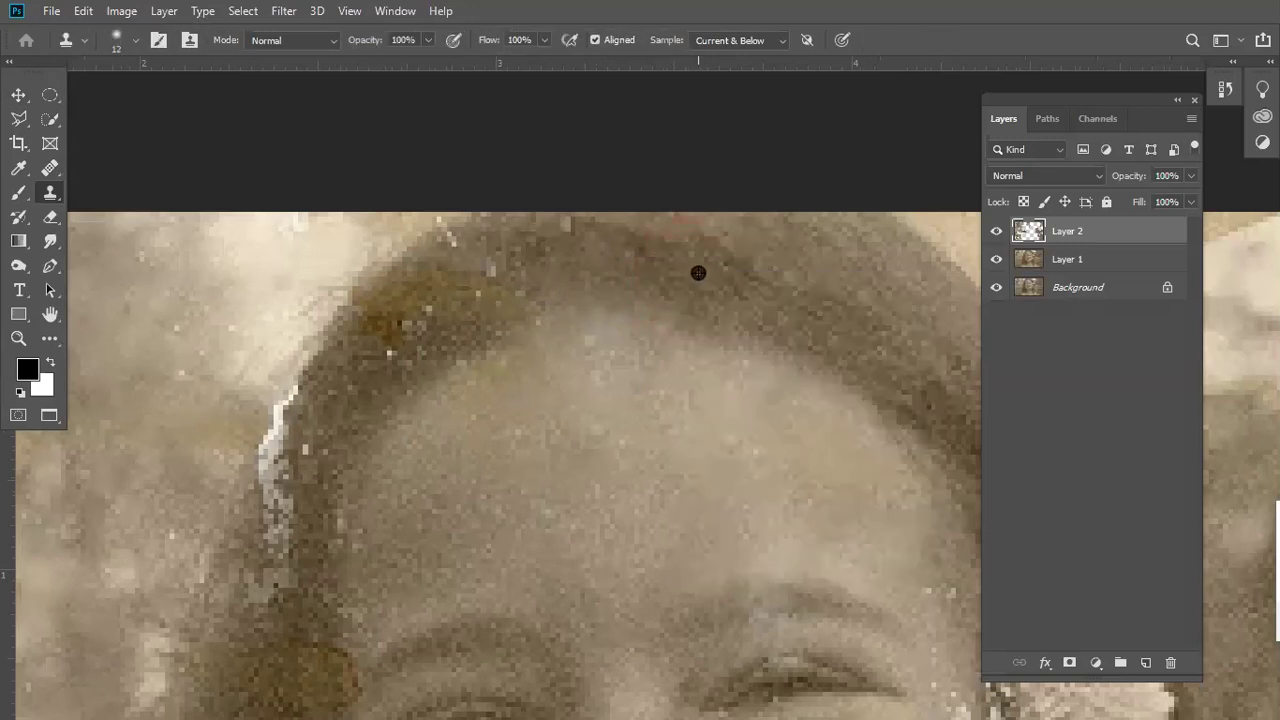
{"action": "left_click", "coordinate": [460, 323], "text": "alt"}
{"action": "left_click_drag", "start_coordinate": [553, 292], "coordinate": [717, 303]}
{"action": "key", "text": "ctrl+z"}
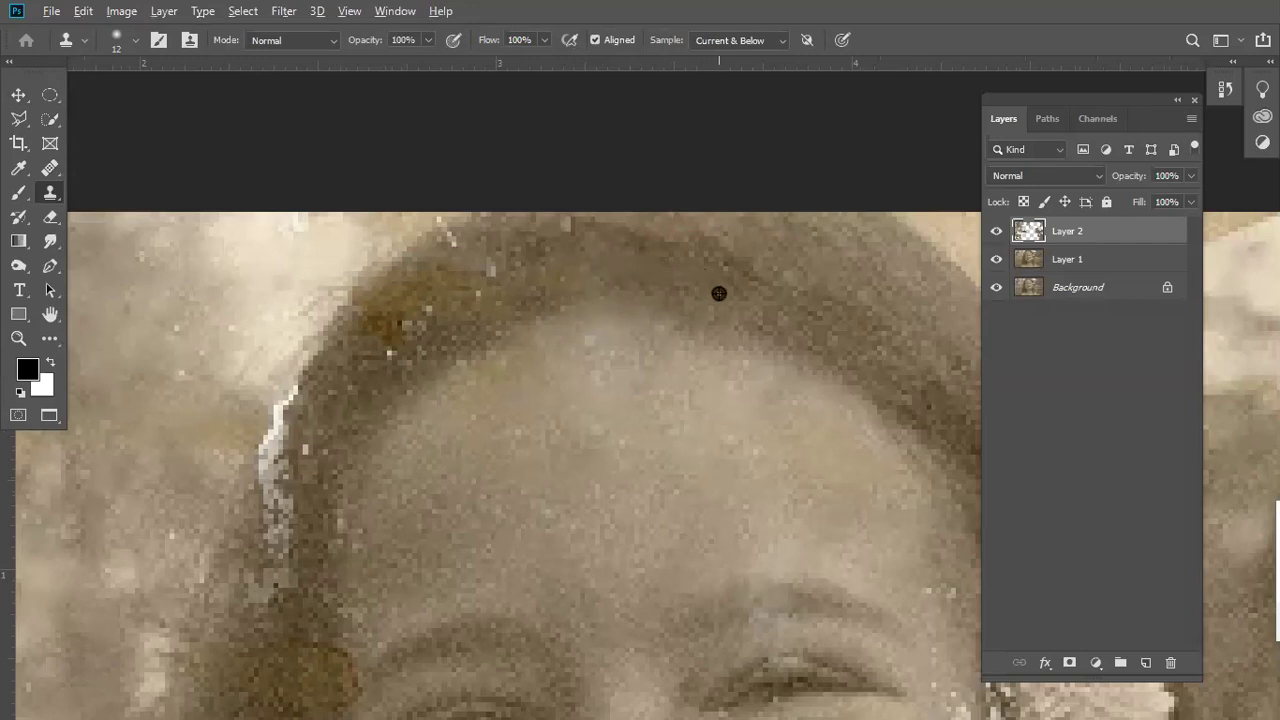
{"action": "key", "text": "z"}
{"action": "left_click", "coordinate": [553, 287], "text": "alt"}
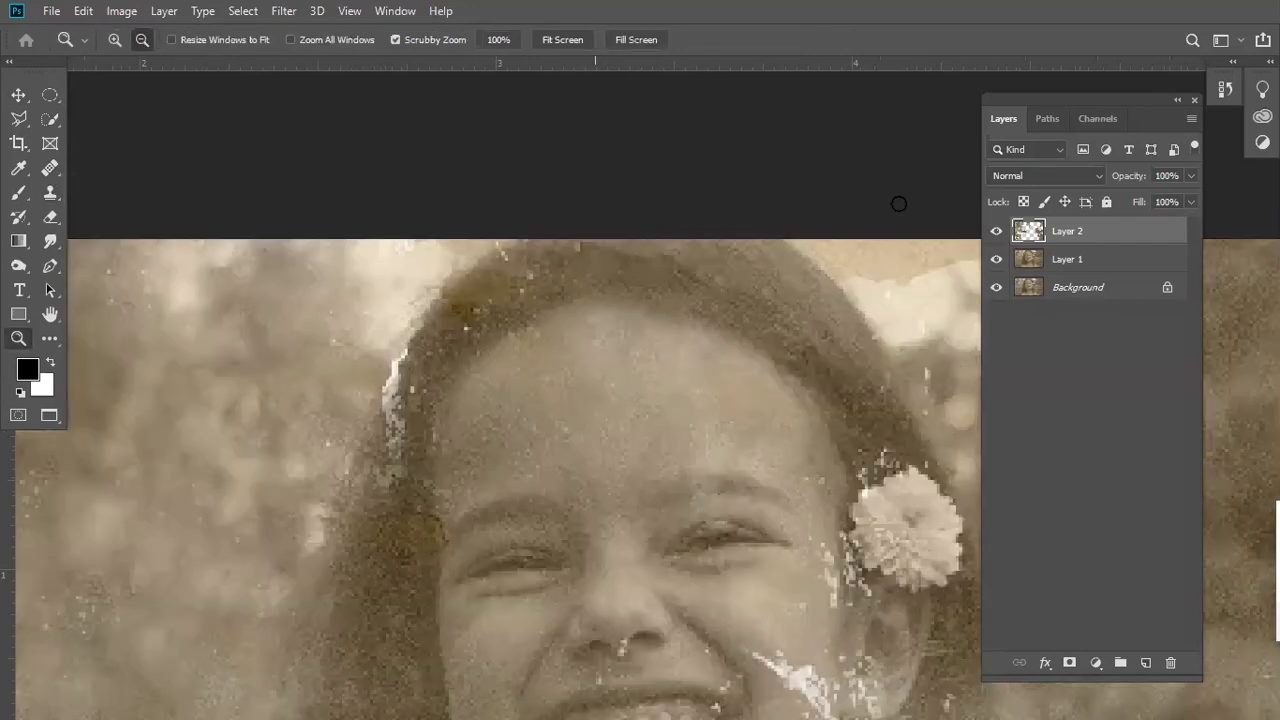
{"action": "key", "text": "ctrl+minus"}
{"action": "key", "text": "s"}
{"action": "key", "text": "z"}
{"action": "left_click", "coordinate": [702, 329]}
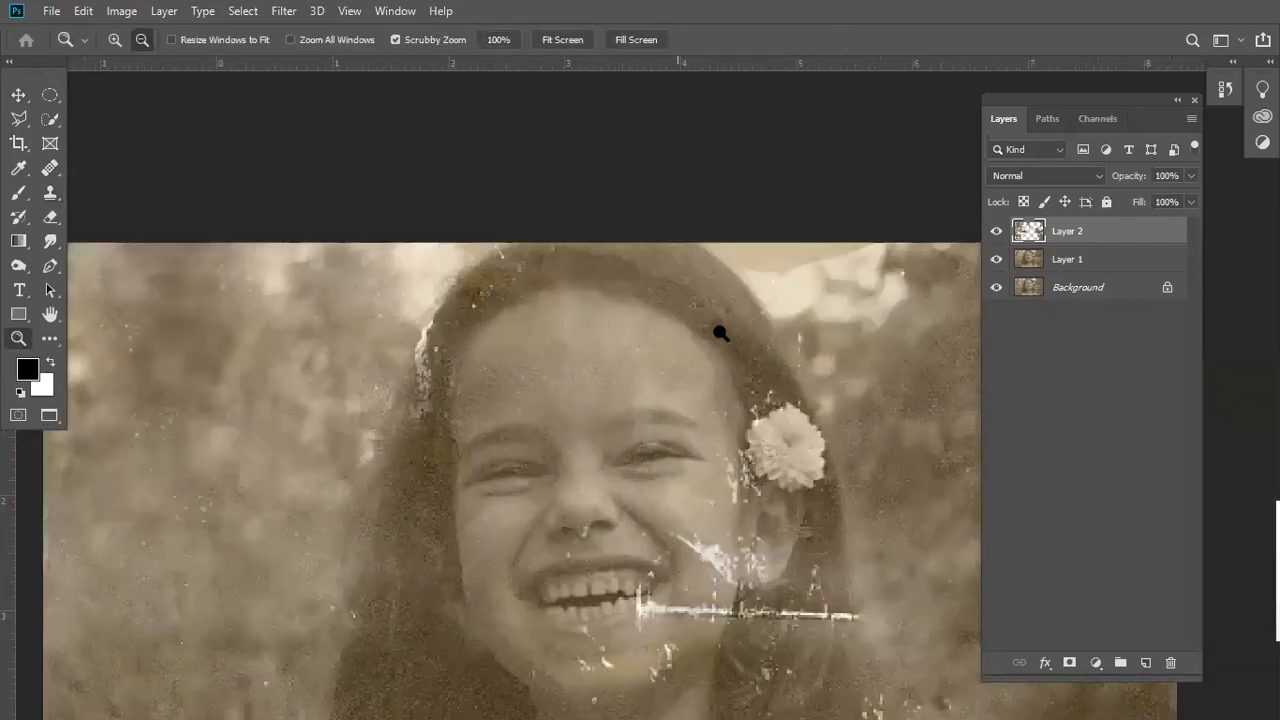
{"action": "left_click", "coordinate": [720, 333]}
{"action": "left_click_drag", "start_coordinate": [632, 379], "coordinate": [585, 380]}
{"action": "key", "text": "s"}
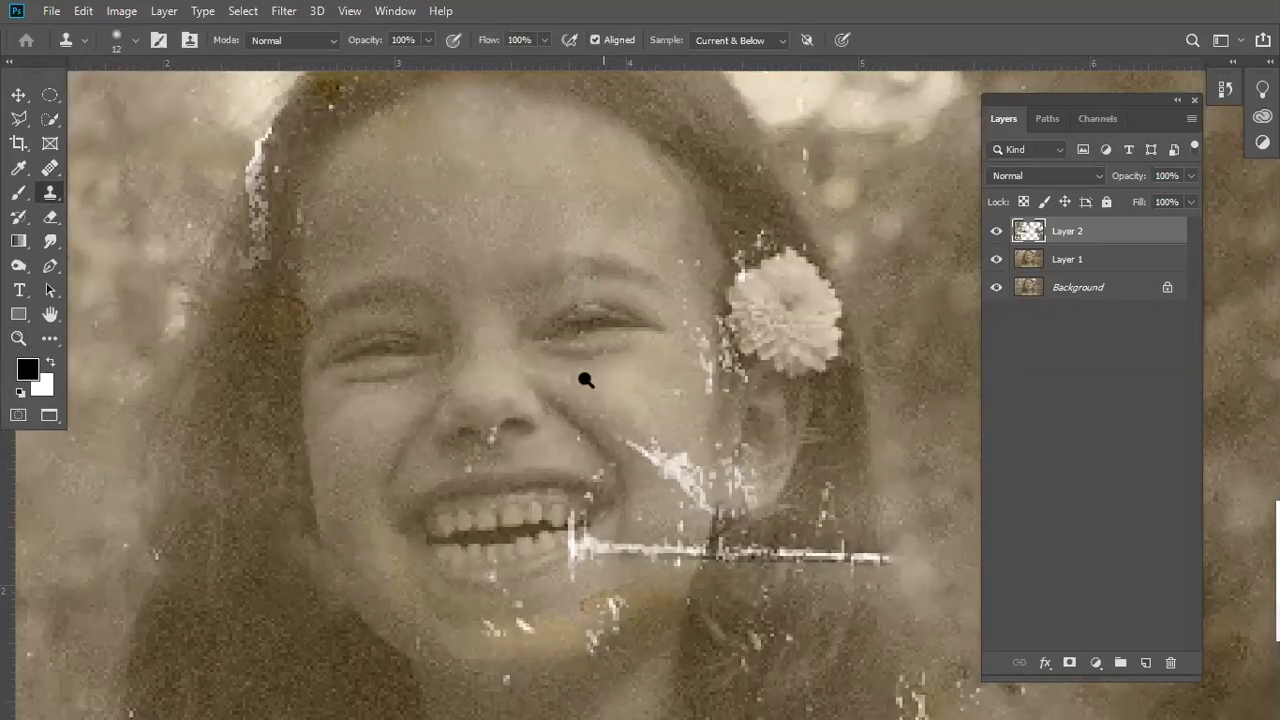
{"action": "key", "text": "z"}
{"action": "left_click", "coordinate": [697, 480], "text": "alt"}
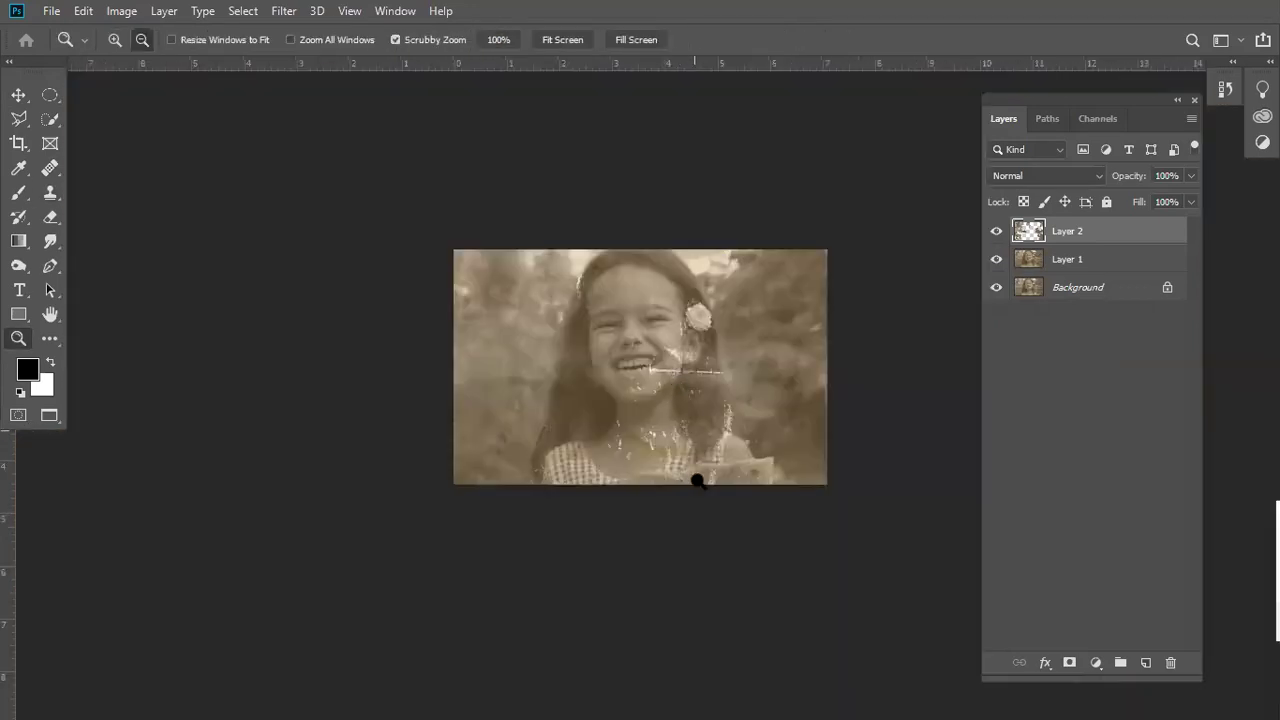
{"action": "left_click", "coordinate": [997, 232]}
{"action": "left_click", "coordinate": [997, 232]}
{"action": "left_click", "coordinate": [997, 232]}
- Zoom in beside the mouth and heal the white horizontal scratch and specks in the hair
{"action": "left_click_drag", "start_coordinate": [715, 390], "coordinate": [748, 394]}
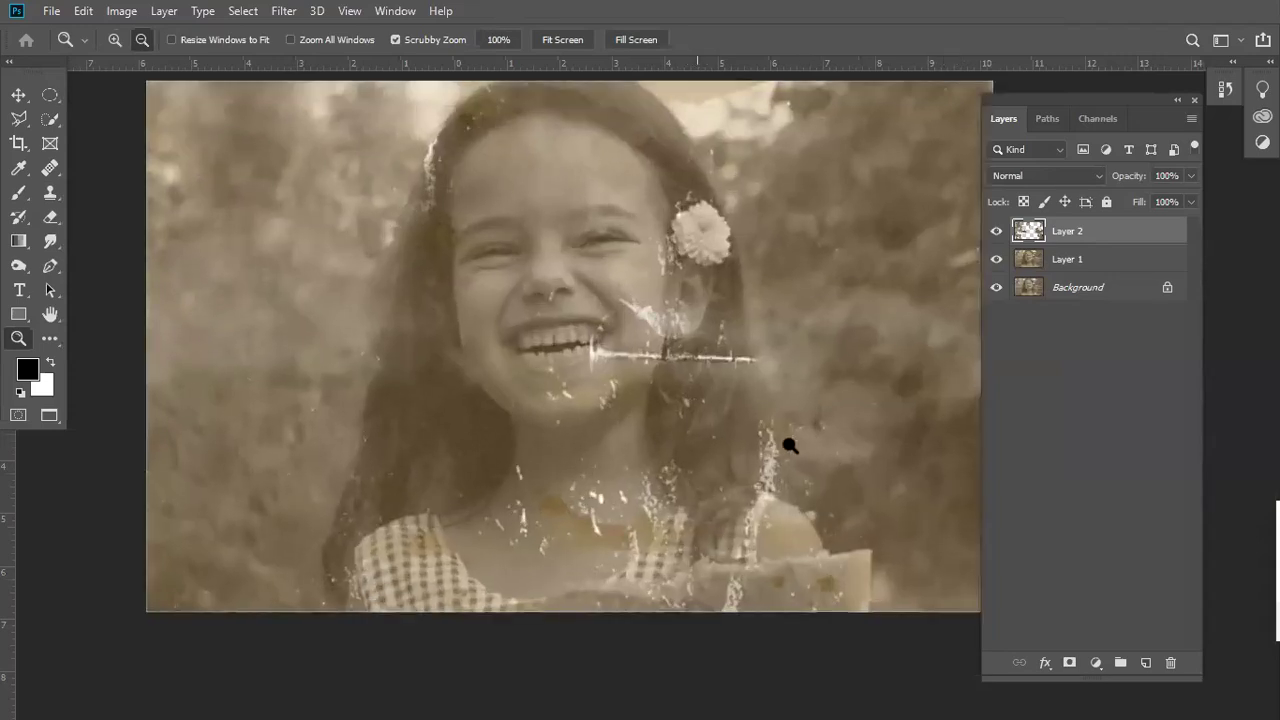
{"action": "left_click", "coordinate": [729, 404]}
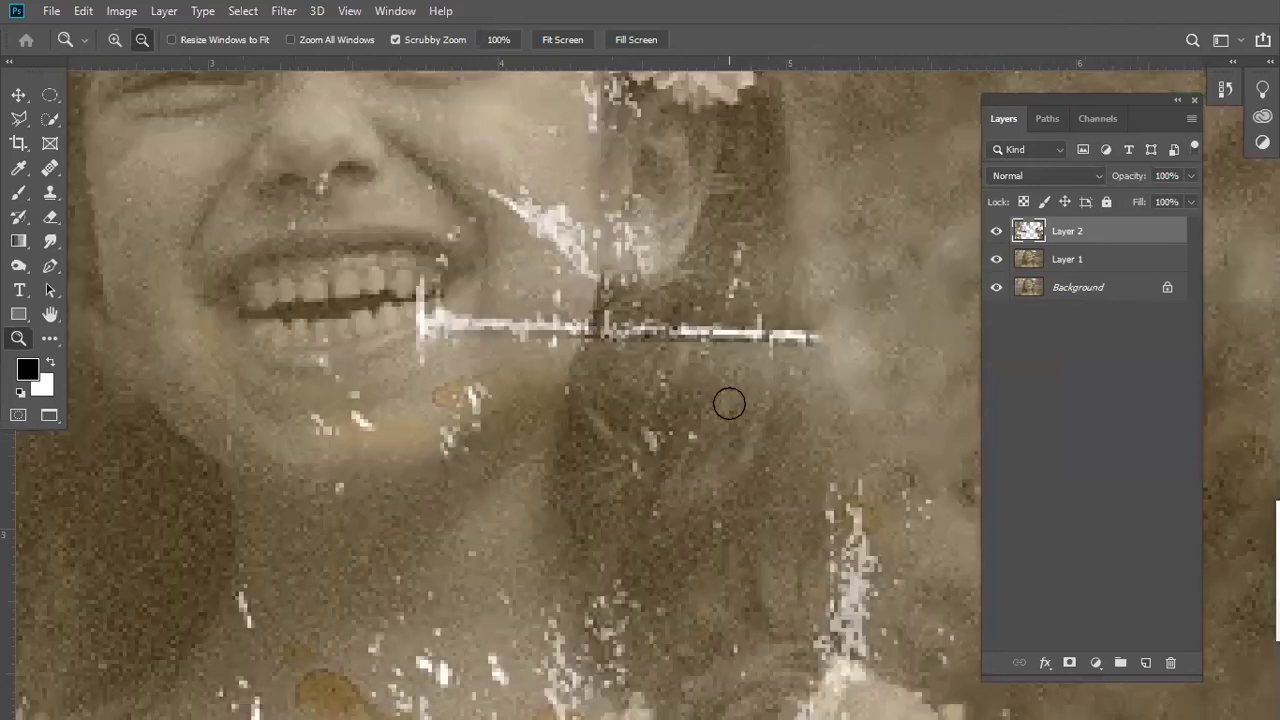
{"action": "key", "text": "j"}
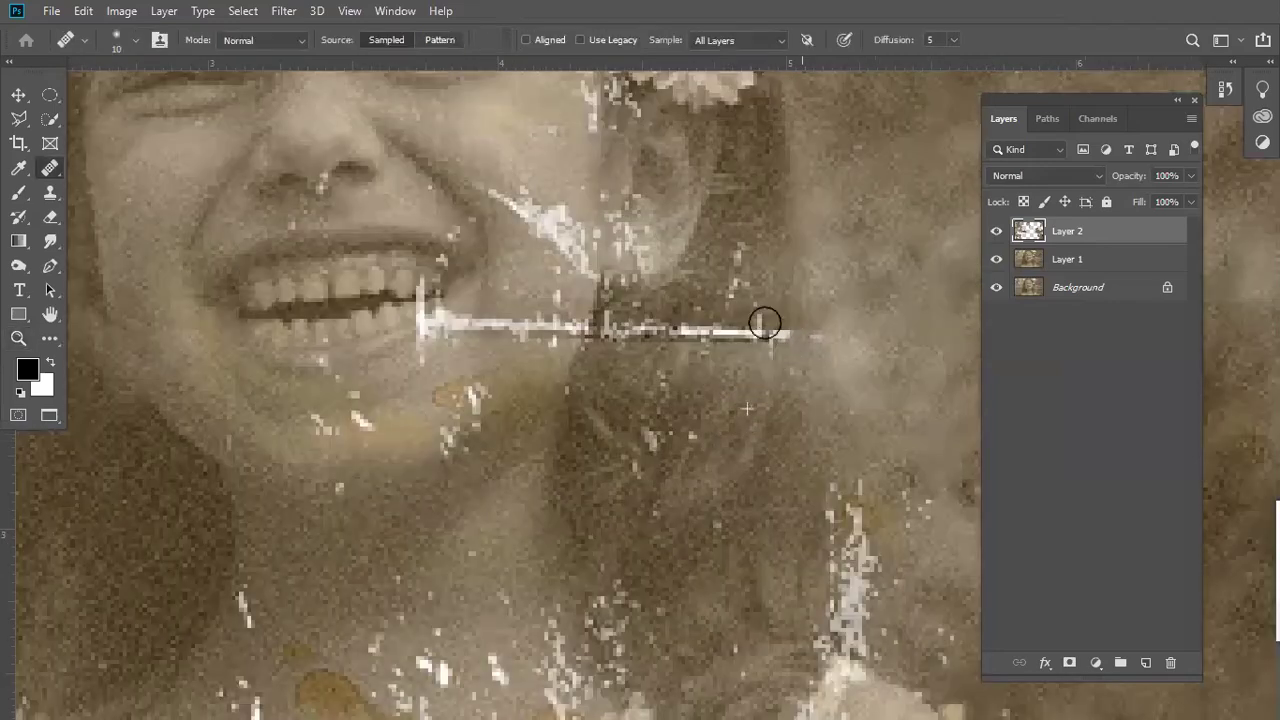
{"action": "left_click_drag", "start_coordinate": [734, 332], "coordinate": [717, 323]}
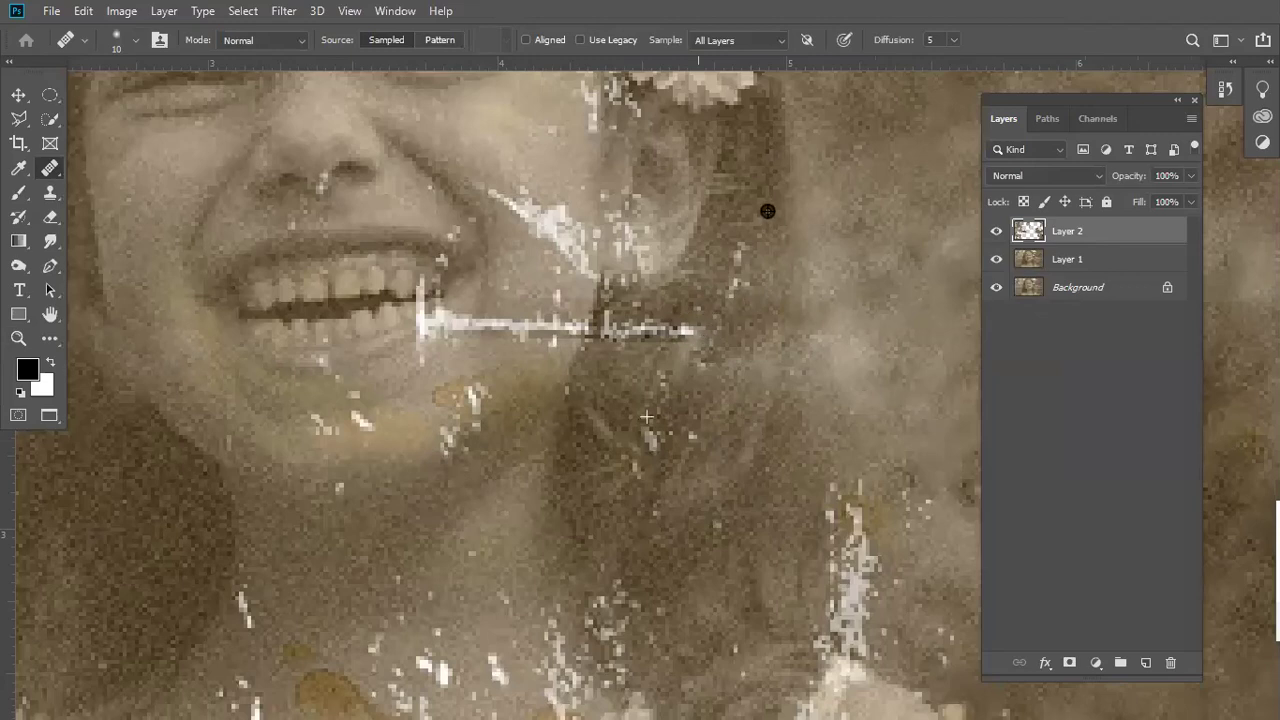
{"action": "left_click_drag", "start_coordinate": [692, 337], "coordinate": [614, 317]}
{"action": "left_click_drag", "start_coordinate": [620, 363], "coordinate": [609, 309]}
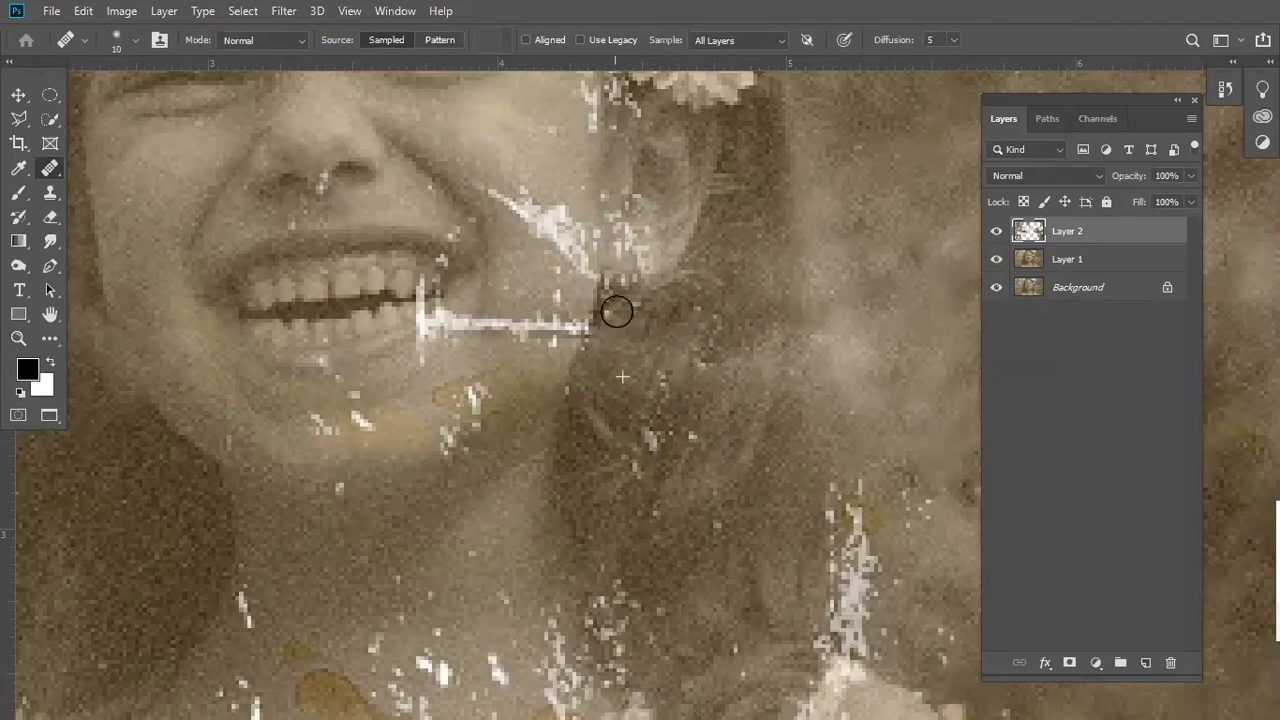
{"action": "mouse_move", "coordinate": [636, 378]}
{"action": "left_mouse_down"}
{"action": "mouse_move", "coordinate": [640, 428]}
{"action": "mouse_move", "coordinate": [746, 466]}
{"action": "mouse_move", "coordinate": [708, 414]}
{"action": "mouse_move", "coordinate": [660, 397]}
{"action": "mouse_move", "coordinate": [651, 363]}
{"action": "mouse_move", "coordinate": [718, 308]}
{"action": "left_mouse_up"}
{"action": "scroll", "coordinate": [706, 357], "scroll_direction": "up", "scroll_amount": 1}
{"action": "scroll", "coordinate": [734, 296], "scroll_direction": "down", "scroll_amount": 3}
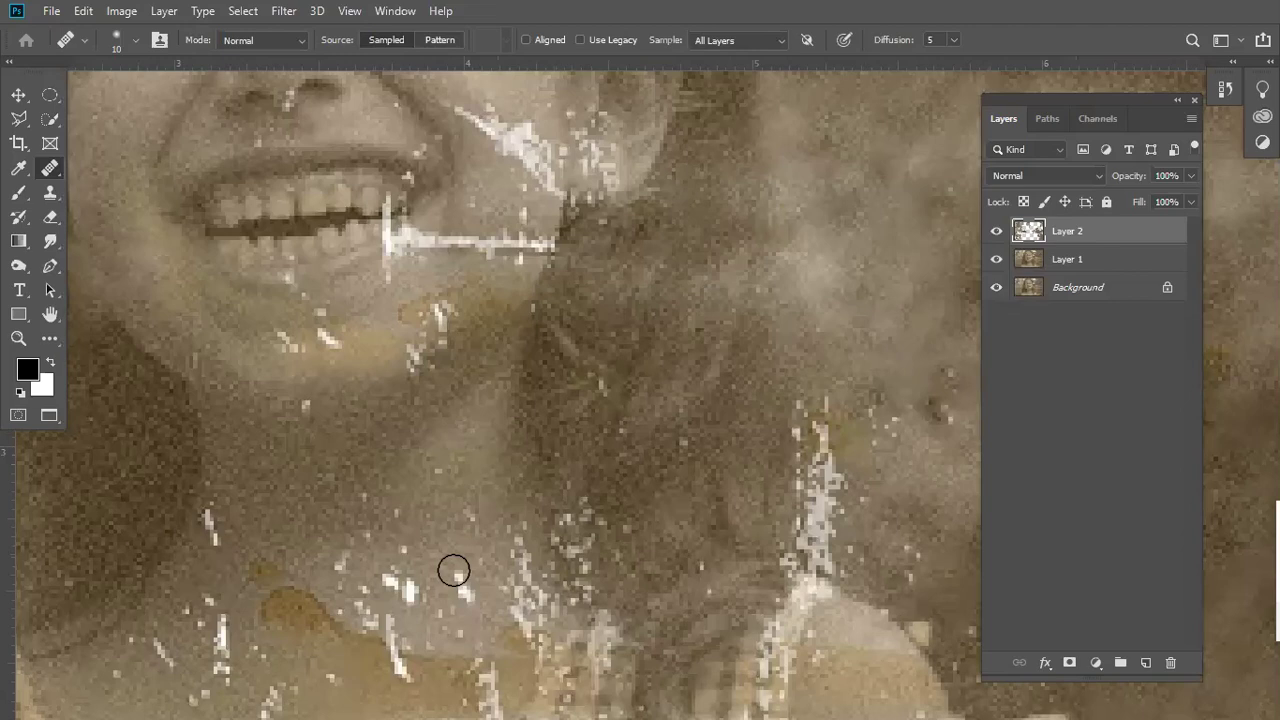
- Sample clean skin and heal the white speckles on the girl's neck
{"action": "scroll", "coordinate": [453, 570], "scroll_direction": "down", "scroll_amount": 1}
{"action": "scroll", "coordinate": [557, 391], "scroll_direction": "down", "scroll_amount": 2}
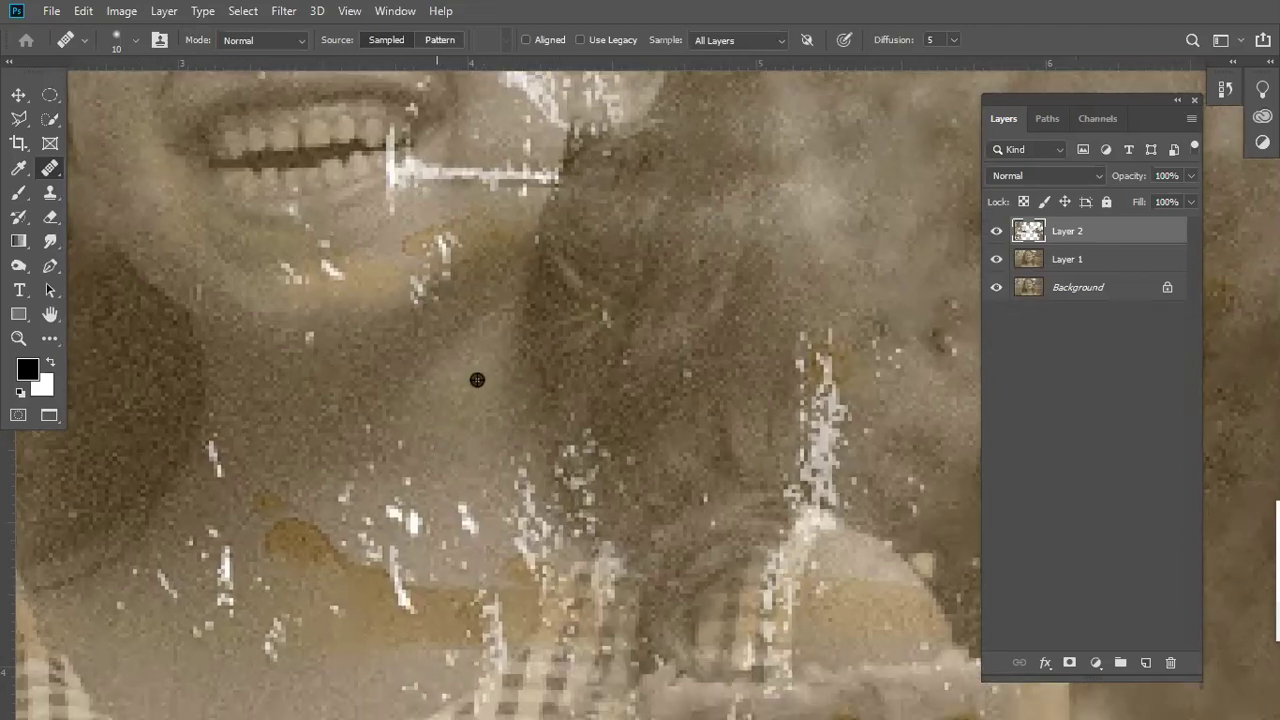
{"action": "scroll", "coordinate": [507, 394], "scroll_direction": "left", "scroll_amount": 2}
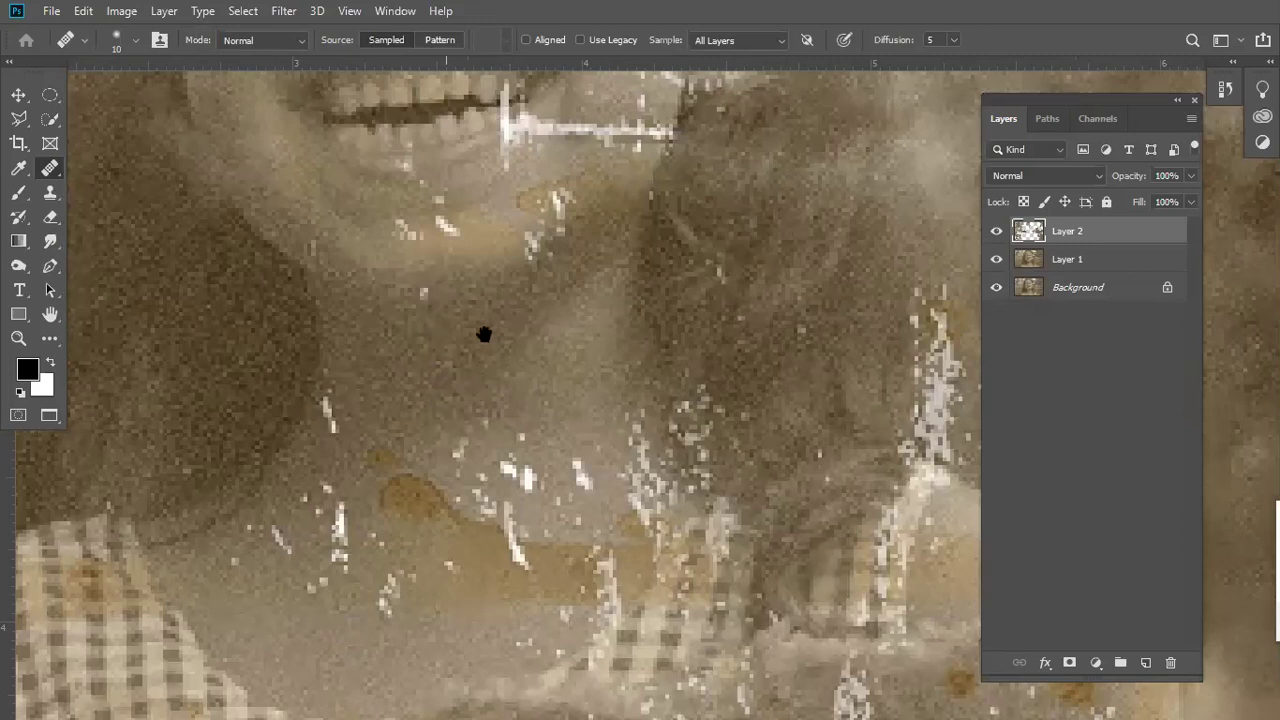
{"action": "scroll", "coordinate": [484, 334], "scroll_direction": "down", "scroll_amount": 2}
{"action": "left_click", "coordinate": [617, 339], "text": "alt"}
{"action": "left_click", "coordinate": [615, 392]}
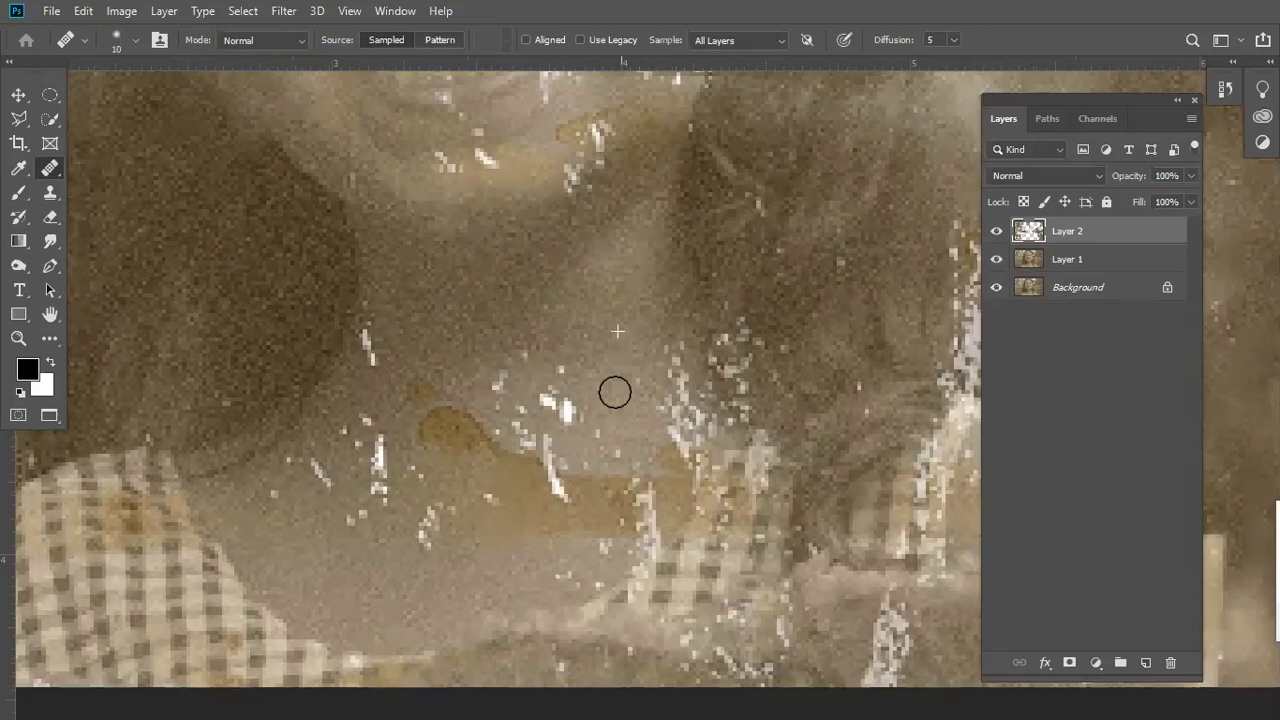
{"action": "left_click_drag", "start_coordinate": [562, 410], "coordinate": [576, 412]}
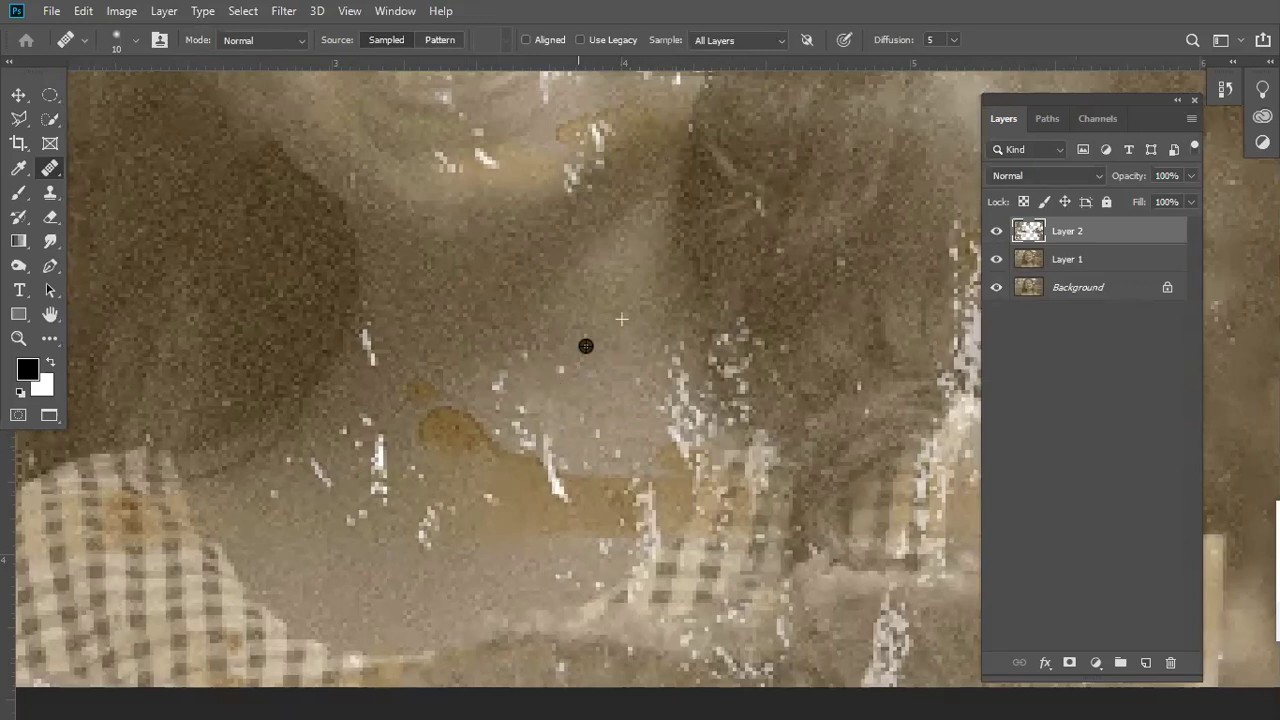
{"action": "left_click_drag", "start_coordinate": [482, 354], "coordinate": [517, 414]}
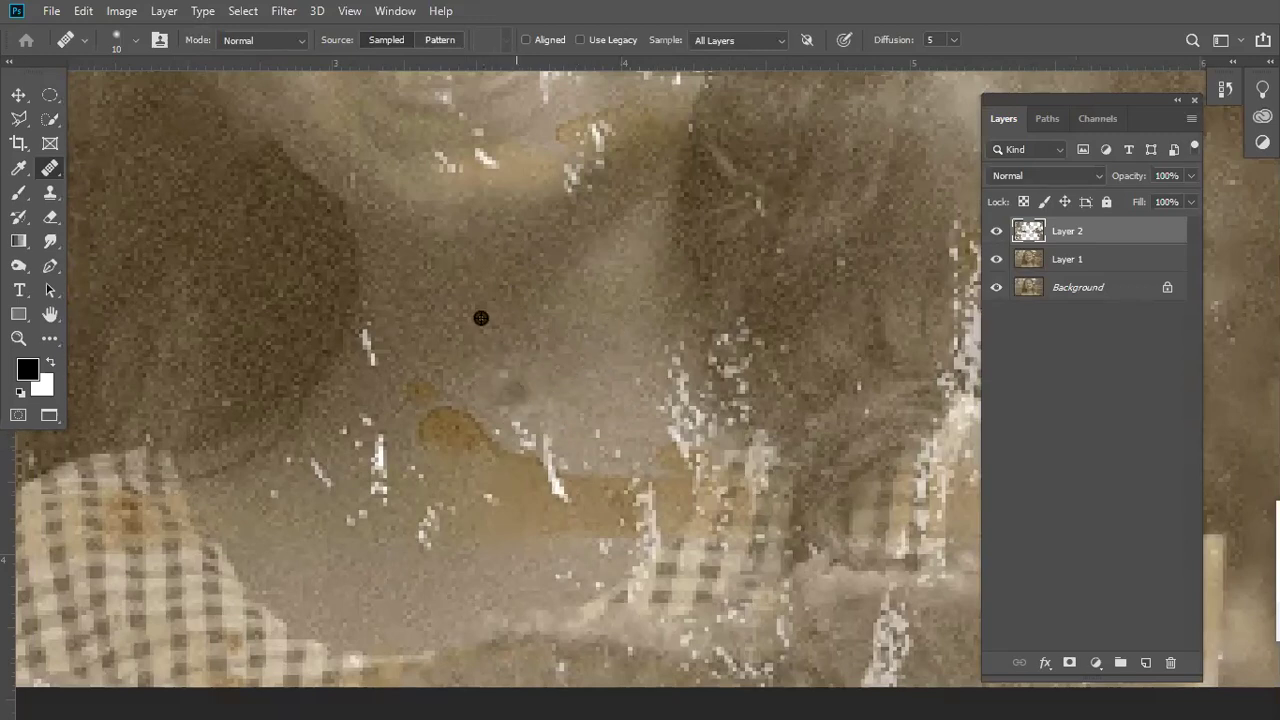
- Heal the white streak and the brown stain on the chest
{"action": "left_click", "coordinate": [577, 391], "text": "alt"}
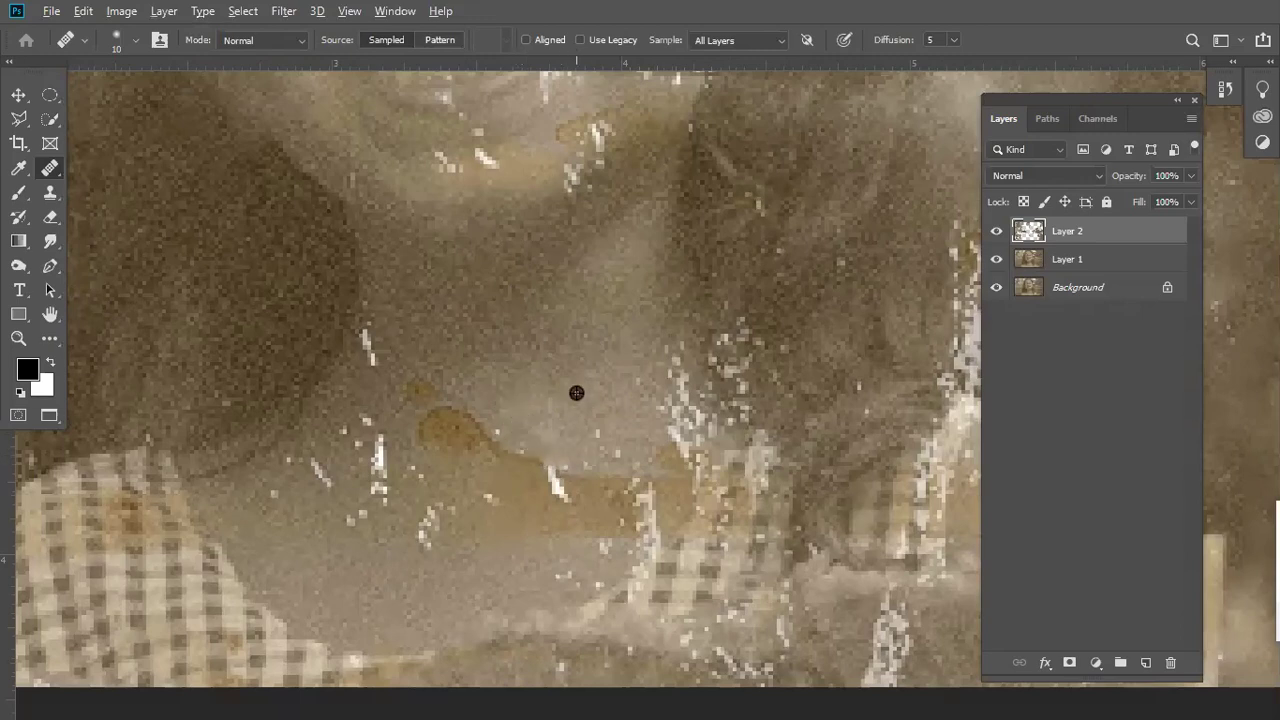
{"action": "left_click_drag", "start_coordinate": [554, 486], "coordinate": [563, 447]}
{"action": "left_click", "coordinate": [575, 395], "text": "alt"}
{"action": "left_click_drag", "start_coordinate": [551, 494], "coordinate": [529, 543]}
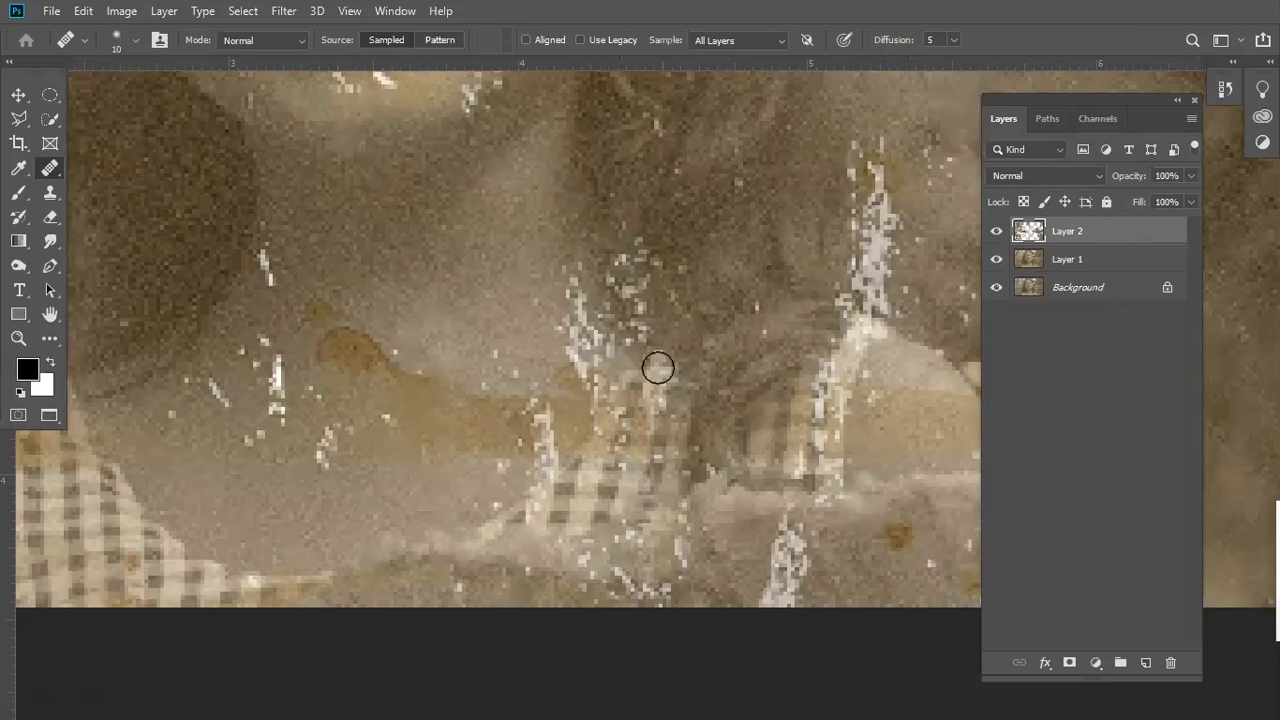
- Lighten the dark hair spot, enlarge the brush to 21, and heal streaks near the shoulder
{"action": "scroll", "coordinate": [658, 368], "scroll_direction": "up", "scroll_amount": 3}
{"action": "scroll", "coordinate": [696, 358], "scroll_direction": "right", "scroll_amount": 5}
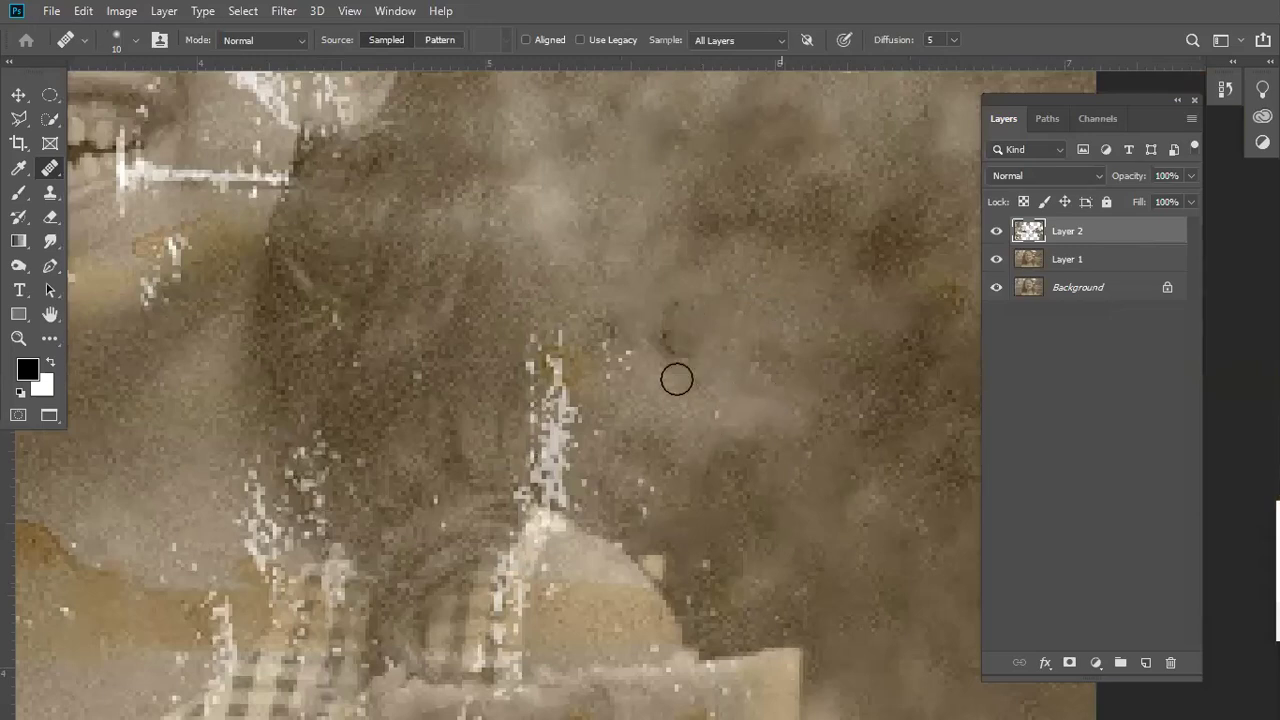
{"action": "mouse_move", "coordinate": [629, 374]}
{"action": "left_mouse_down"}
{"action": "mouse_move", "coordinate": [616, 357]}
{"action": "mouse_move", "coordinate": [563, 371]}
{"action": "mouse_move", "coordinate": [528, 321]}
{"action": "mouse_move", "coordinate": [529, 380]}
{"action": "mouse_move", "coordinate": [591, 397]}
{"action": "left_mouse_up"}
{"action": "right_click", "coordinate": [486, 314], "text": "alt"}
{"action": "mouse_move", "coordinate": [484, 341]}
{"action": "left_mouse_down"}
{"action": "mouse_move", "coordinate": [557, 429]}
{"action": "mouse_move", "coordinate": [631, 383]}
{"action": "mouse_move", "coordinate": [654, 506]}
{"action": "left_mouse_up"}
{"action": "left_click_drag", "start_coordinate": [642, 376], "coordinate": [576, 307]}
{"action": "left_click_drag", "start_coordinate": [631, 466], "coordinate": [660, 443]}
- Zoom out to the whole photo with Layer 2 visible
{"action": "left_click_drag", "start_coordinate": [783, 317], "coordinate": [758, 227]}
{"action": "left_click_drag", "start_coordinate": [751, 371], "coordinate": [657, 409]}
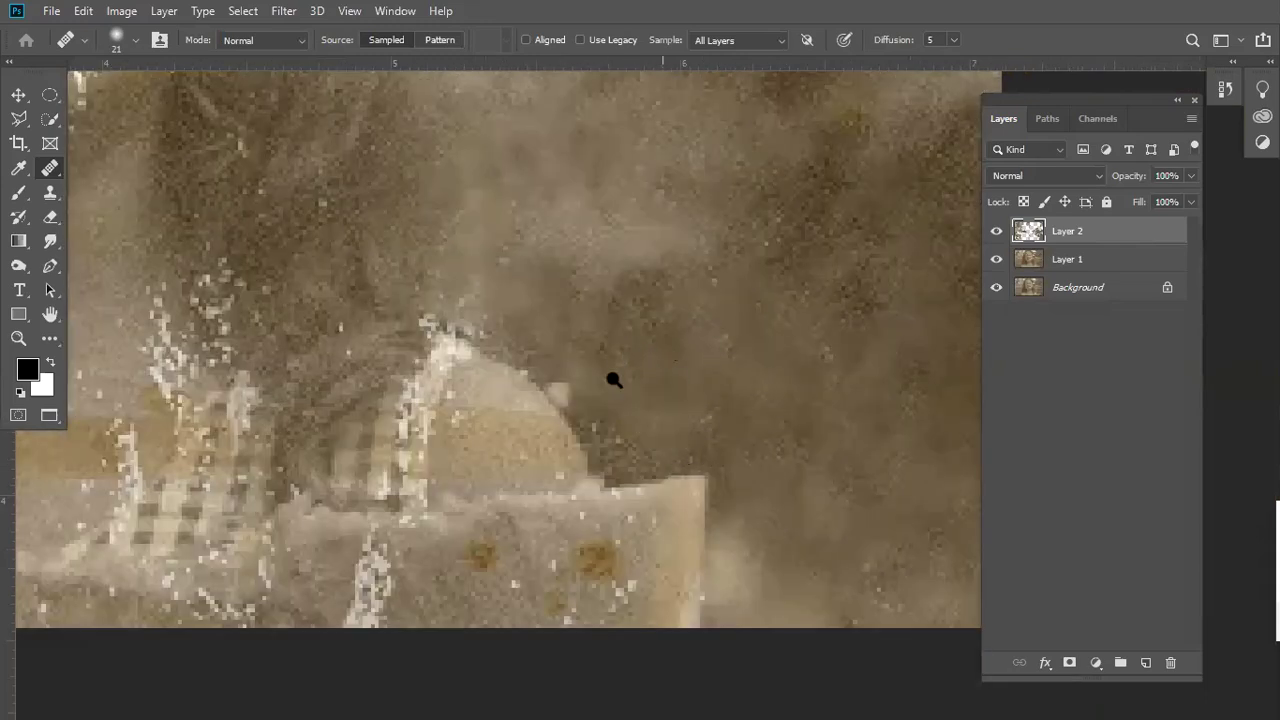
{"action": "left_click", "coordinate": [614, 380], "text": "ctrl+alt"}
{"action": "left_click", "coordinate": [608, 357], "text": "ctrl+alt"}
{"action": "left_click", "coordinate": [996, 231]}
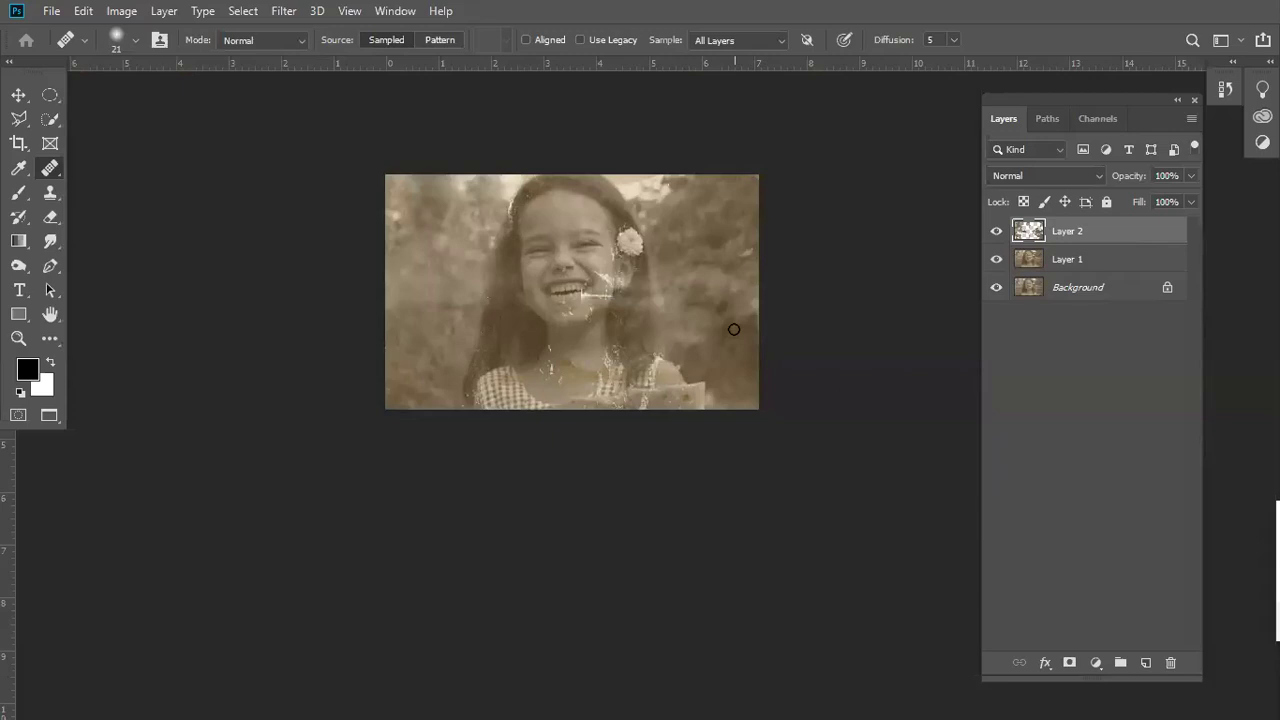
- Zoom in on the chest area below the girl's neck
{"action": "key", "text": "z"}
{"action": "left_click_drag", "start_coordinate": [606, 371], "coordinate": [638, 377]}
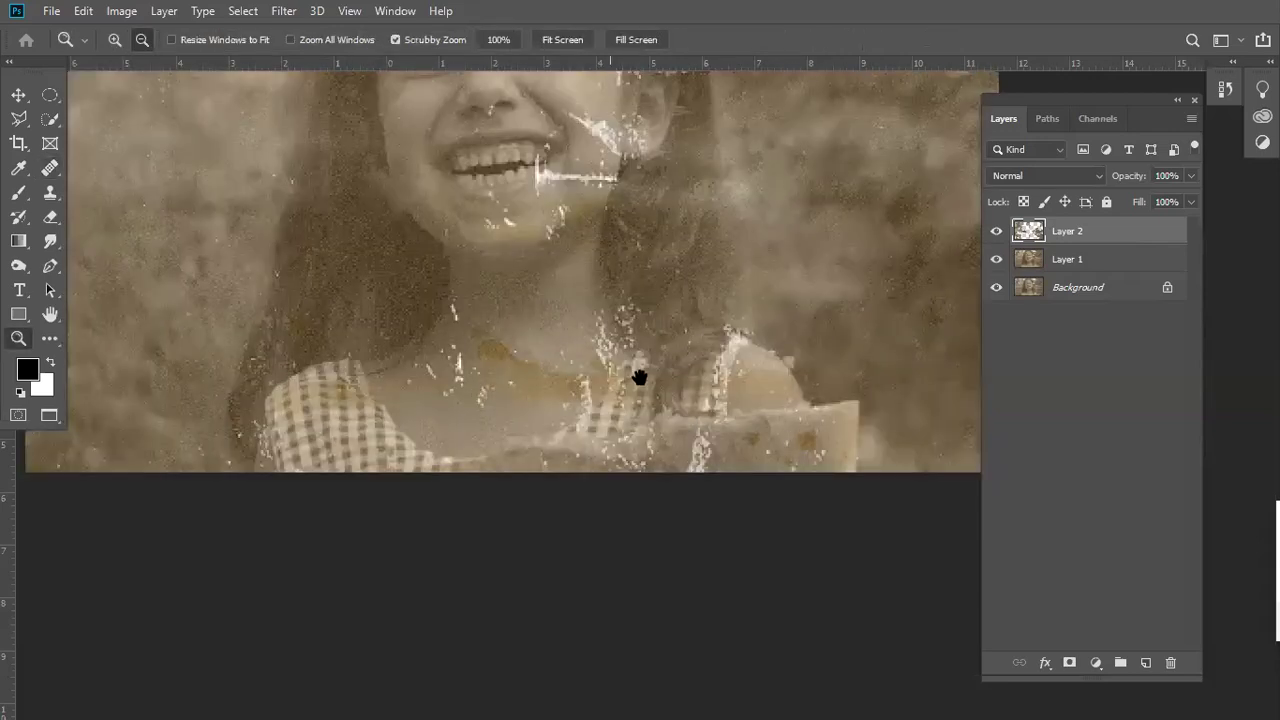
{"action": "key", "text": "j"}
{"action": "mouse_move", "coordinate": [513, 396]}
{"action": "left_mouse_down"}
{"action": "mouse_move", "coordinate": [583, 457]}
{"action": "mouse_move", "coordinate": [531, 457]}
{"action": "left_mouse_up"}
{"action": "left_click", "coordinate": [526, 471], "text": "ctrl"}
{"action": "left_click", "coordinate": [492, 479], "text": "ctrl"}
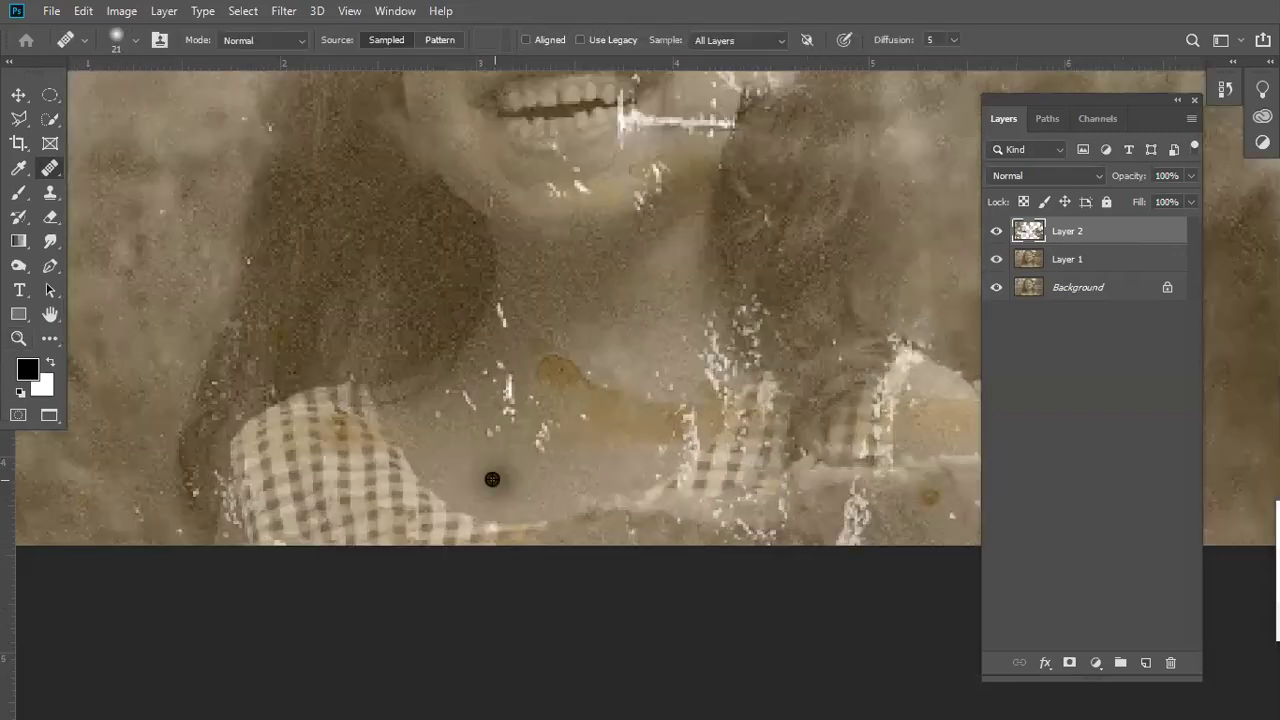
- Heal the brown blotch below the neck, resampling clean skin above it as the source
{"action": "left_click", "coordinate": [498, 485]}
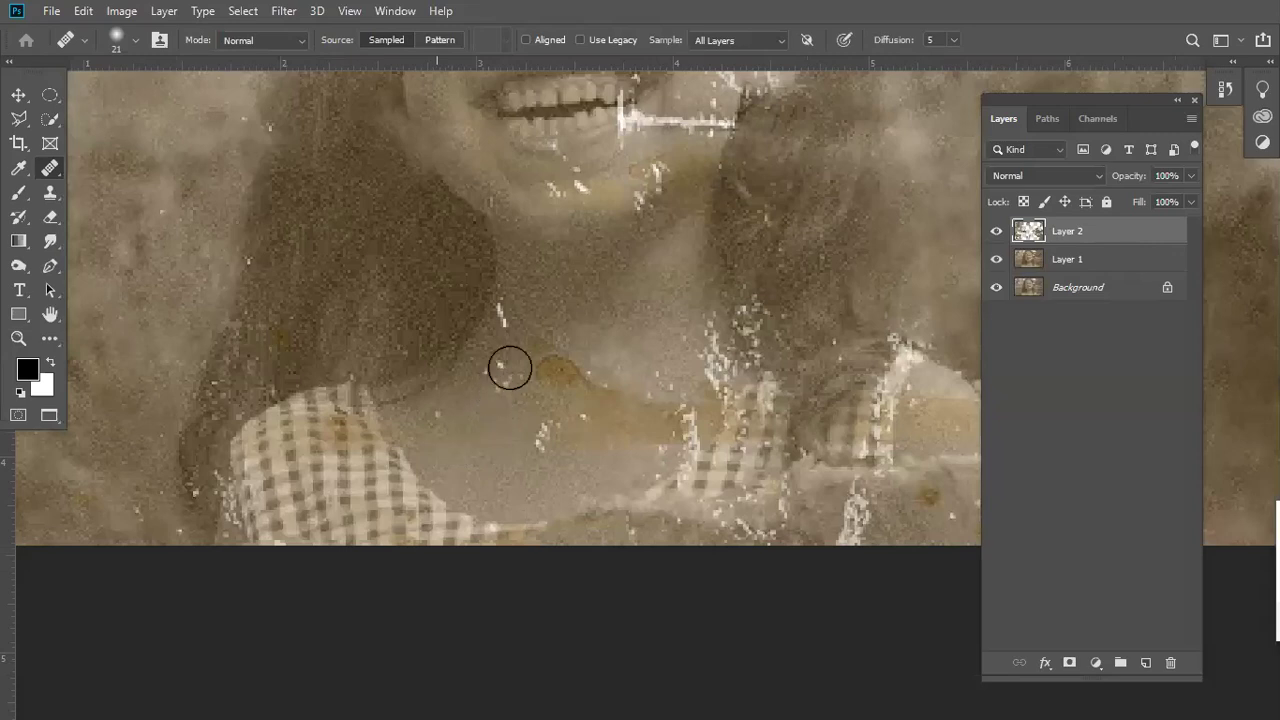
{"action": "left_click", "coordinate": [560, 291], "text": "alt"}
{"action": "left_click_drag", "start_coordinate": [545, 345], "coordinate": [541, 355]}
{"action": "left_click", "coordinate": [510, 440], "text": "alt"}
{"action": "left_click_drag", "start_coordinate": [535, 435], "coordinate": [570, 370]}
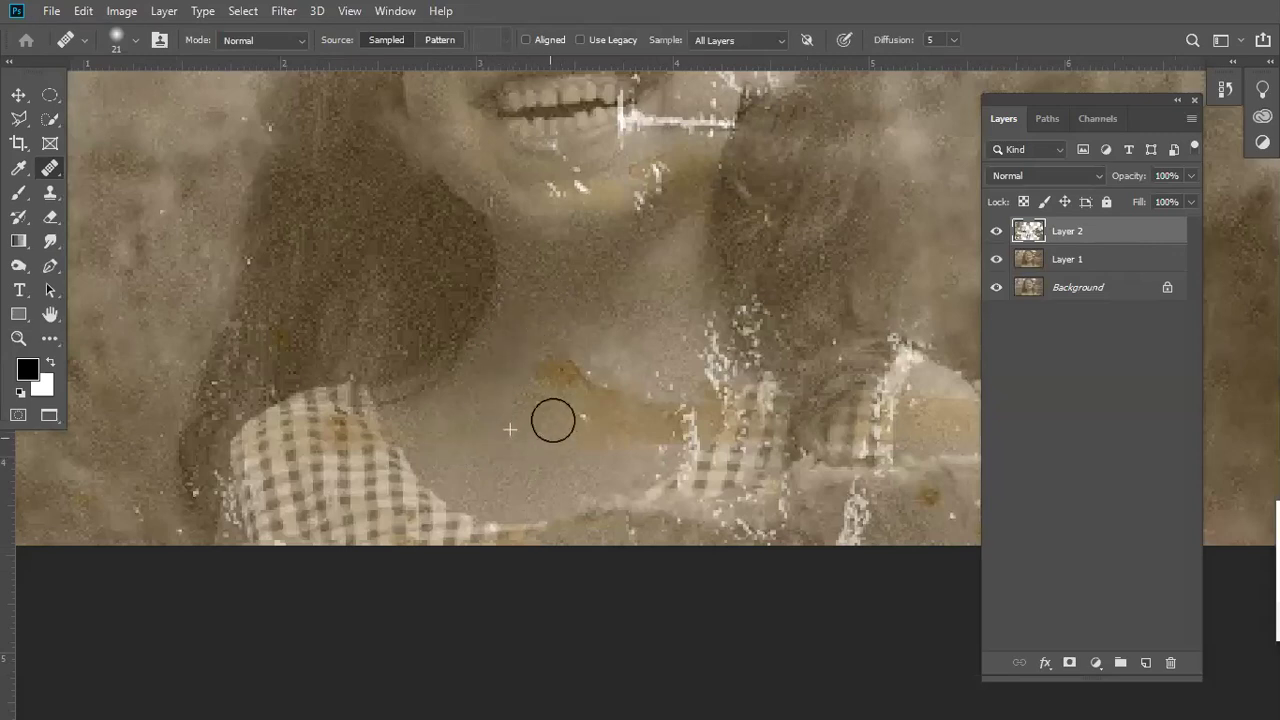
{"action": "left_click", "coordinate": [520, 462], "text": "alt"}
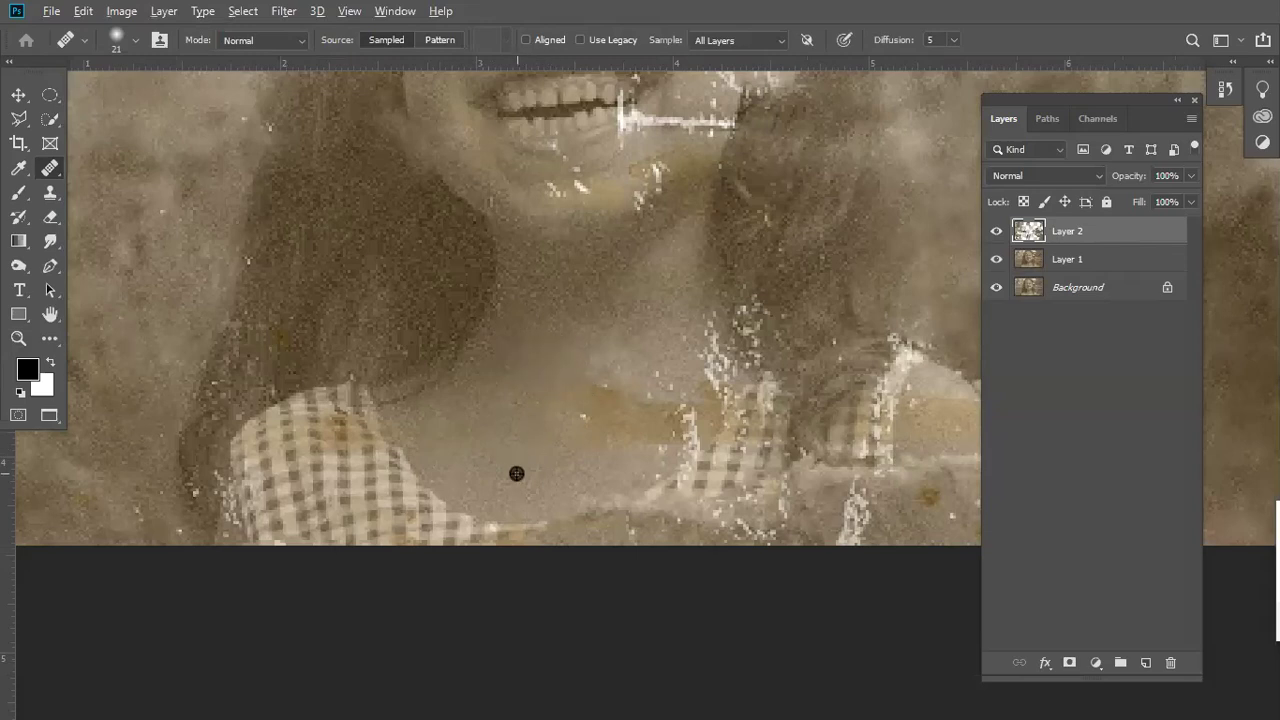
{"action": "left_click_drag", "start_coordinate": [614, 380], "coordinate": [576, 424]}
- Pan around the chest, then zoom back out to show the whole photo
{"action": "mouse_move", "coordinate": [660, 345]}
{"action": "left_mouse_down"}
{"action": "mouse_move", "coordinate": [646, 314]}
{"action": "mouse_move", "coordinate": [581, 305]}
{"action": "left_mouse_up"}
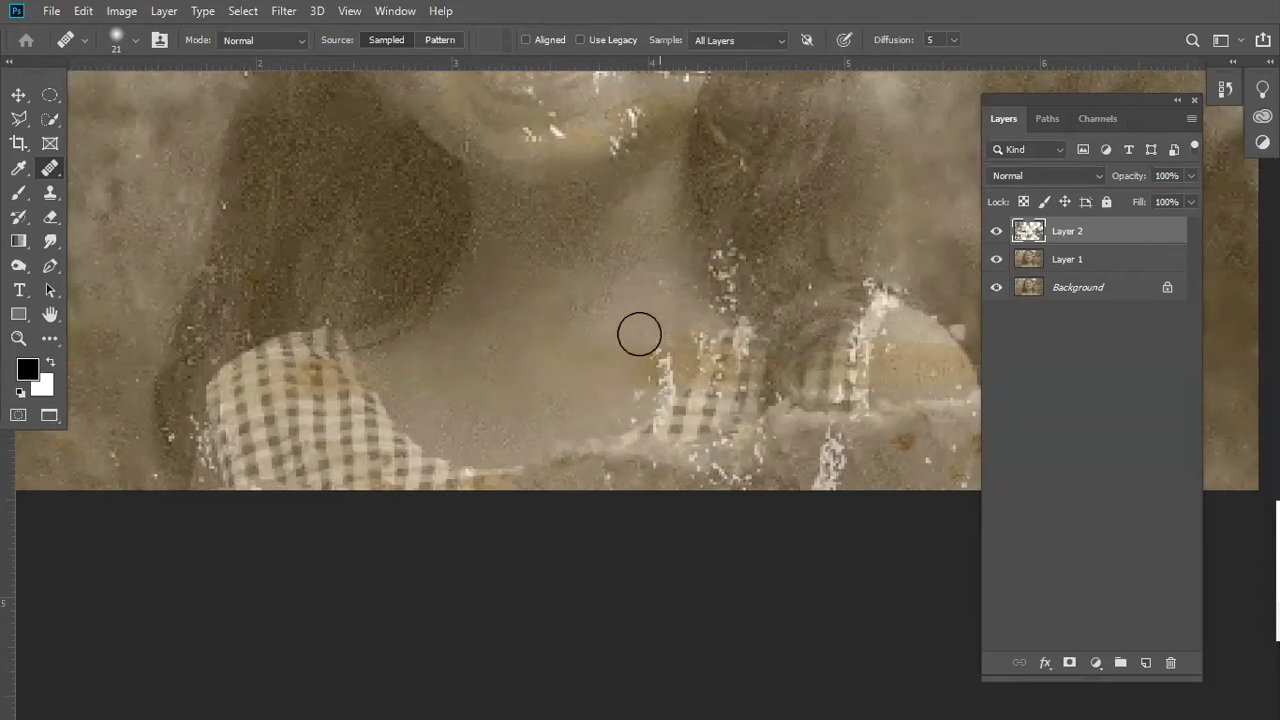
{"action": "left_click_drag", "start_coordinate": [615, 345], "coordinate": [569, 317]}
{"action": "left_click_drag", "start_coordinate": [521, 360], "coordinate": [576, 390]}
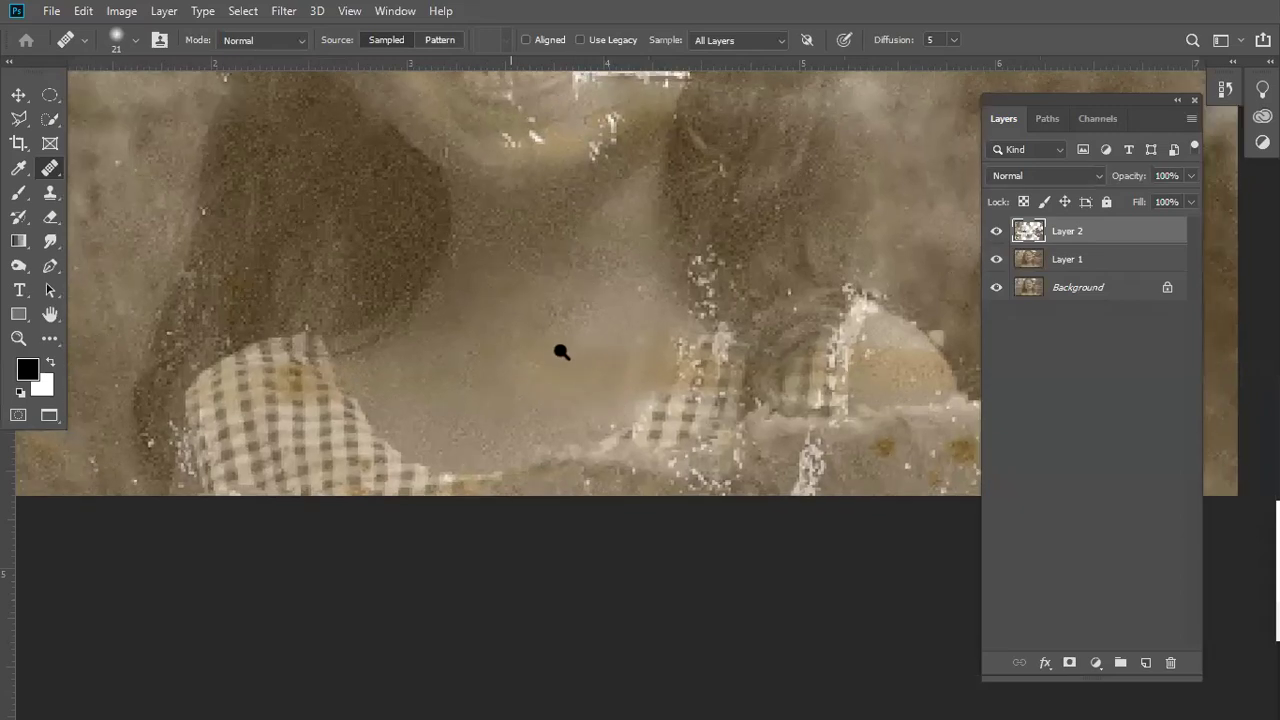
{"action": "key", "text": "z"}
{"action": "left_click", "coordinate": [647, 375], "text": "alt"}
{"action": "left_click", "coordinate": [647, 375], "text": "alt"}
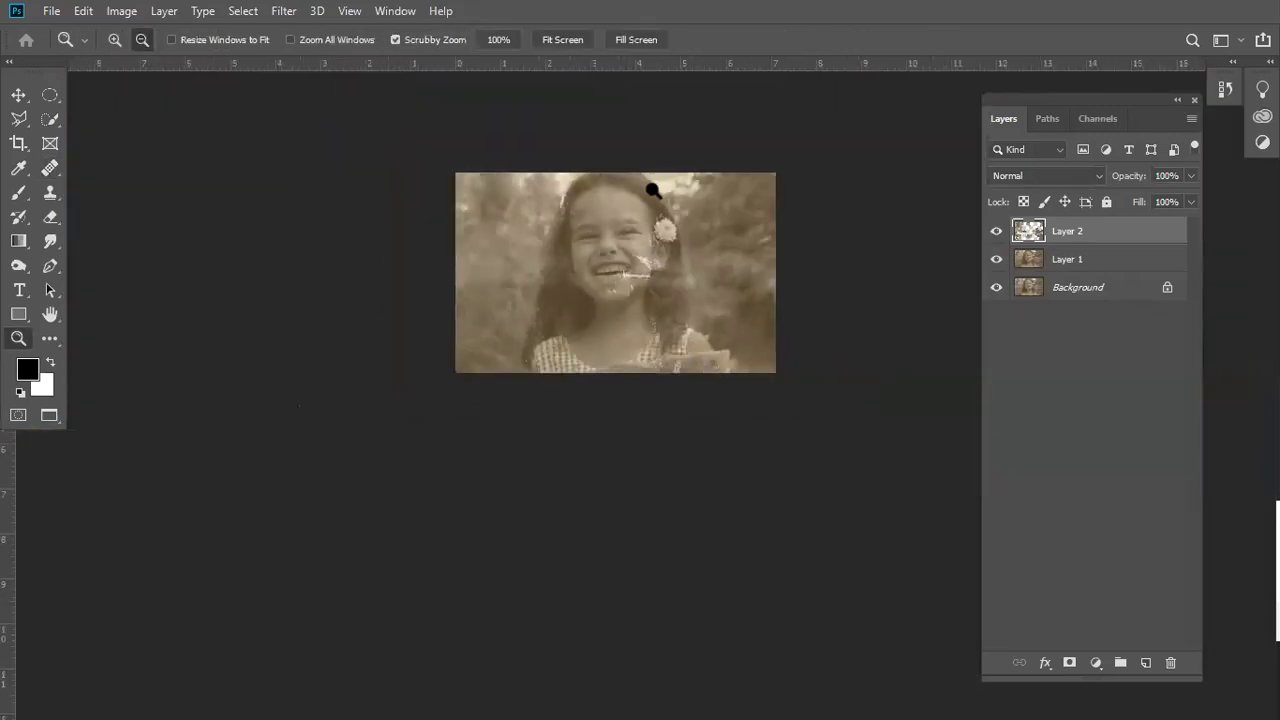
- Toggle Layer 2 off and on to compare the retouching with the original
{"action": "key", "text": "j"}
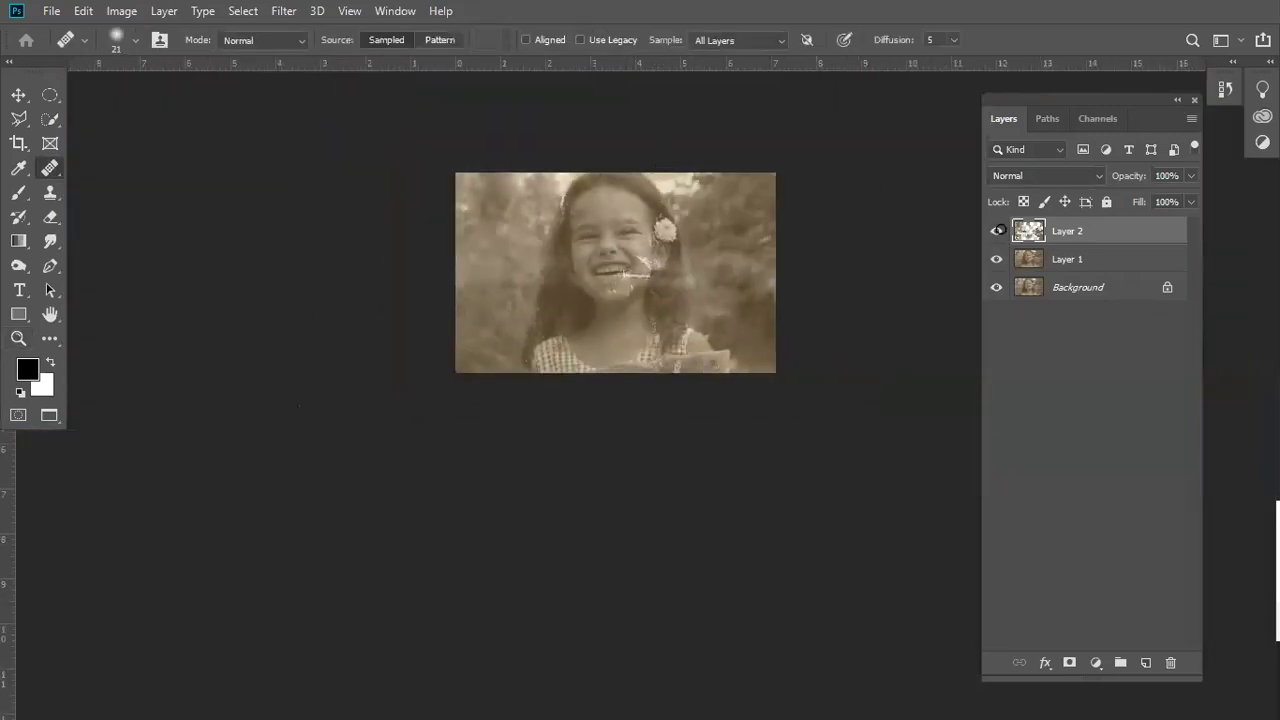
{"action": "left_click", "coordinate": [997, 232]}
{"action": "left_click", "coordinate": [997, 232]}
{"action": "left_click", "coordinate": [997, 232]}
{"action": "key", "text": "z"}
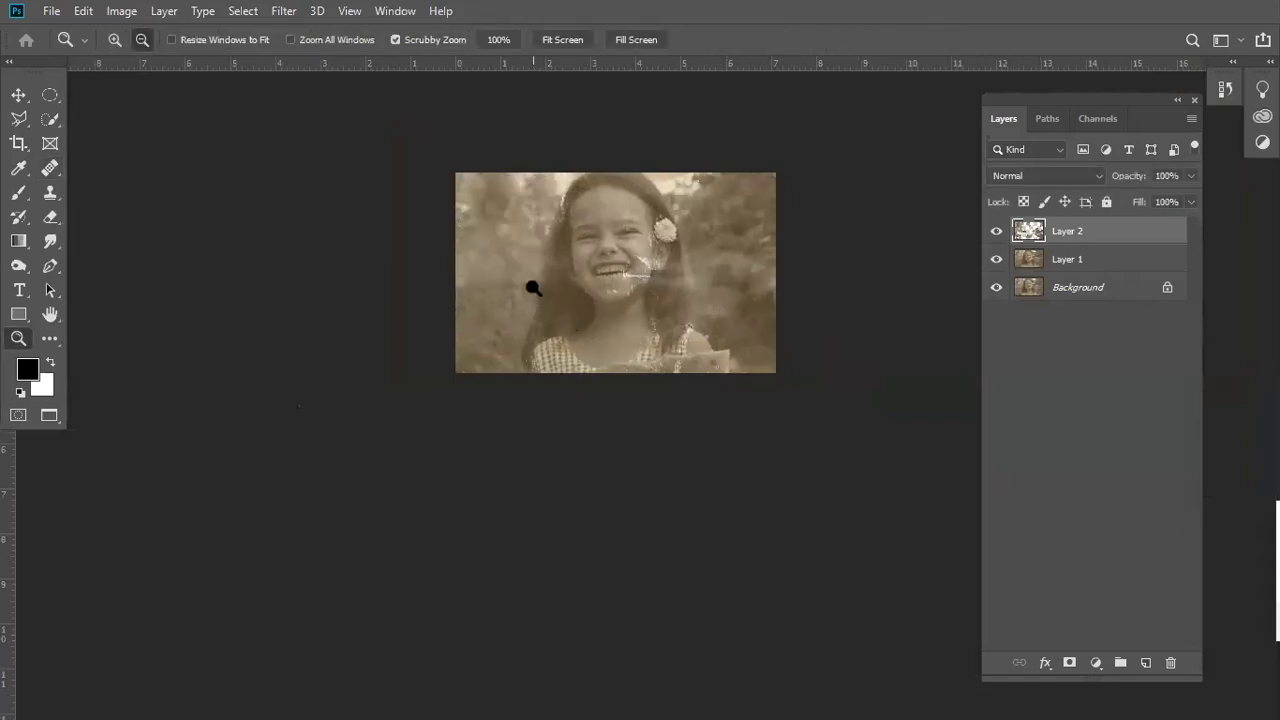
{"action": "left_click_drag", "start_coordinate": [533, 289], "coordinate": [768, 388]}
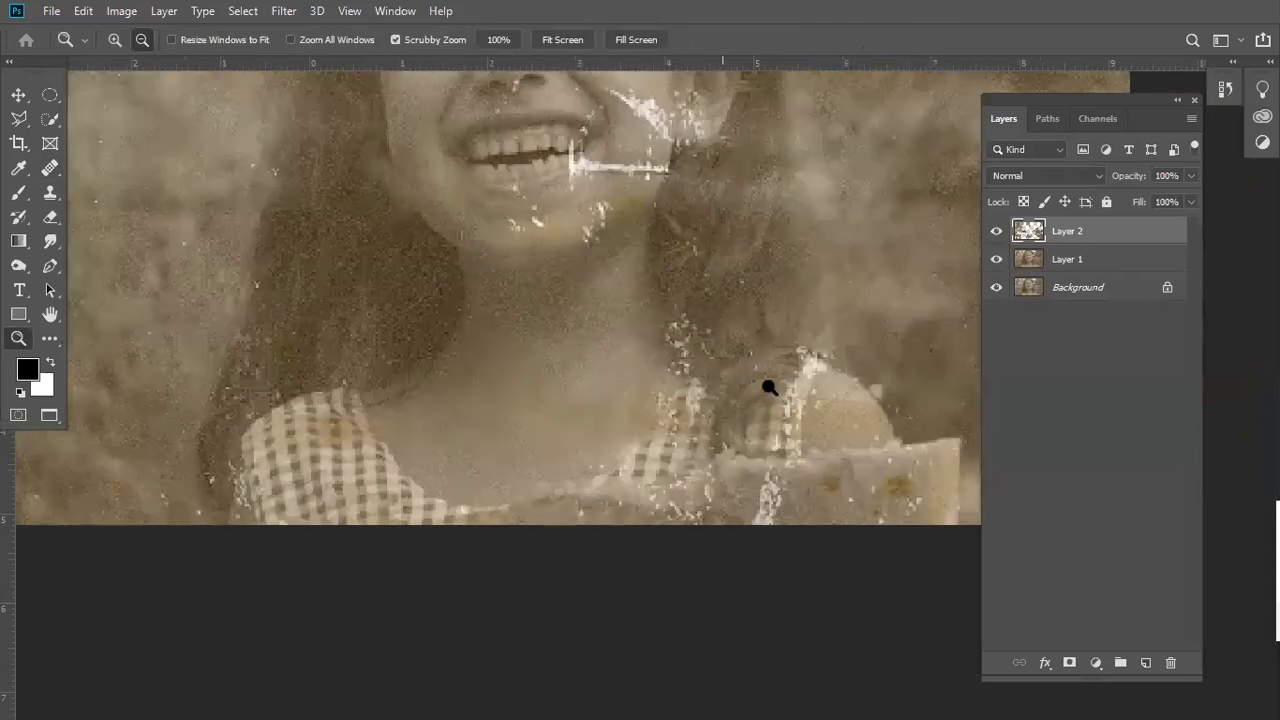
- Heal the dark spots on the neck and where the hair meets the neck
{"action": "key", "text": "j"}
{"action": "left_click", "coordinate": [700, 309]}
{"action": "left_click", "coordinate": [672, 327]}
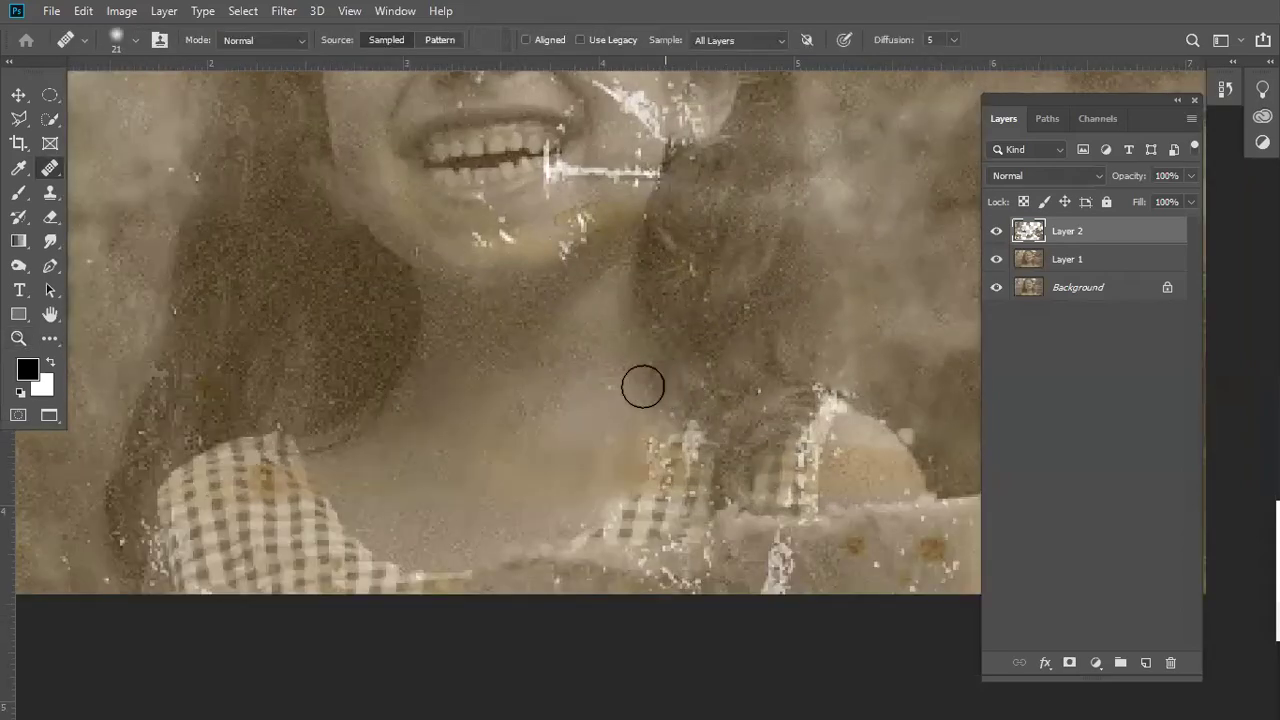
{"action": "left_click", "coordinate": [739, 337]}
{"action": "left_click", "coordinate": [717, 326]}
{"action": "left_click", "coordinate": [737, 300]}
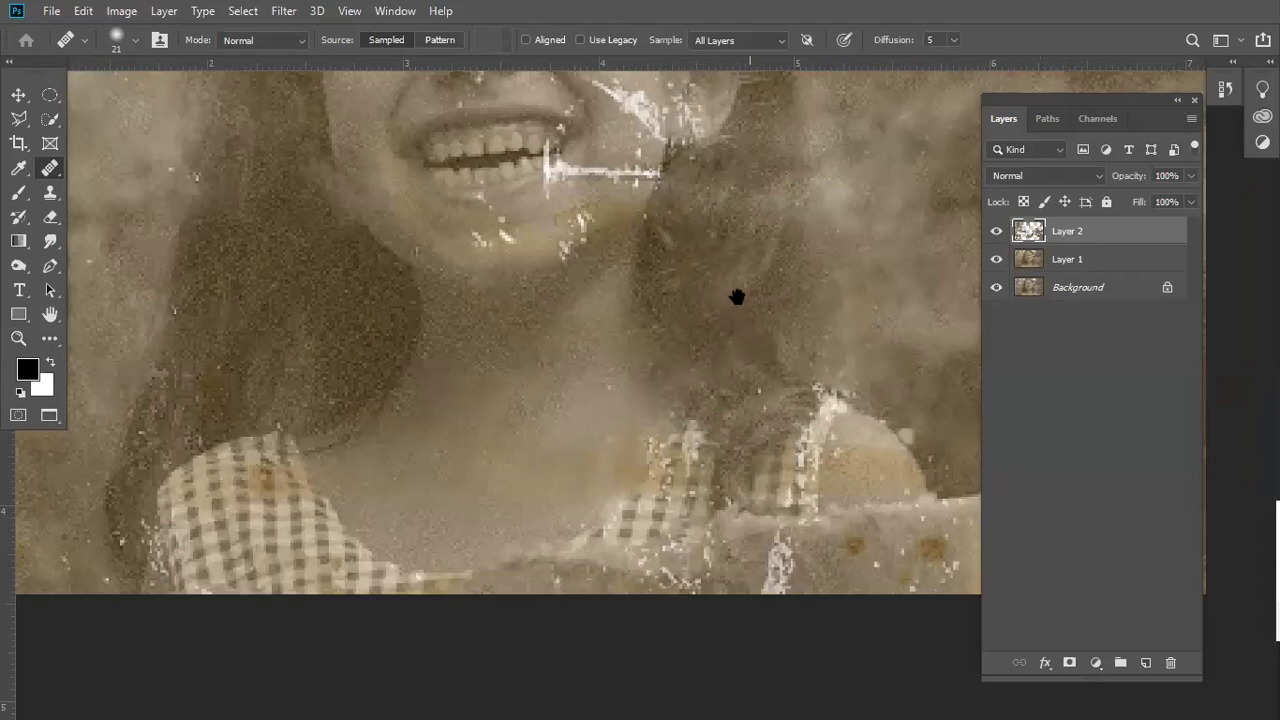
- Heal marks on the checkered collar, sampling clean collar areas as the source
{"action": "left_click_drag", "start_coordinate": [735, 388], "coordinate": [719, 342]}
{"action": "left_click_drag", "start_coordinate": [716, 292], "coordinate": [712, 244]}
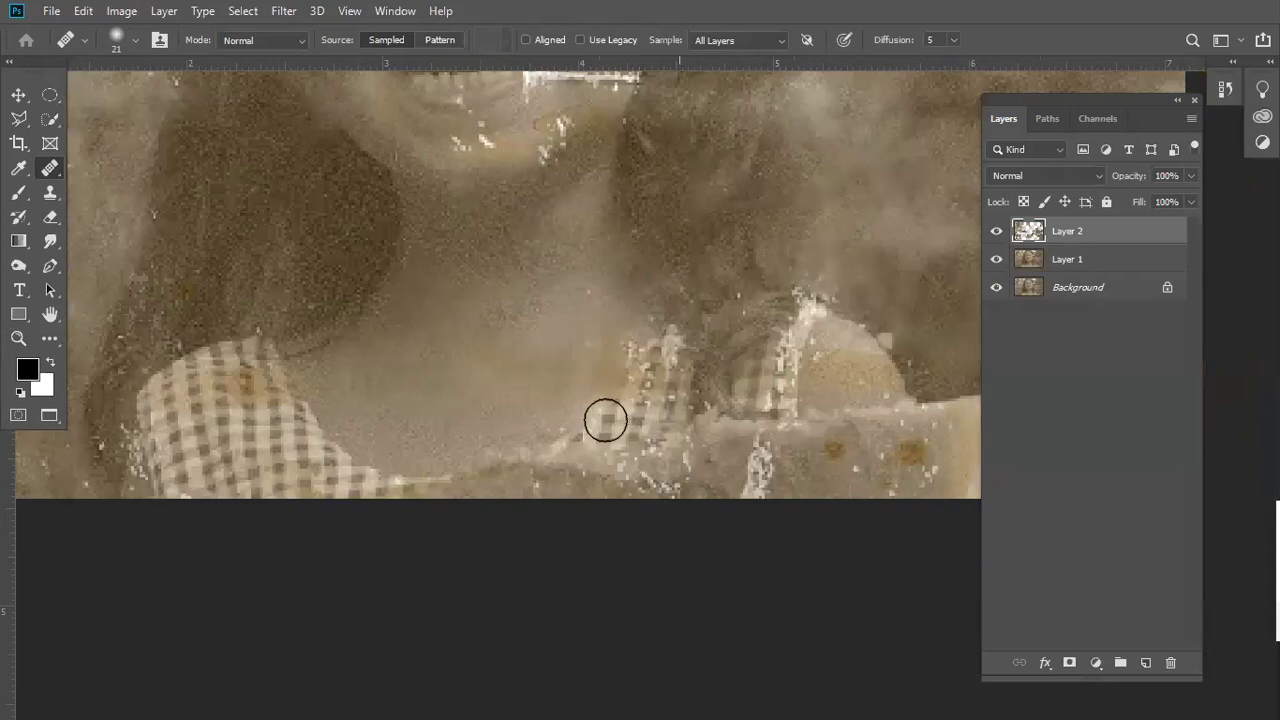
{"action": "left_click", "coordinate": [603, 420]}
{"action": "left_click_drag", "start_coordinate": [647, 412], "coordinate": [679, 422]}
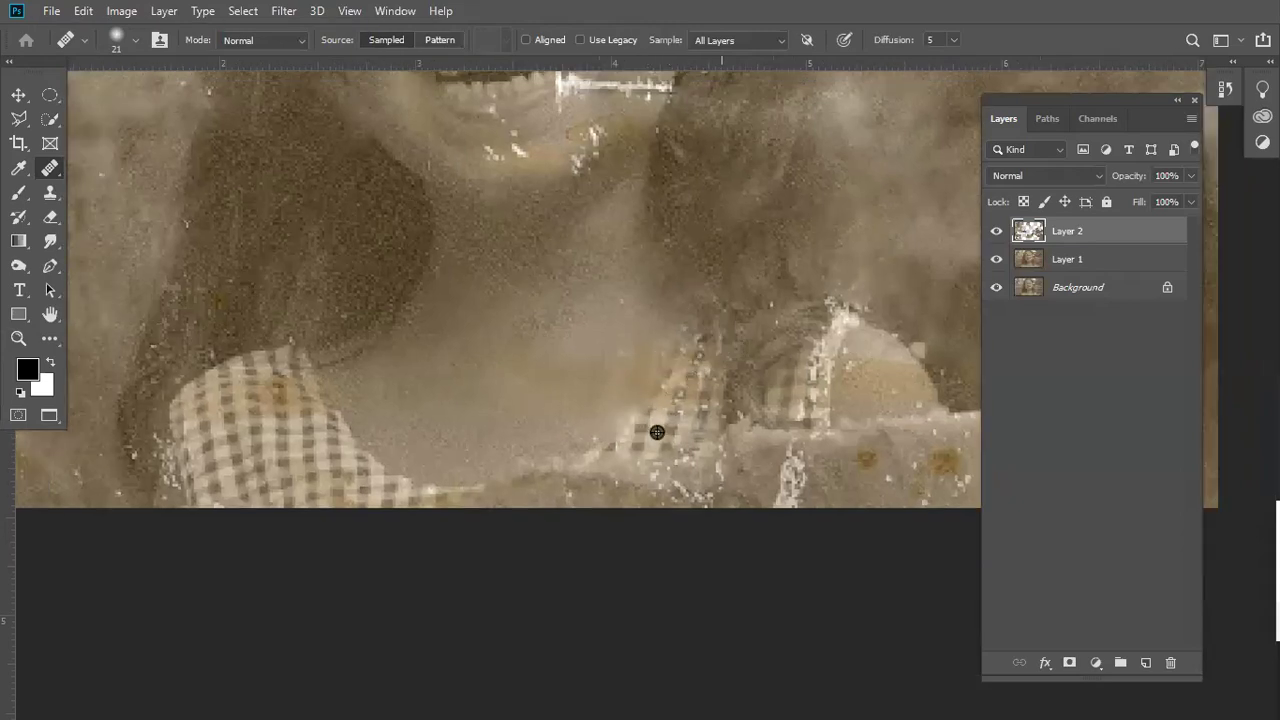
{"action": "left_click", "coordinate": [672, 413]}
{"action": "left_click", "coordinate": [668, 425], "text": "alt"}
{"action": "left_click", "coordinate": [682, 388]}
{"action": "left_click", "coordinate": [663, 428], "text": "alt"}
- Heal the dark and brown stains to the right of the collar
{"action": "mouse_move", "coordinate": [730, 418]}
{"action": "left_mouse_down"}
{"action": "mouse_move", "coordinate": [615, 365]}
{"action": "mouse_move", "coordinate": [646, 424]}
{"action": "left_mouse_up"}
{"action": "left_click_drag", "start_coordinate": [760, 352], "coordinate": [794, 369]}
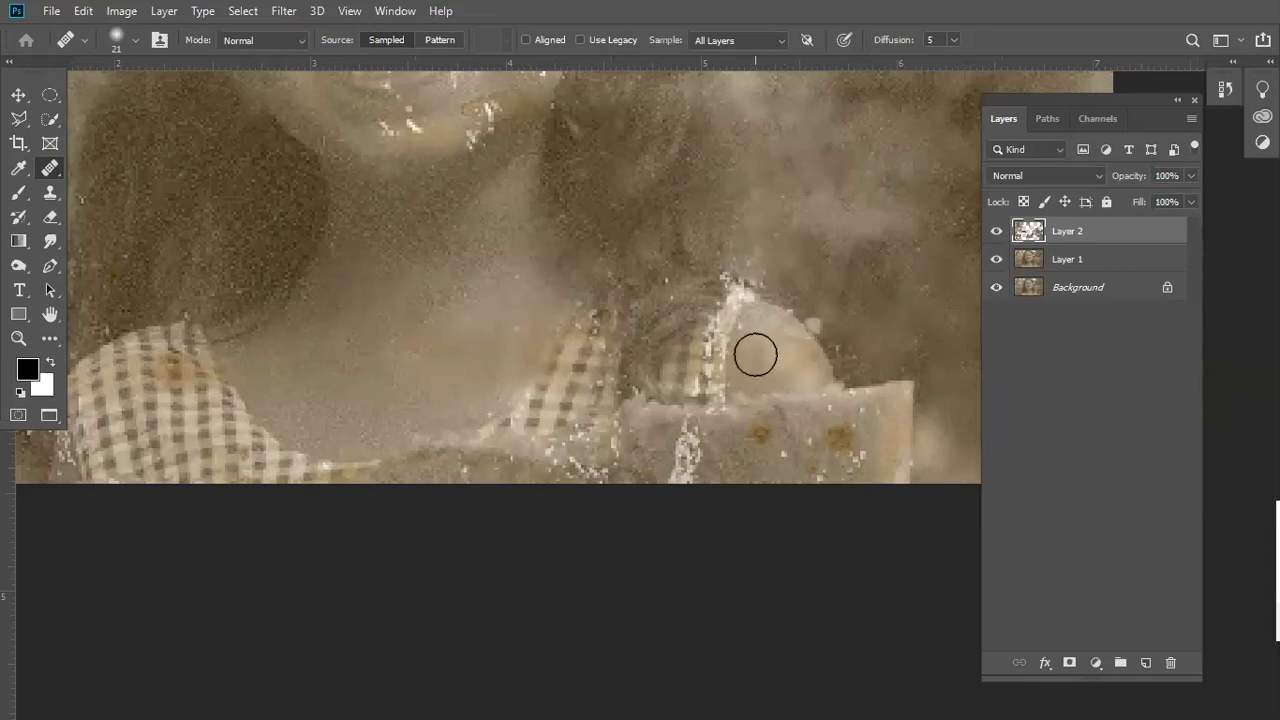
{"action": "scroll", "coordinate": [735, 315], "scroll_direction": "down", "scroll_amount": 1}
{"action": "left_click_drag", "start_coordinate": [745, 380], "coordinate": [763, 374]}
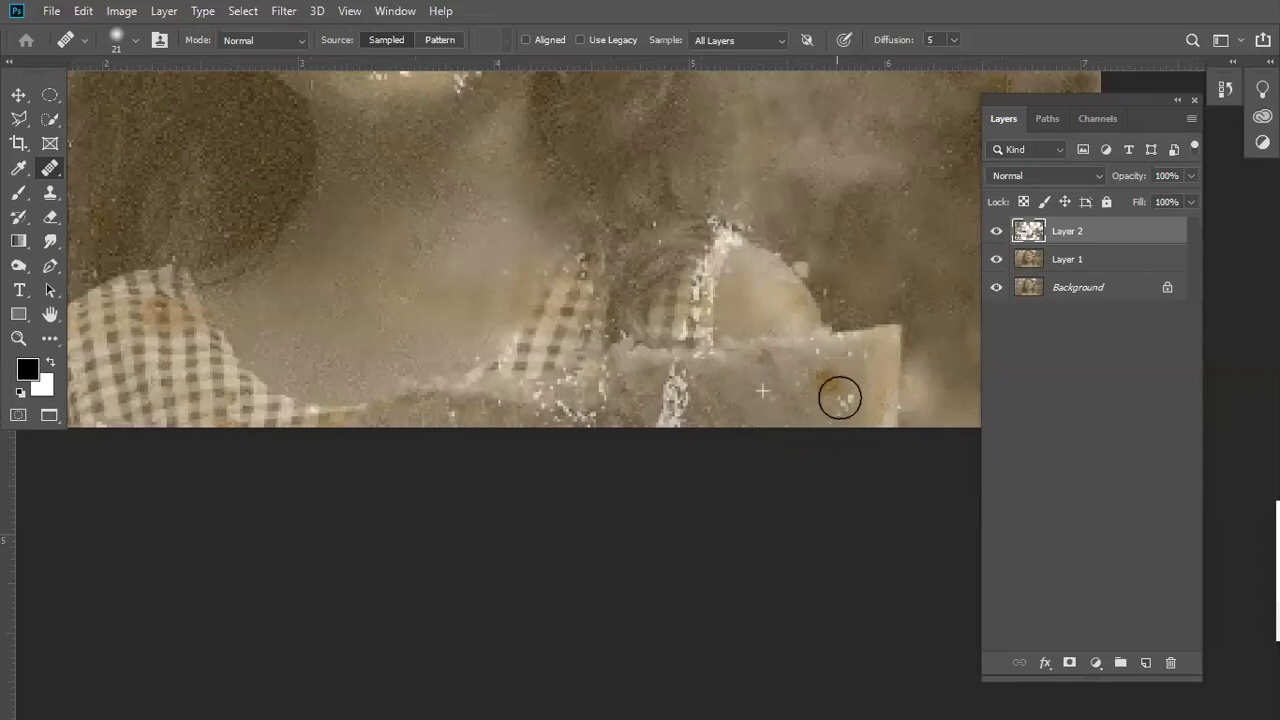
{"action": "left_click", "coordinate": [834, 375]}
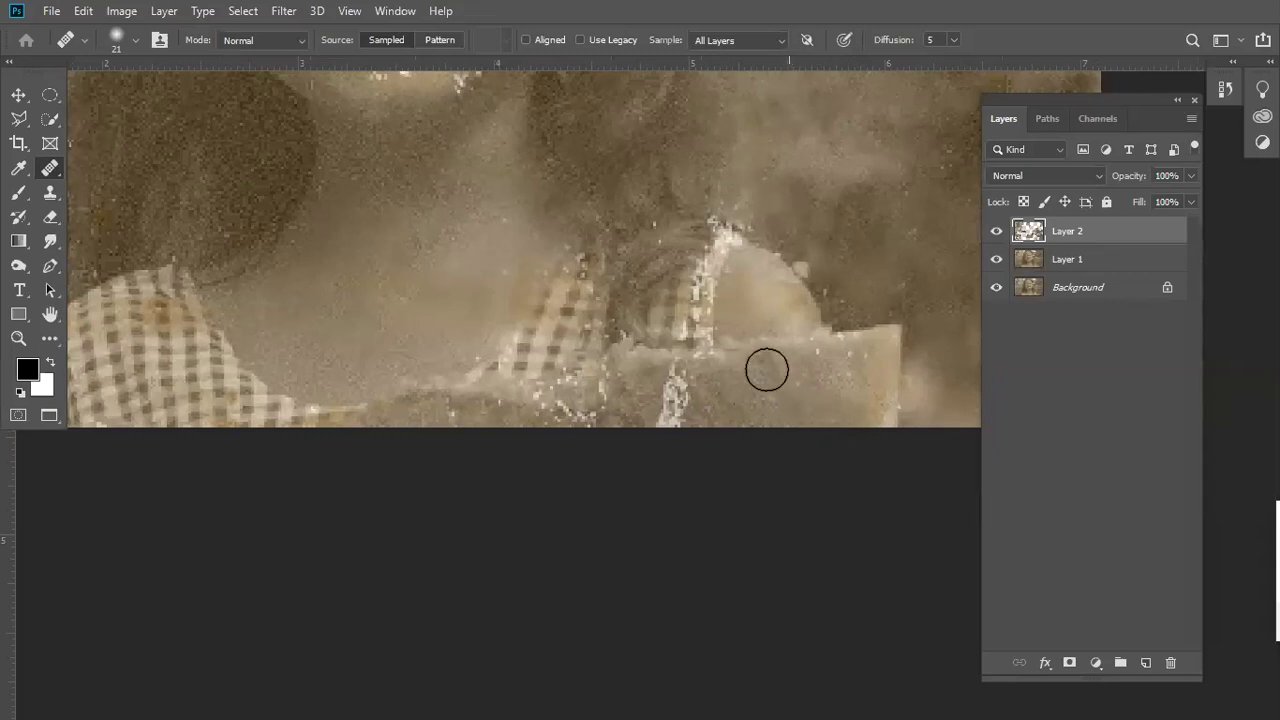
- Heal the white specks along the bottom edge of the photo
{"action": "left_click_drag", "start_coordinate": [751, 399], "coordinate": [797, 397]}
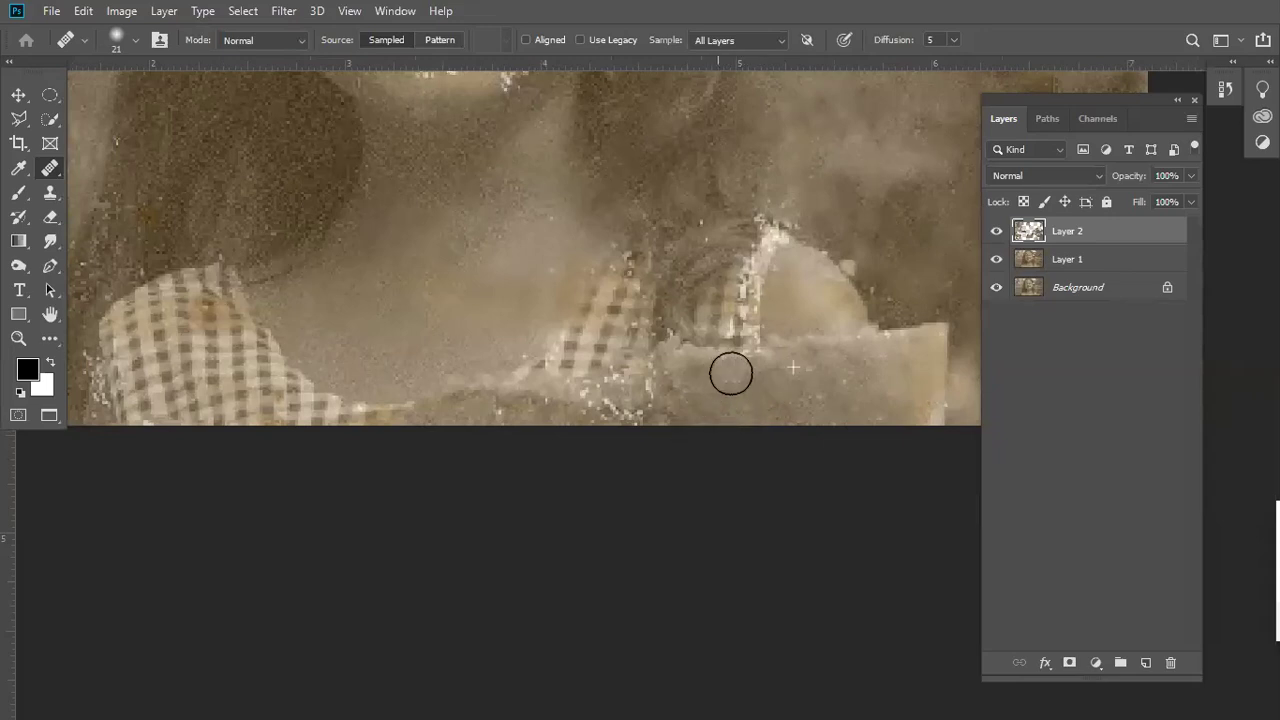
{"action": "left_click_drag", "start_coordinate": [731, 400], "coordinate": [788, 390]}
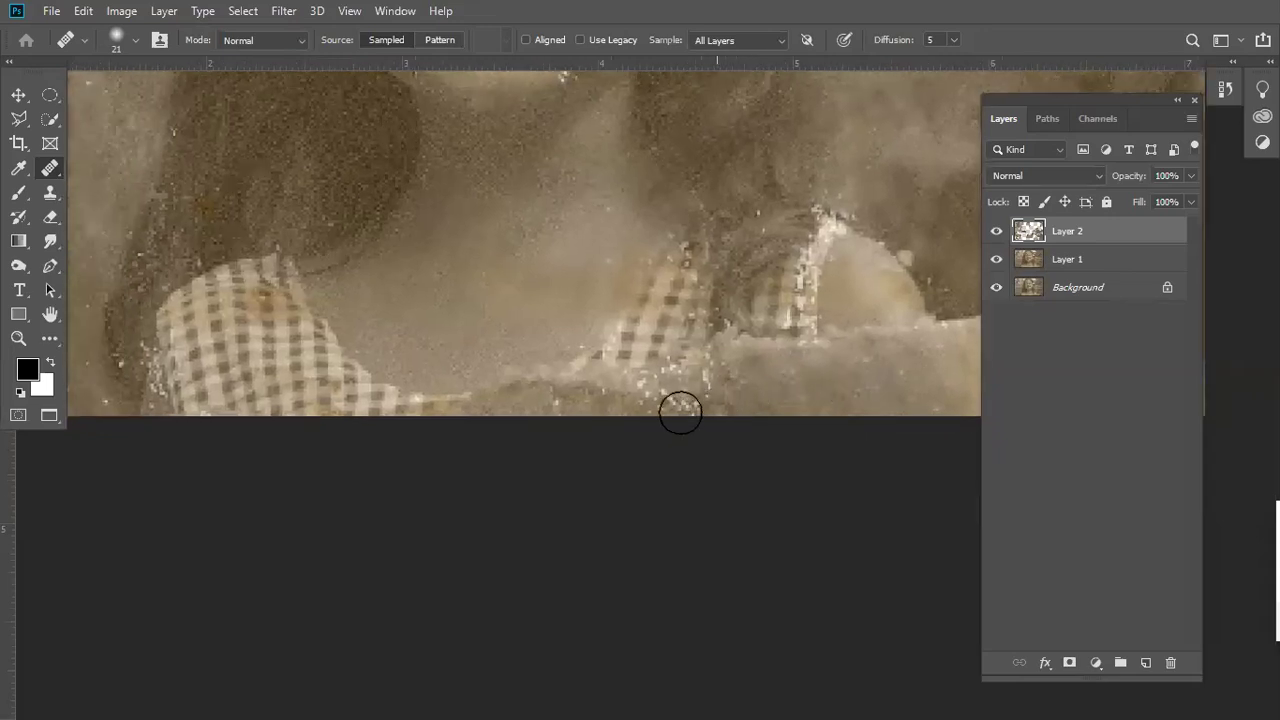
{"action": "mouse_move", "coordinate": [703, 377]}
{"action": "left_mouse_down"}
{"action": "mouse_move", "coordinate": [609, 405]}
{"action": "mouse_move", "coordinate": [690, 408]}
{"action": "mouse_move", "coordinate": [611, 420]}
{"action": "left_mouse_up"}
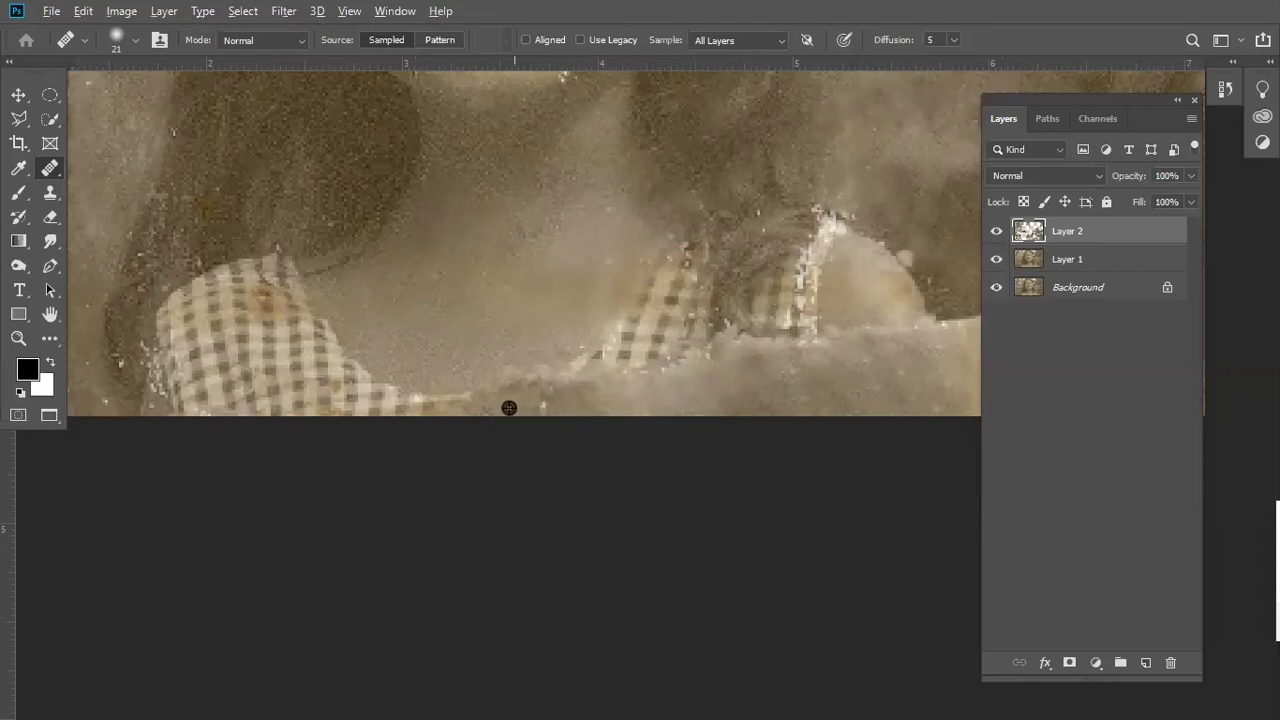
{"action": "scroll", "coordinate": [597, 420], "scroll_direction": "down", "scroll_amount": 2}
- Zoom the view out and back in on the girl's shoulder
{"action": "key", "text": "z"}
{"action": "scroll", "coordinate": [611, 377], "scroll_direction": "down", "scroll_amount": 3}
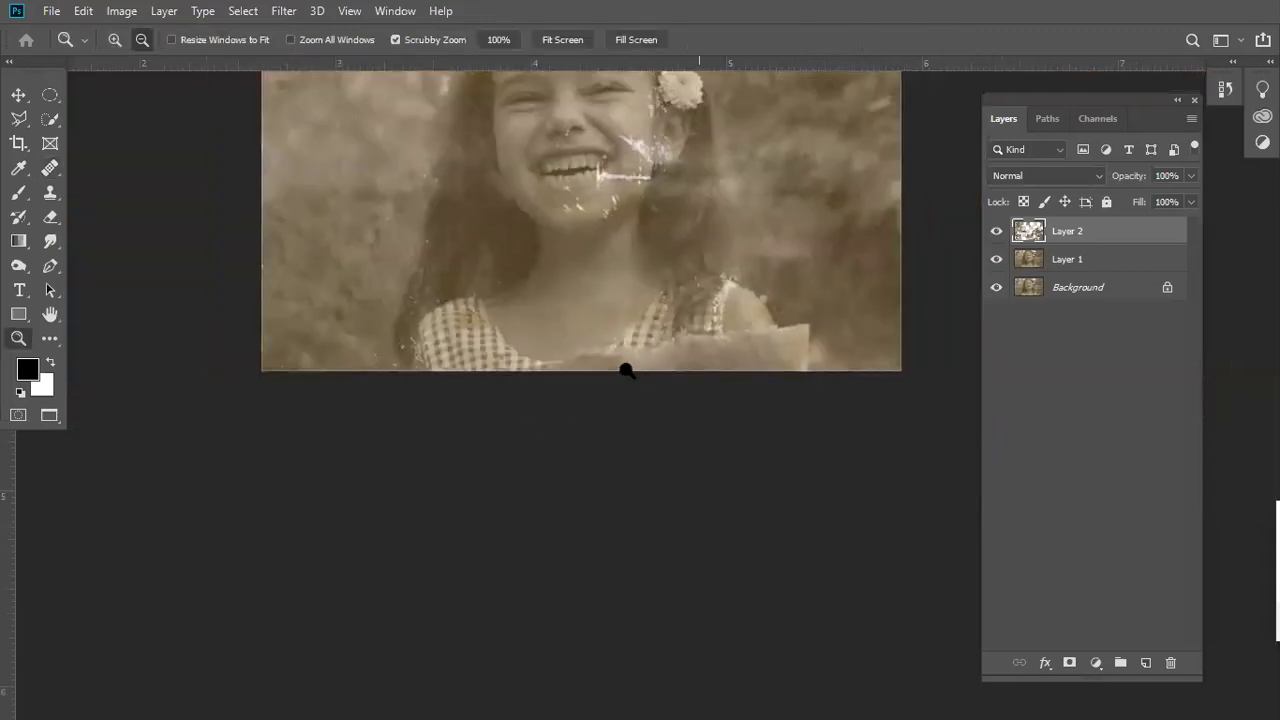
{"action": "scroll", "coordinate": [660, 405], "scroll_direction": "up", "scroll_amount": 2}
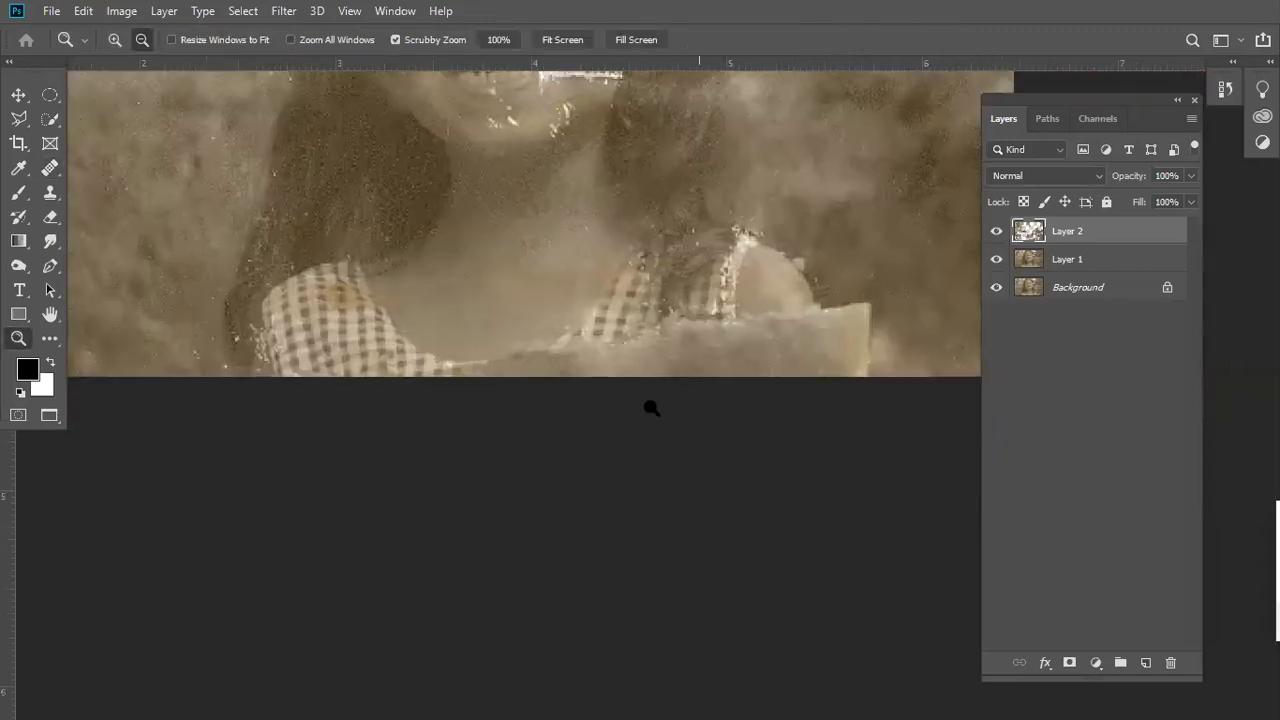
{"action": "scroll", "coordinate": [650, 408], "scroll_direction": "down", "scroll_amount": 2}
{"action": "key", "text": "j"}
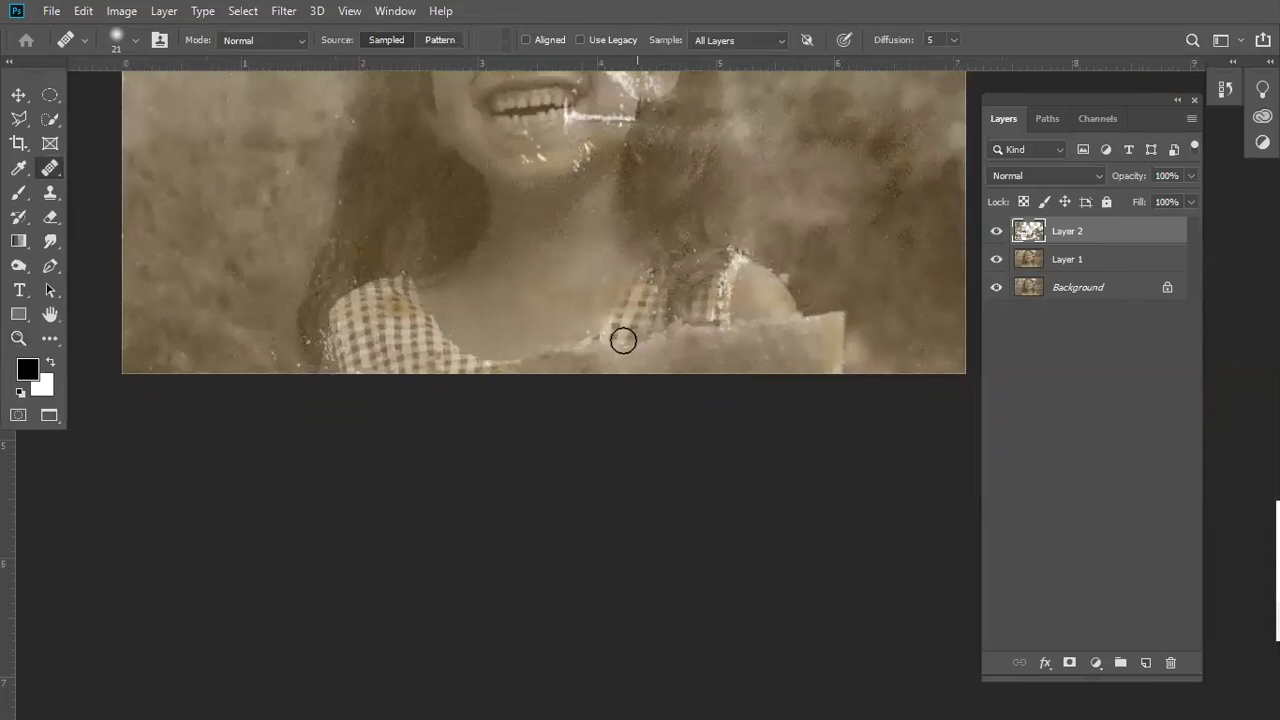
{"action": "key", "text": "z"}
{"action": "mouse_move", "coordinate": [474, 368]}
{"action": "left_mouse_down"}
{"action": "mouse_move", "coordinate": [452, 386]}
{"action": "mouse_move", "coordinate": [530, 398]}
{"action": "left_mouse_up"}
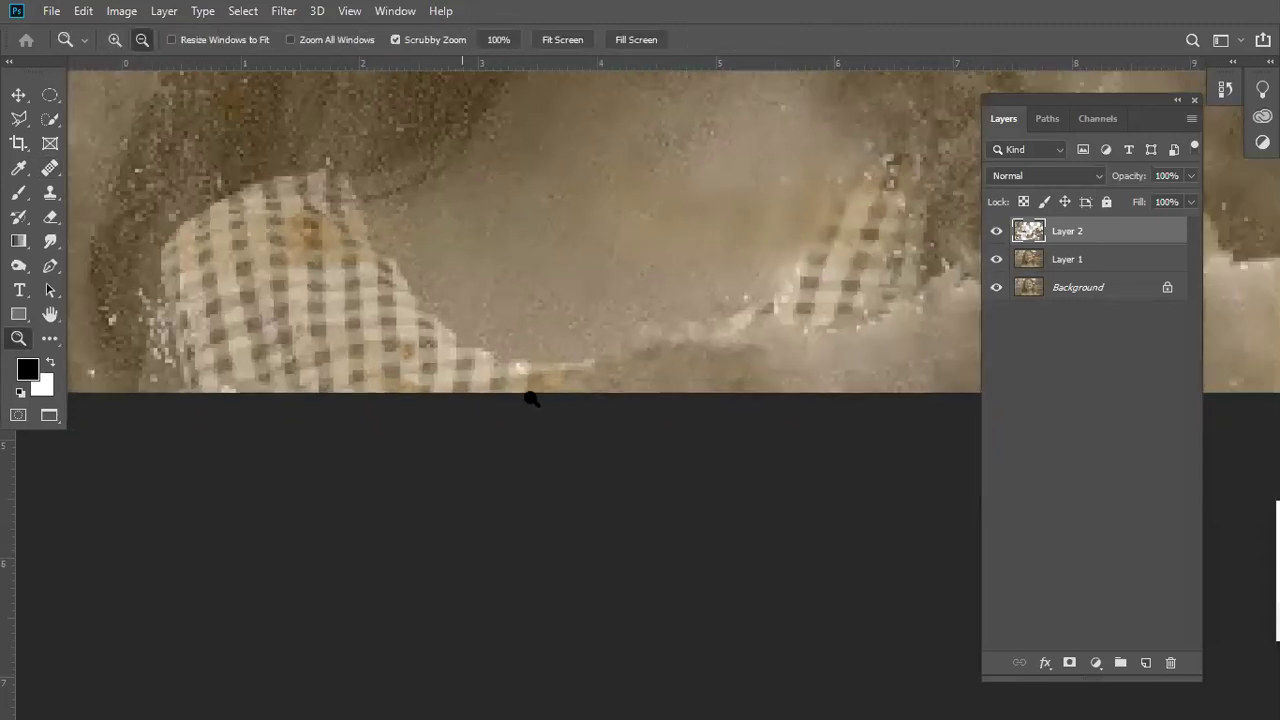
{"action": "left_click_drag", "start_coordinate": [584, 436], "coordinate": [686, 349]}
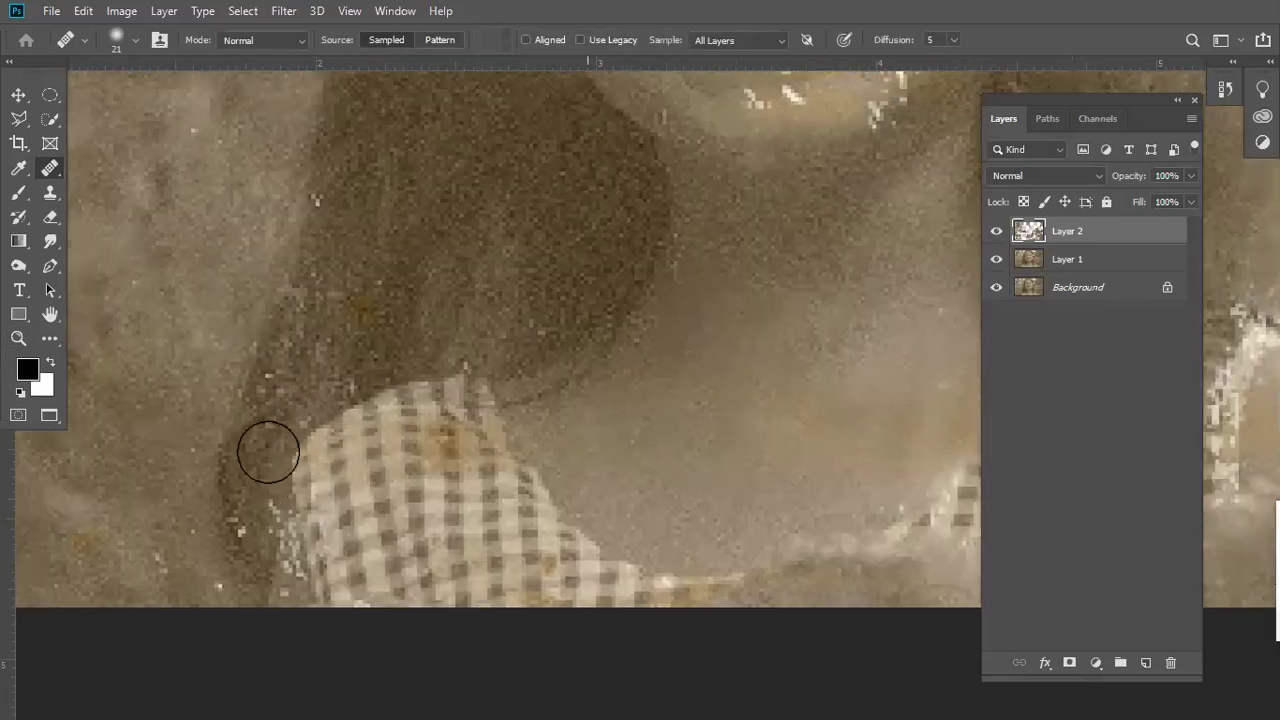
{"action": "scroll", "coordinate": [269, 449], "scroll_direction": "left", "scroll_amount": 2}
{"action": "scroll", "coordinate": [269, 449], "scroll_direction": "down", "scroll_amount": 1}
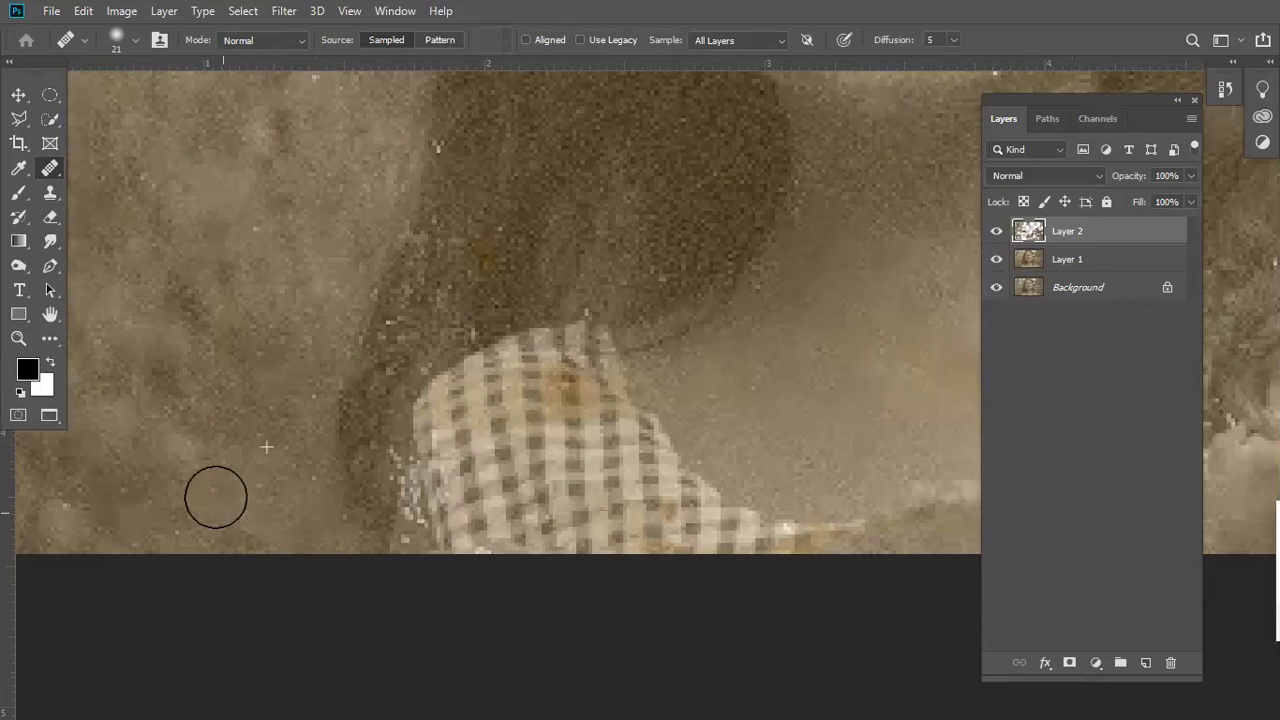
{"action": "scroll", "coordinate": [466, 334], "scroll_direction": "up", "scroll_amount": 1}
{"action": "scroll", "coordinate": [486, 224], "scroll_direction": "up", "scroll_amount": 1}
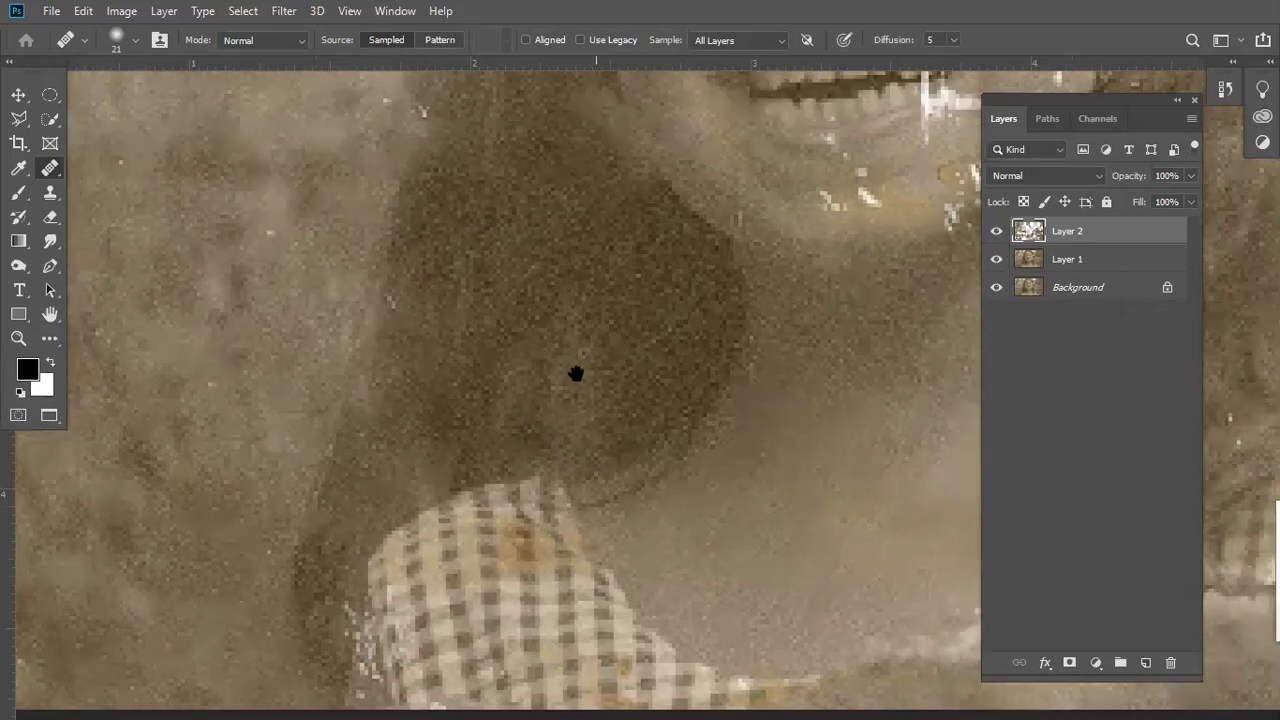
- Shrink the healing brush to 9 px and heal the dark spot and white specks on the chin
{"action": "key", "text": "bracketleft"}
{"action": "key", "text": "bracketleft"}
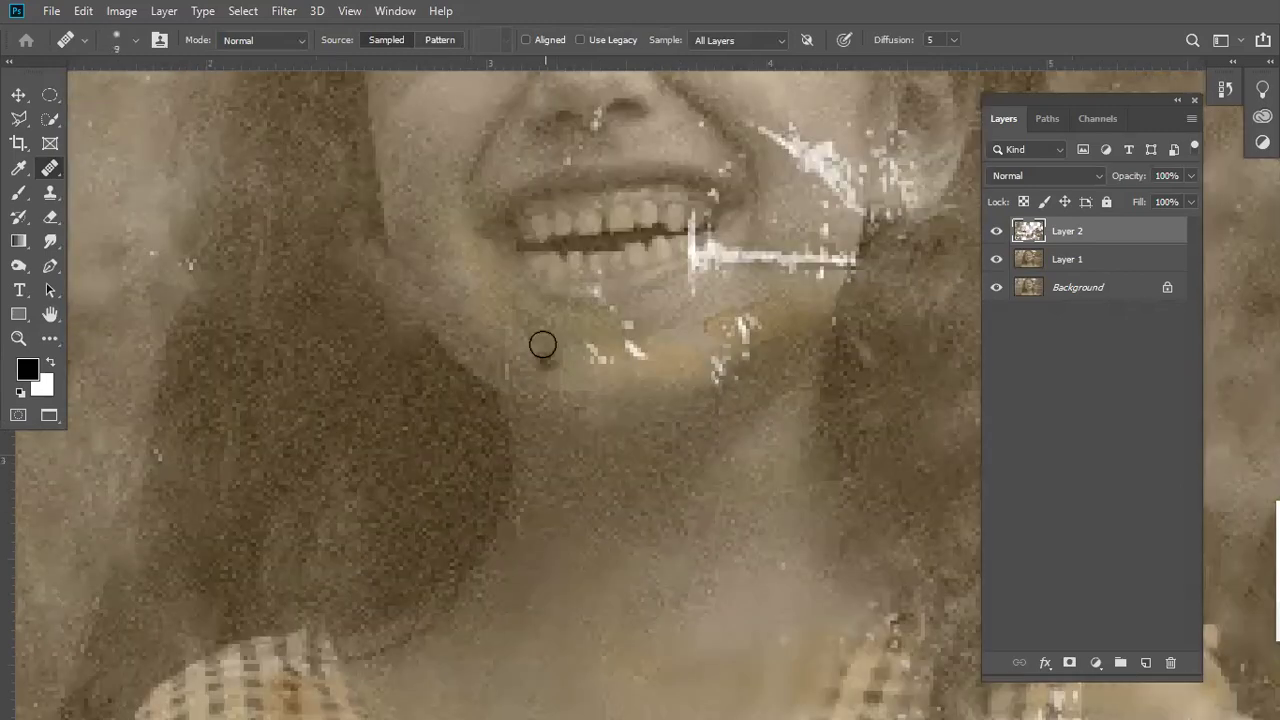
{"action": "key", "text": "ctrl+plus"}
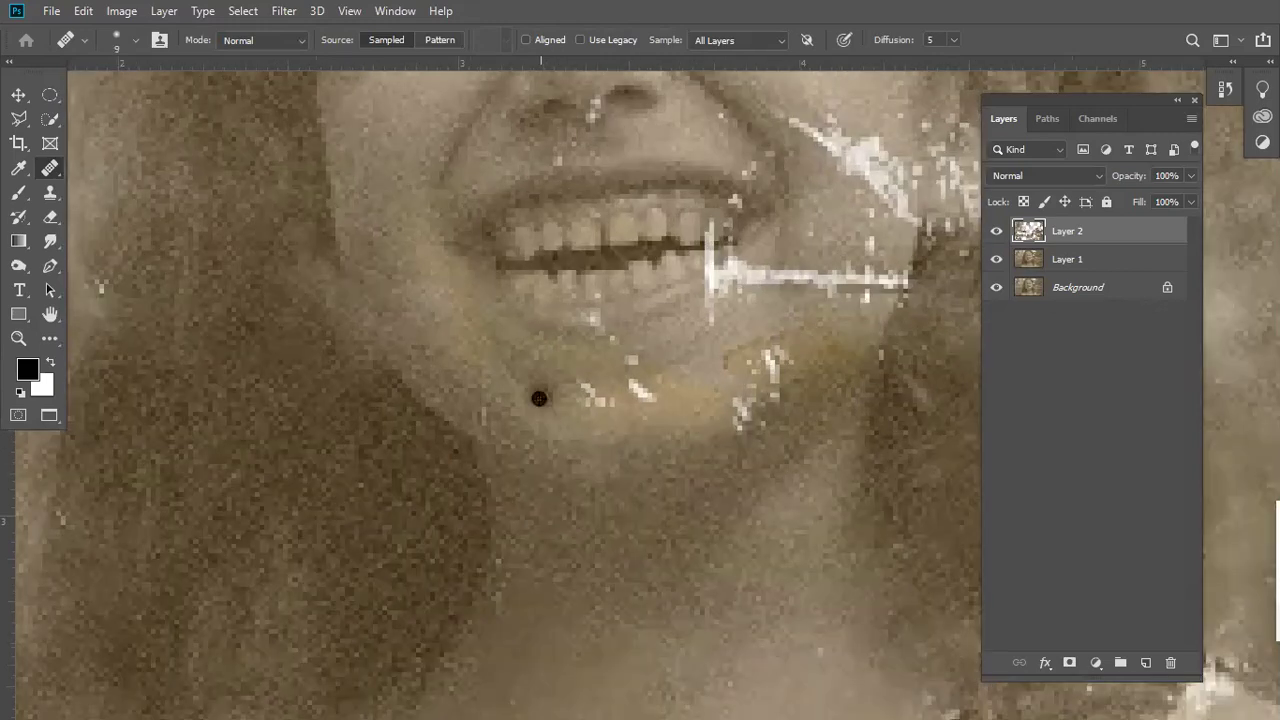
{"action": "left_click", "coordinate": [536, 403]}
{"action": "left_click", "coordinate": [588, 395]}
{"action": "left_click", "coordinate": [630, 362]}
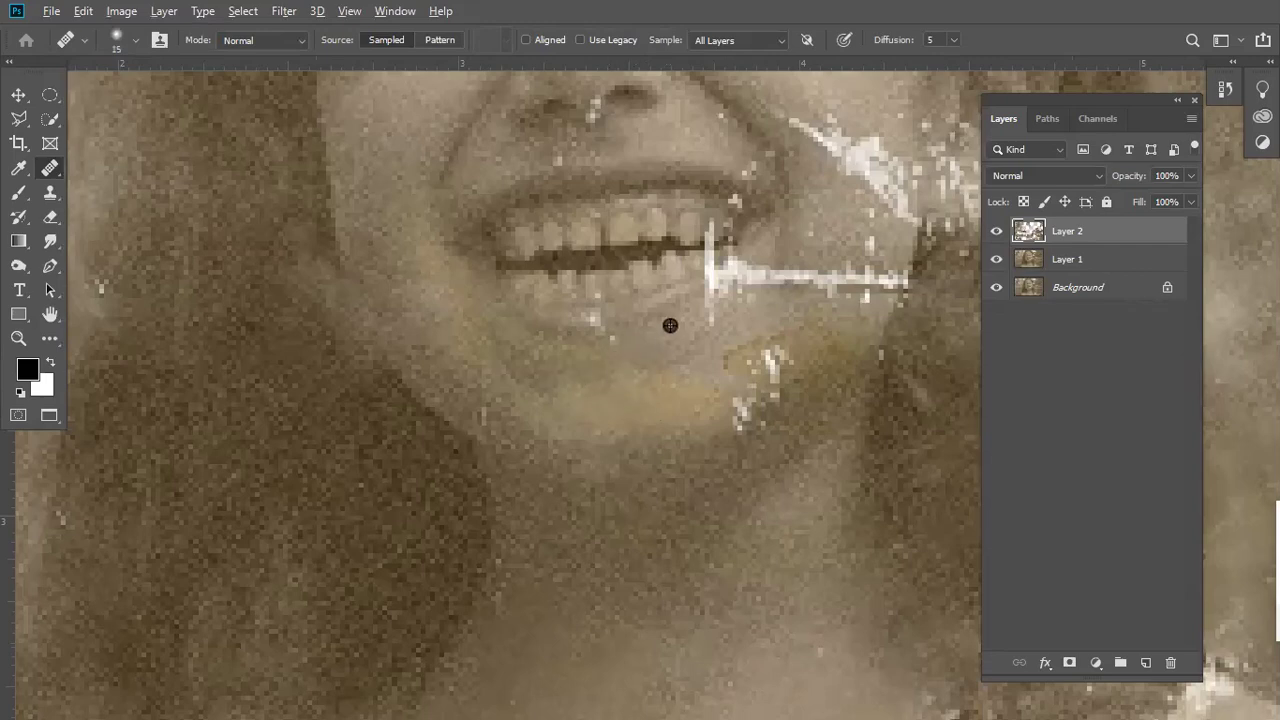
- Zoom closer with a smaller brush and heal specks on the chin and under the teeth
{"action": "key", "text": "z"}
{"action": "left_click", "coordinate": [608, 320]}
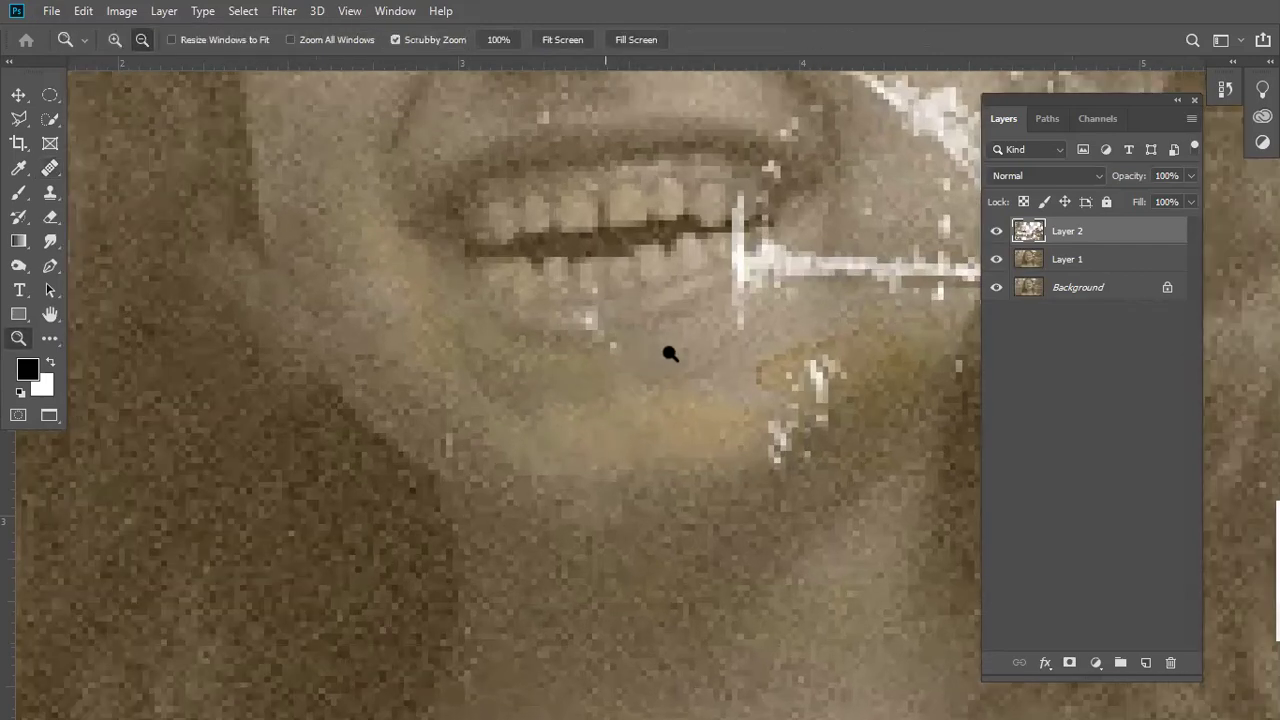
{"action": "key", "text": "bracketleft"}
{"action": "key", "text": "bracketleft"}
{"action": "key", "text": "bracketleft"}
{"action": "left_click", "coordinate": [646, 320]}
{"action": "key", "text": "j"}
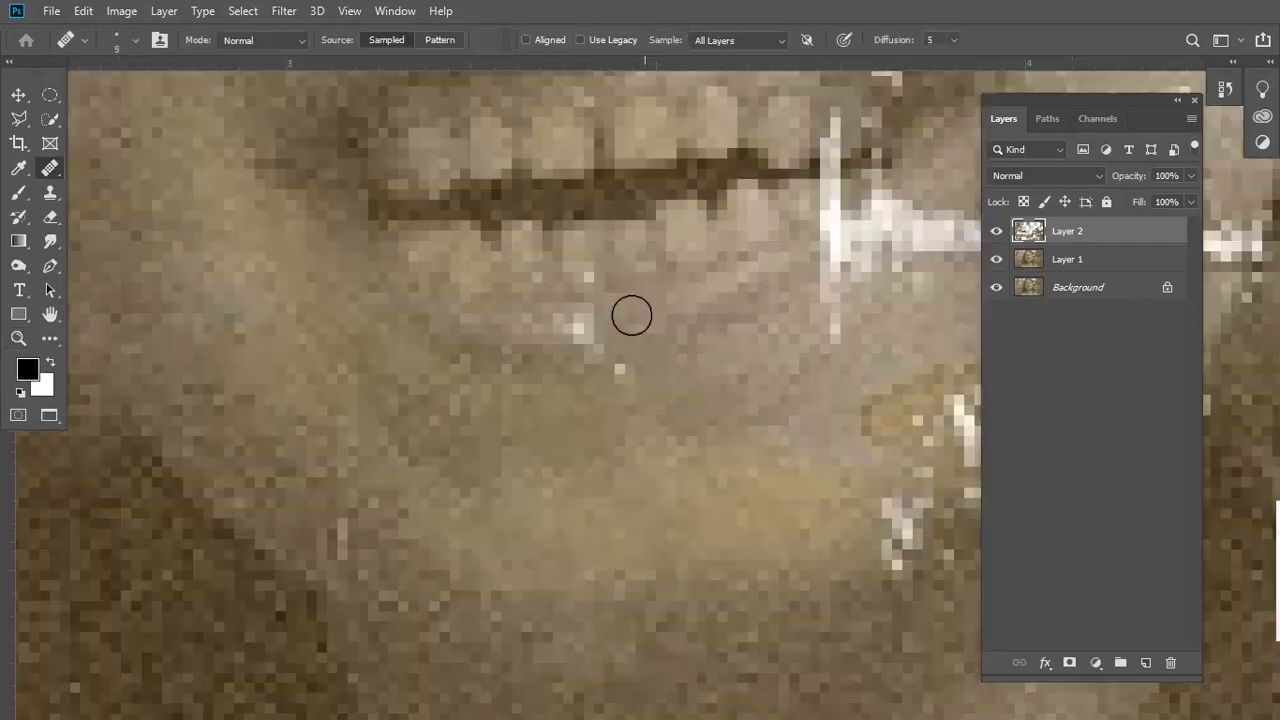
{"action": "left_click", "coordinate": [669, 349], "text": "alt"}
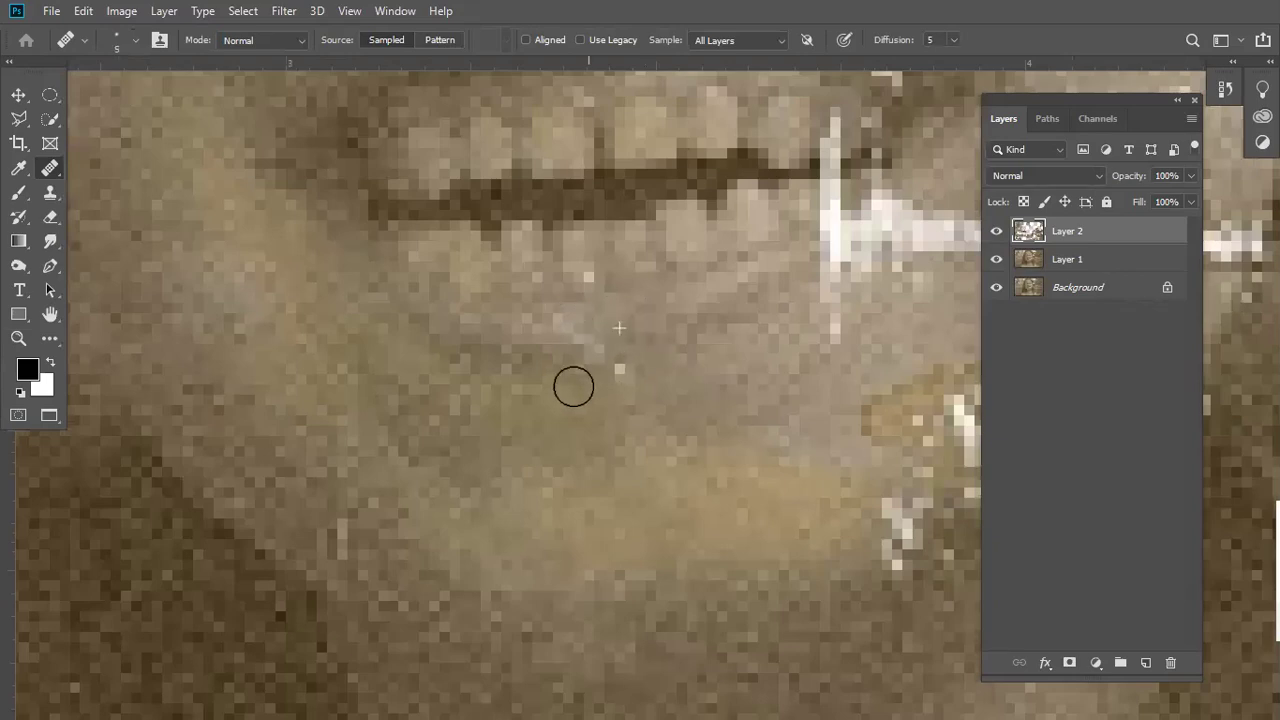
{"action": "left_click", "coordinate": [620, 368]}
{"action": "left_click", "coordinate": [586, 275]}
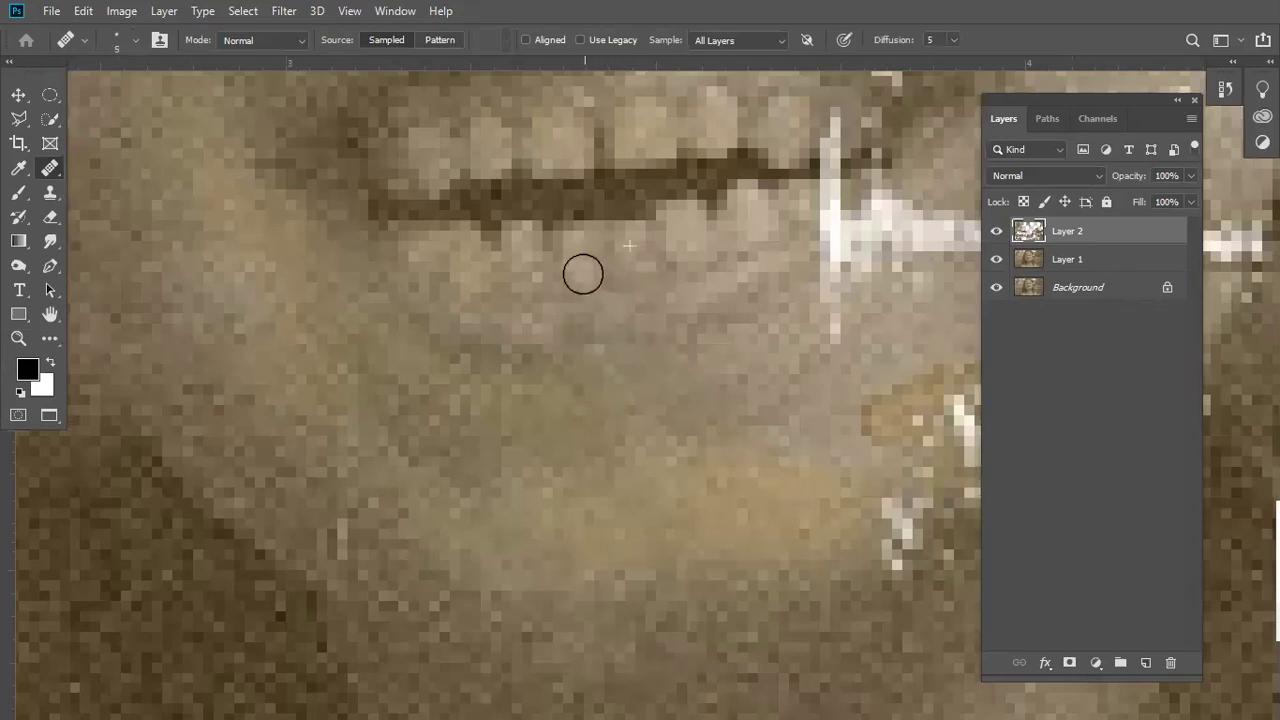
- Sample clean skin and heal the remaining white speckles across the chin
{"action": "key", "text": "z"}
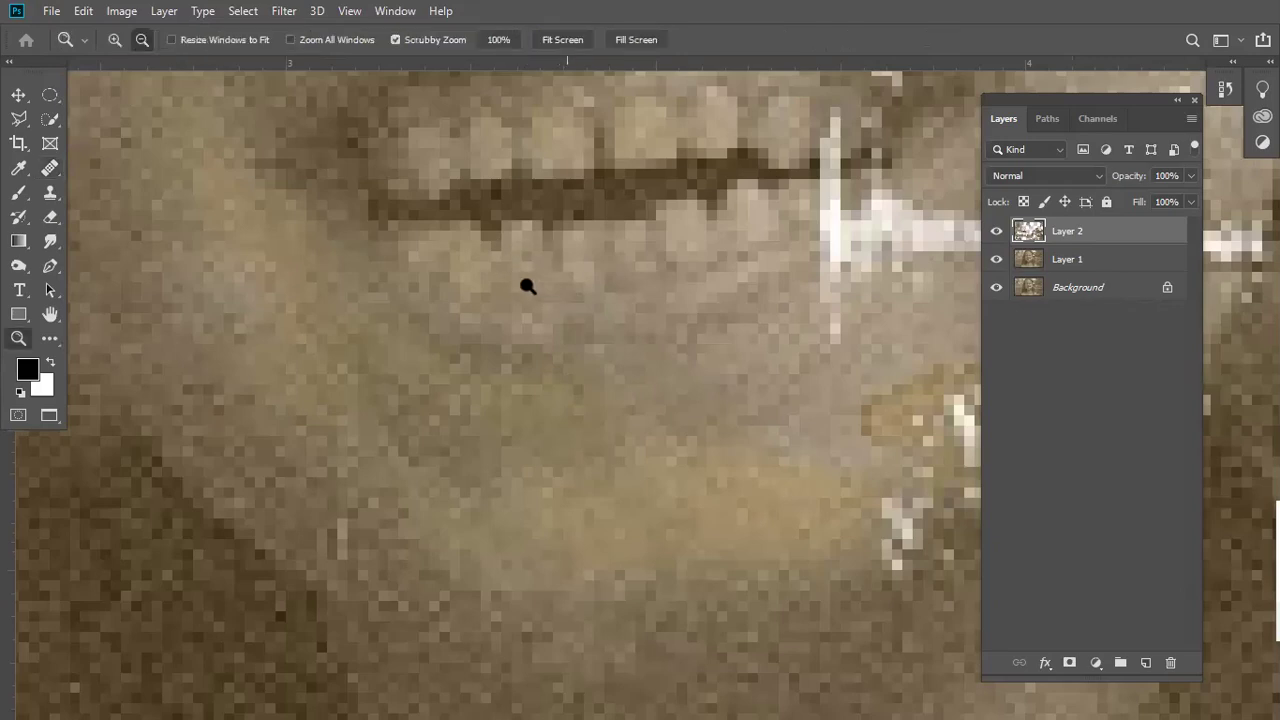
{"action": "left_click", "coordinate": [528, 283], "text": "alt"}
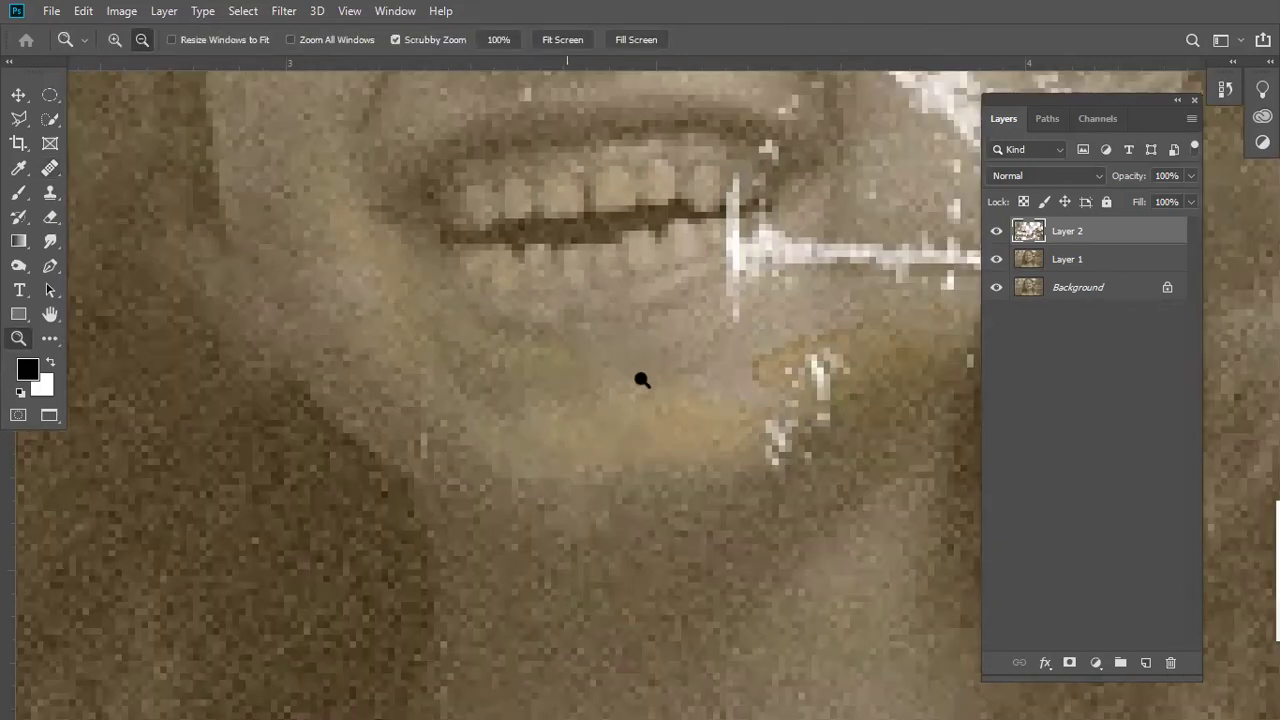
{"action": "left_click", "coordinate": [642, 380], "text": "alt"}
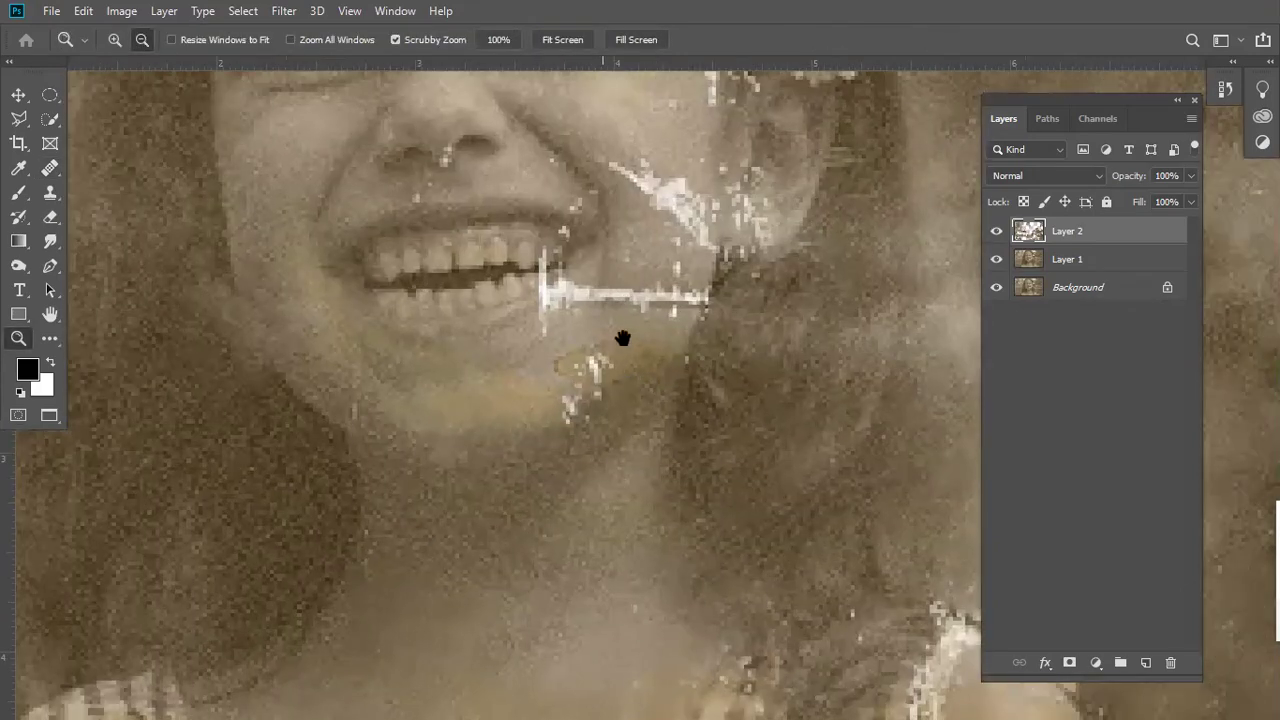
{"action": "left_click", "coordinate": [514, 406]}
{"action": "key", "text": "j"}
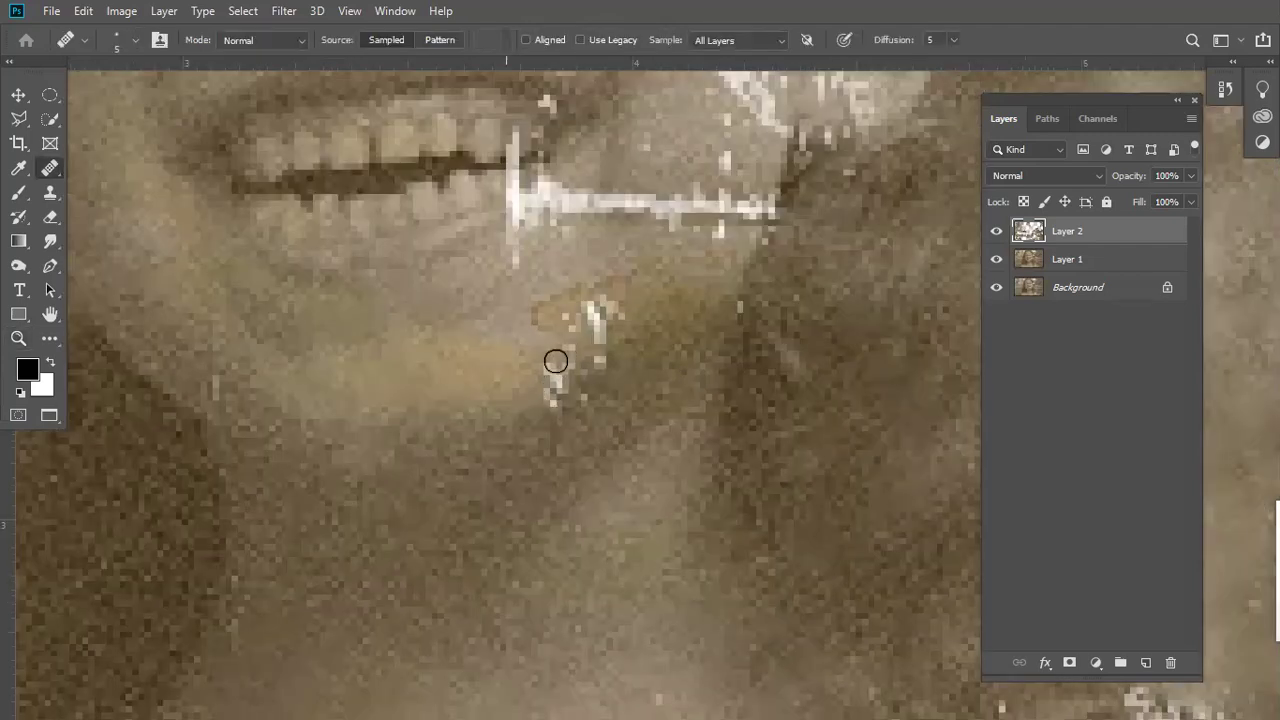
{"action": "left_click_drag", "start_coordinate": [544, 395], "coordinate": [526, 423]}
{"action": "left_click", "coordinate": [649, 306], "text": "alt"}
{"action": "mouse_move", "coordinate": [611, 323]}
{"action": "left_mouse_down"}
{"action": "mouse_move", "coordinate": [584, 331]}
{"action": "mouse_move", "coordinate": [508, 311]}
{"action": "mouse_move", "coordinate": [580, 283]}
{"action": "left_mouse_up"}
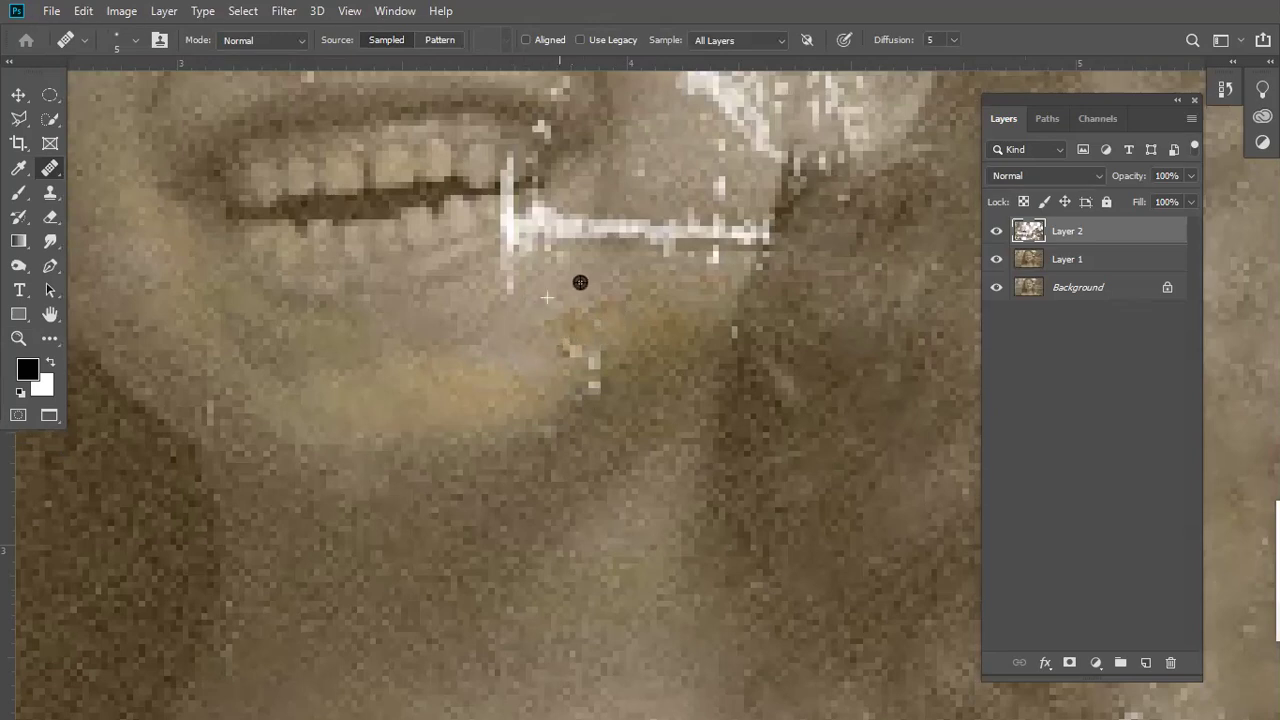
{"action": "left_click_drag", "start_coordinate": [563, 343], "coordinate": [590, 355]}
- Heal the white scratch beside the chin and the lower end of the scratch below the lip
{"action": "left_click_drag", "start_coordinate": [665, 184], "coordinate": [610, 293]}
{"action": "left_click", "coordinate": [615, 250], "text": "alt"}
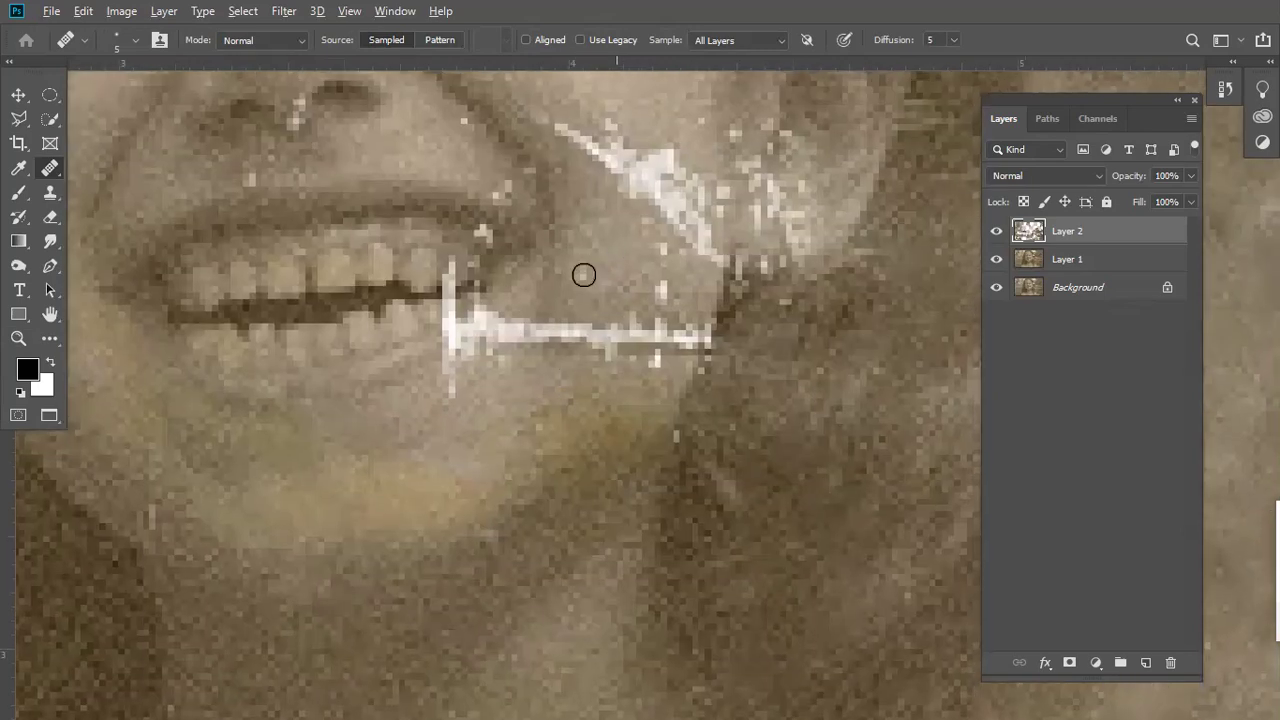
{"action": "left_click_drag", "start_coordinate": [600, 340], "coordinate": [534, 334]}
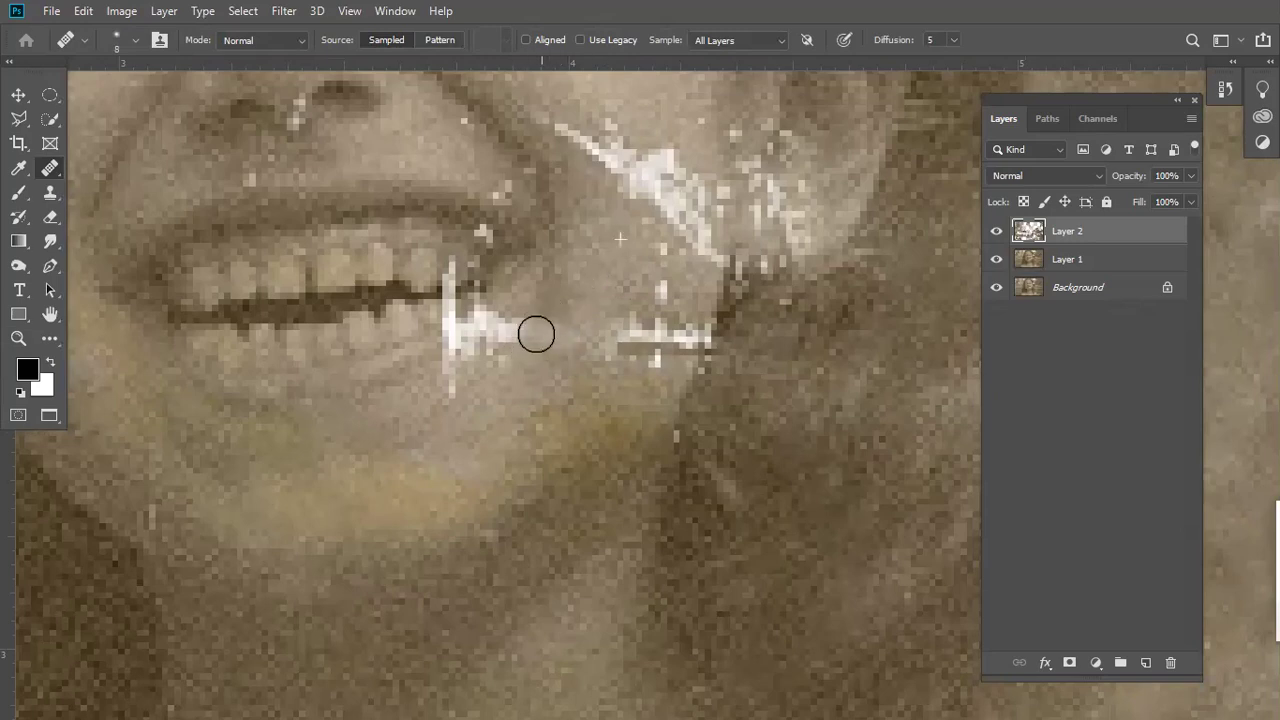
{"action": "left_click", "coordinate": [411, 406], "text": "alt"}
{"action": "mouse_move", "coordinate": [443, 391]}
{"action": "left_mouse_down"}
{"action": "mouse_move", "coordinate": [452, 355]}
{"action": "mouse_move", "coordinate": [475, 420]}
{"action": "left_mouse_up"}
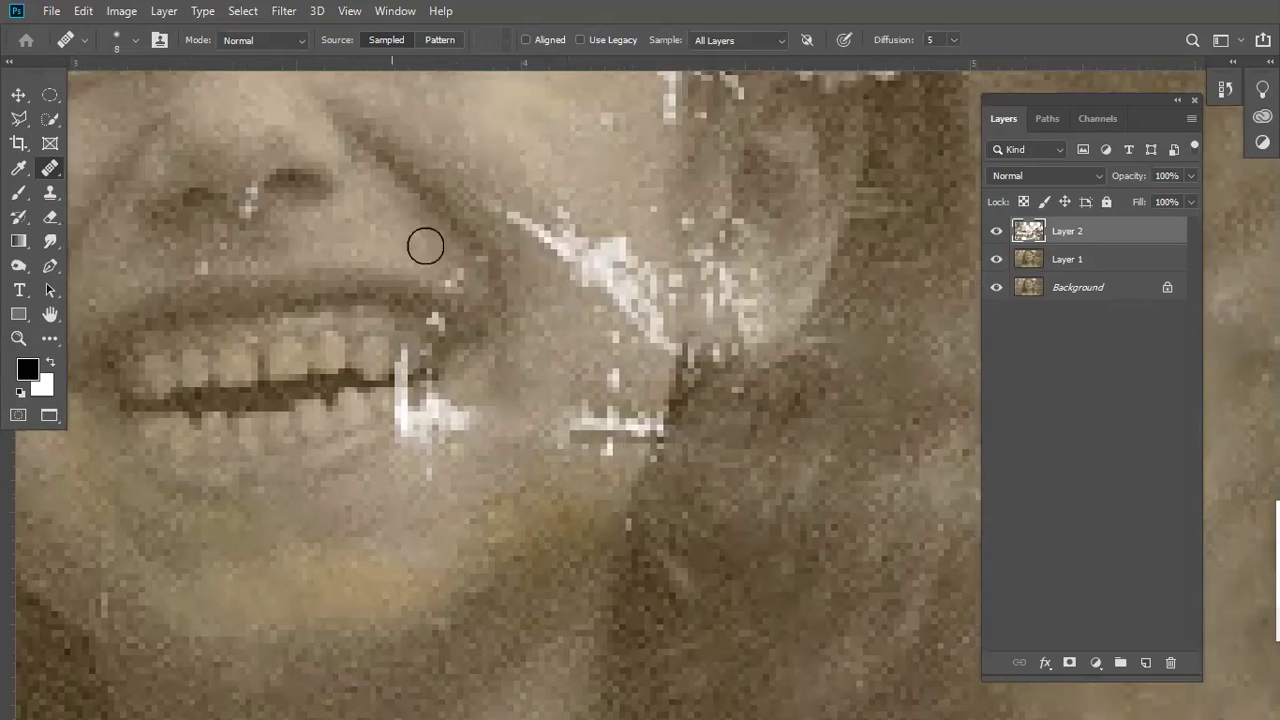
{"action": "left_click_drag", "start_coordinate": [526, 332], "coordinate": [471, 327]}
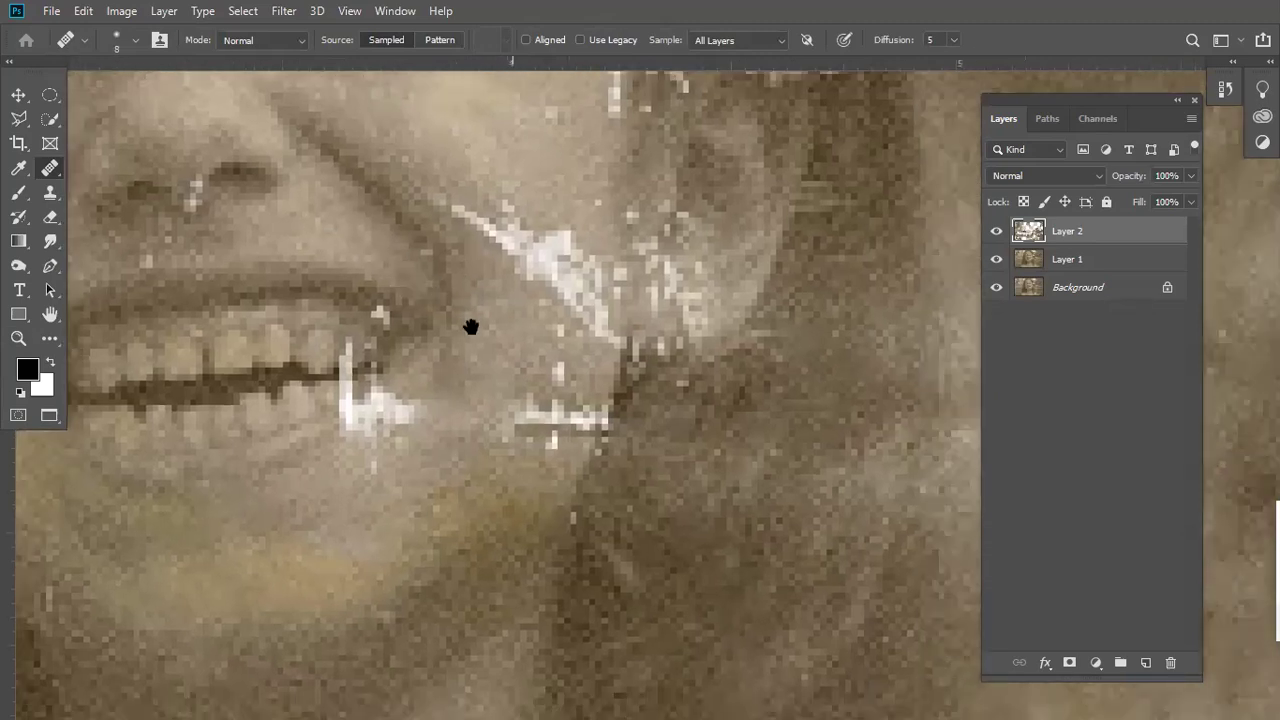
{"action": "scroll", "coordinate": [400, 300], "scroll_direction": "up", "scroll_amount": 1}
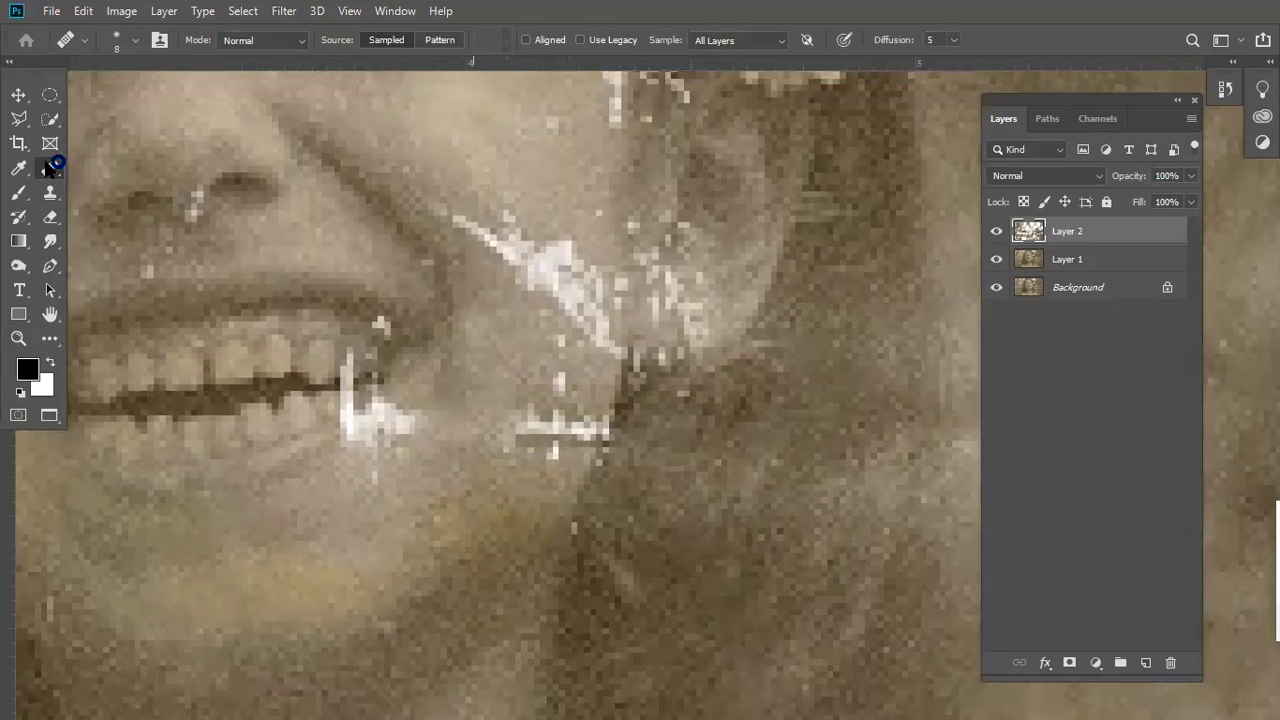
- Try patching a small spot above the lip with the Patch Tool, dismissing the empty-selection errors
{"action": "right_click", "coordinate": [48, 167]}
{"action": "left_click", "coordinate": [126, 203]}
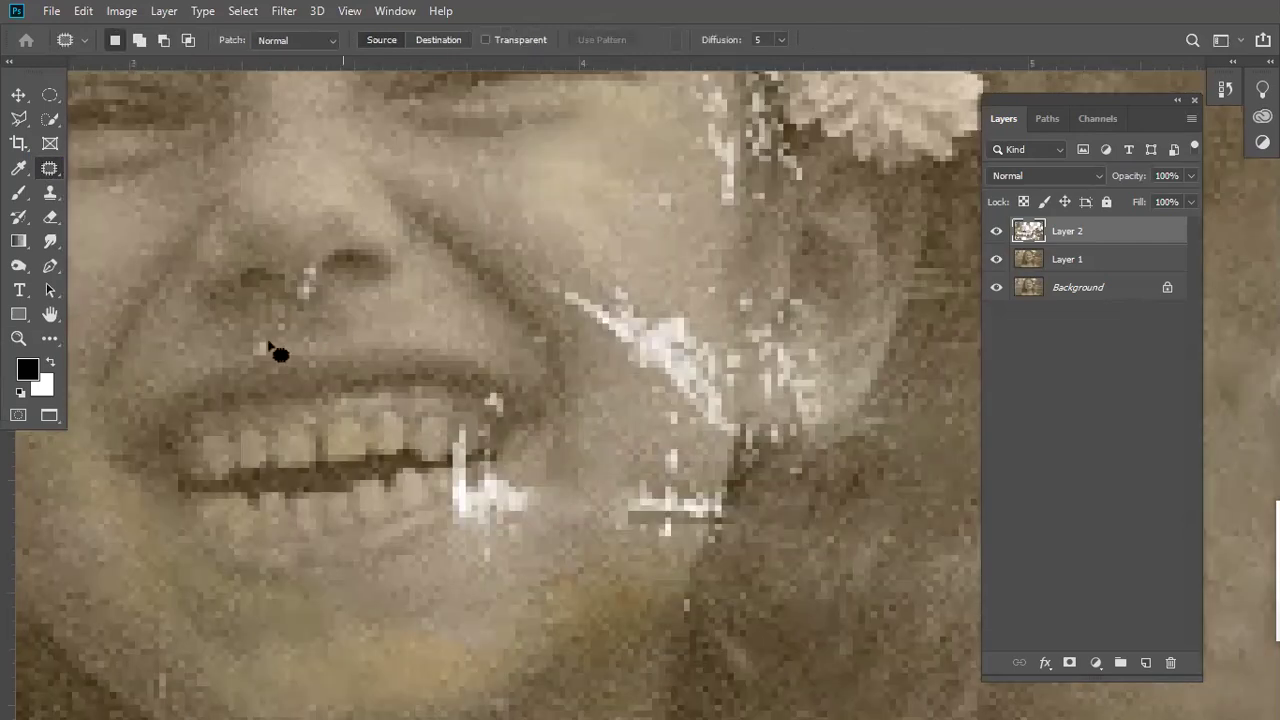
{"action": "left_click_drag", "start_coordinate": [265, 341], "coordinate": [607, 285]}
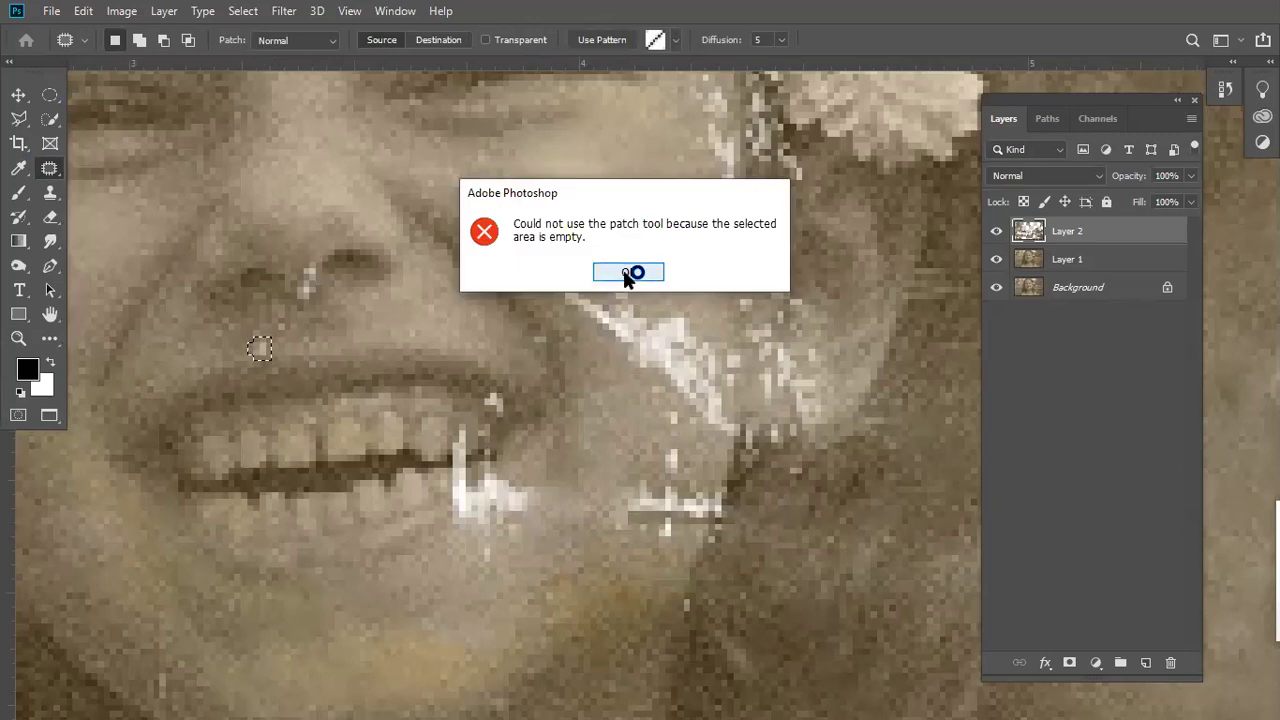
{"action": "left_click", "coordinate": [627, 272]}
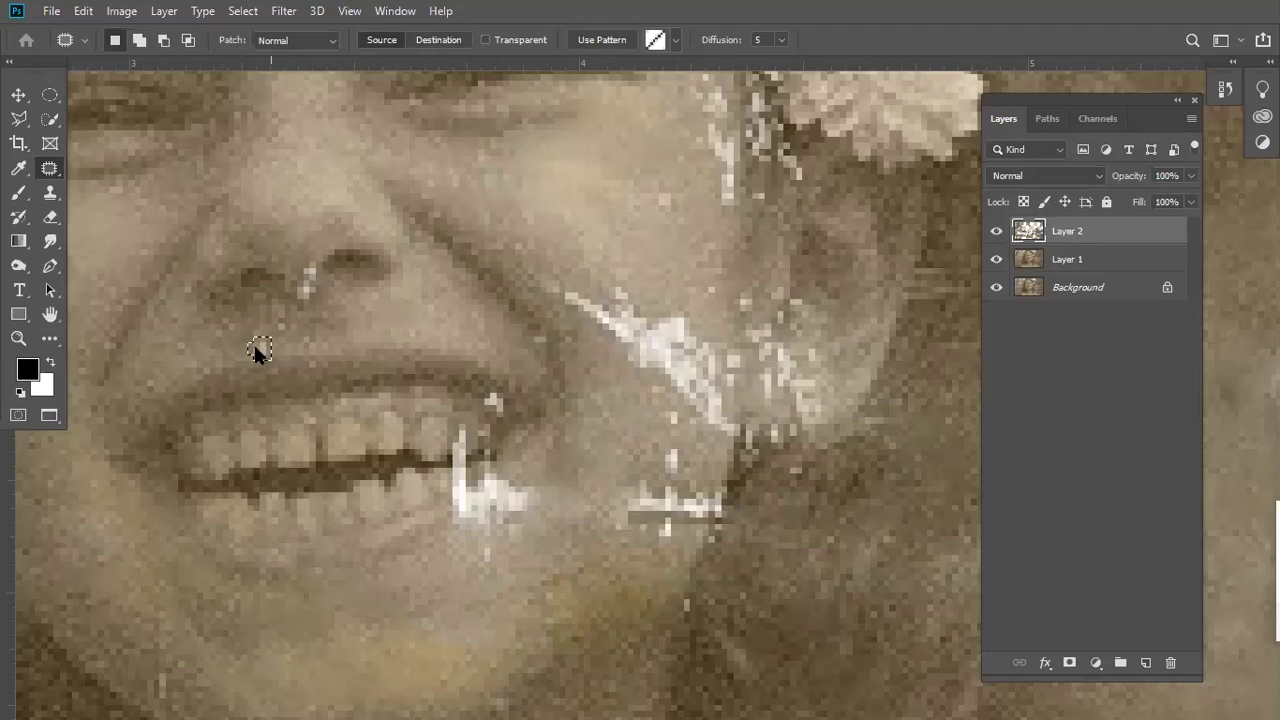
{"action": "left_click_drag", "start_coordinate": [256, 347], "coordinate": [615, 280]}
{"action": "left_click", "coordinate": [629, 272]}
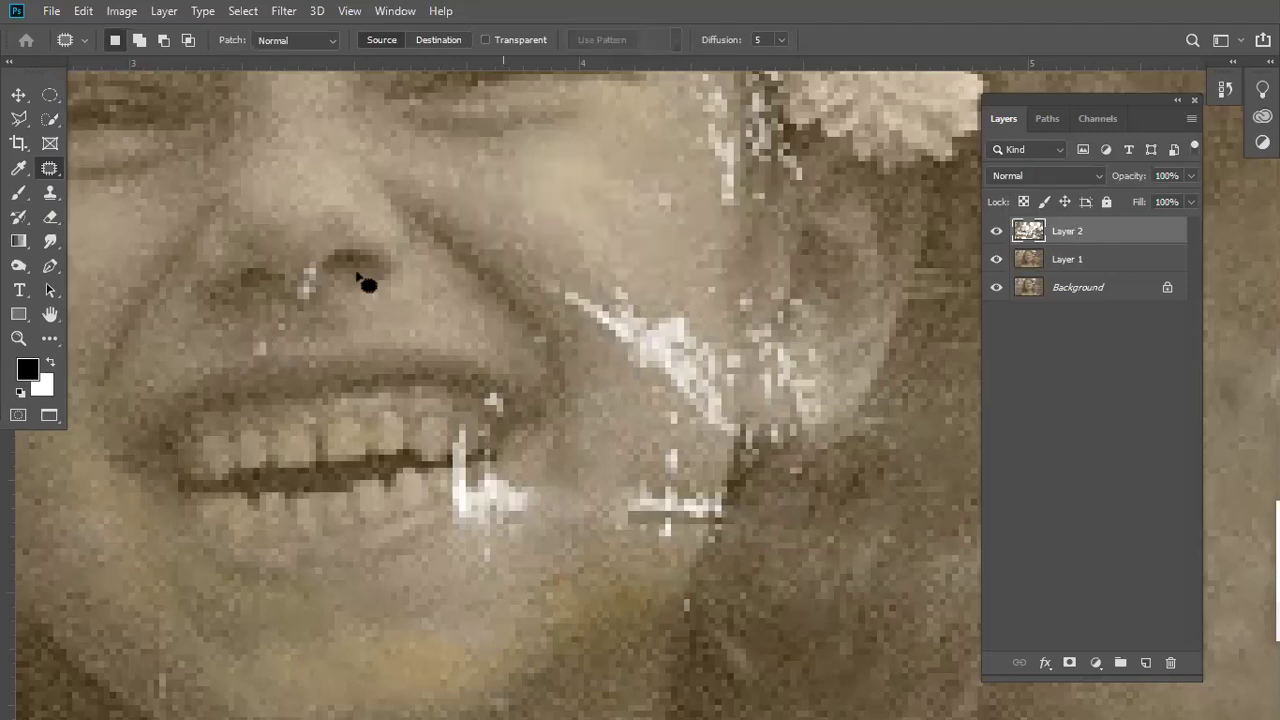
{"action": "right_click", "coordinate": [50, 168]}
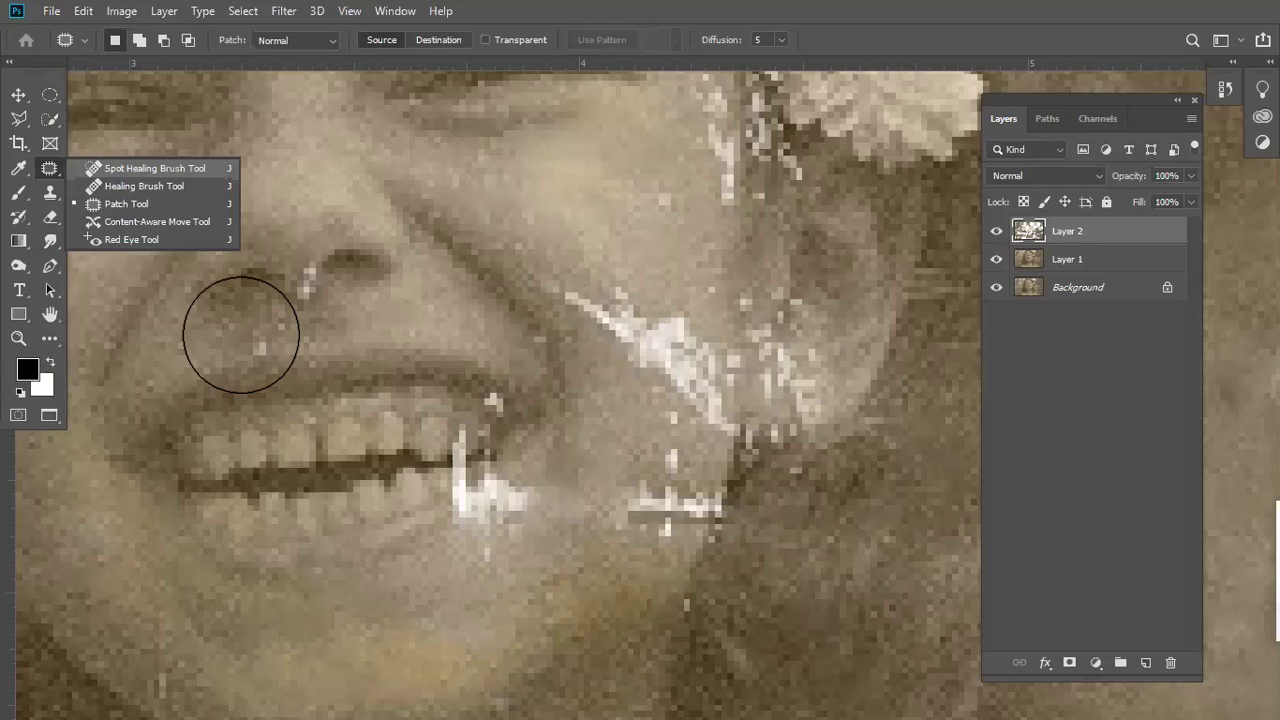
{"action": "key", "text": "j"}
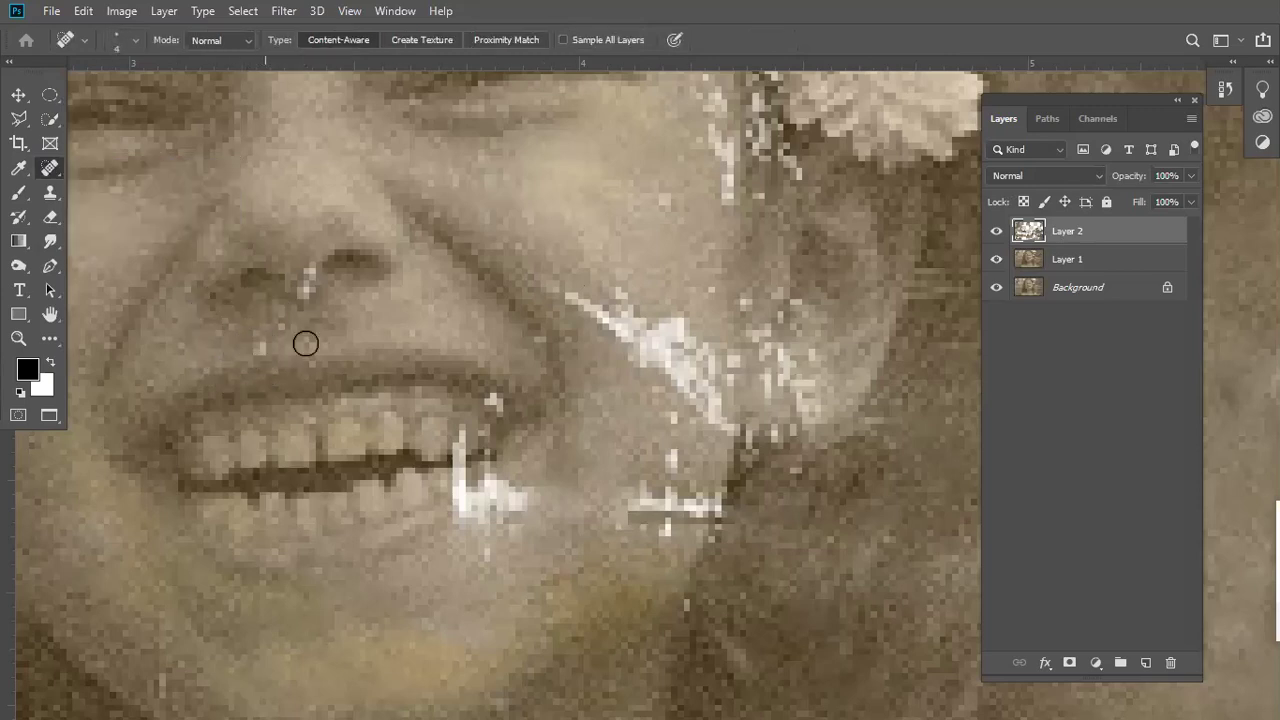
- Toggle Layer 2 off and on to compare, then select Layer 1 with the Clone Stamp active
{"action": "left_click", "coordinate": [996, 232]}
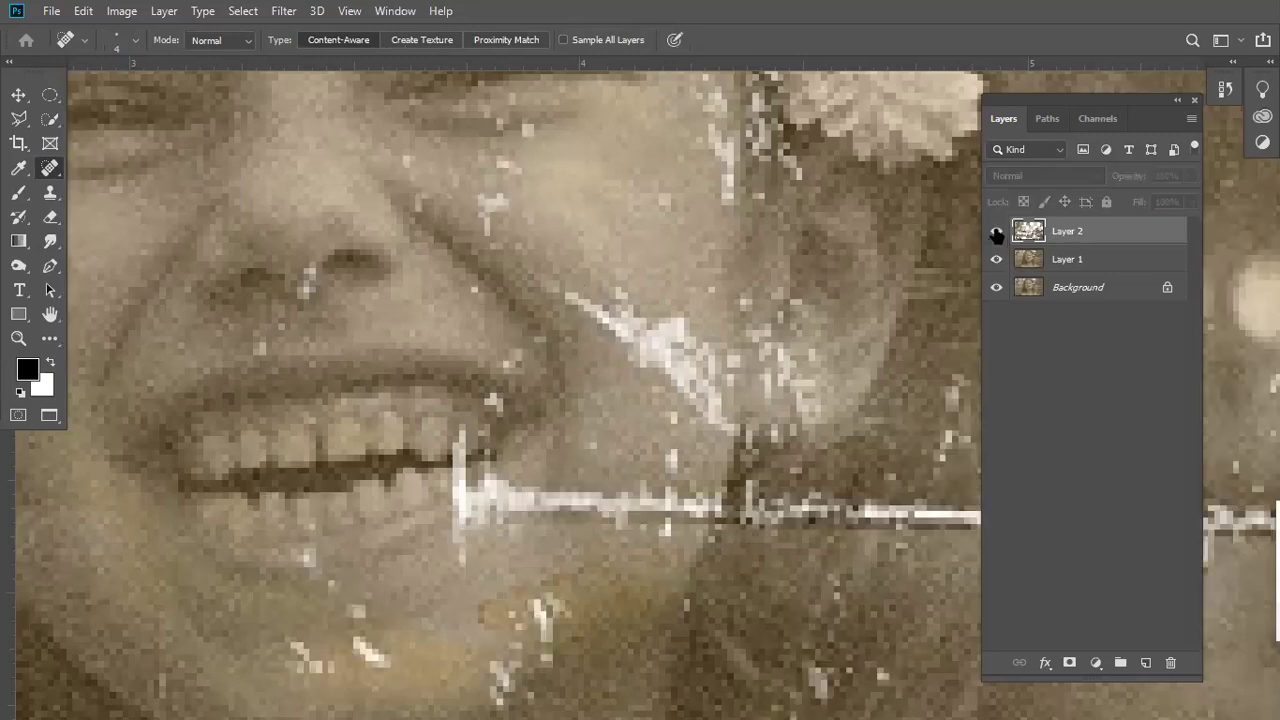
{"action": "left_click", "coordinate": [996, 232]}
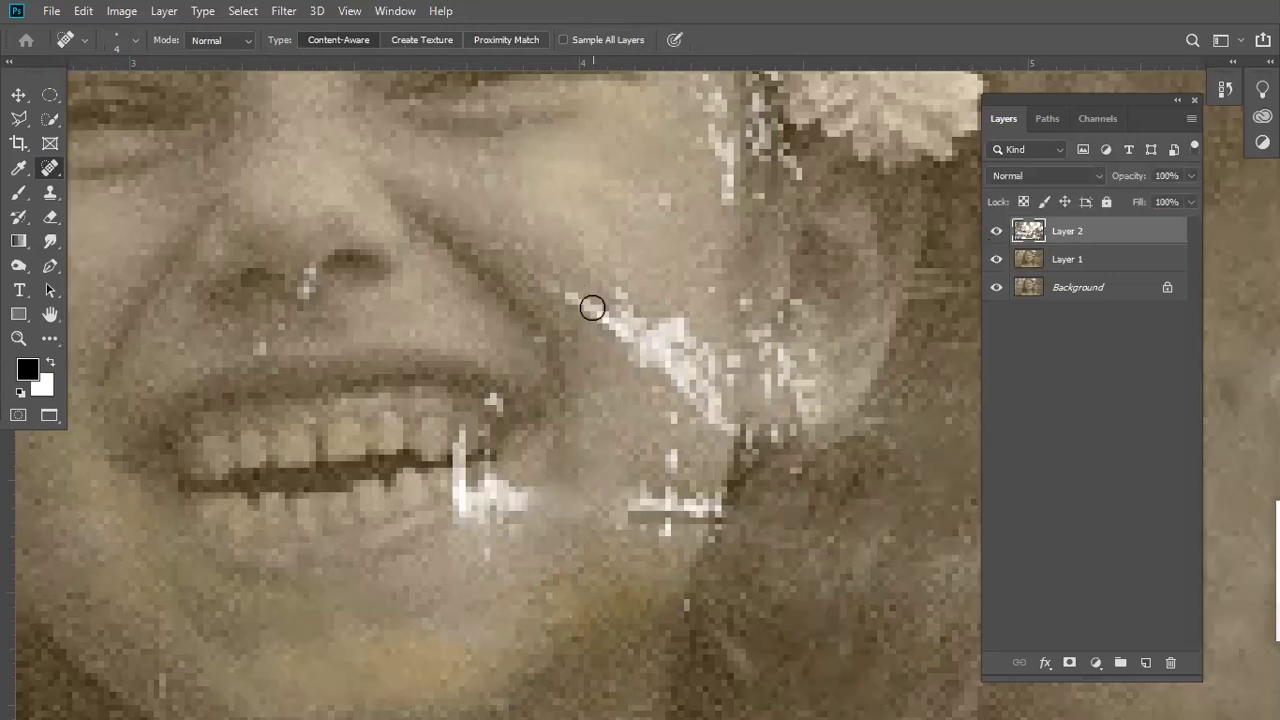
{"action": "key", "text": "s"}
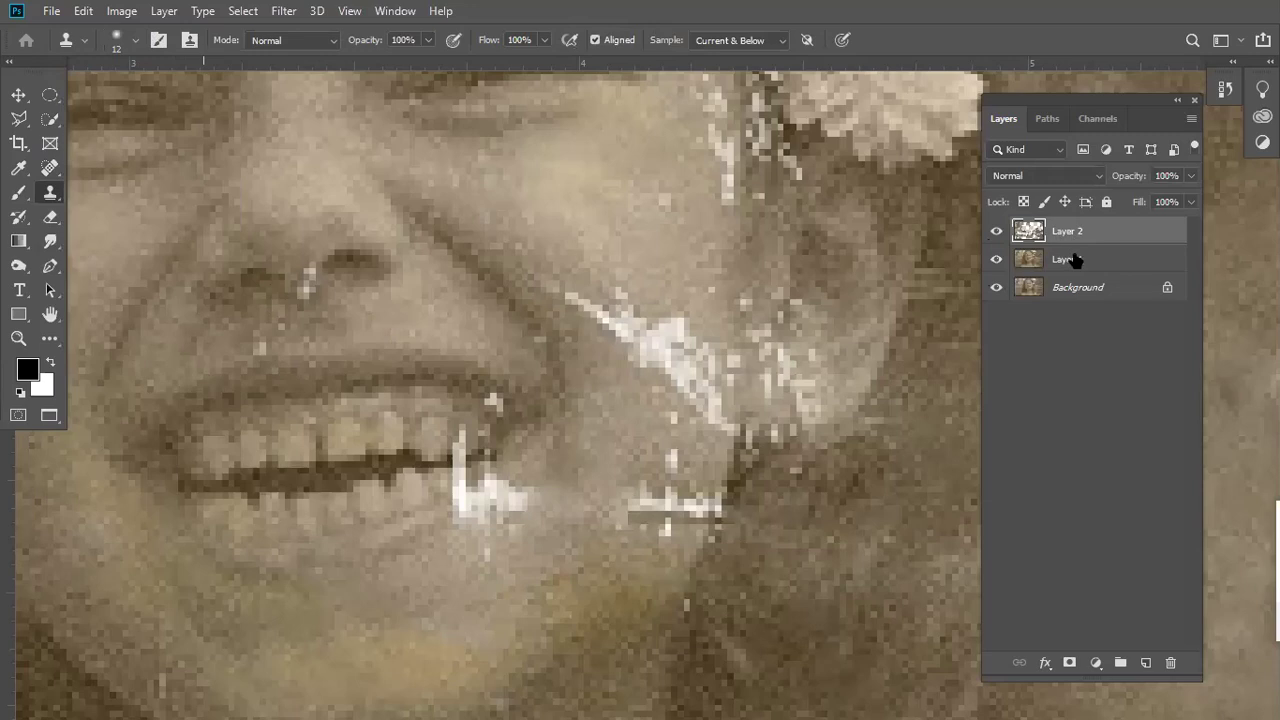
{"action": "left_click", "coordinate": [1074, 260]}
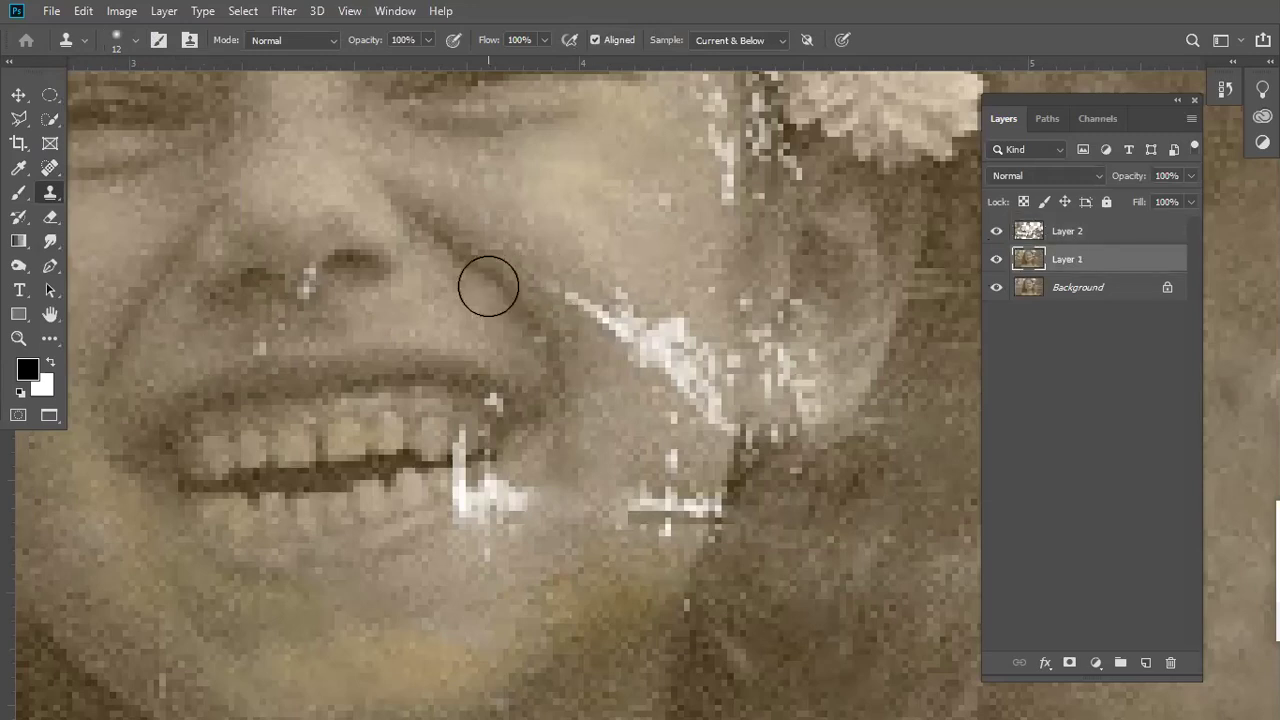
- Spot-heal the white specks on the nose, nostril and along the cheek scratch, then zoom out
{"action": "key", "text": "j"}
{"action": "left_click_drag", "start_coordinate": [311, 296], "coordinate": [305, 265]}
{"action": "left_click", "coordinate": [315, 268]}
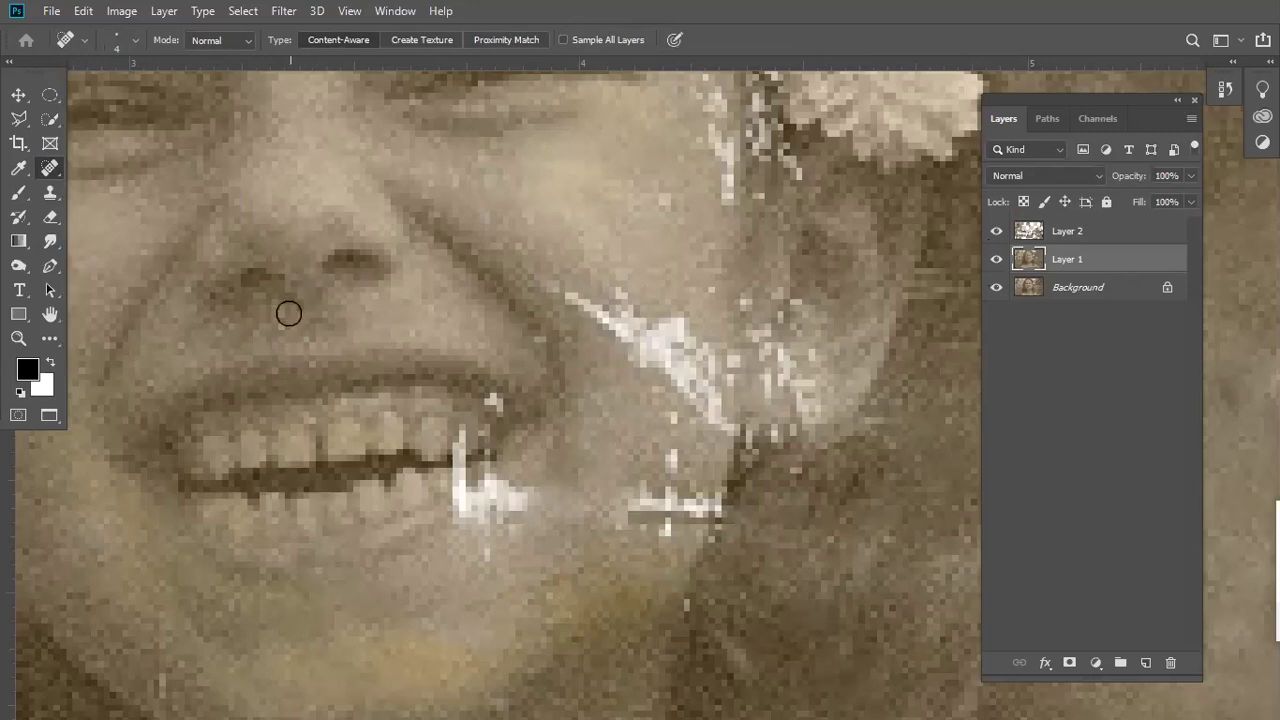
{"action": "left_click_drag", "start_coordinate": [453, 370], "coordinate": [411, 337]}
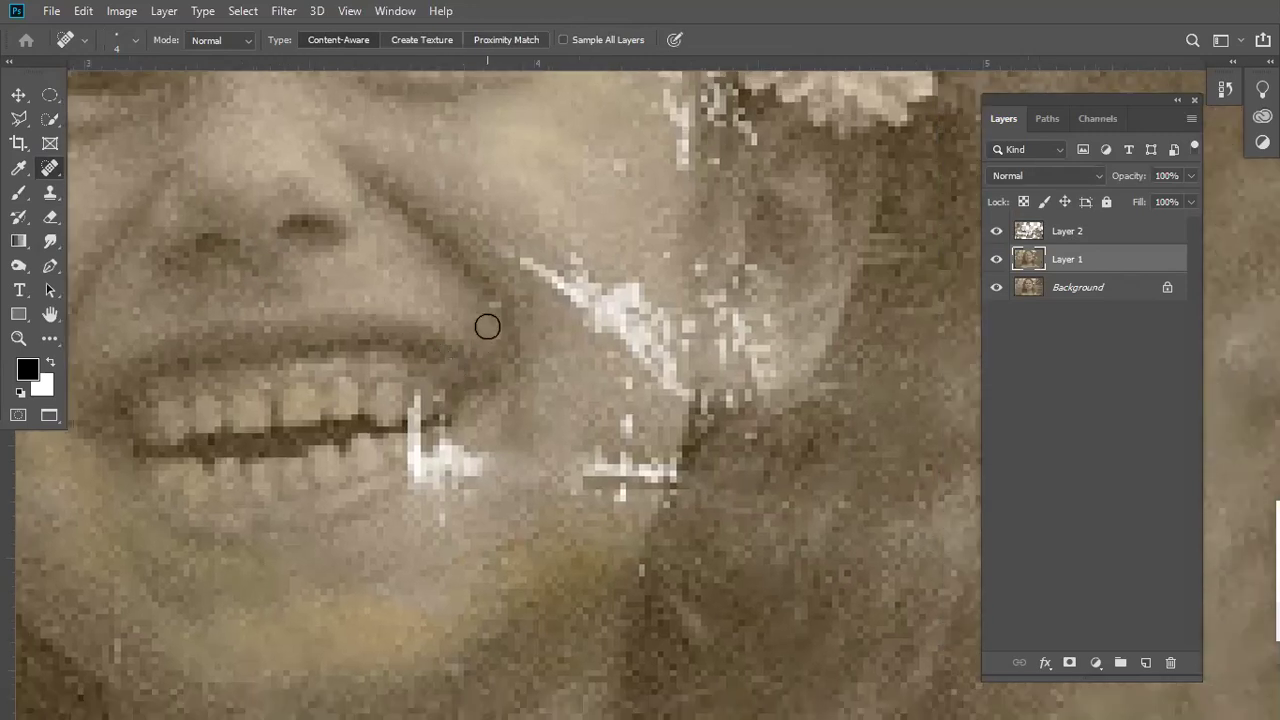
{"action": "left_click_drag", "start_coordinate": [506, 303], "coordinate": [461, 273]}
{"action": "left_click_drag", "start_coordinate": [545, 357], "coordinate": [551, 410]}
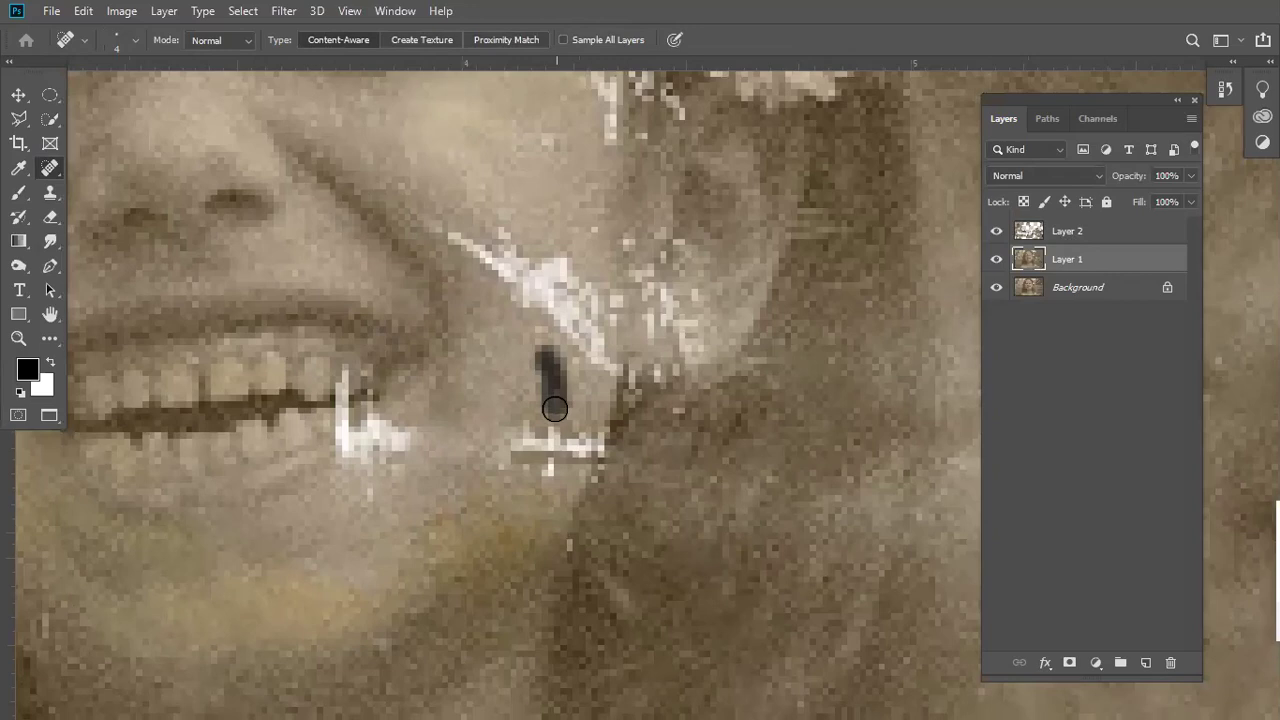
{"action": "left_click_drag", "start_coordinate": [620, 196], "coordinate": [586, 326]}
{"action": "left_click_drag", "start_coordinate": [569, 264], "coordinate": [571, 151]}
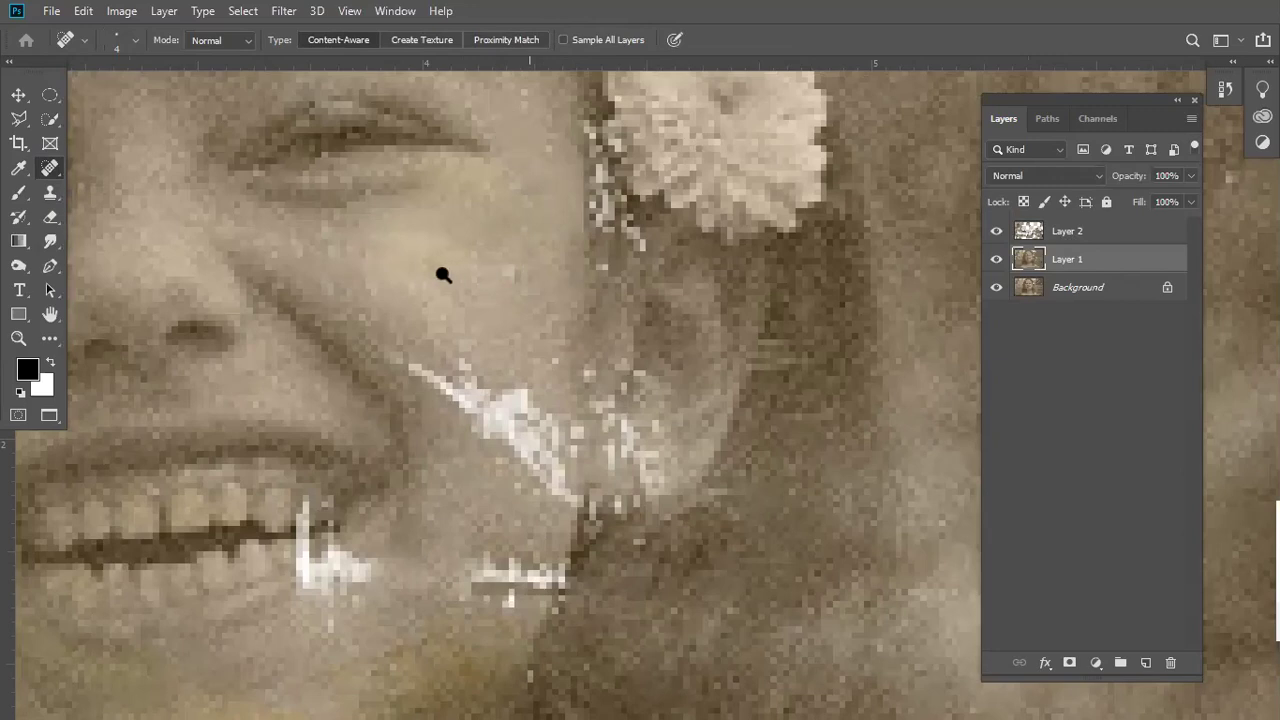
{"action": "scroll", "coordinate": [443, 275], "scroll_direction": "down", "scroll_amount": 5}
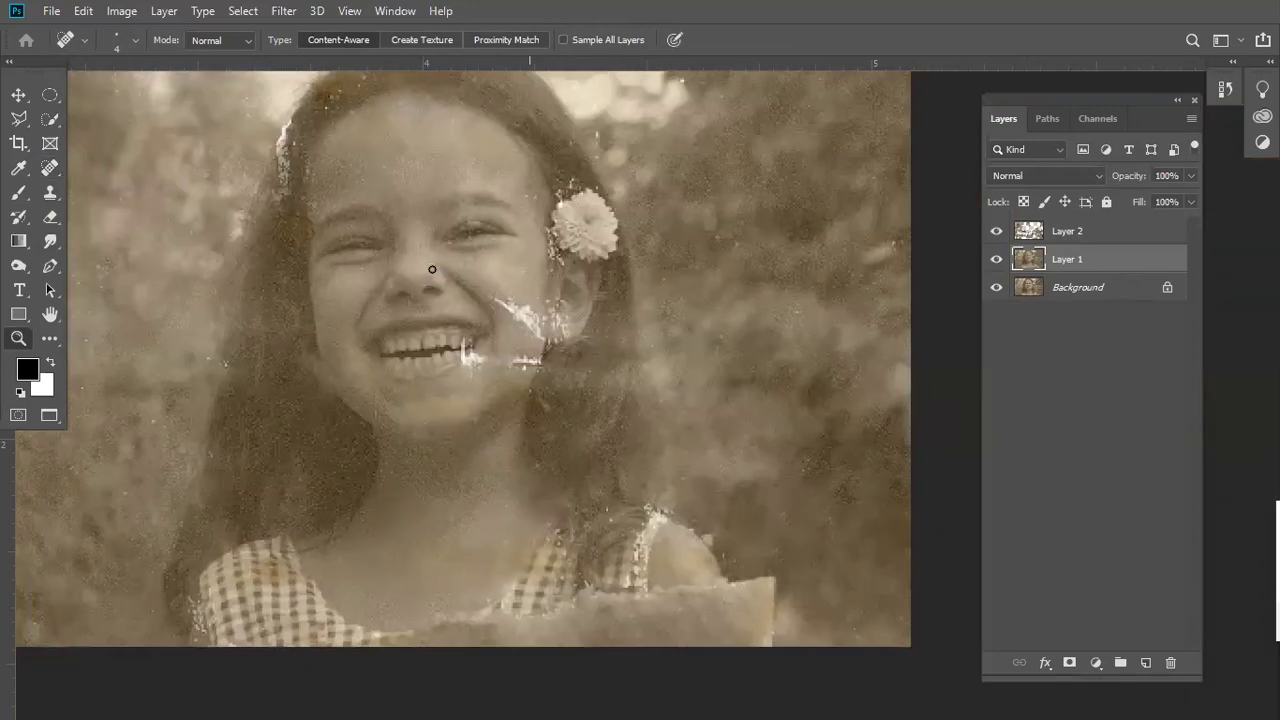
{"action": "scroll", "coordinate": [432, 269], "scroll_direction": "down", "scroll_amount": 1}
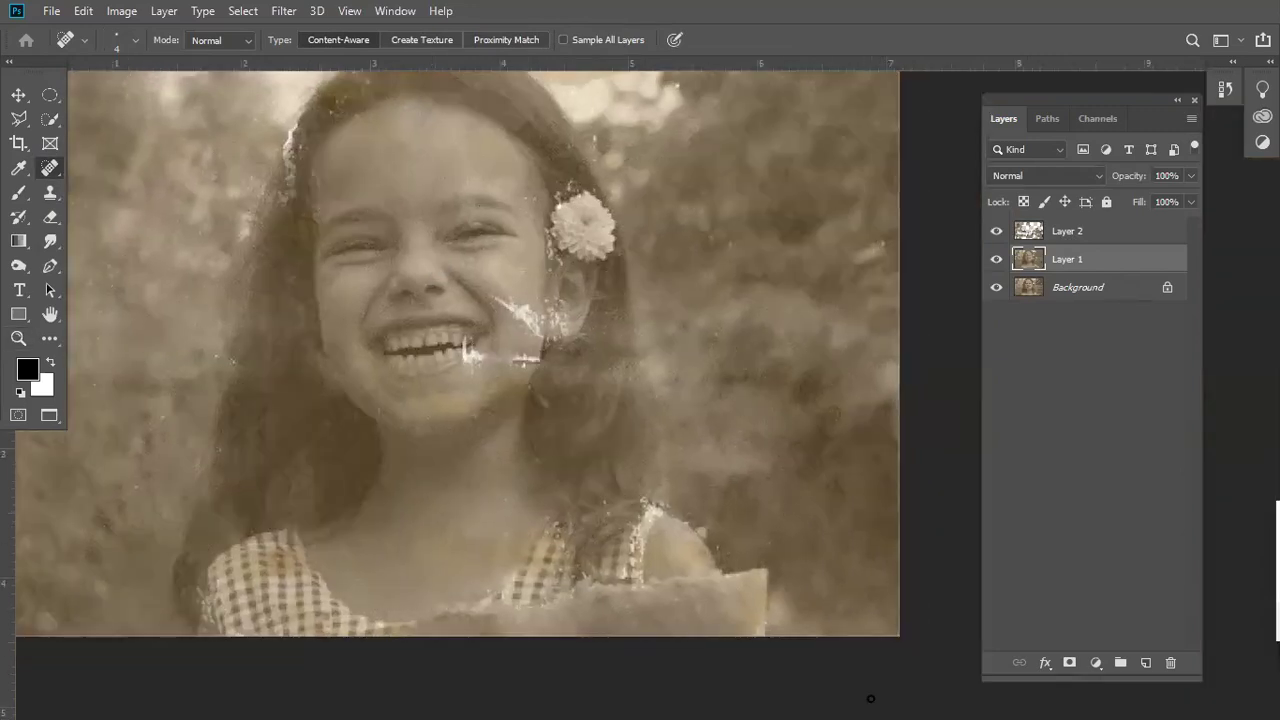